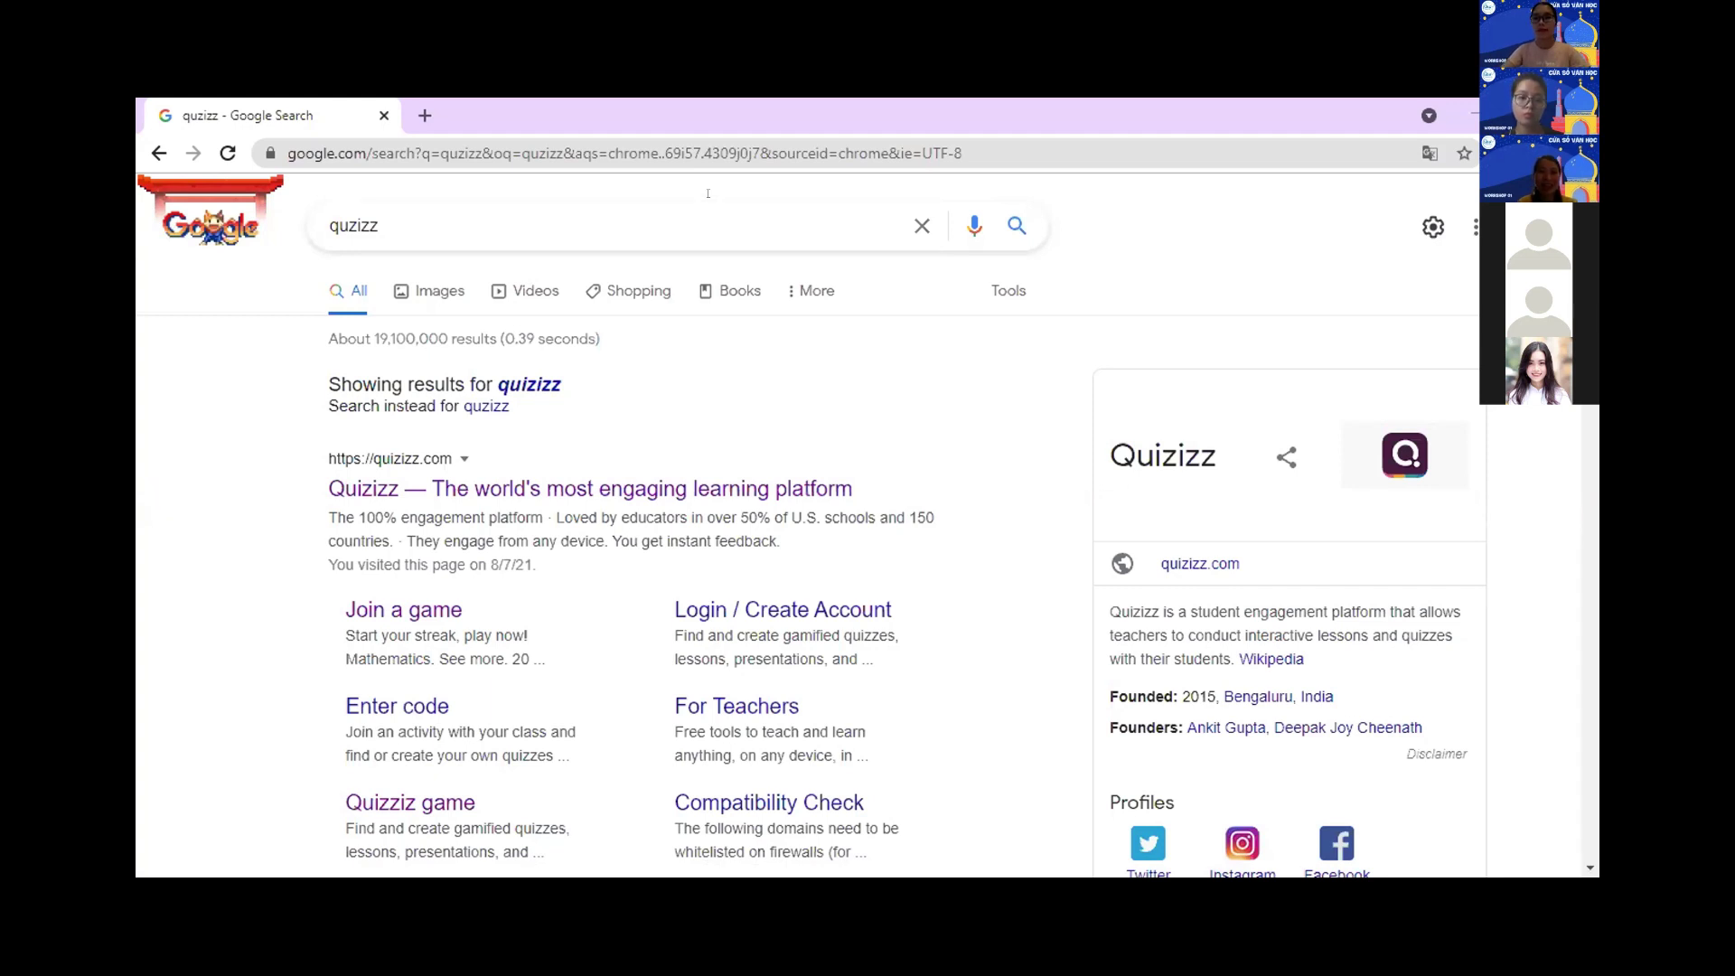
- Open the Quizizz site from the search results and start creating a new lesson
left_click(504, 489)
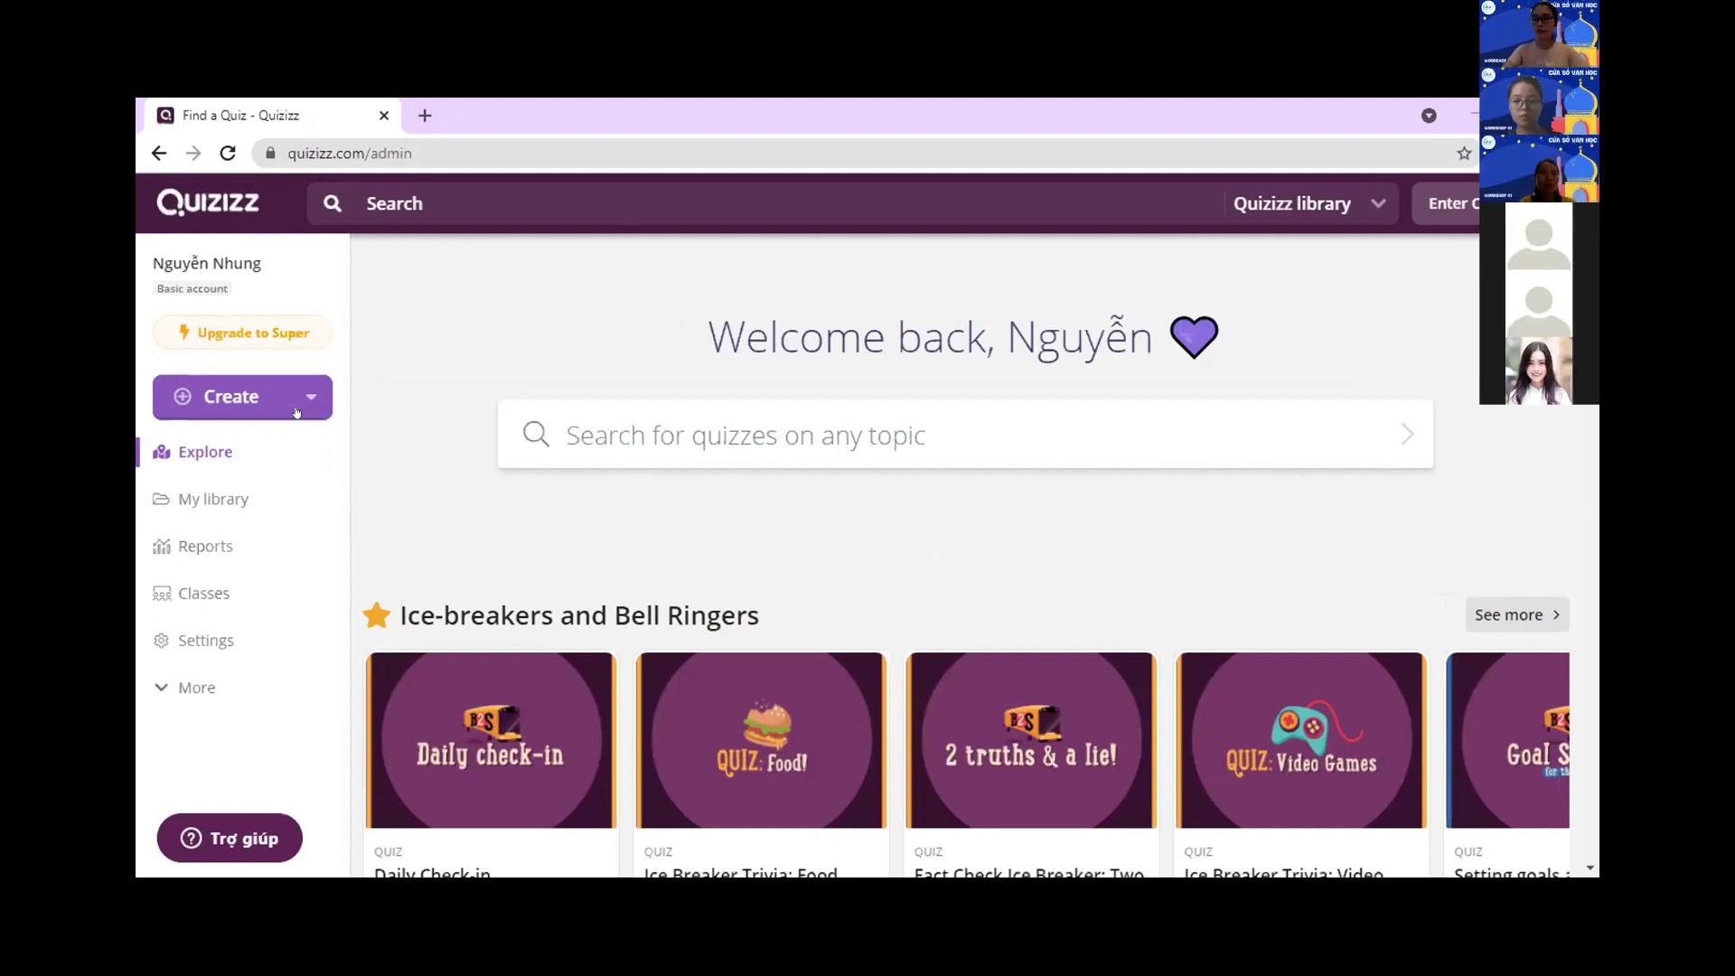
left_click(296, 412)
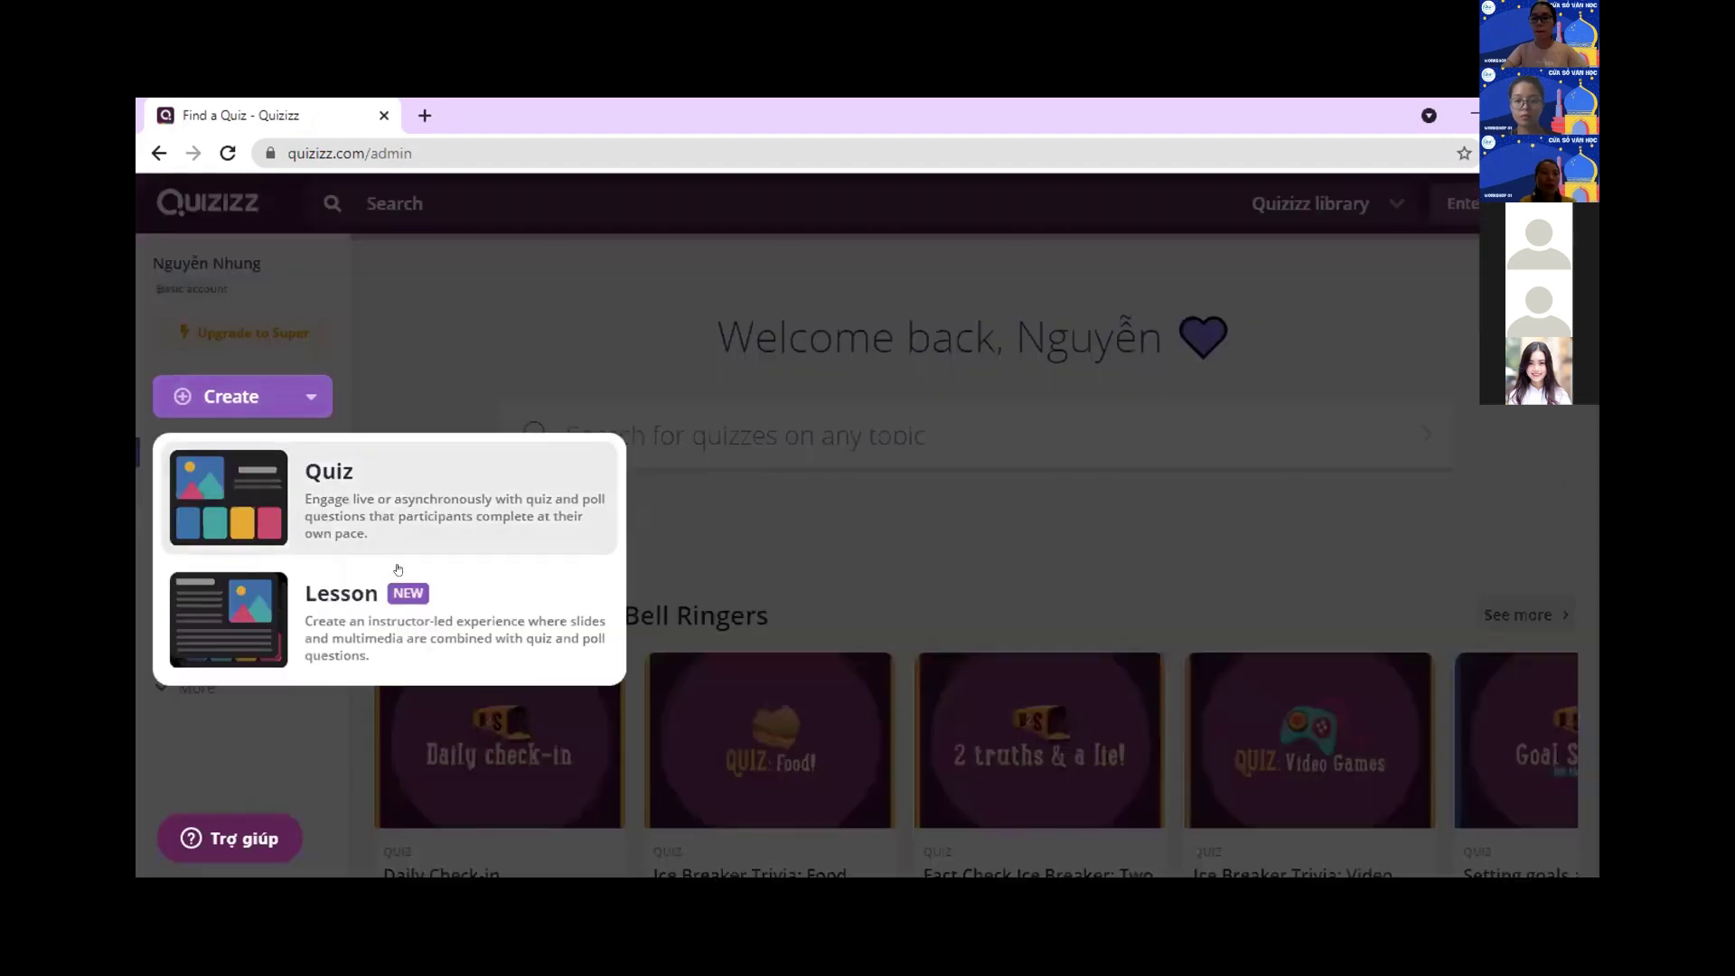
left_click(371, 607)
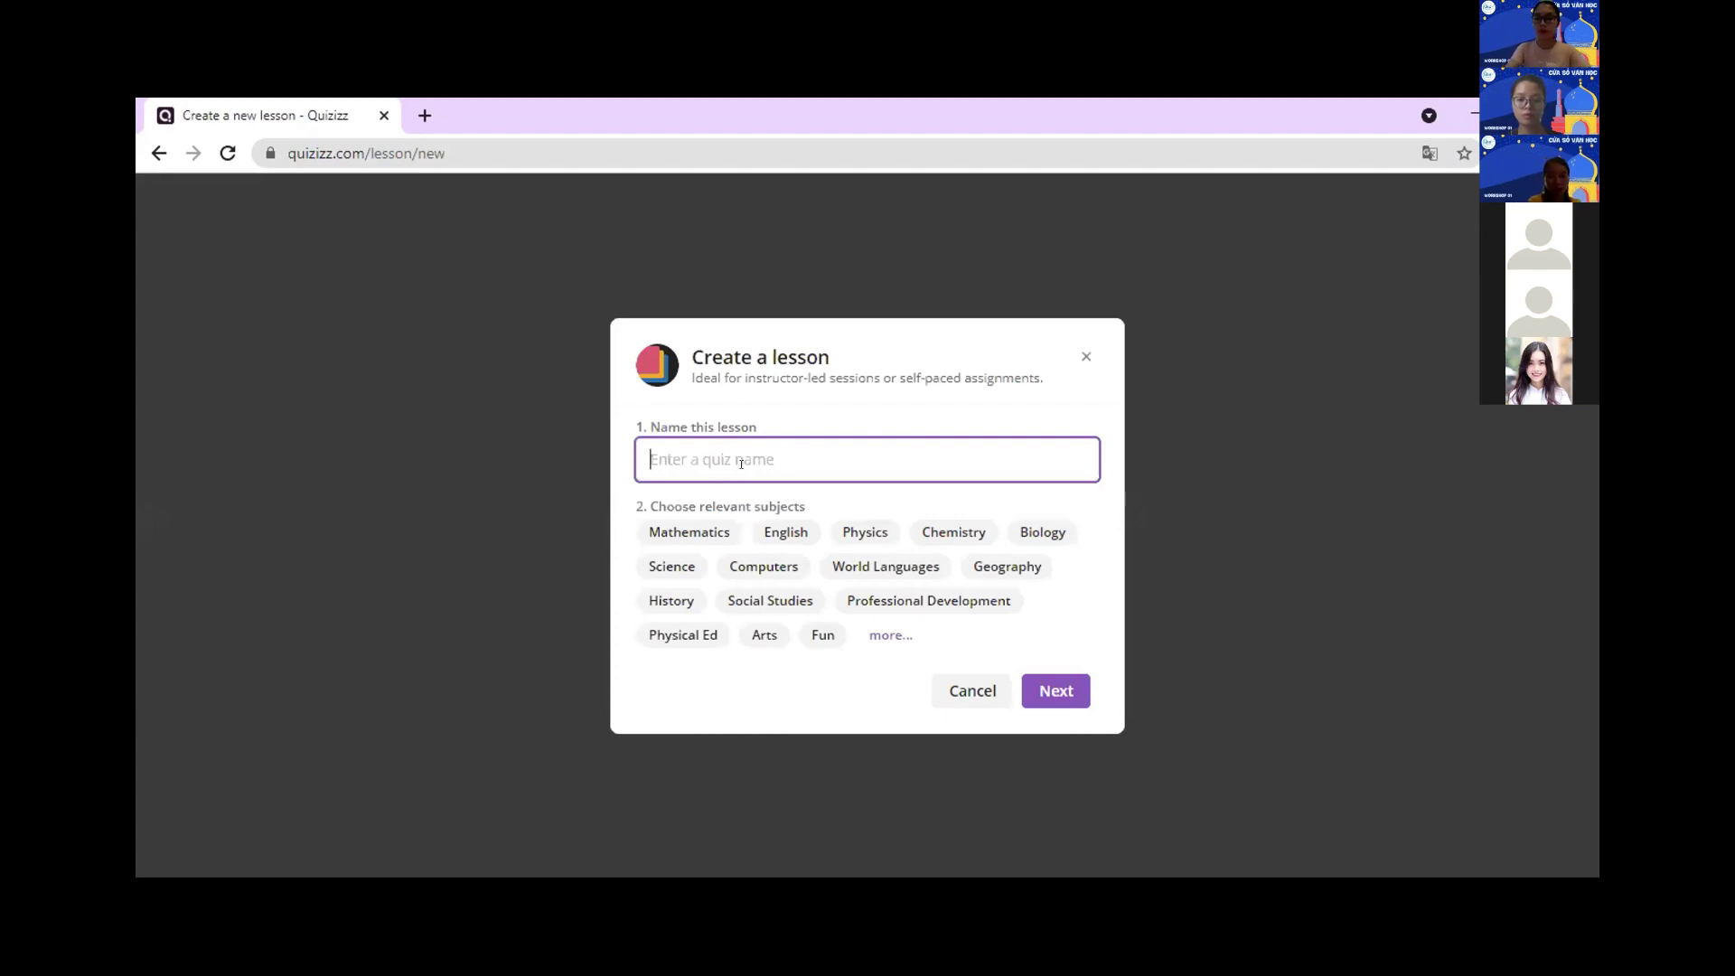
- Name the lesson "DUYÊN TRỜI ĐỊNH", choose Fun as its subject, and create it
type("Bài")
key("BackSpace")
key("BackSpace")
key("BackSpace")
type("DUYÊN")
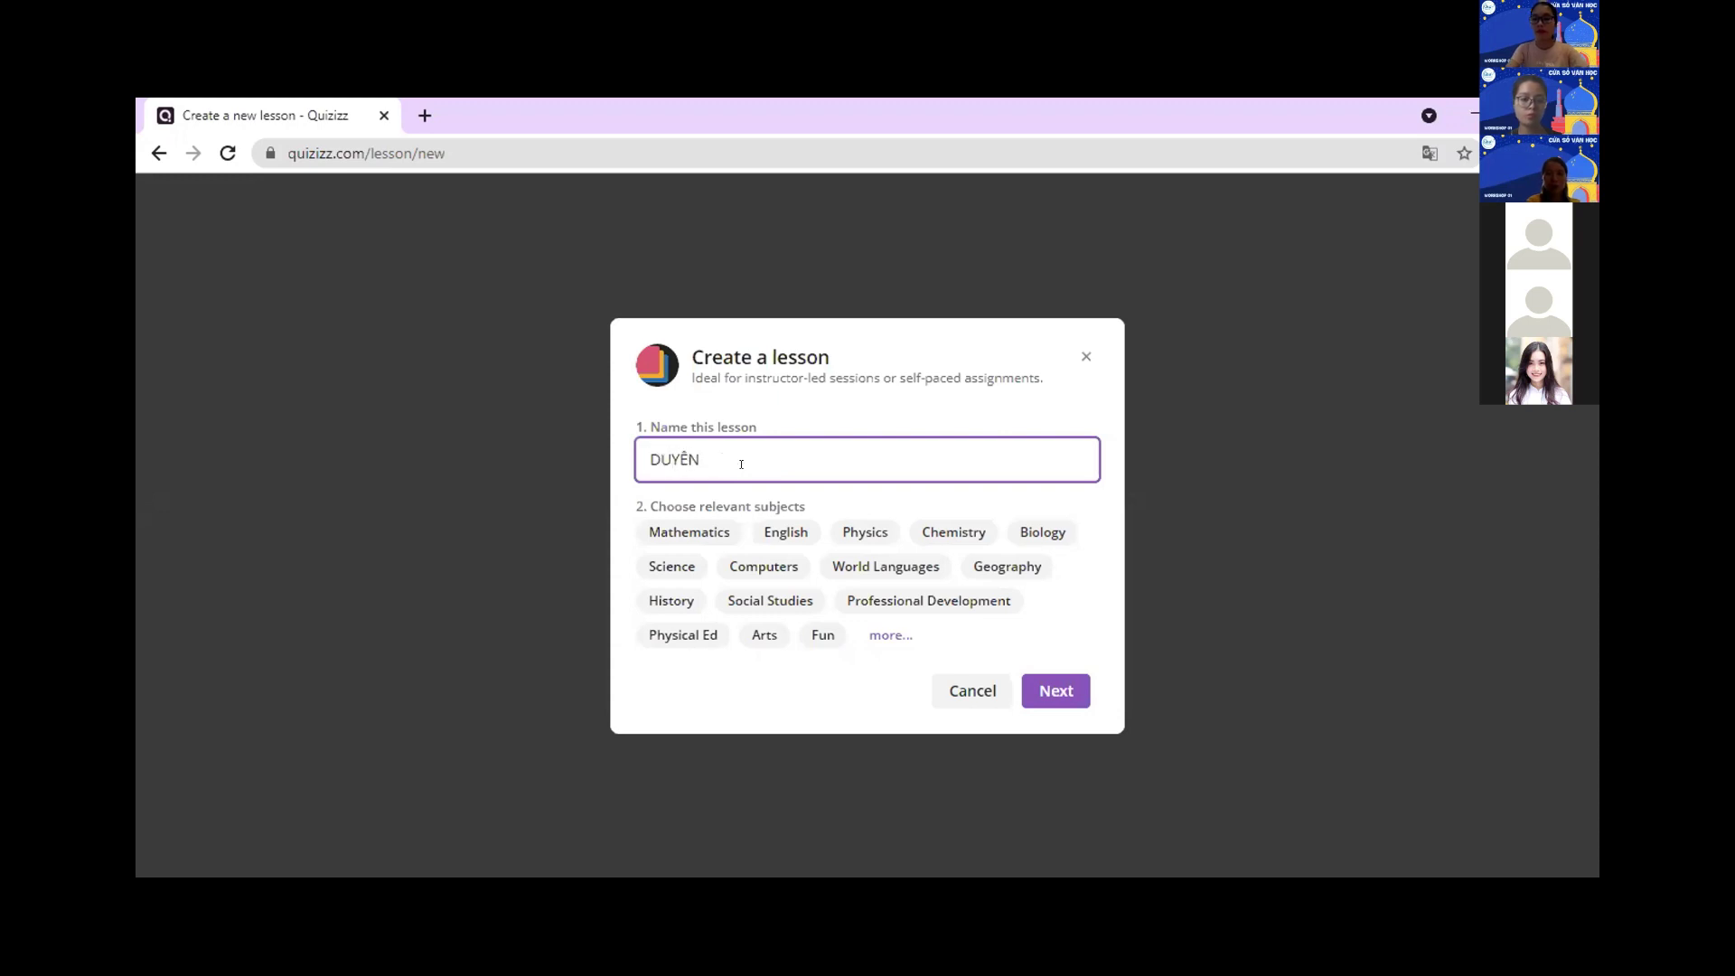
type(" TROI ĐỊNH")
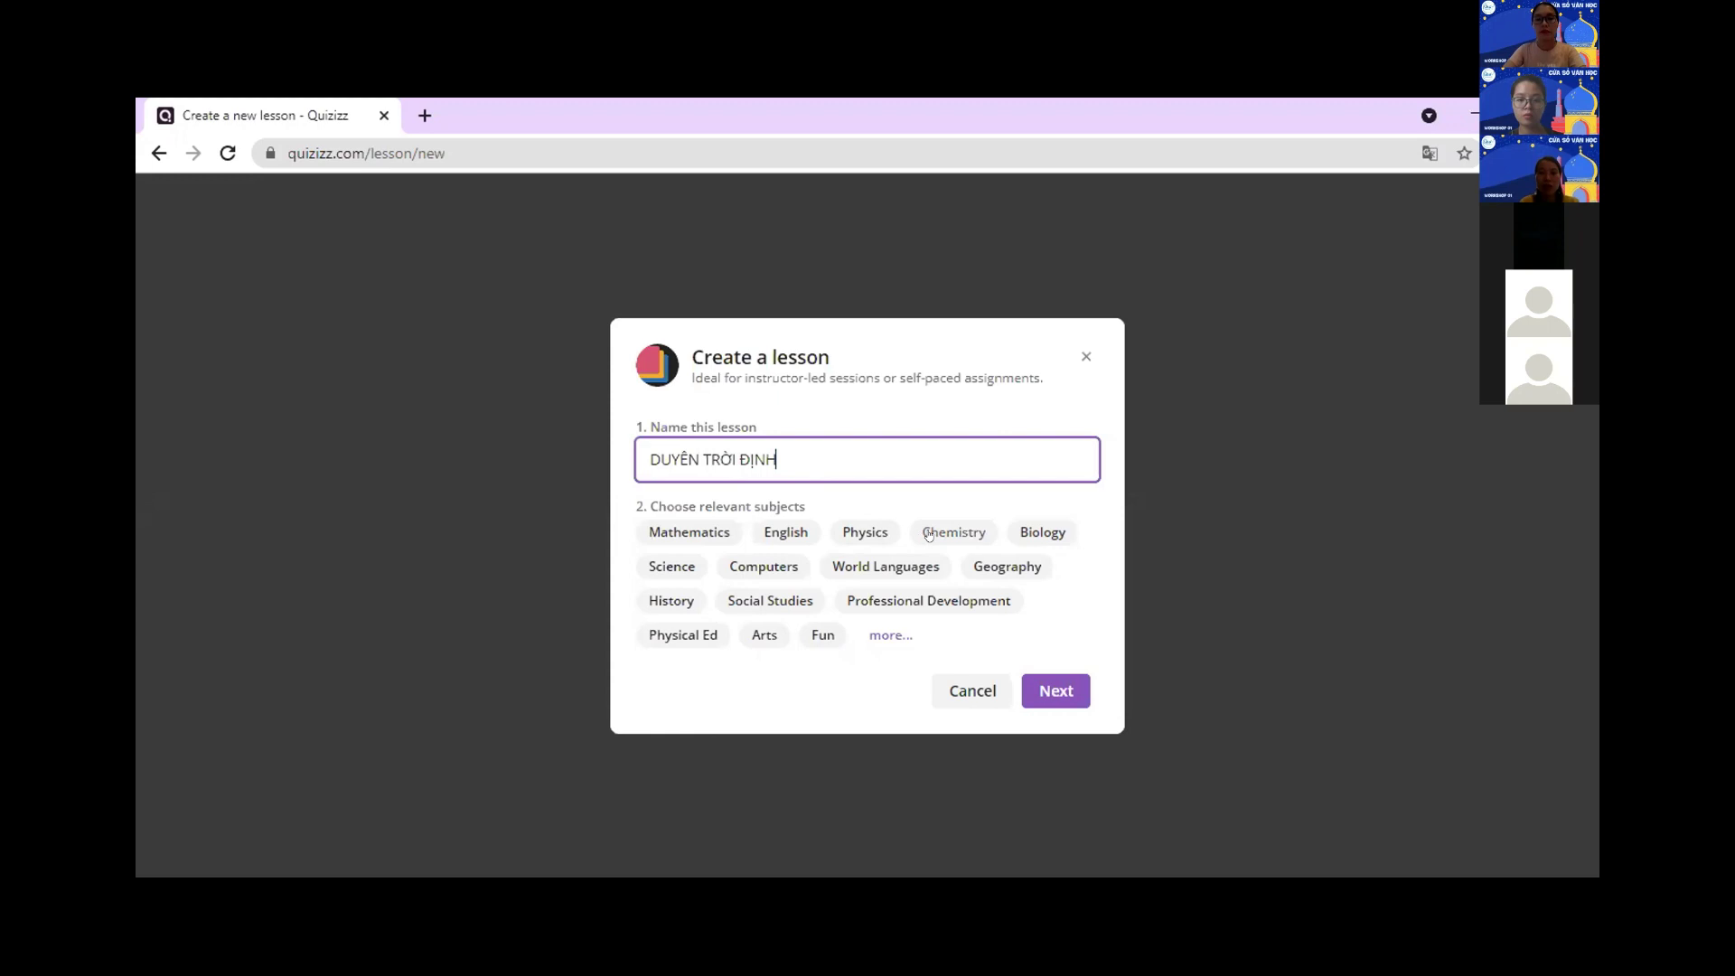
left_click(824, 635)
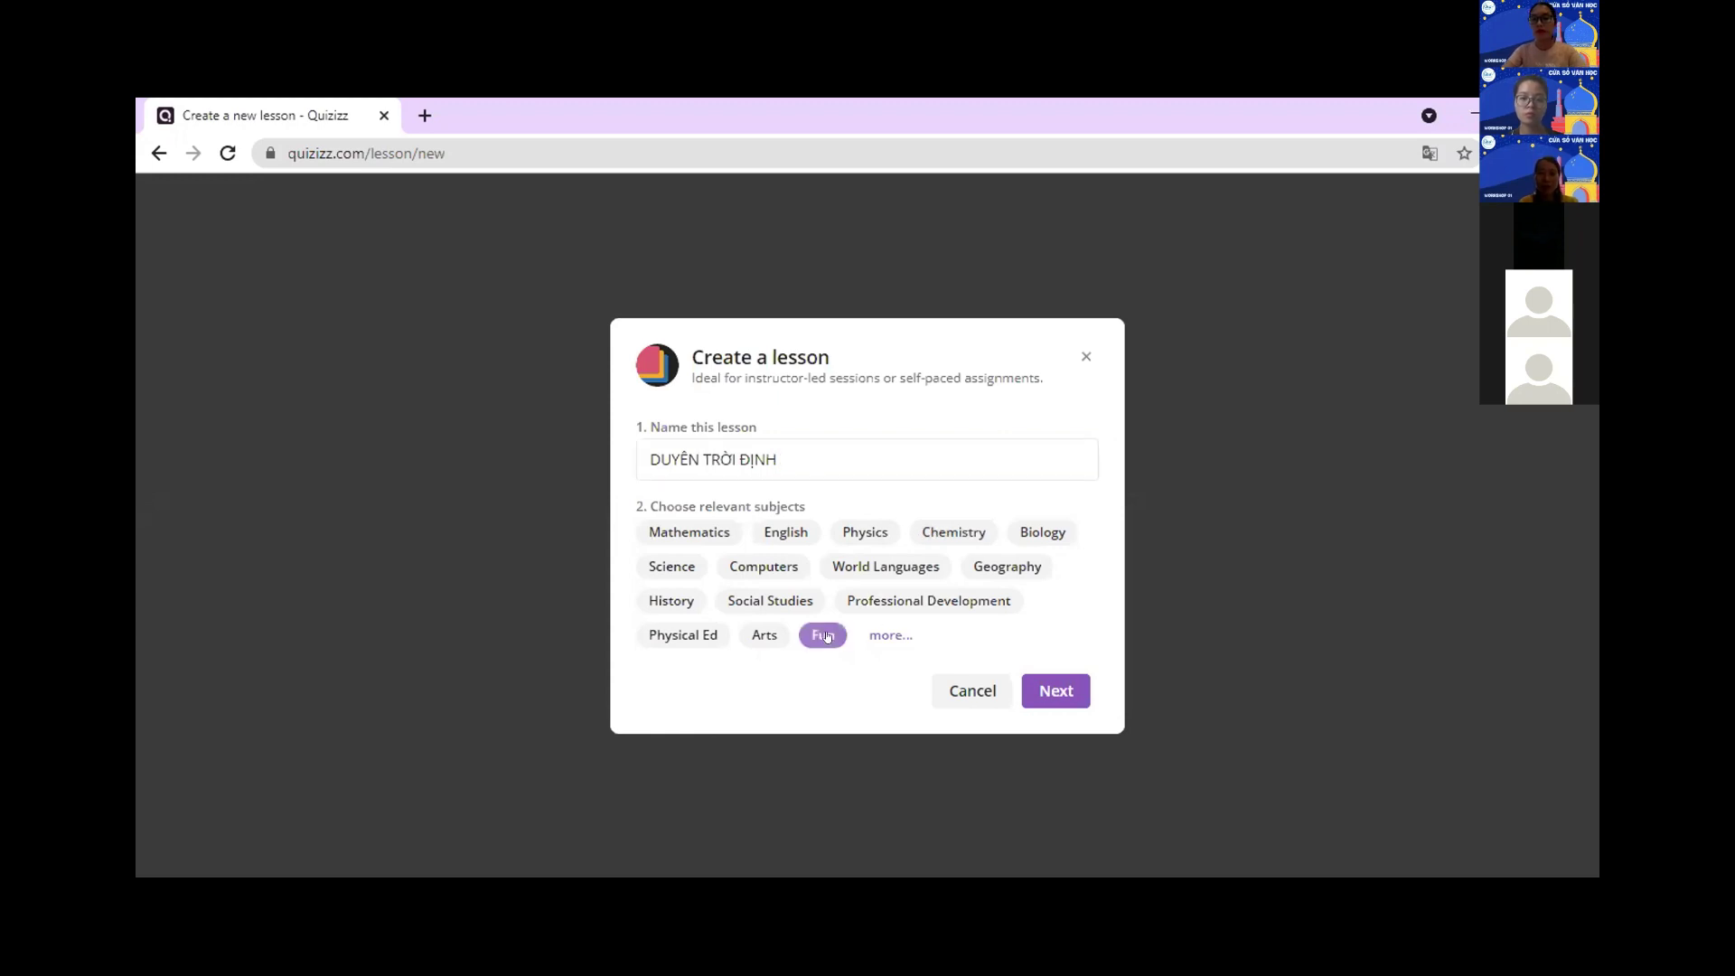
left_click(1039, 690)
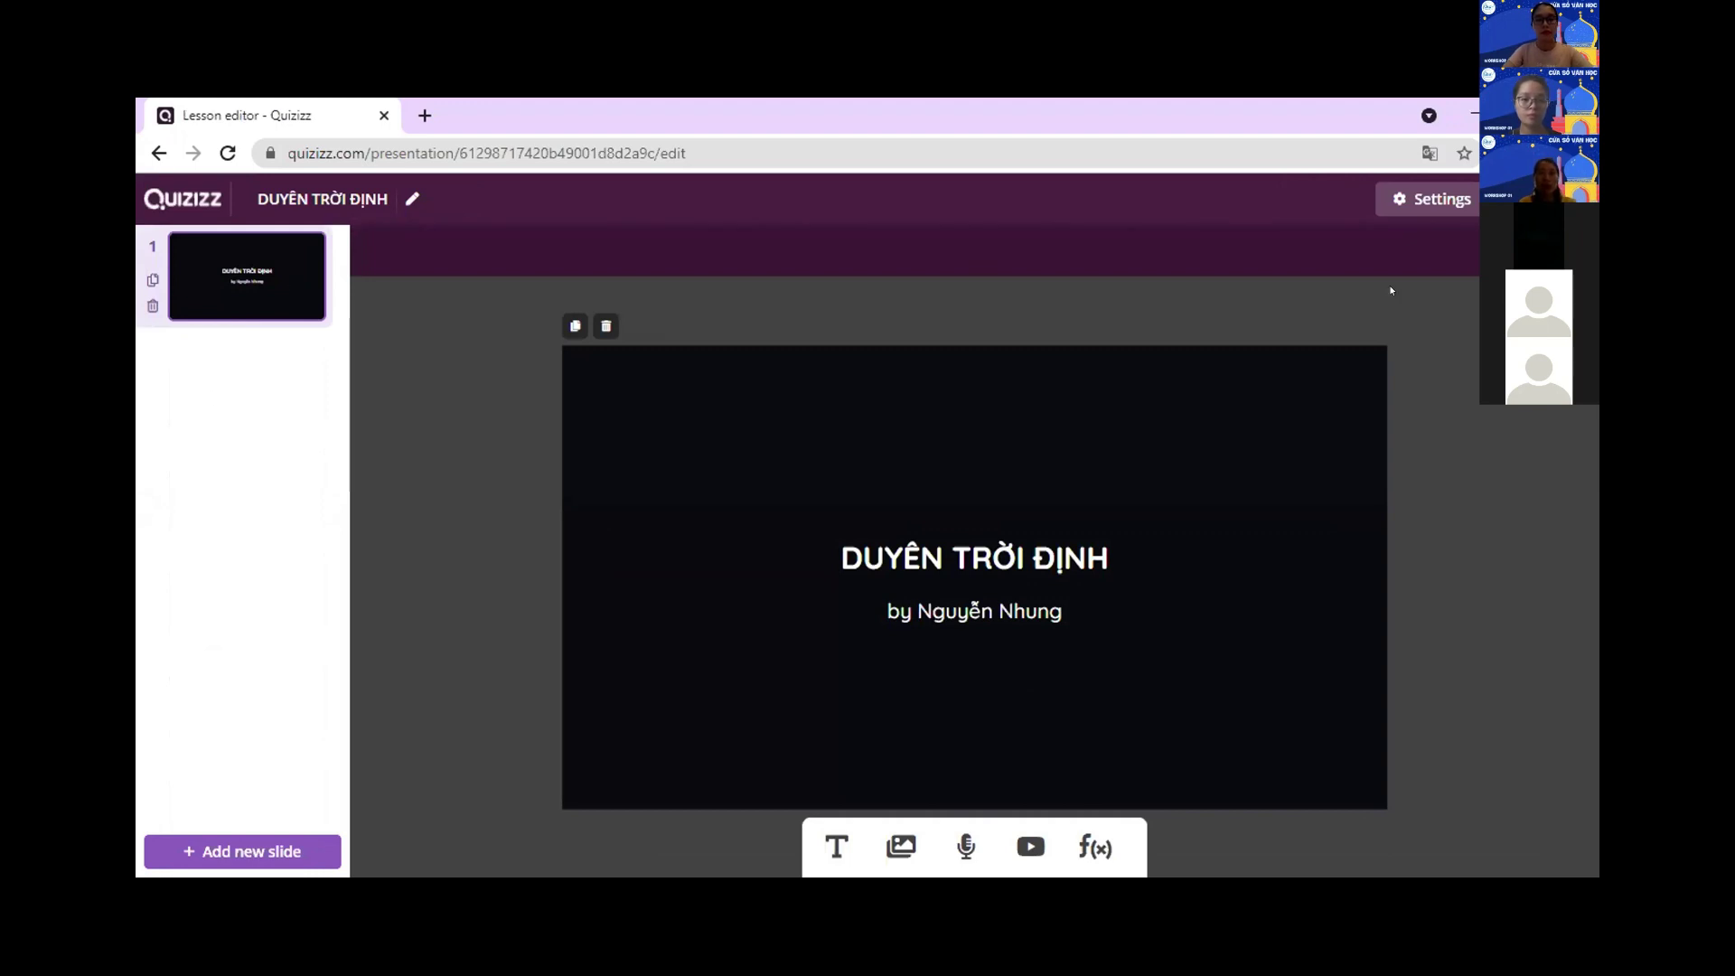
- Delete the lesson's default title slide and open the slide import for adding new slides
left_click(931, 613)
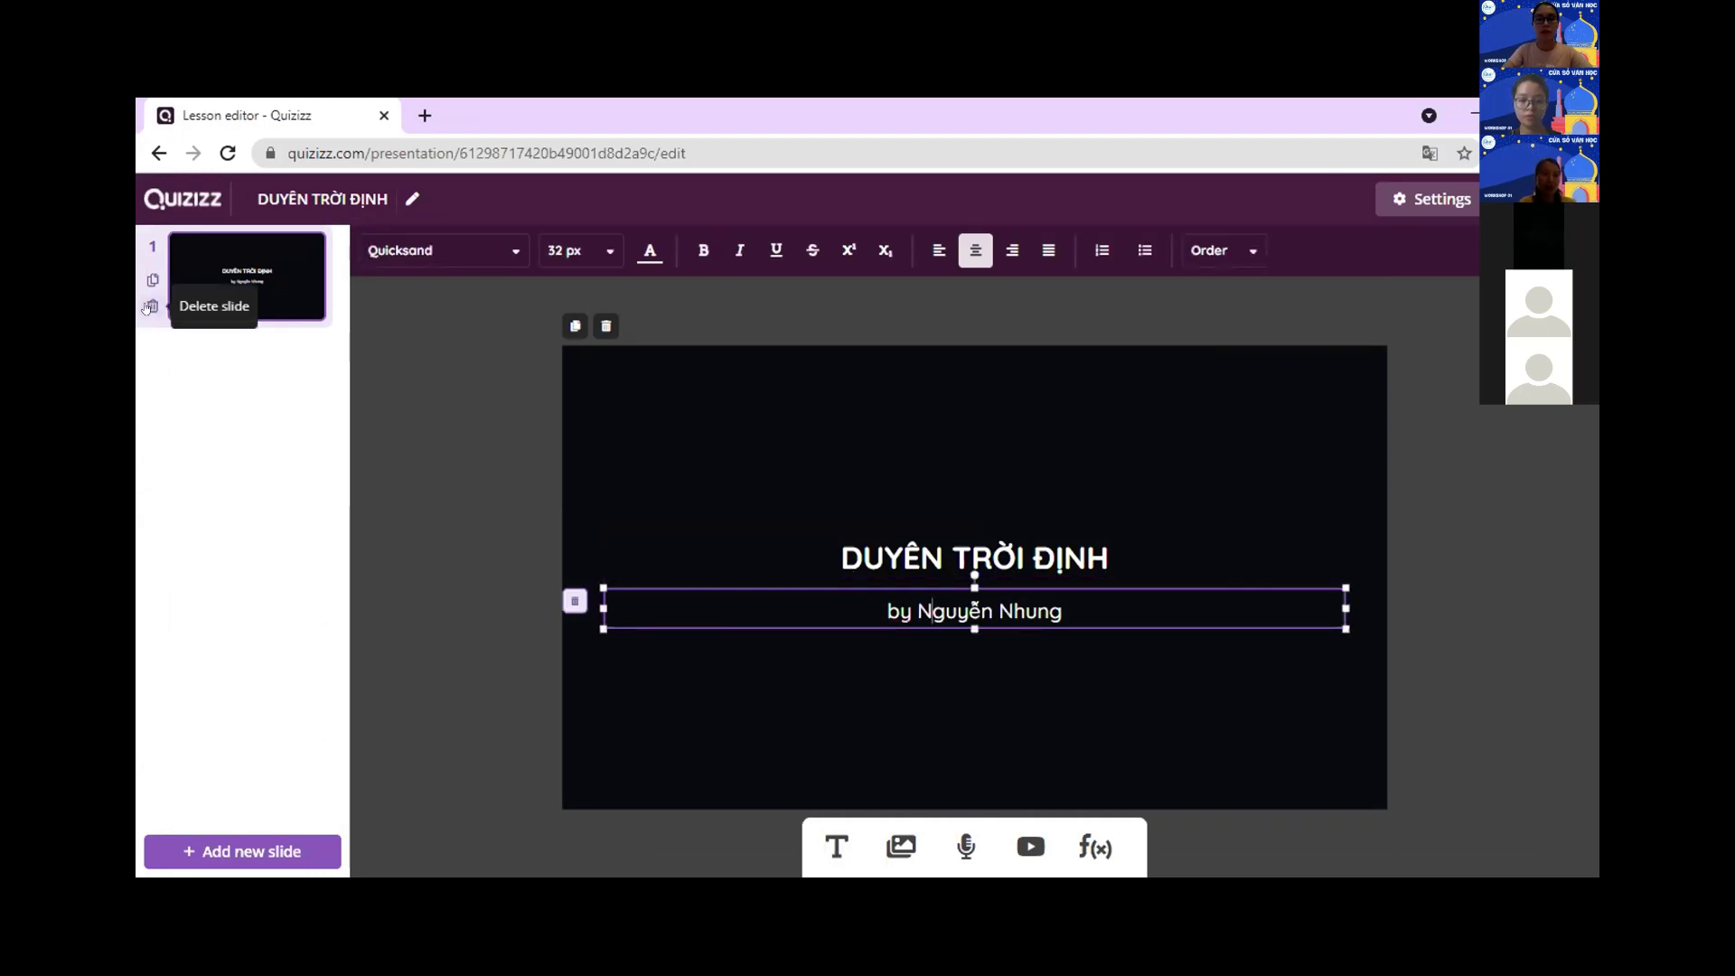
left_click(150, 307)
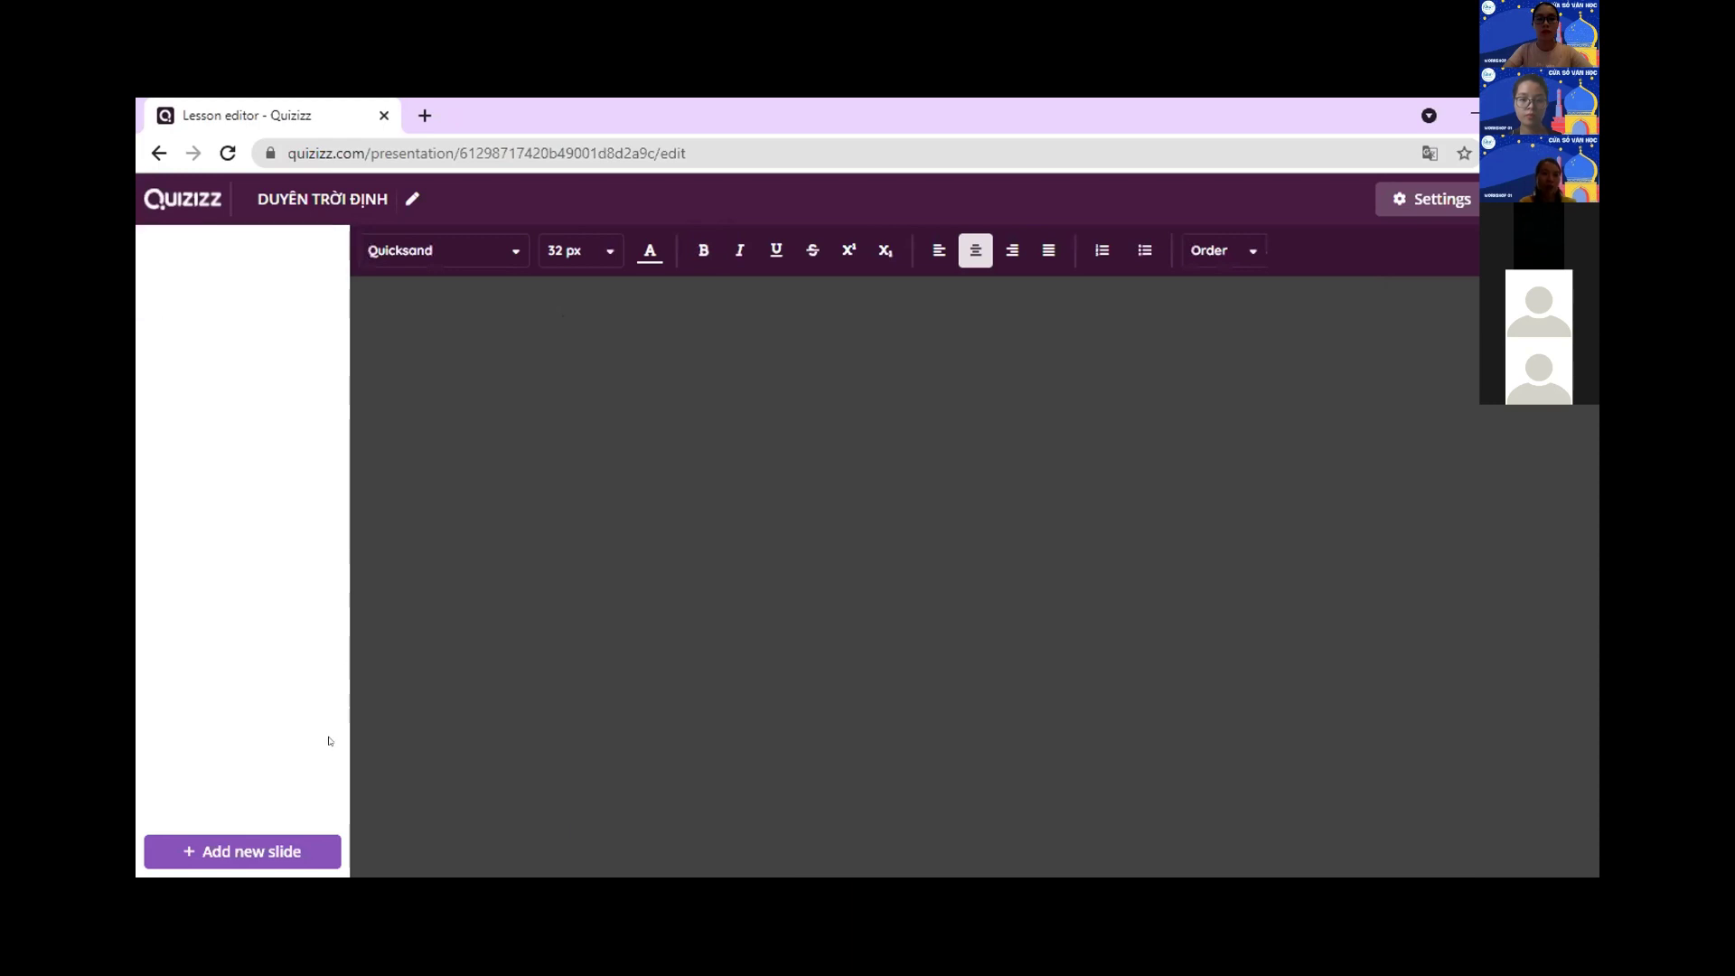
left_click(299, 847)
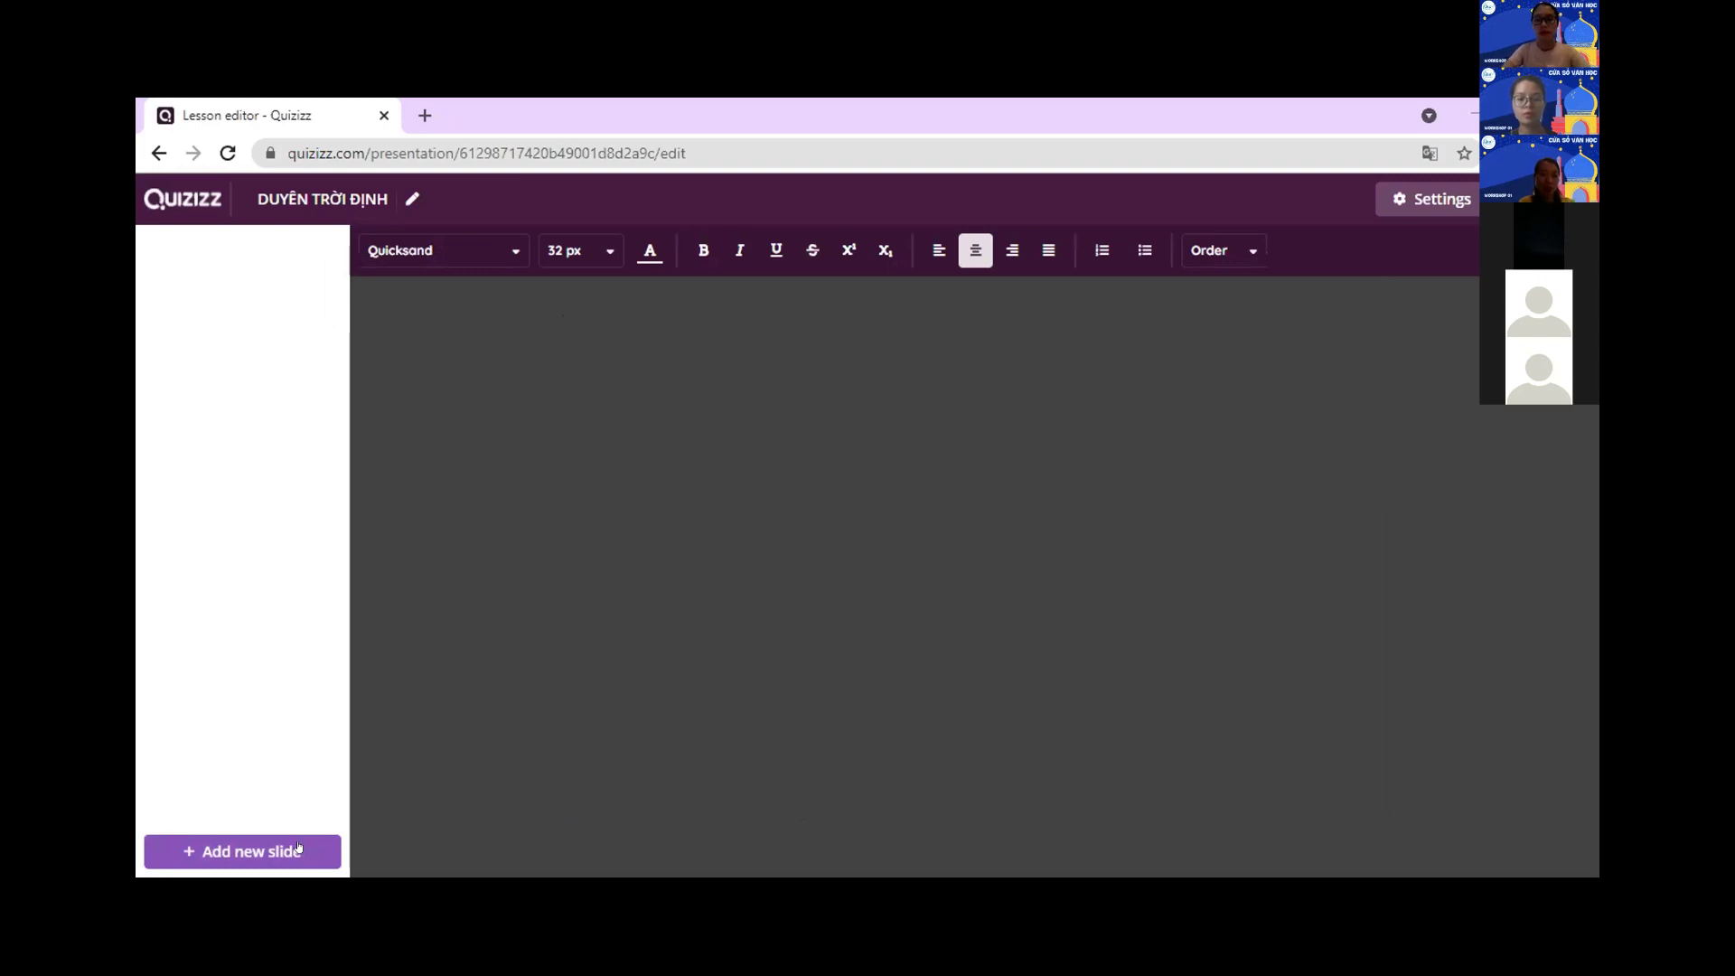
left_click(299, 848)
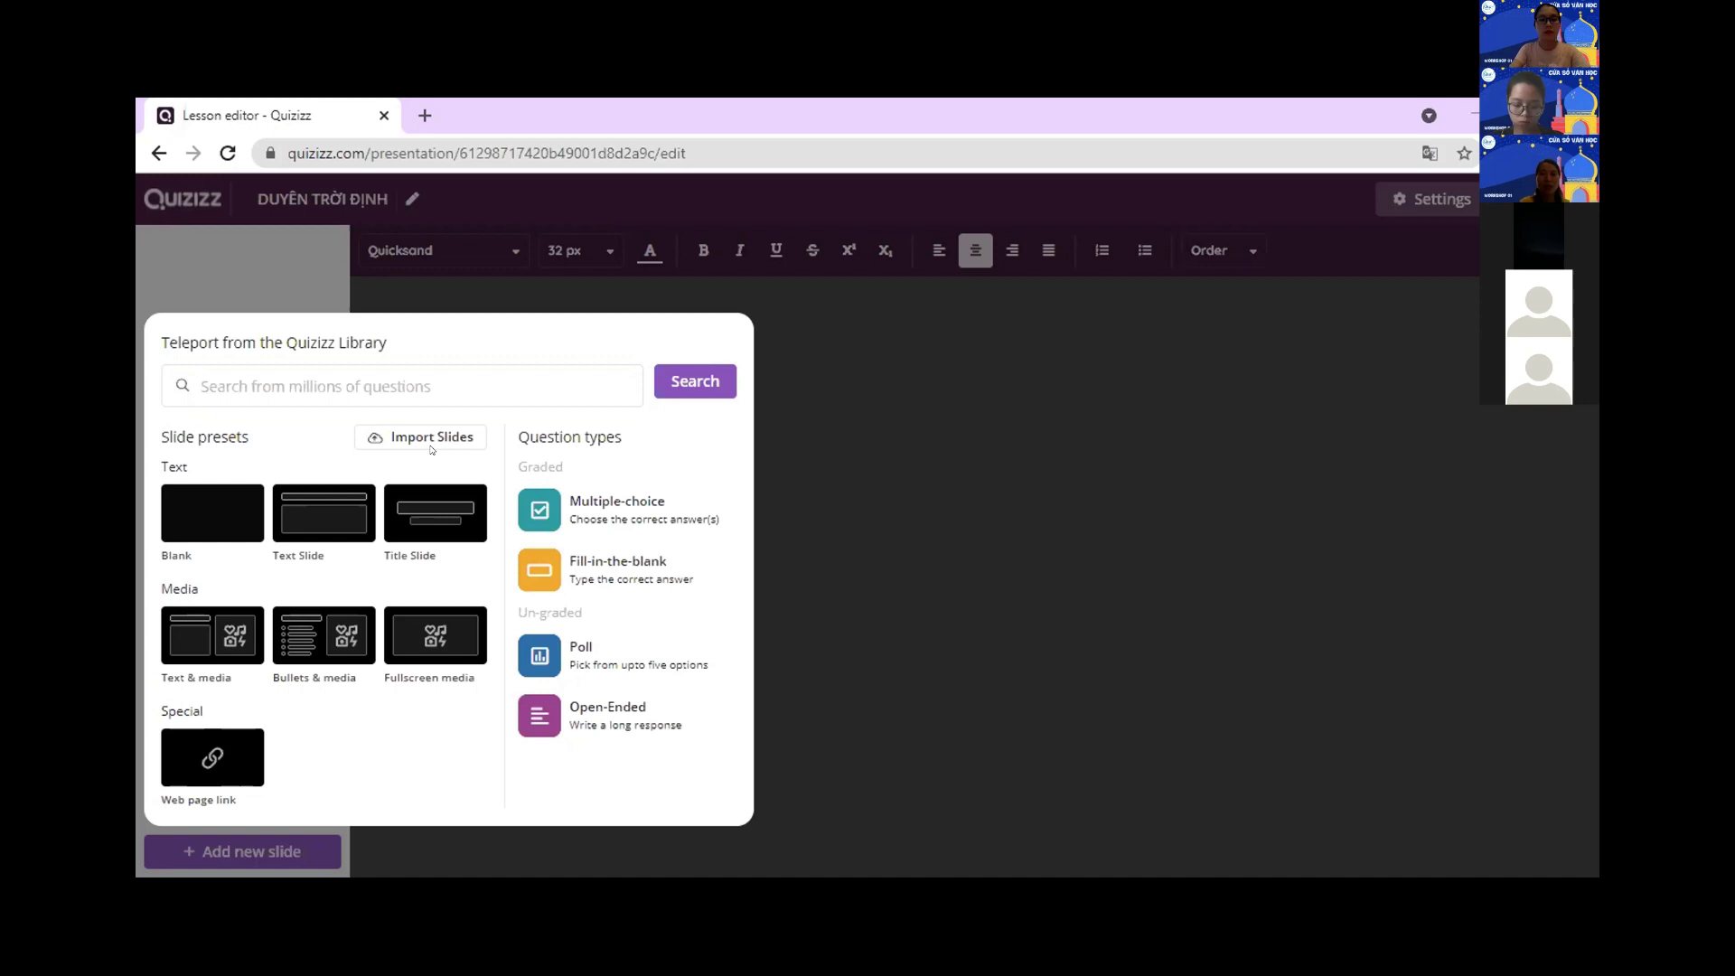
left_click(432, 449)
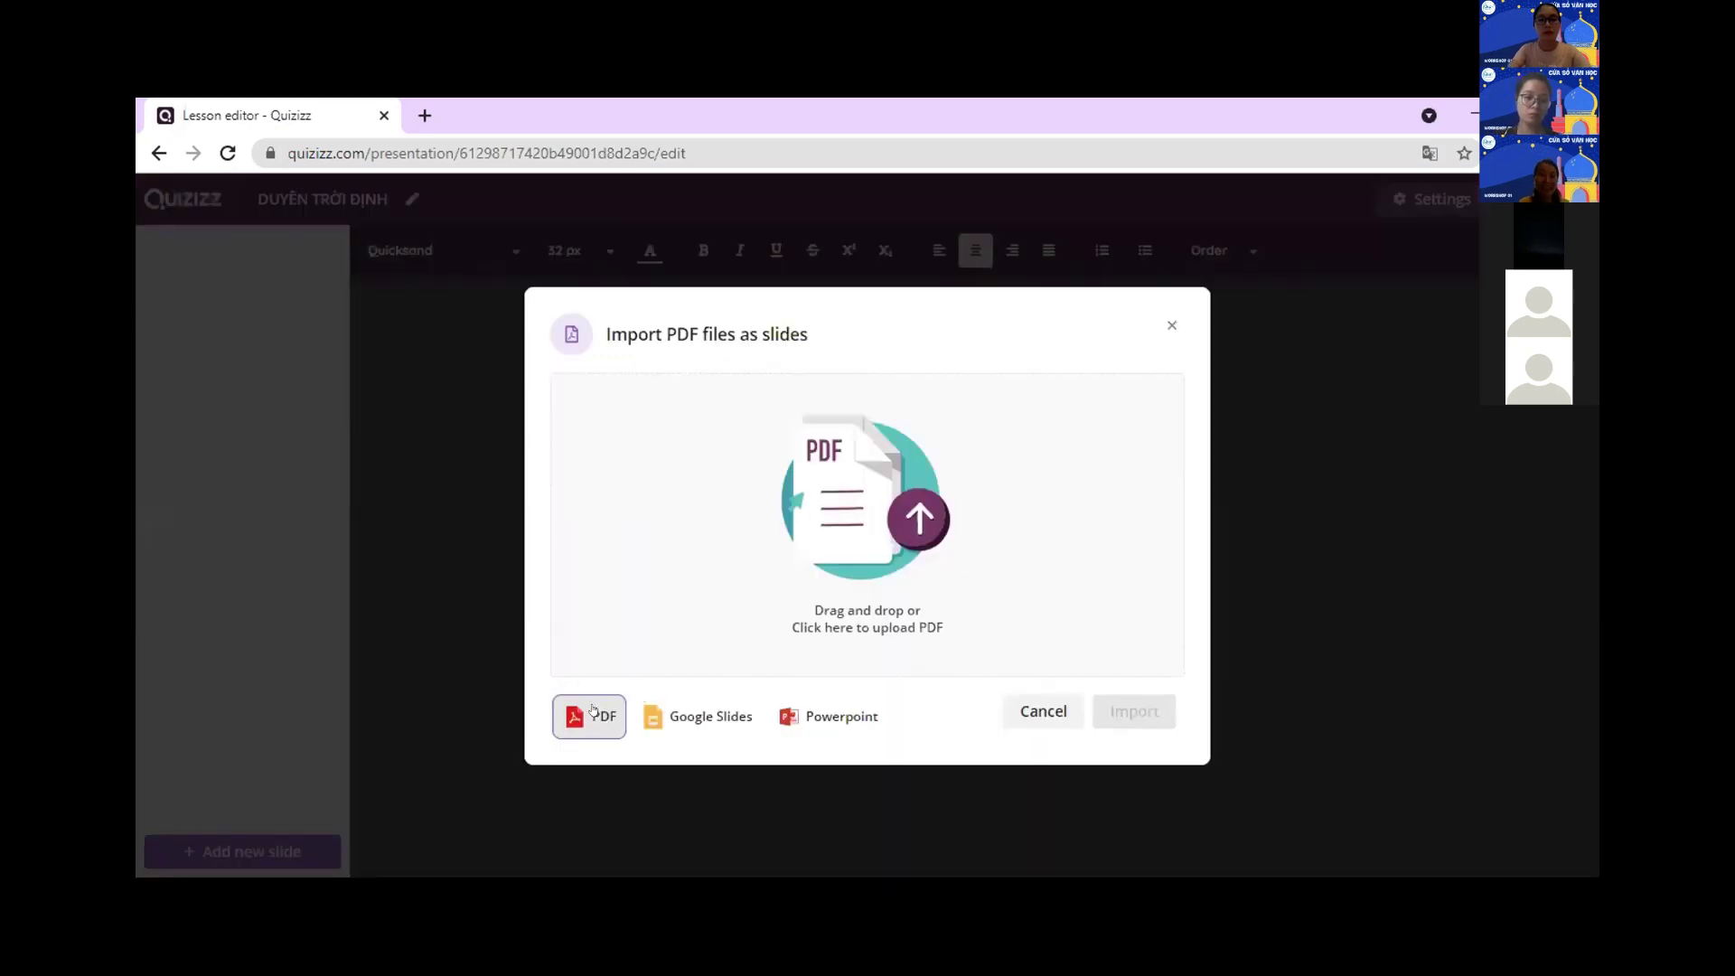
- Import all pages of the PDF "9A3 NOTEBOOK" from the TÀI LIỆU 28.08 folder as slides
left_click(915, 528)
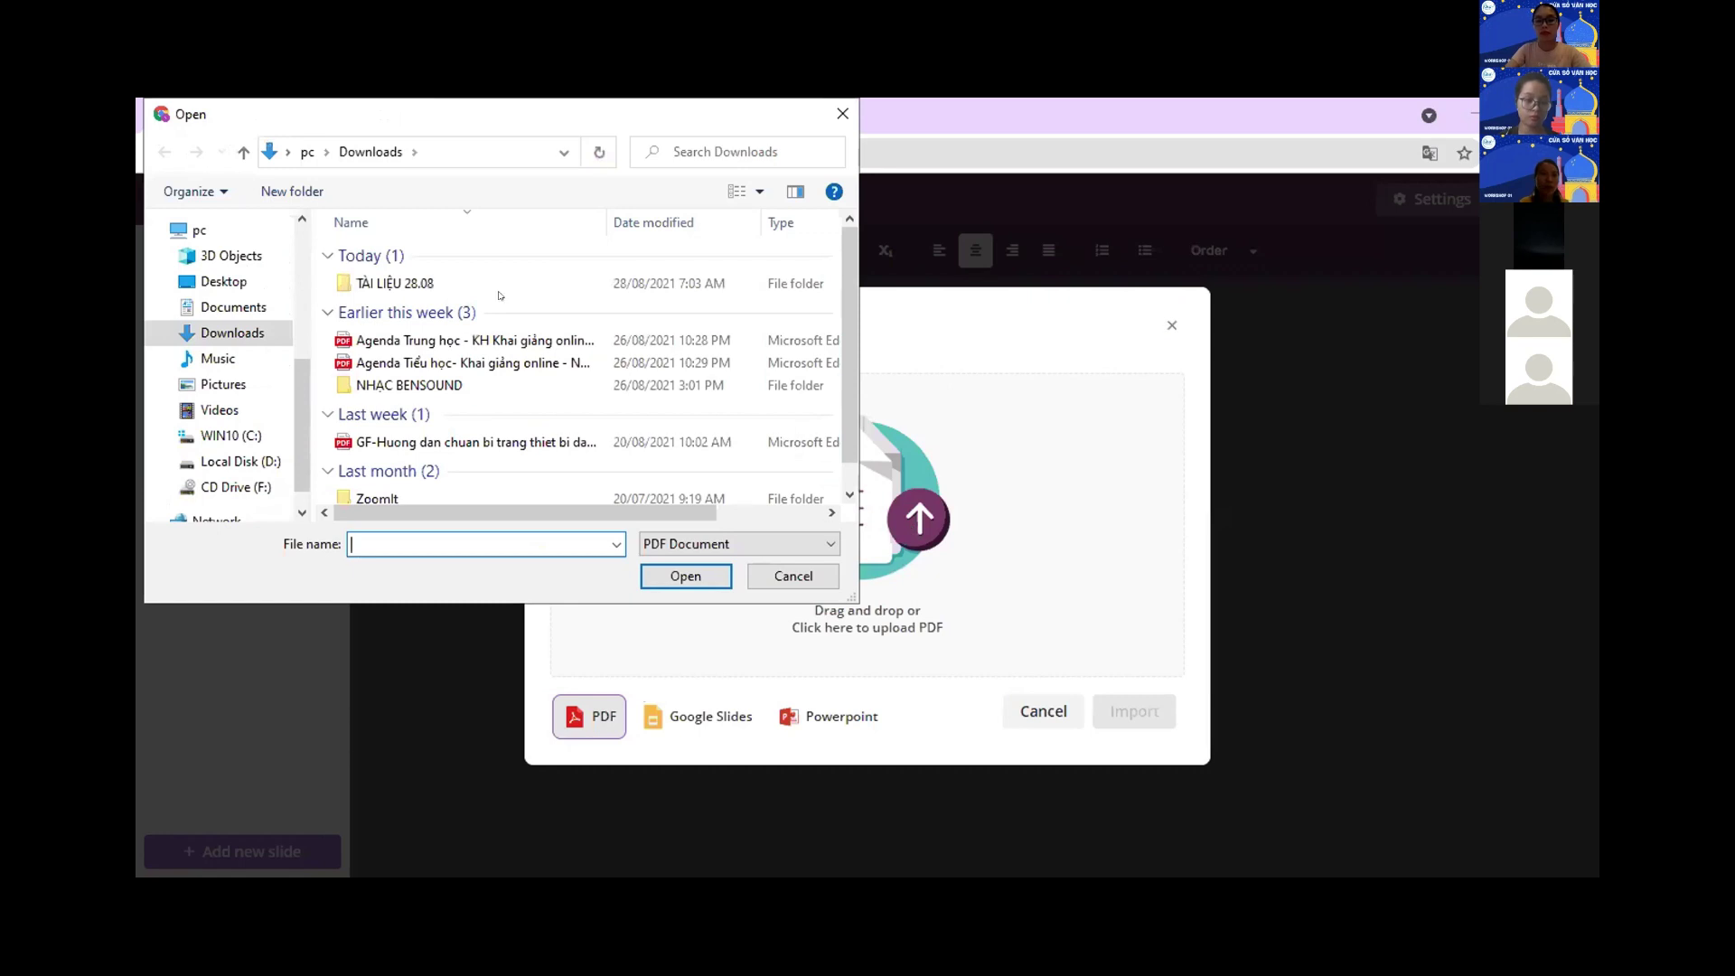
double_click(500, 291)
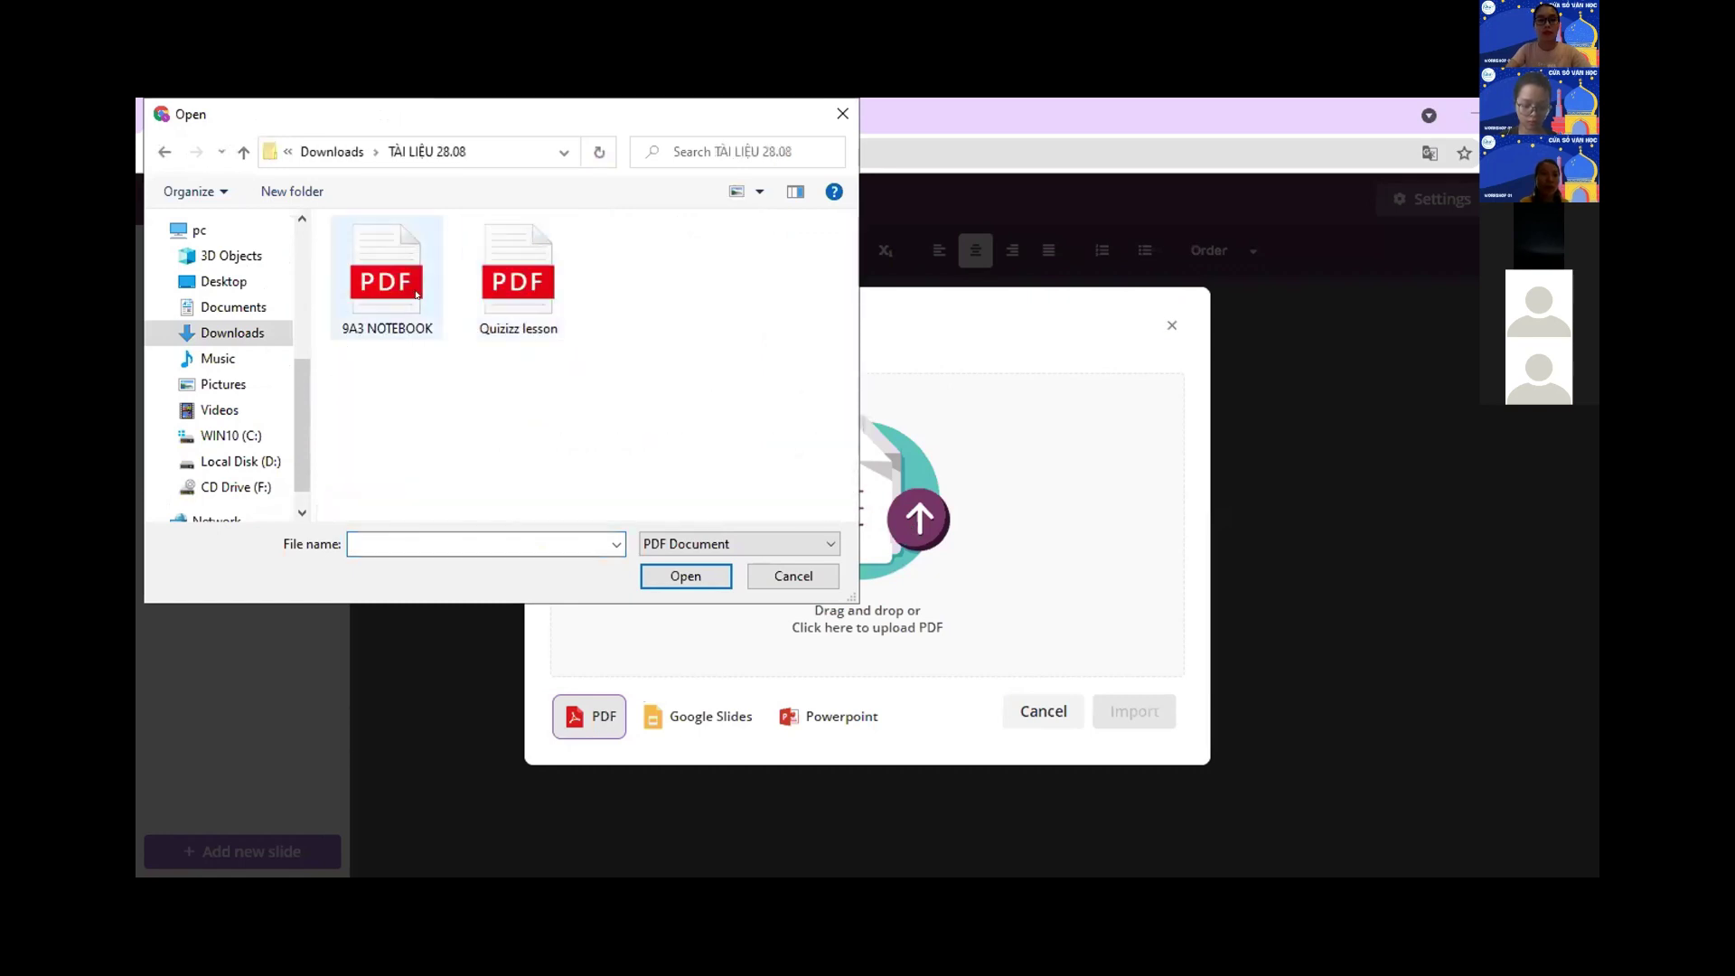
left_click(387, 280)
left_click(687, 575)
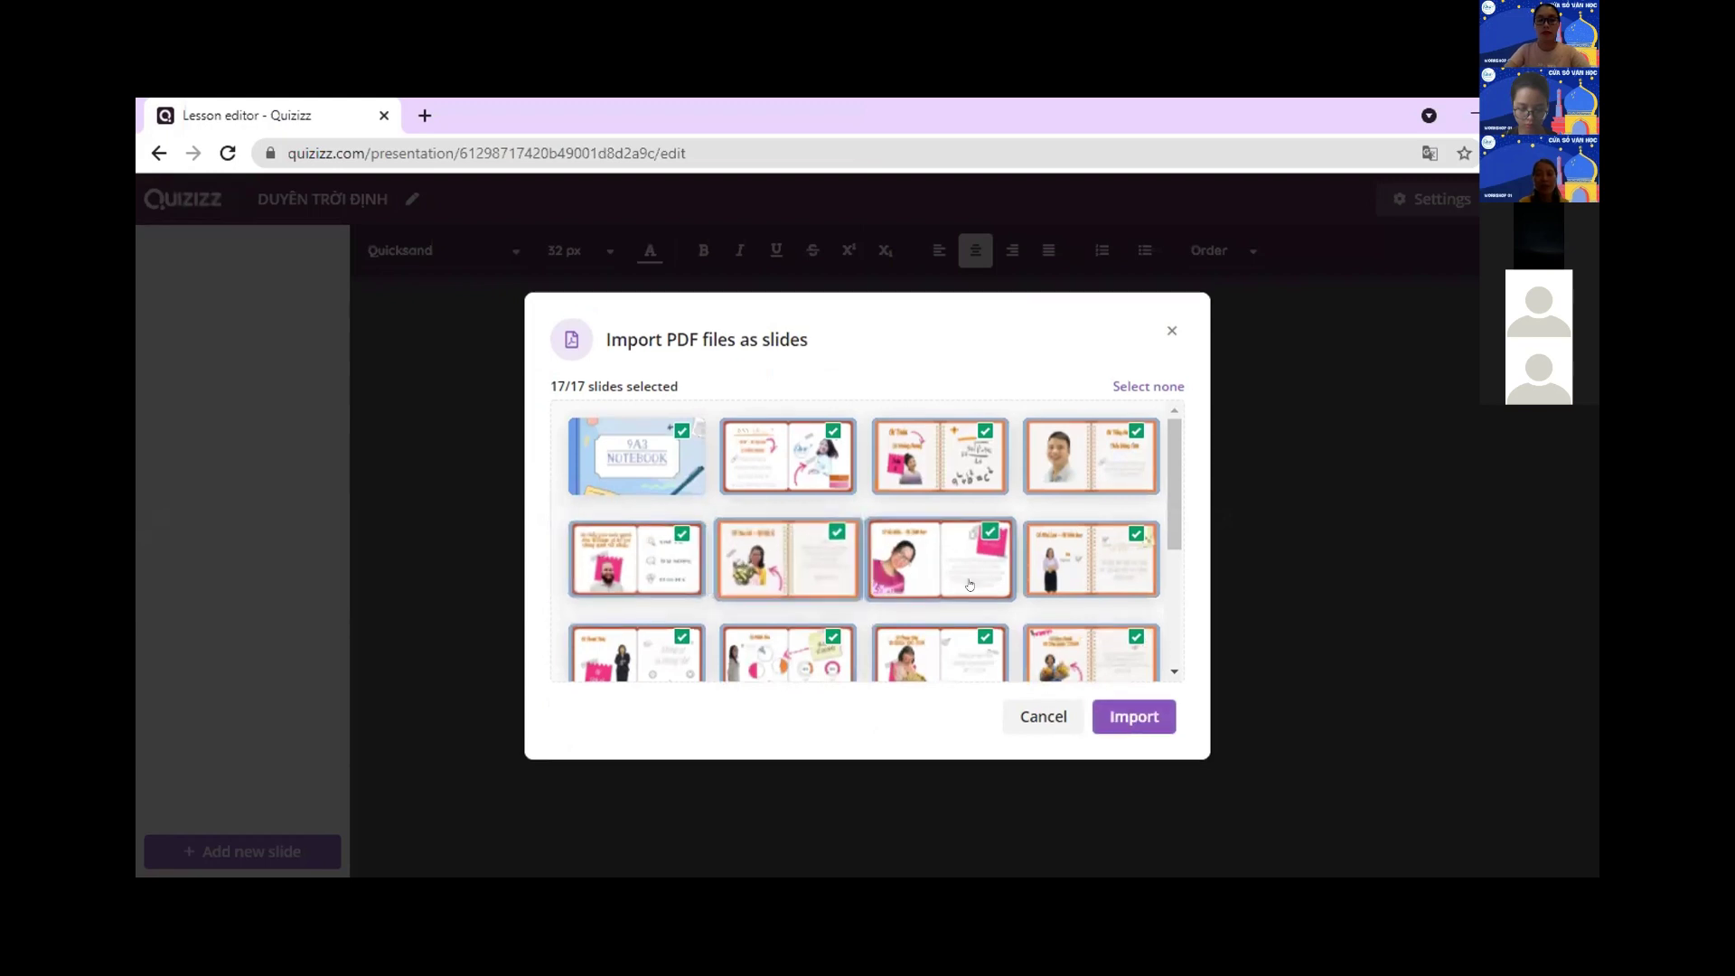
scroll(1166, 464, "down", 3)
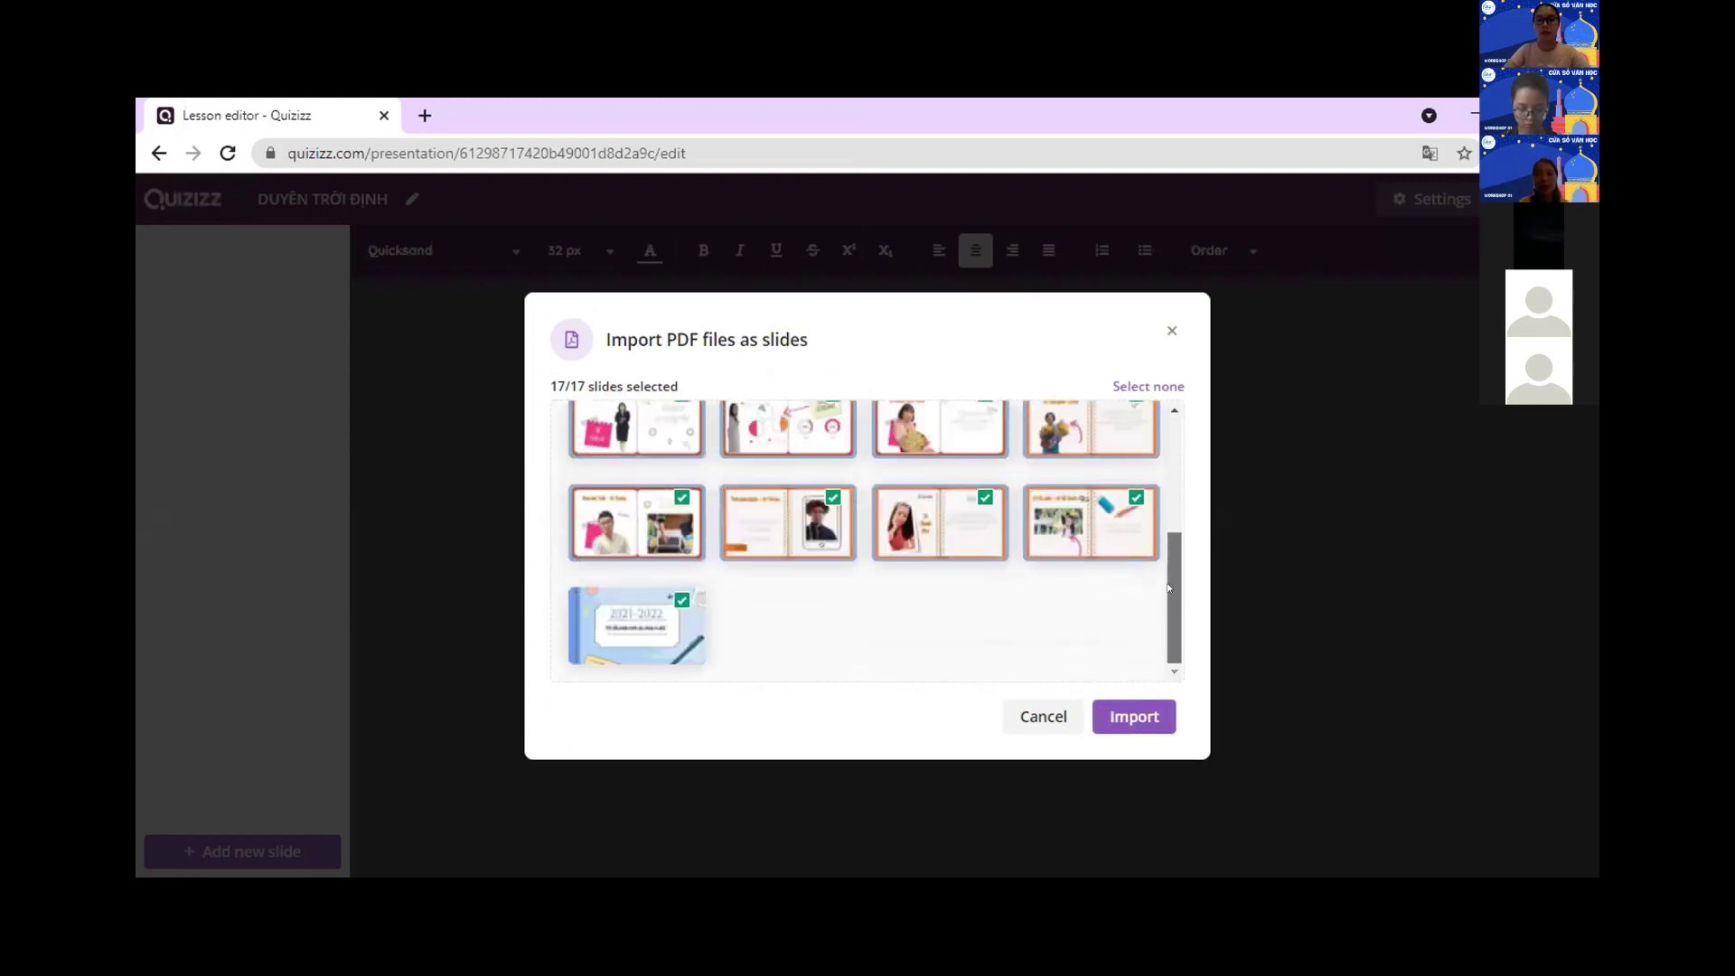
left_click(1121, 718)
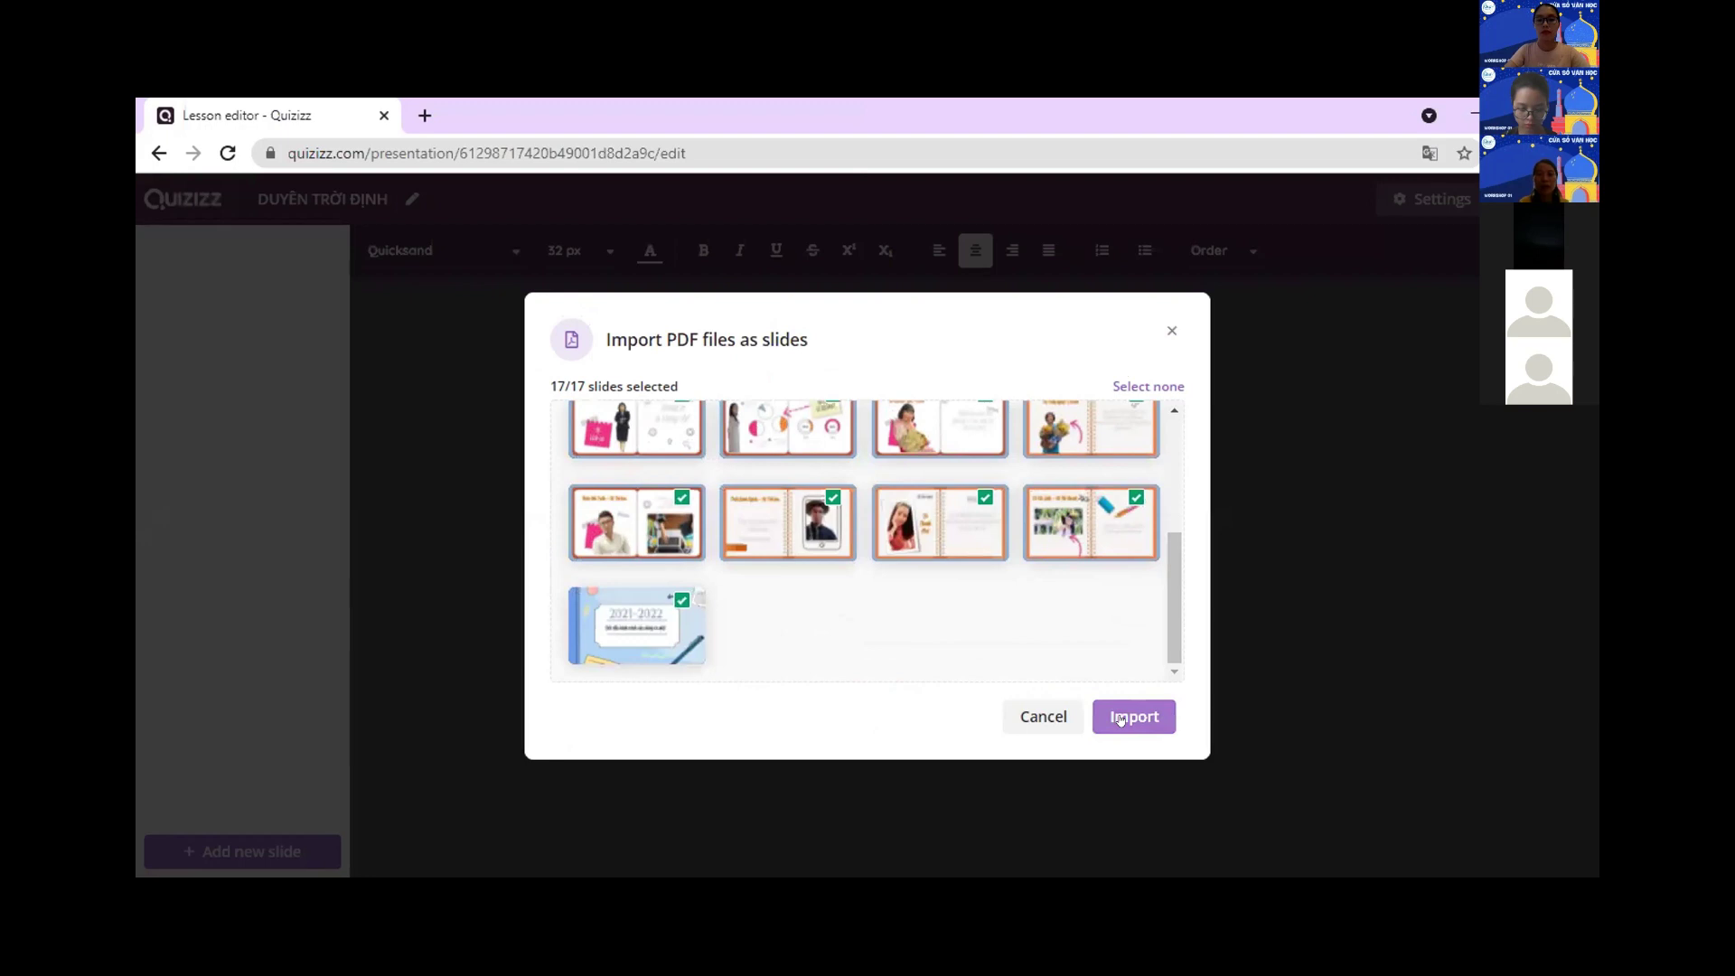
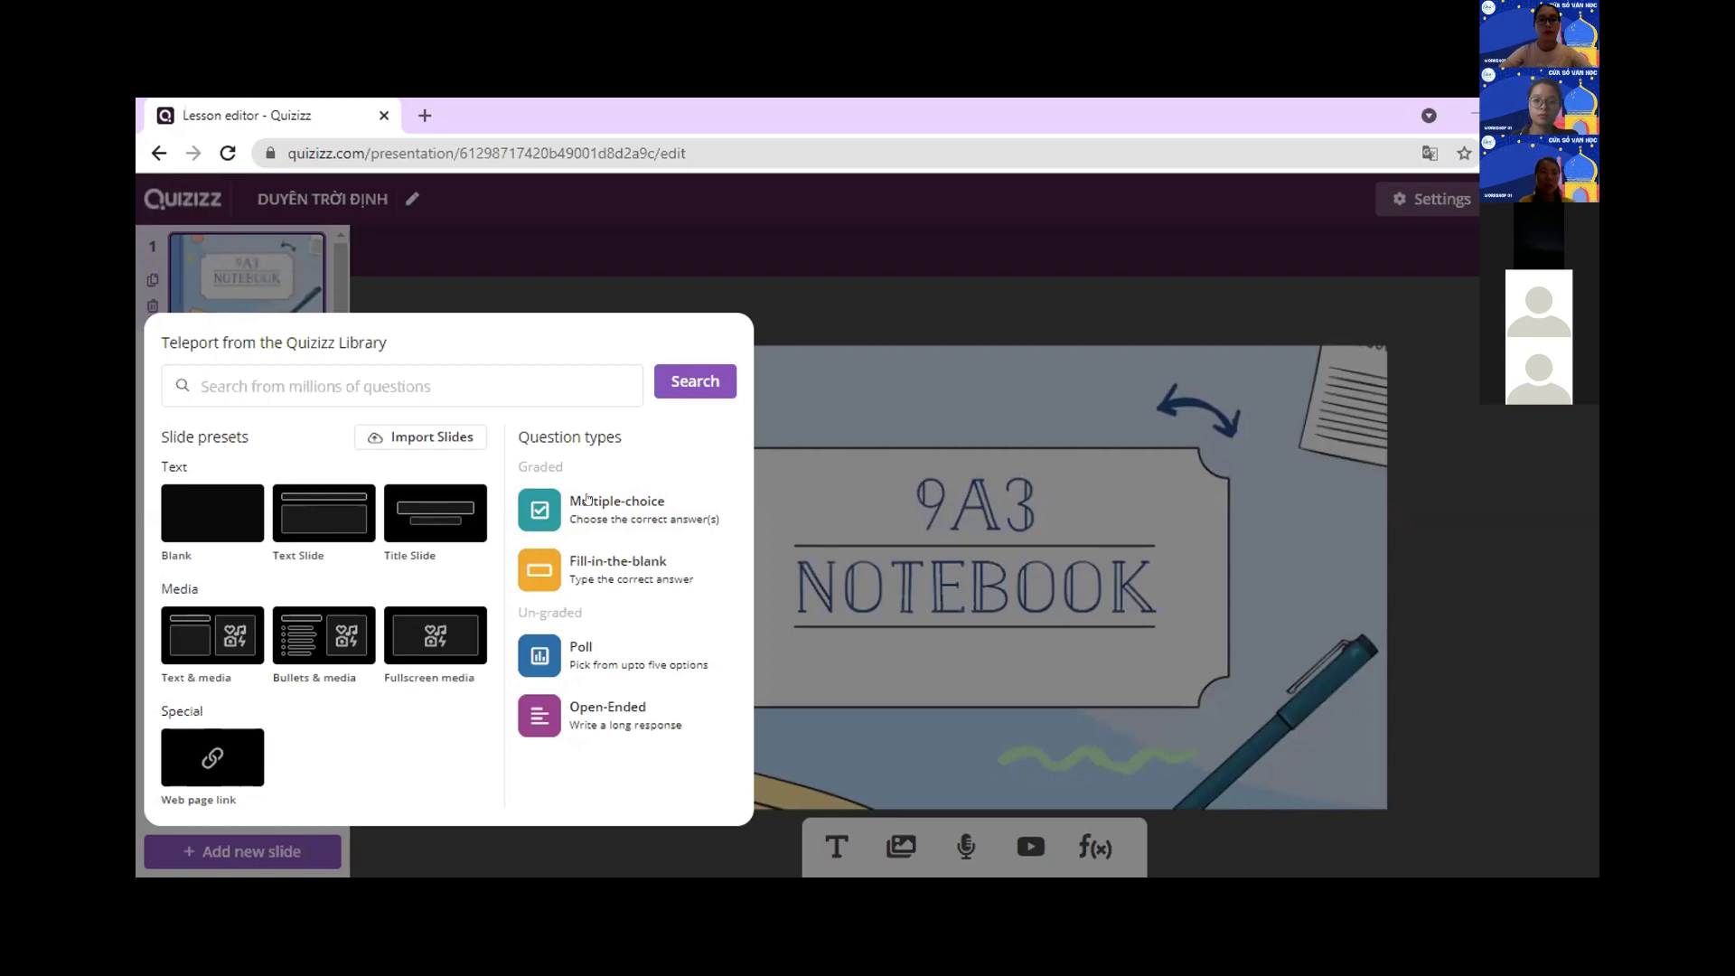
- Add a Poll question slide and move it ahead of the 9A3 NOTEBOOK cover slide
left_click(688, 389)
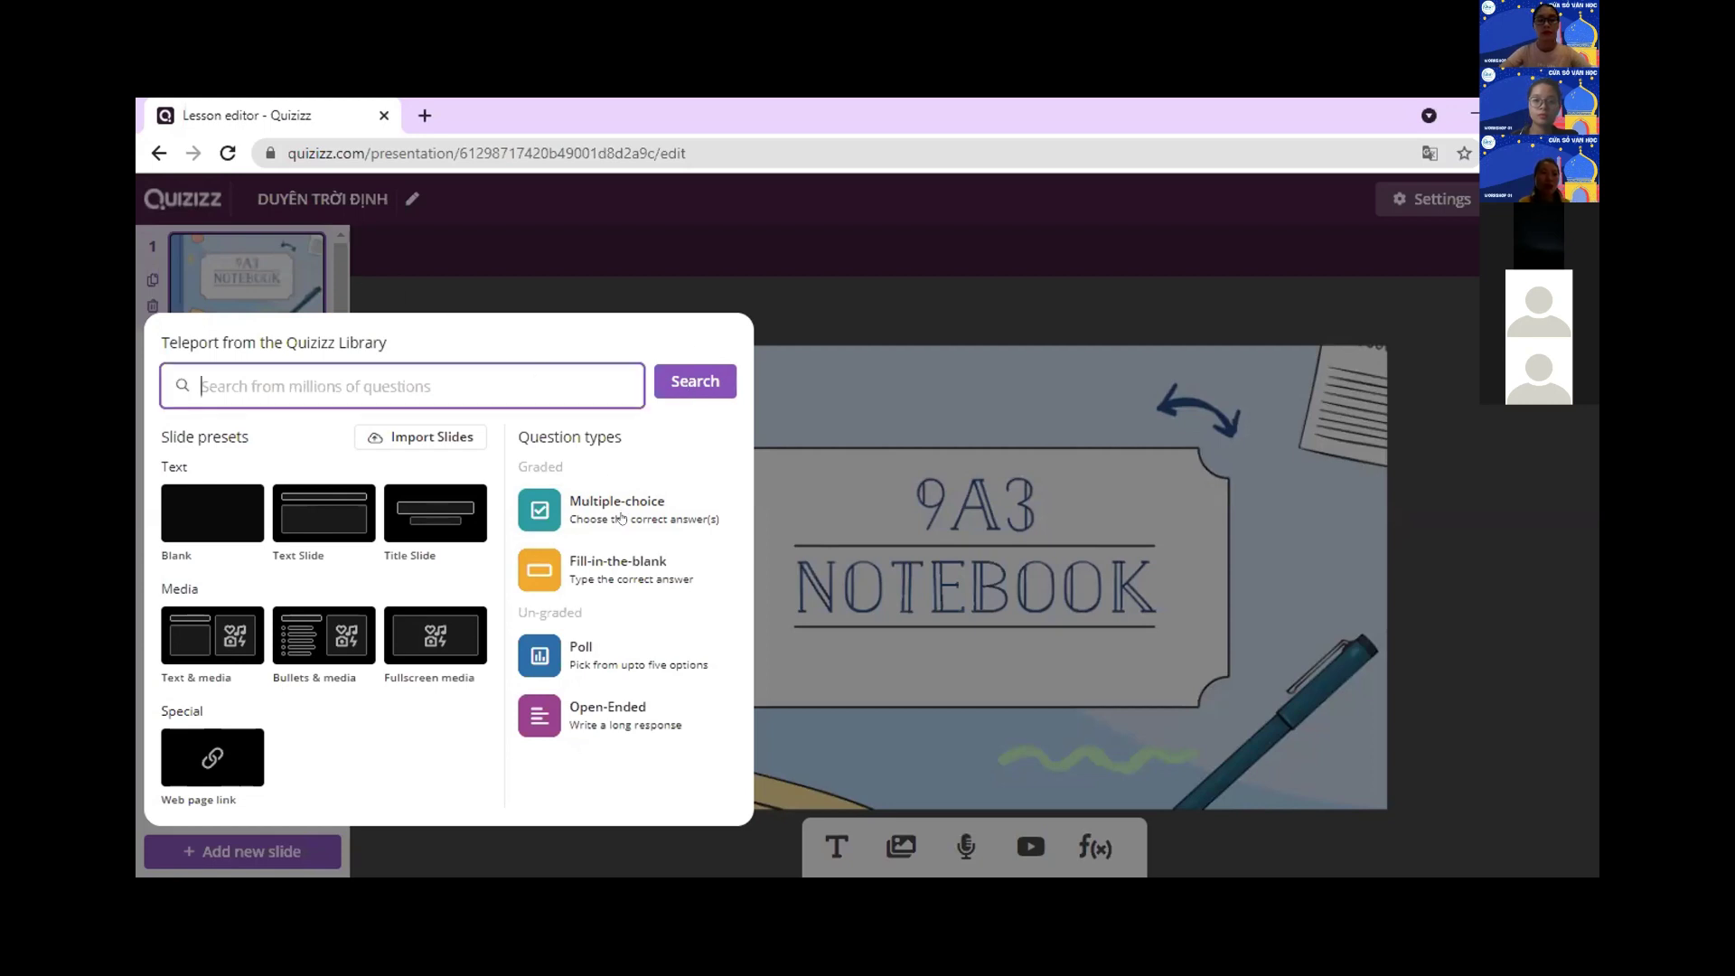
left_click(605, 668)
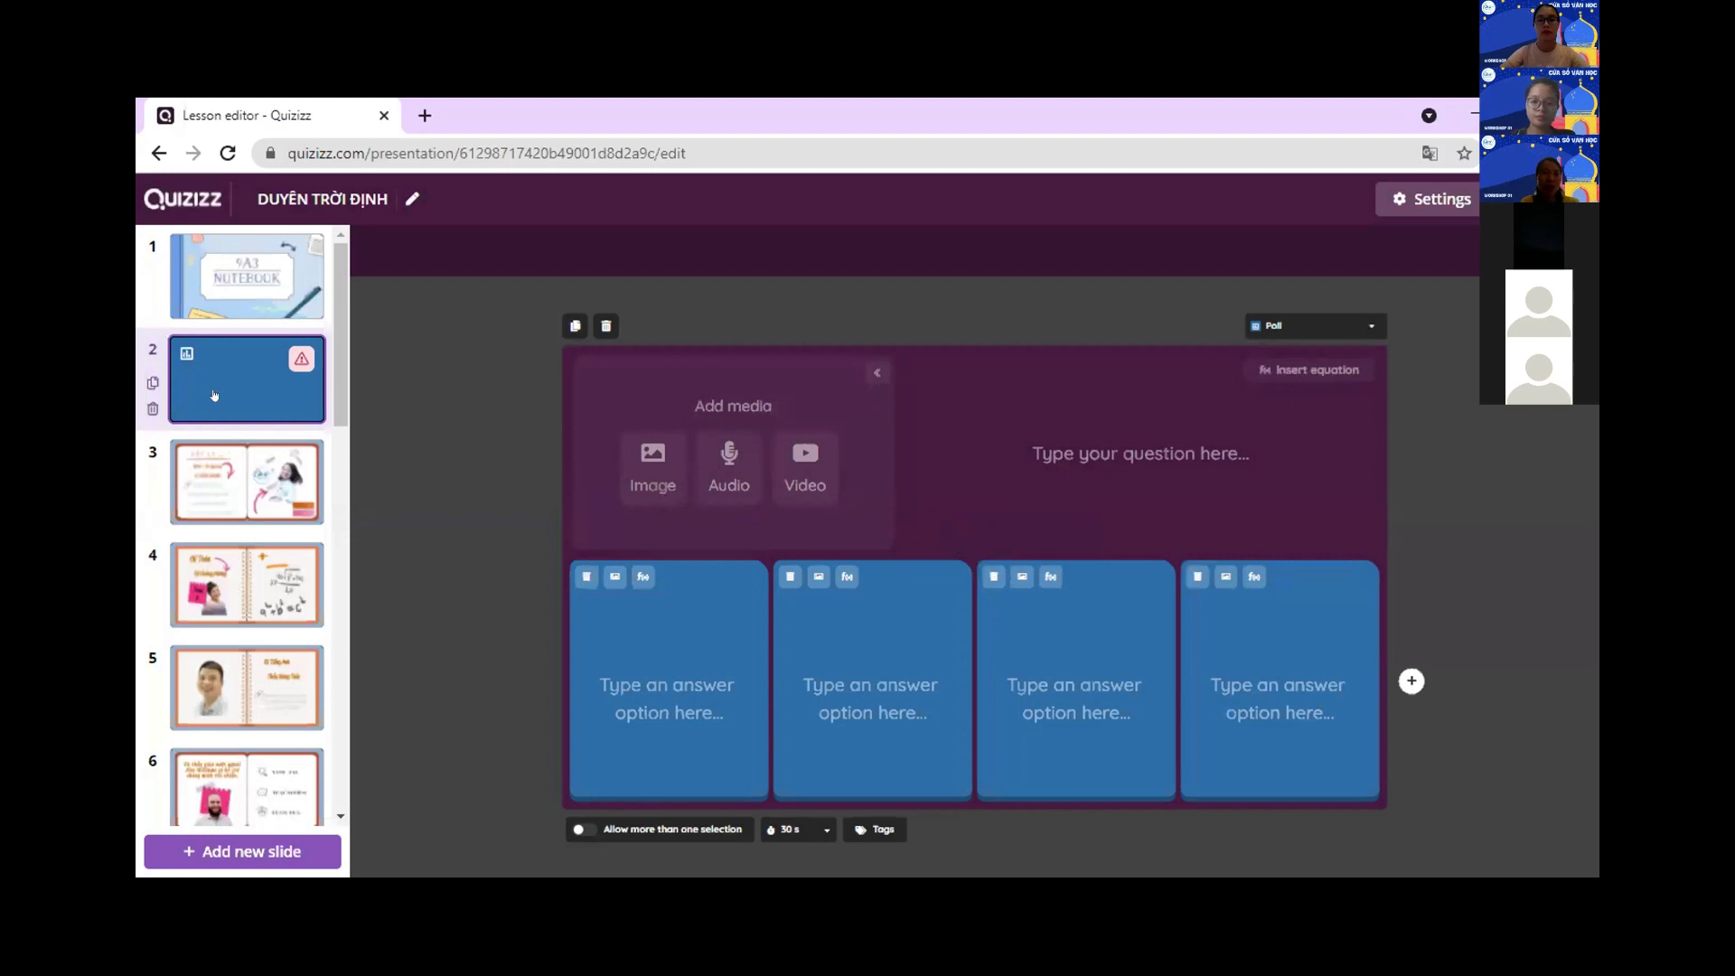
left_click_drag(225, 295, 217, 296)
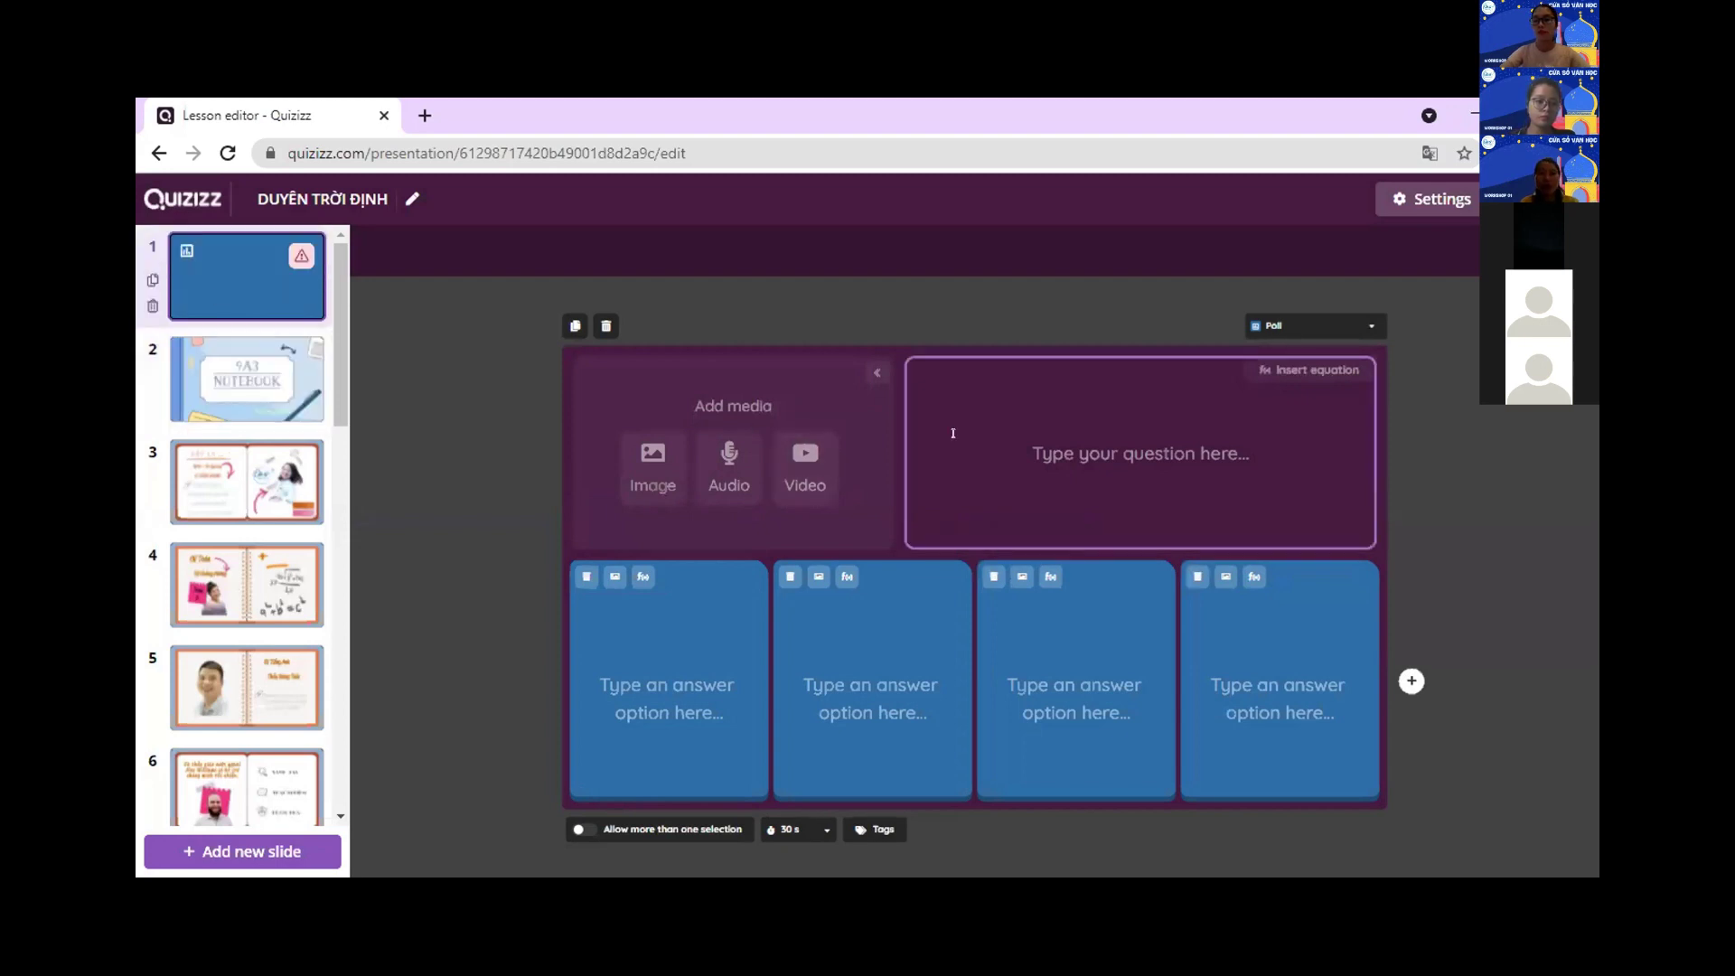
- Enter the poll question "Hôm nay, các con cảm thấy thế nào?"
left_click(1039, 449)
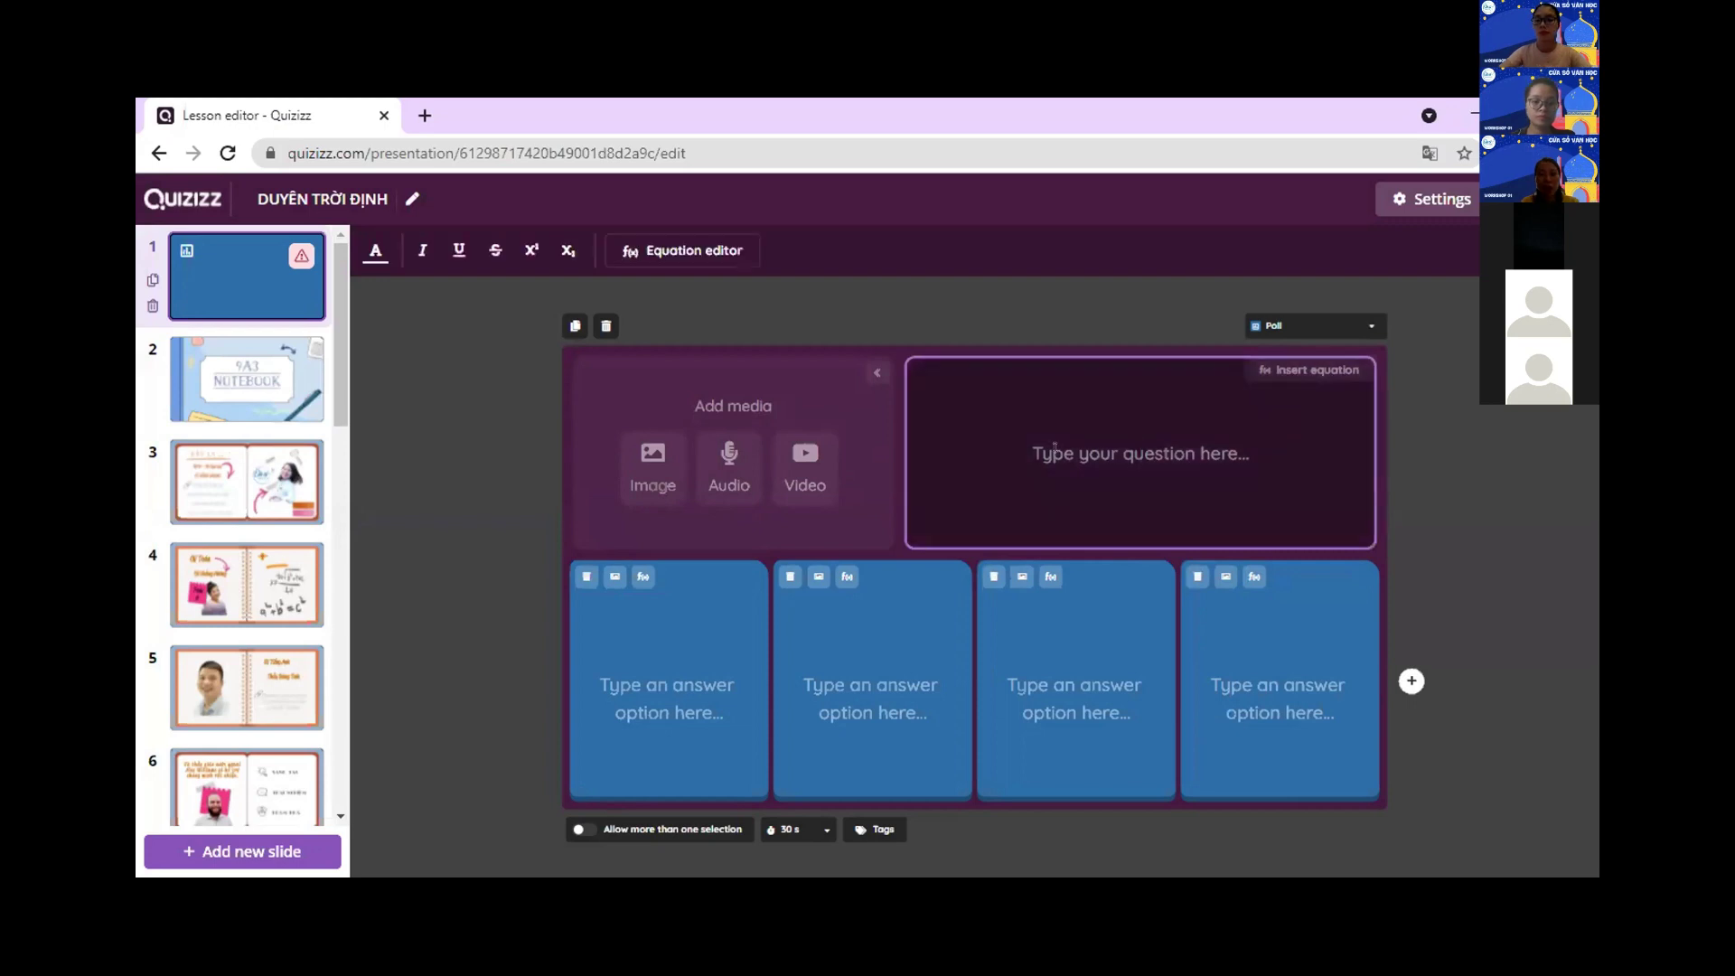
type("hÔM")
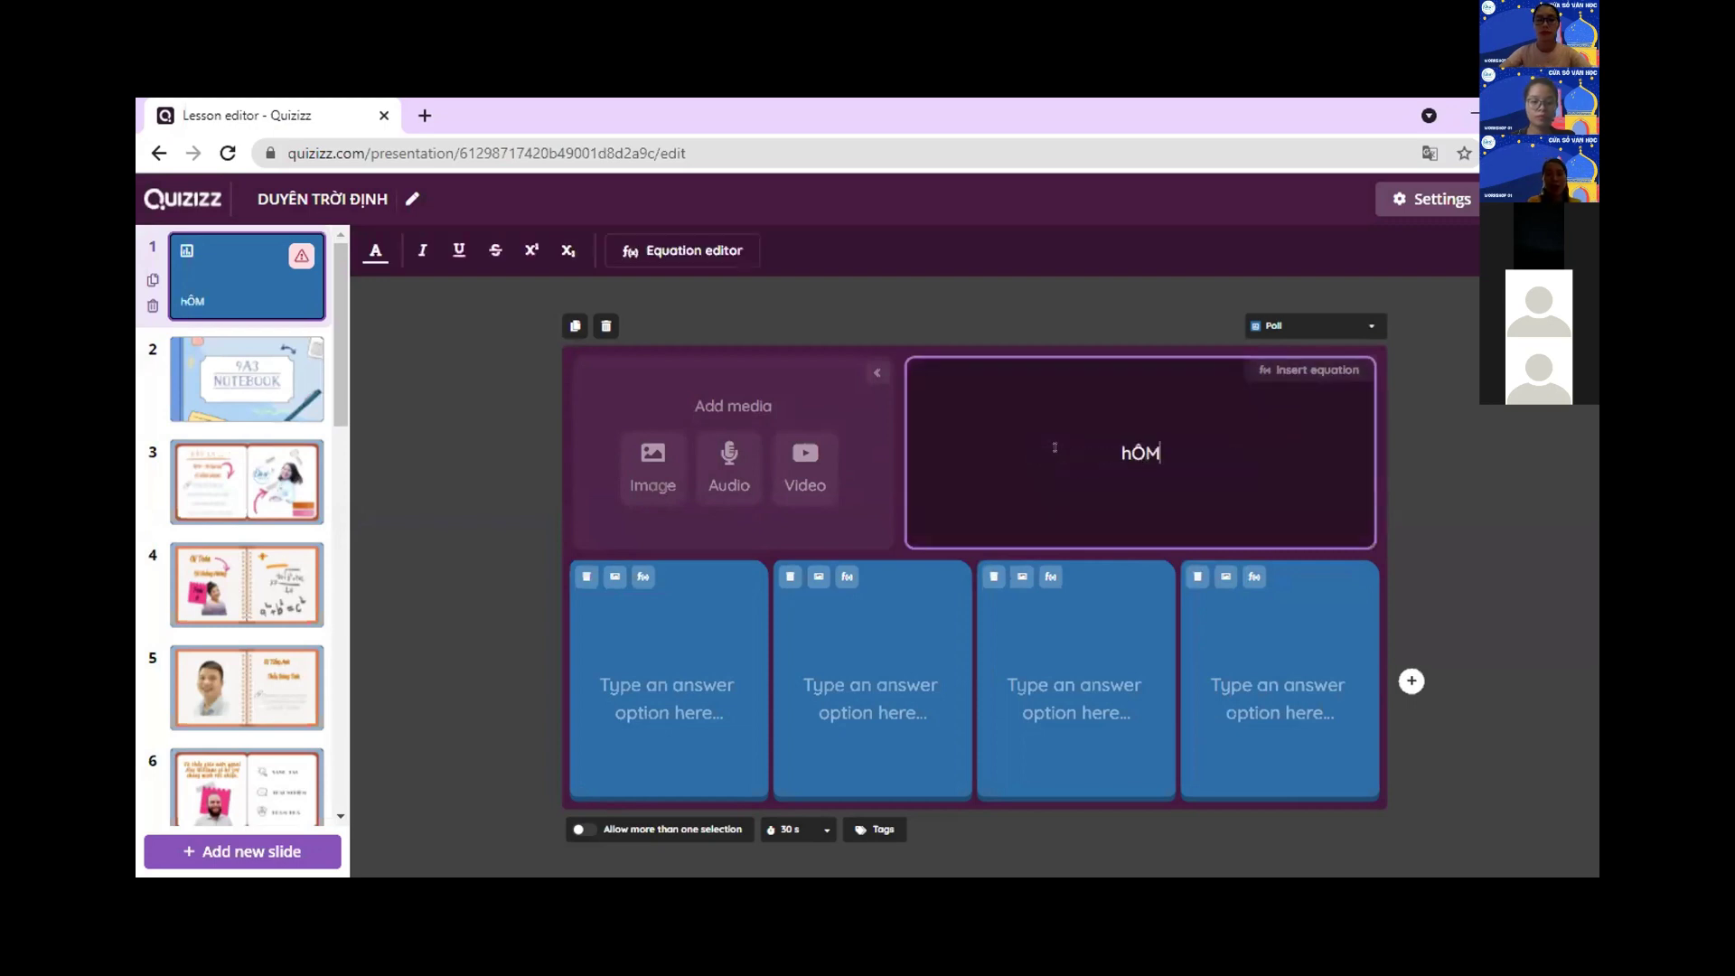
key("BackSpace")
key("BackSpace")
key("BackSpace")
type("Hôm nay, các con cảm thấy thế nào")
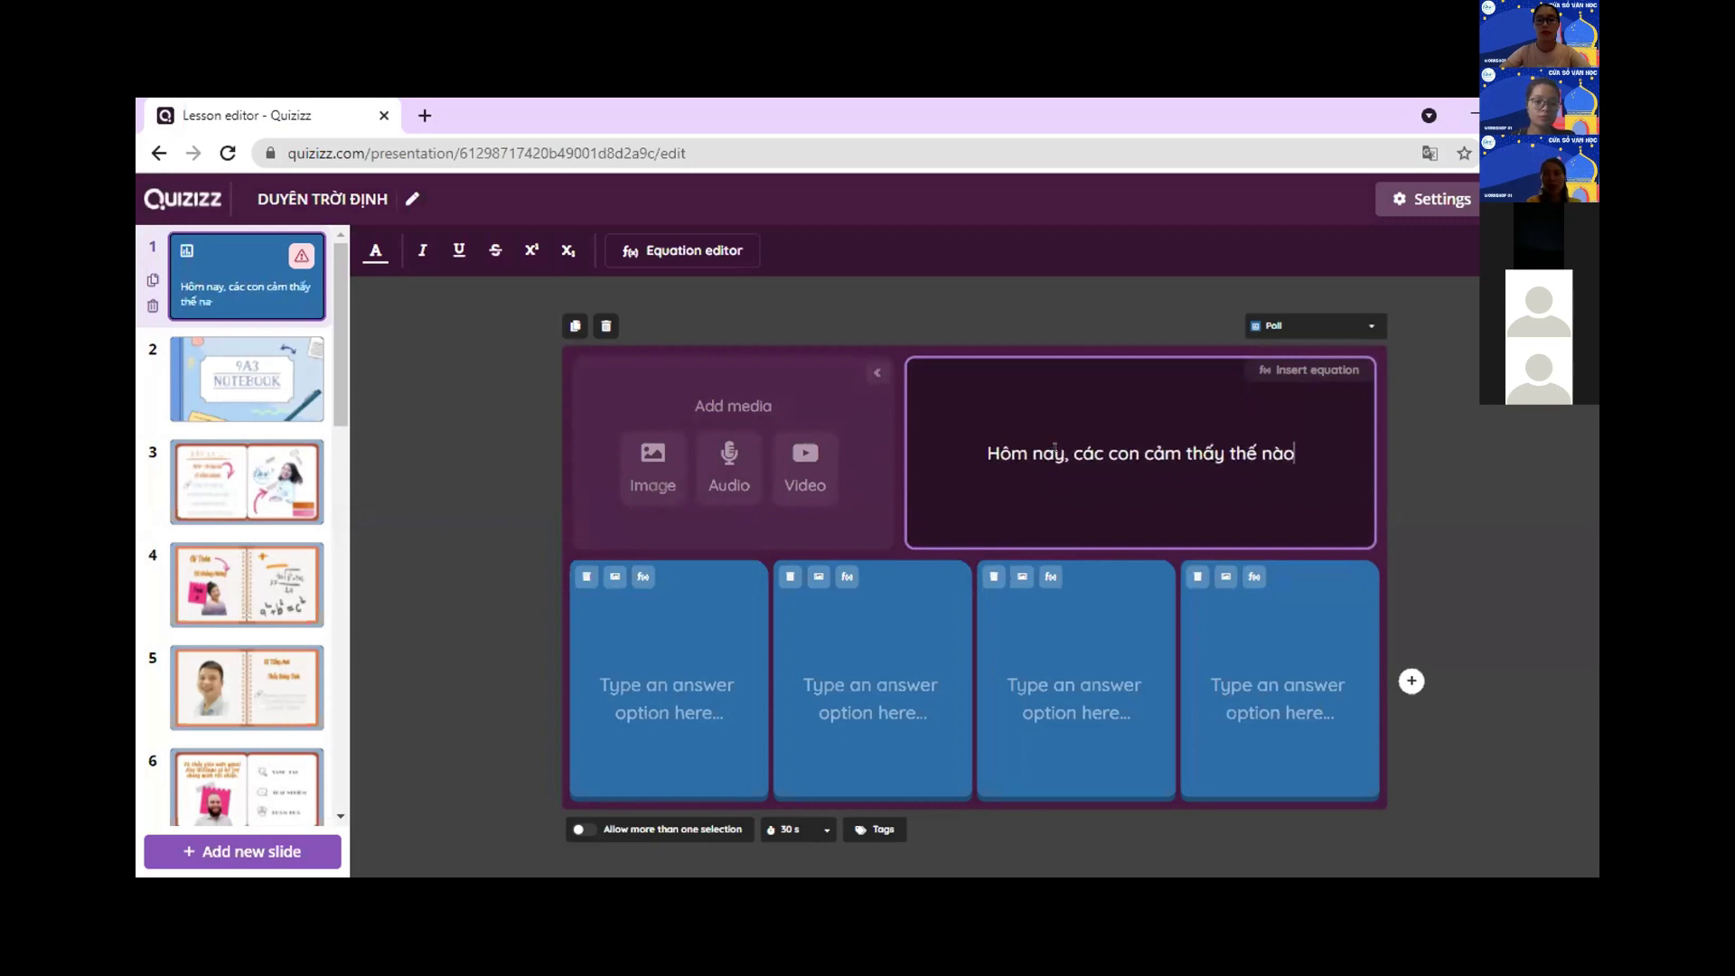
type("?")
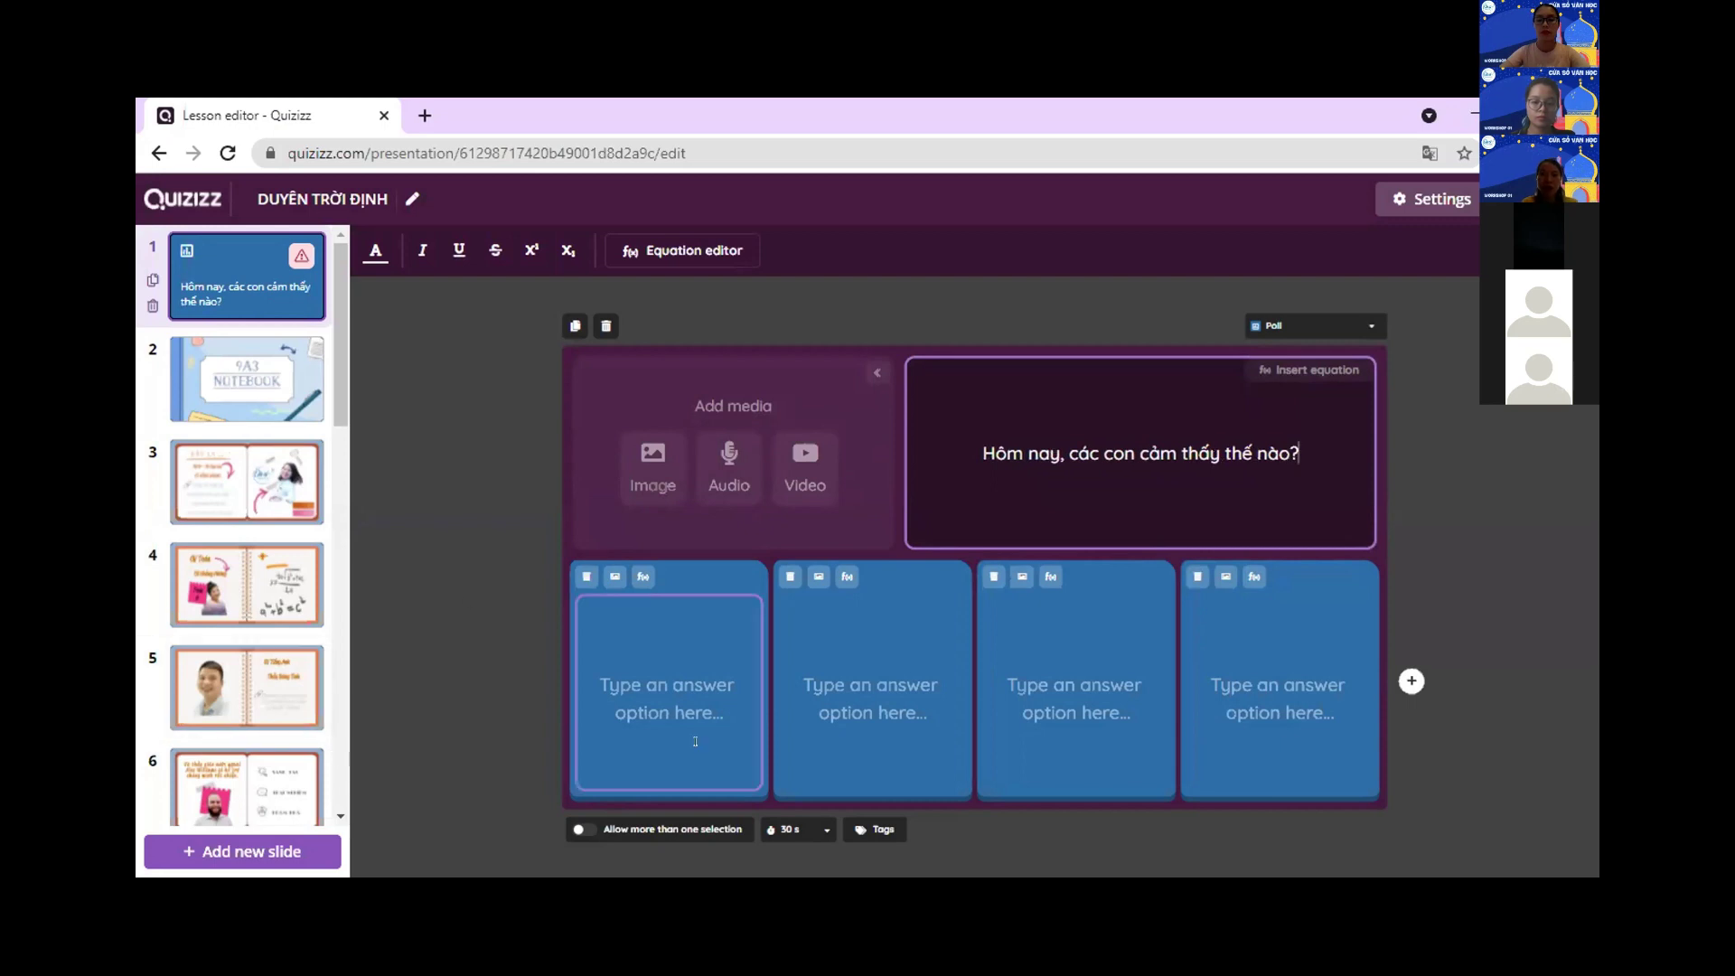
- Fill in the four poll answer options as "Vui", "Hoang mang", "Hạnh phúc" and "Lo lắng"
left_click(696, 674)
type("Vui")
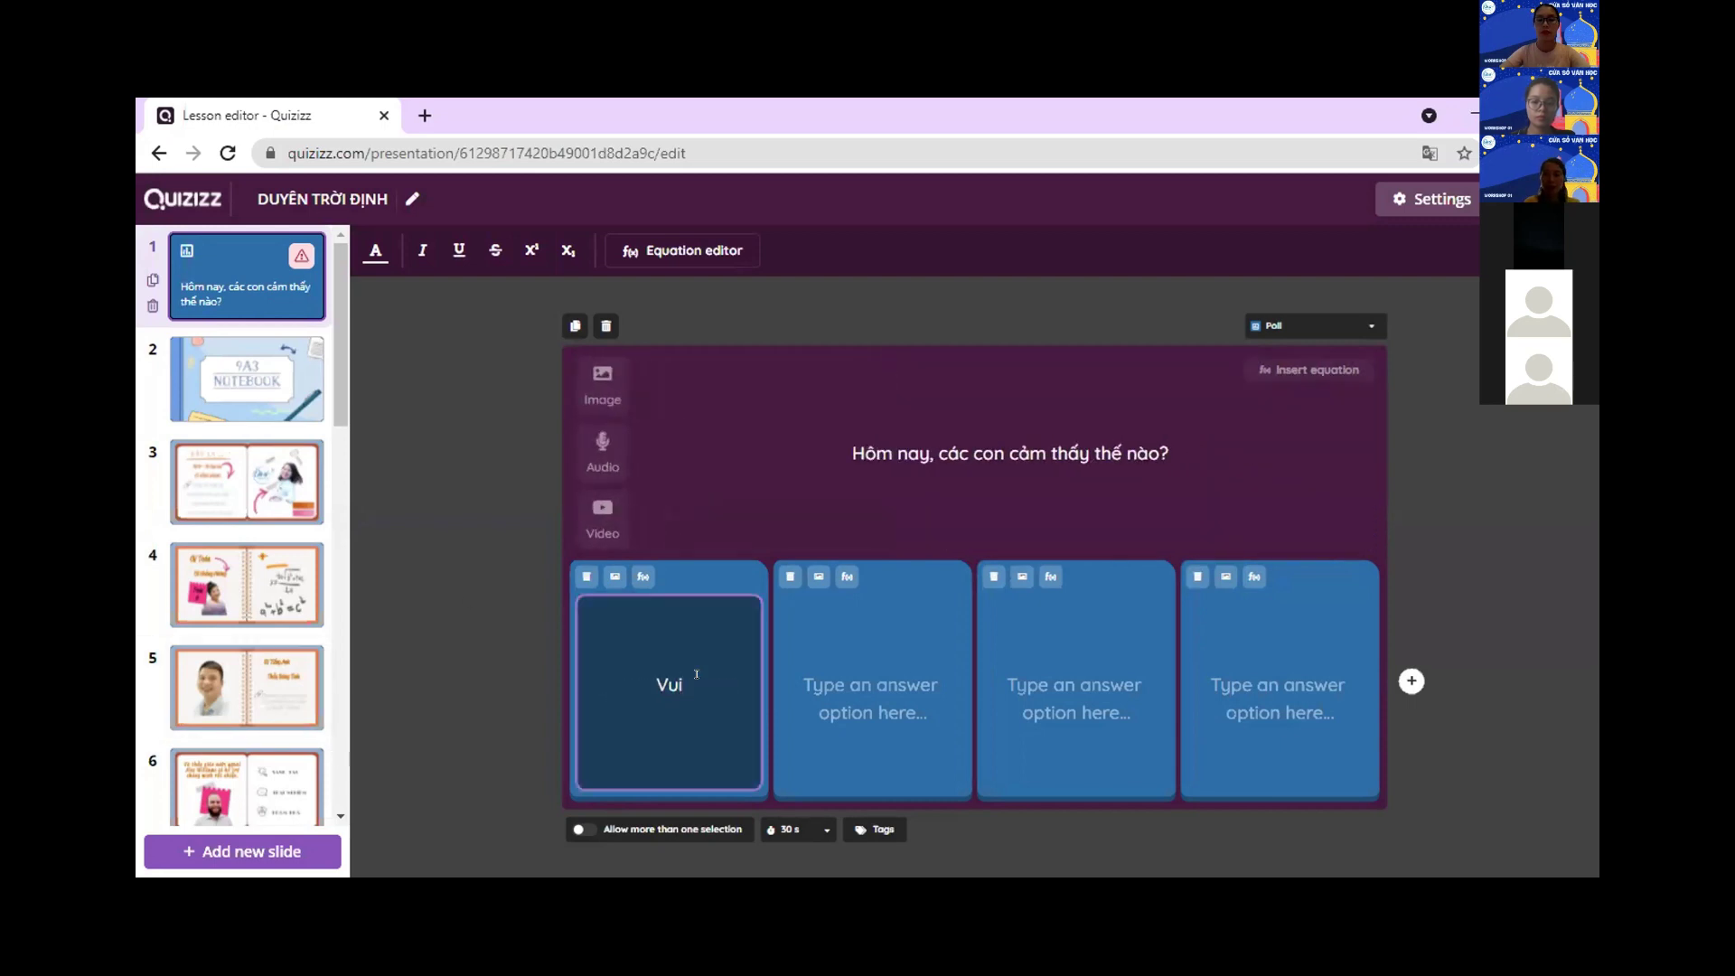
left_click(808, 687)
type("Hoang mang")
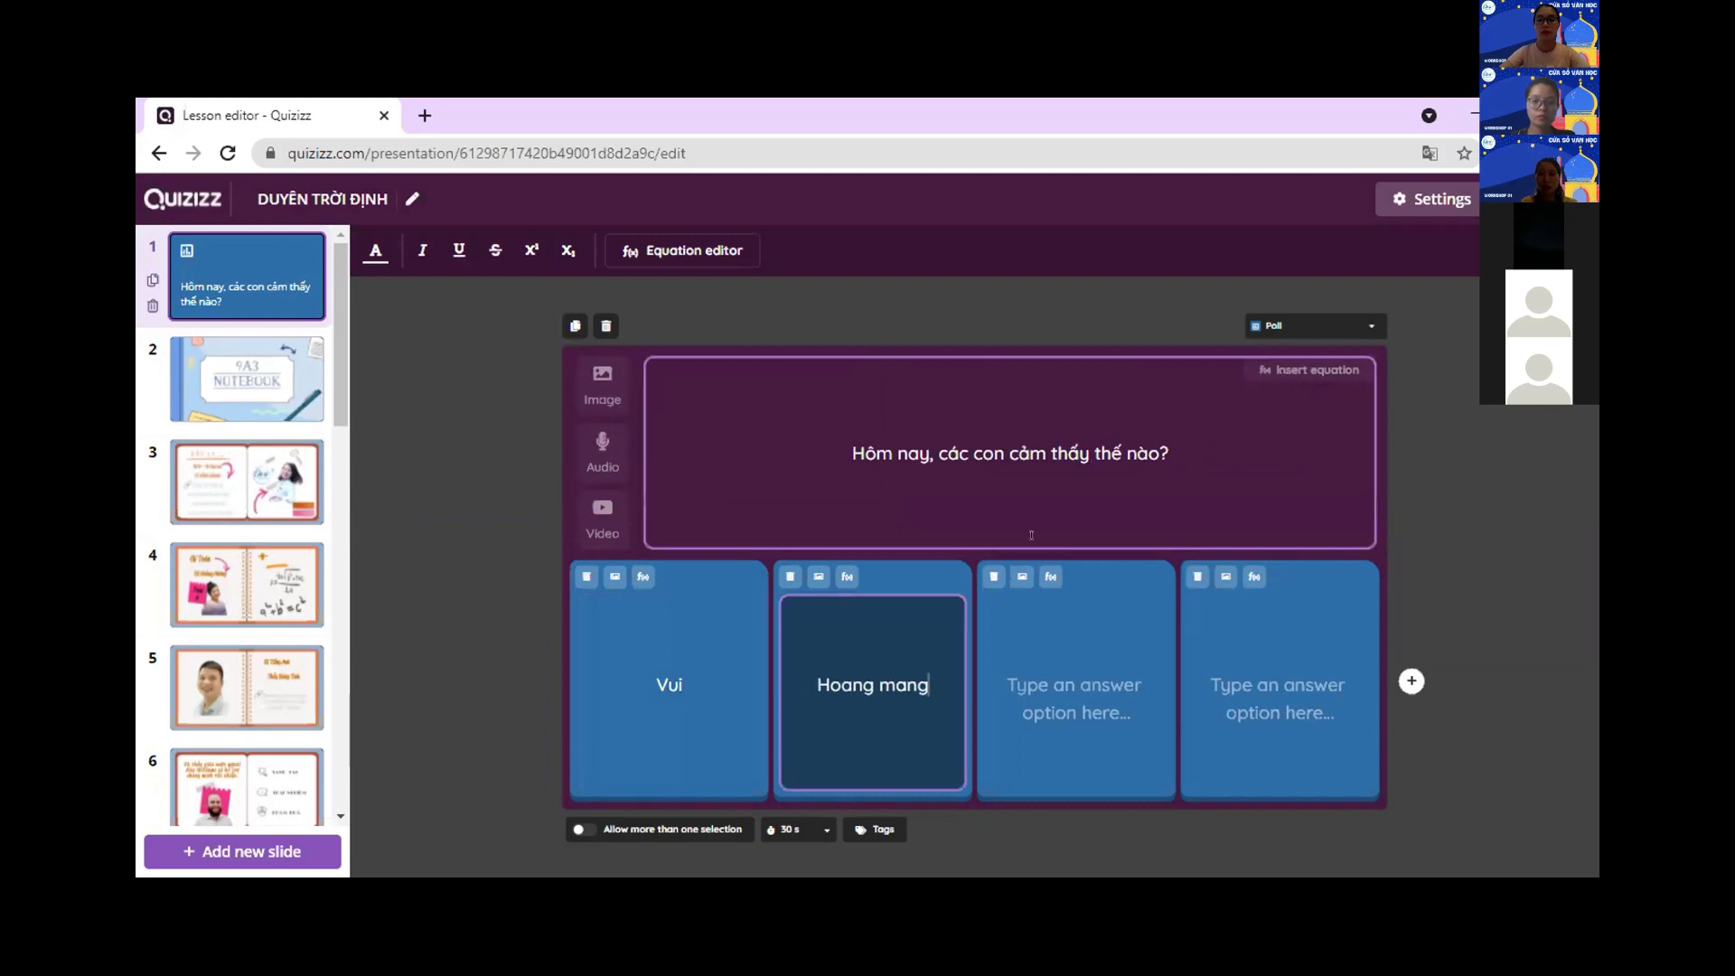
left_click(1102, 689)
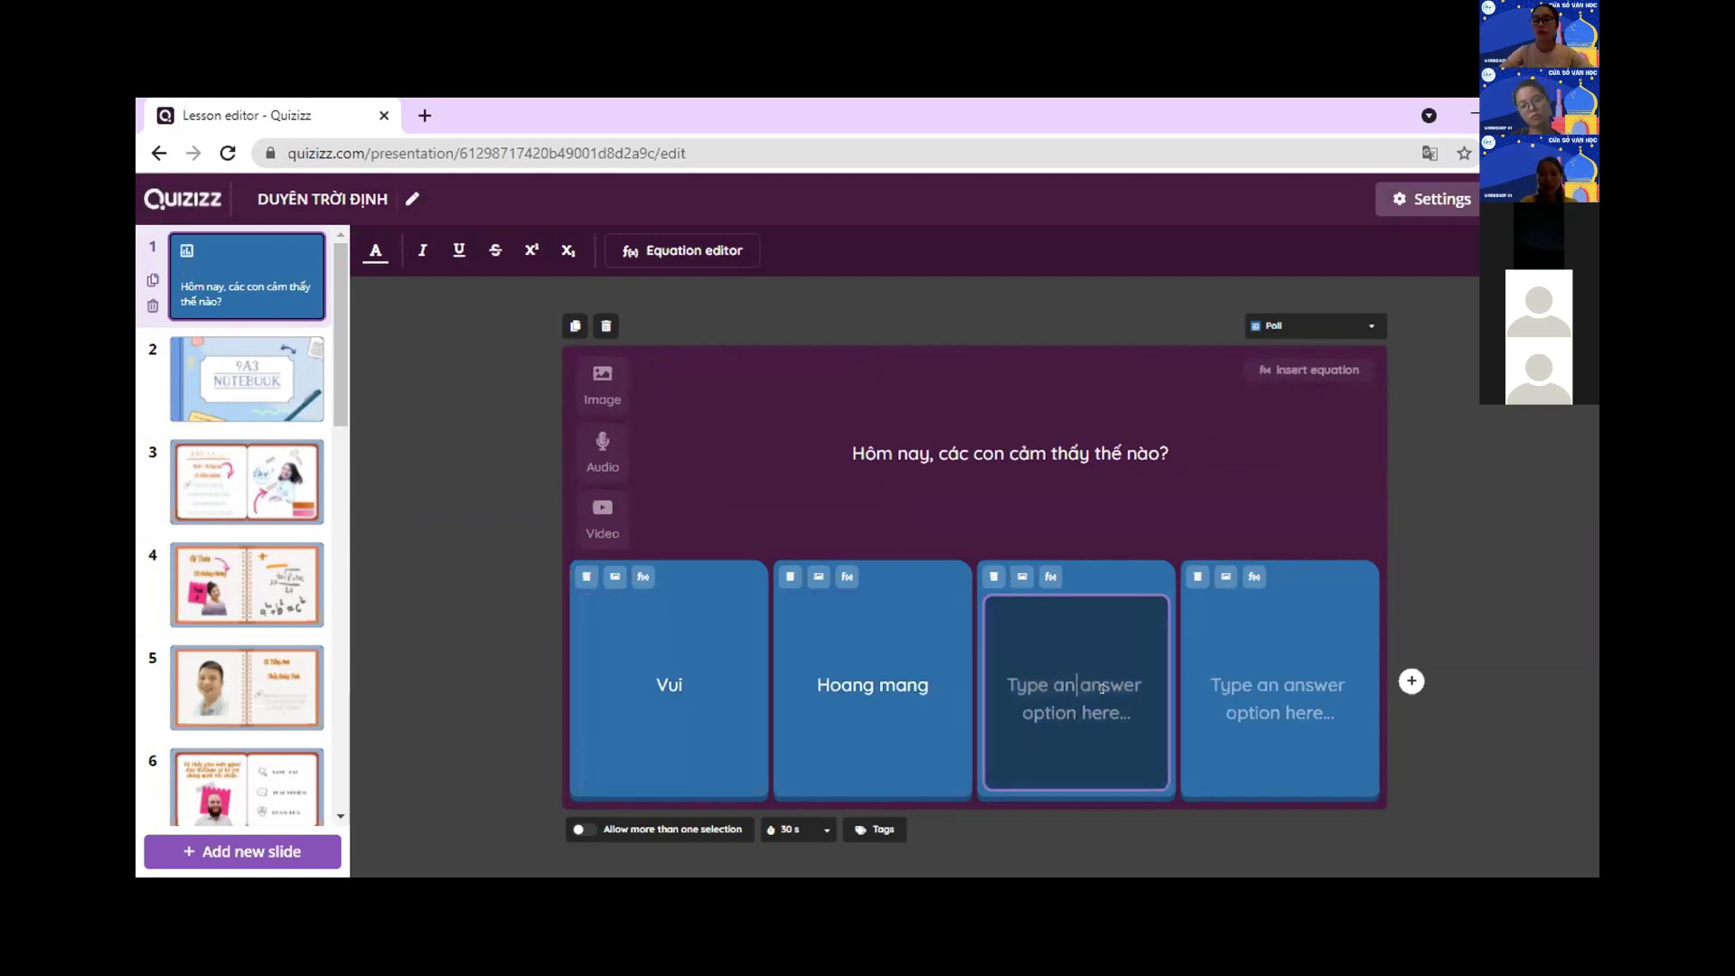
type("Hạnh phucs")
left_click(1275, 687)
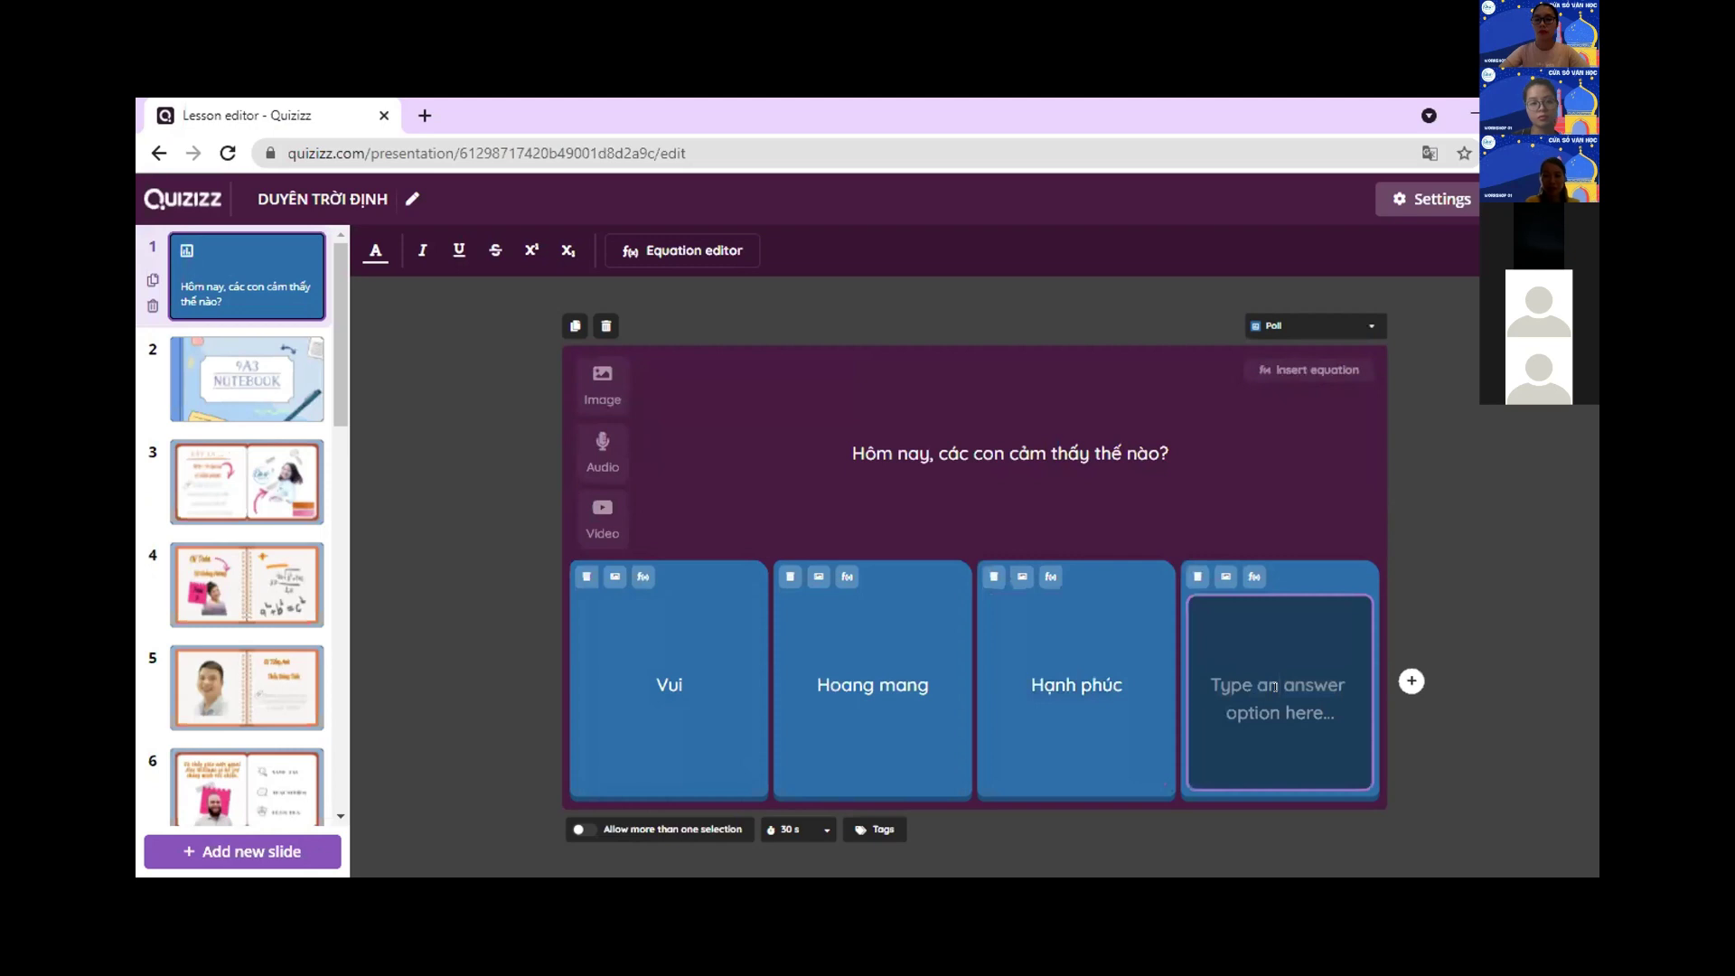
type("Lo lăng")
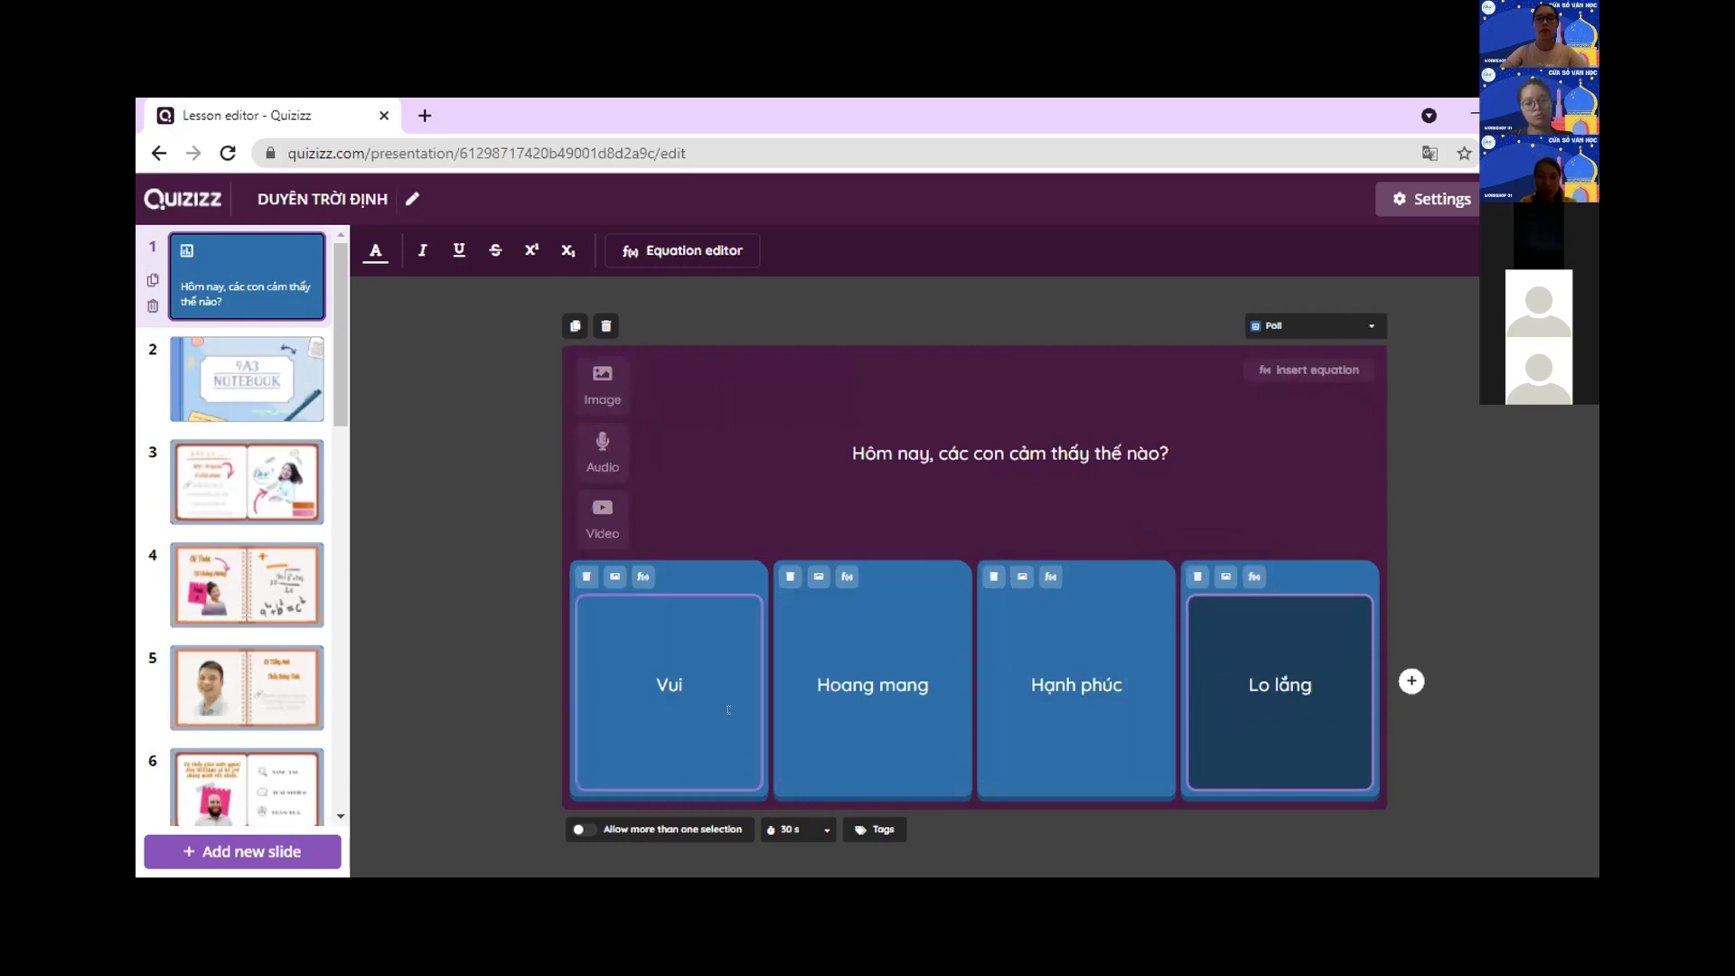
- Upload the image "0001-removebg-preview" and insert it beside the poll question
left_click(603, 388)
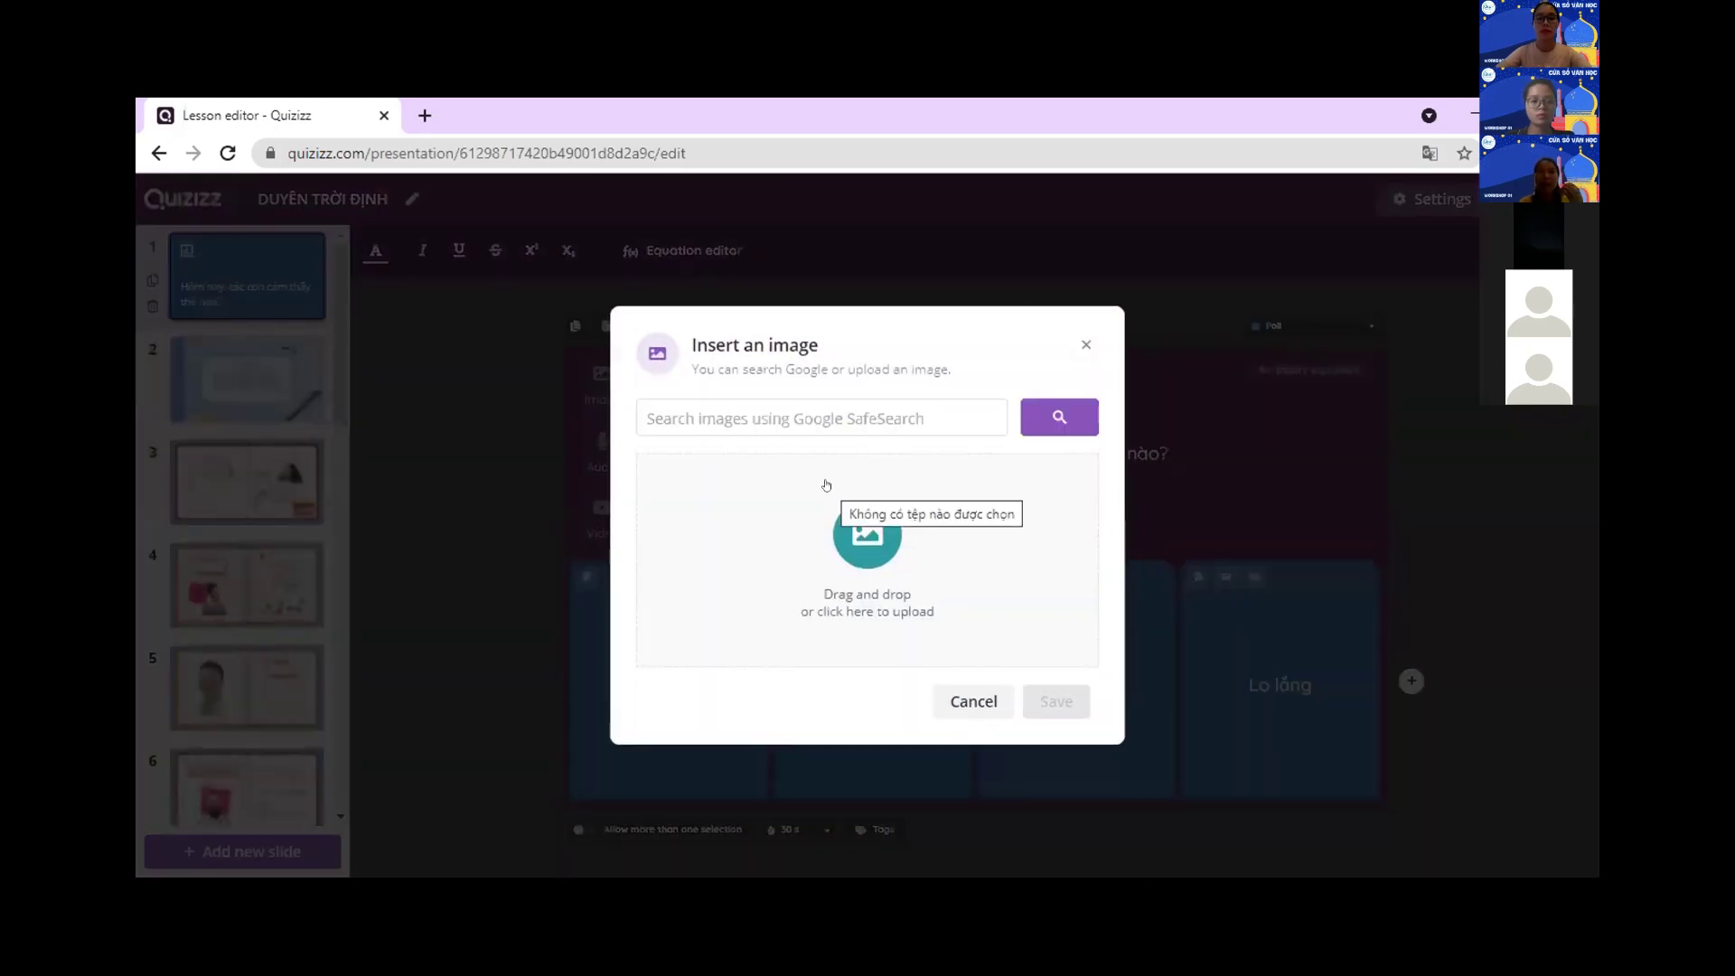
left_click(864, 534)
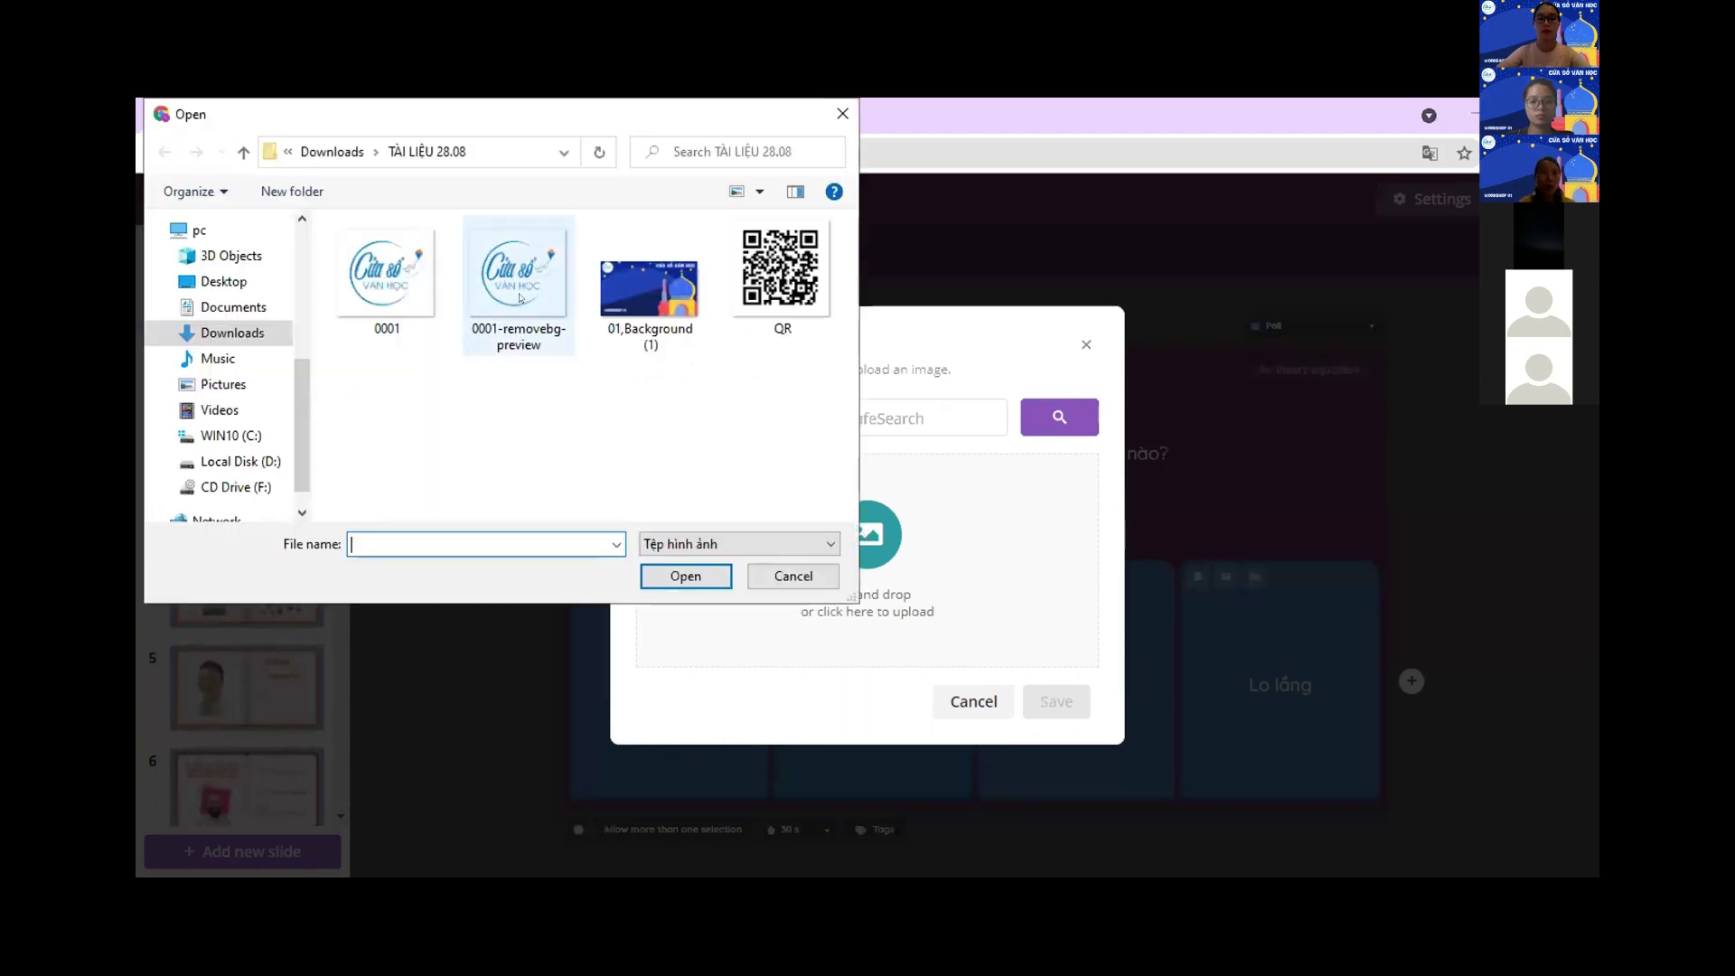
left_click(521, 296)
left_click(687, 572)
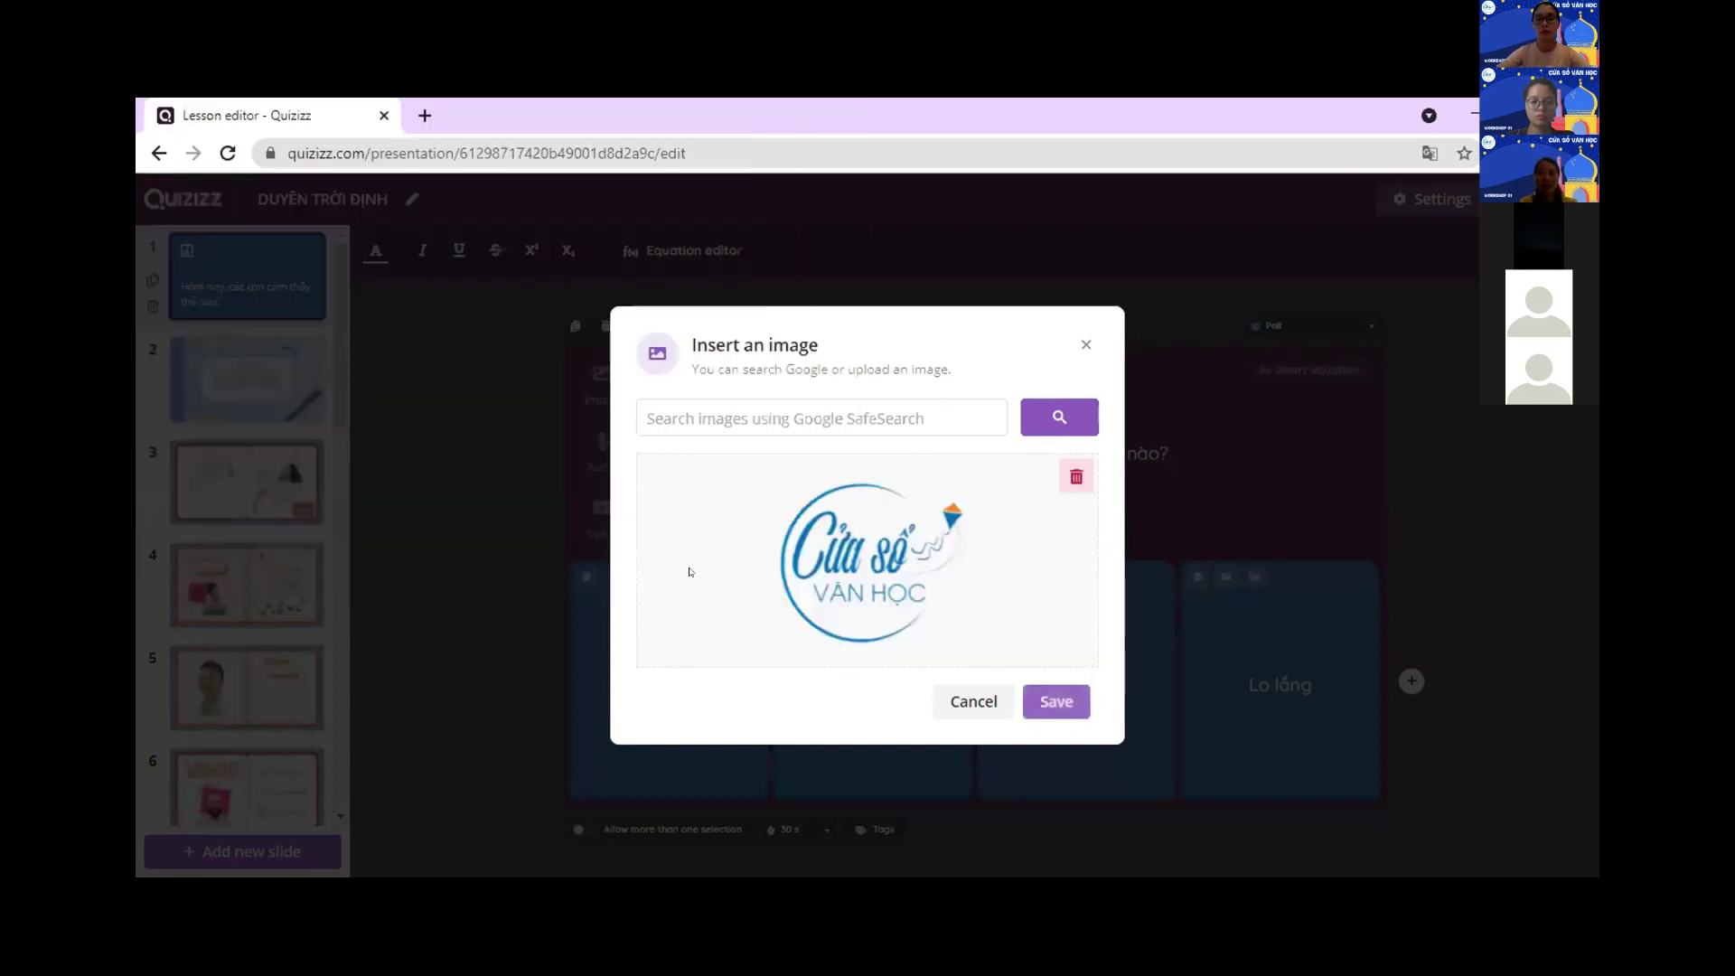
left_click(1057, 702)
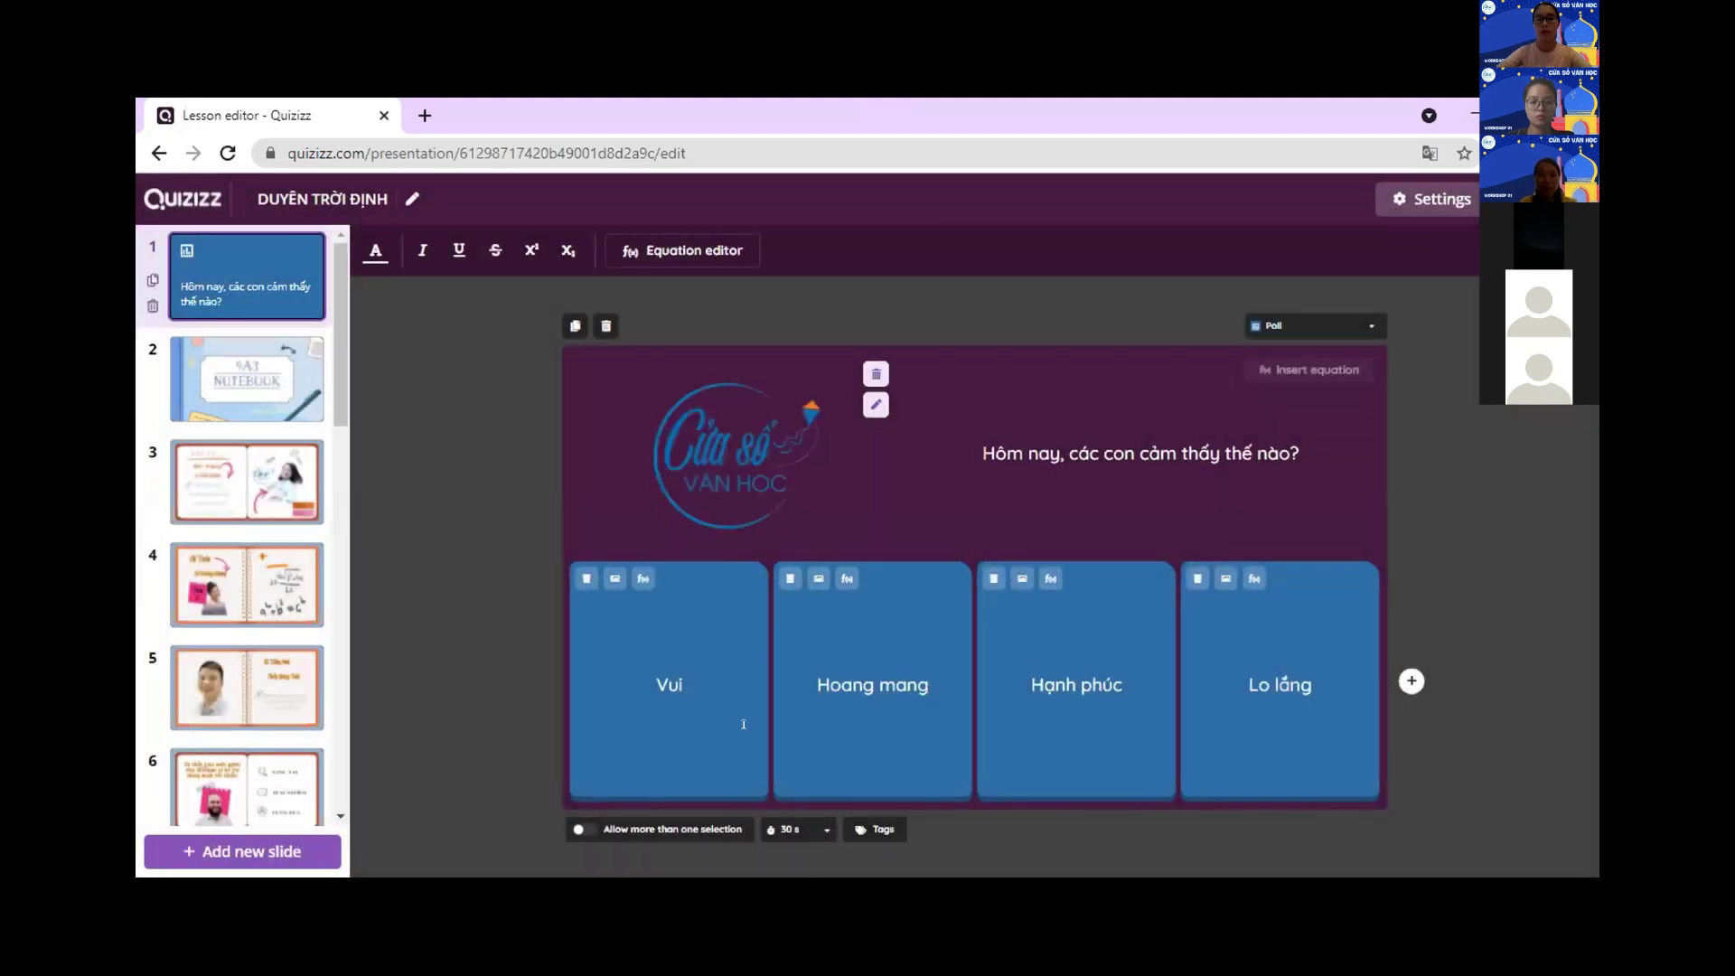
- View the available time limits for the poll question
left_click(815, 829)
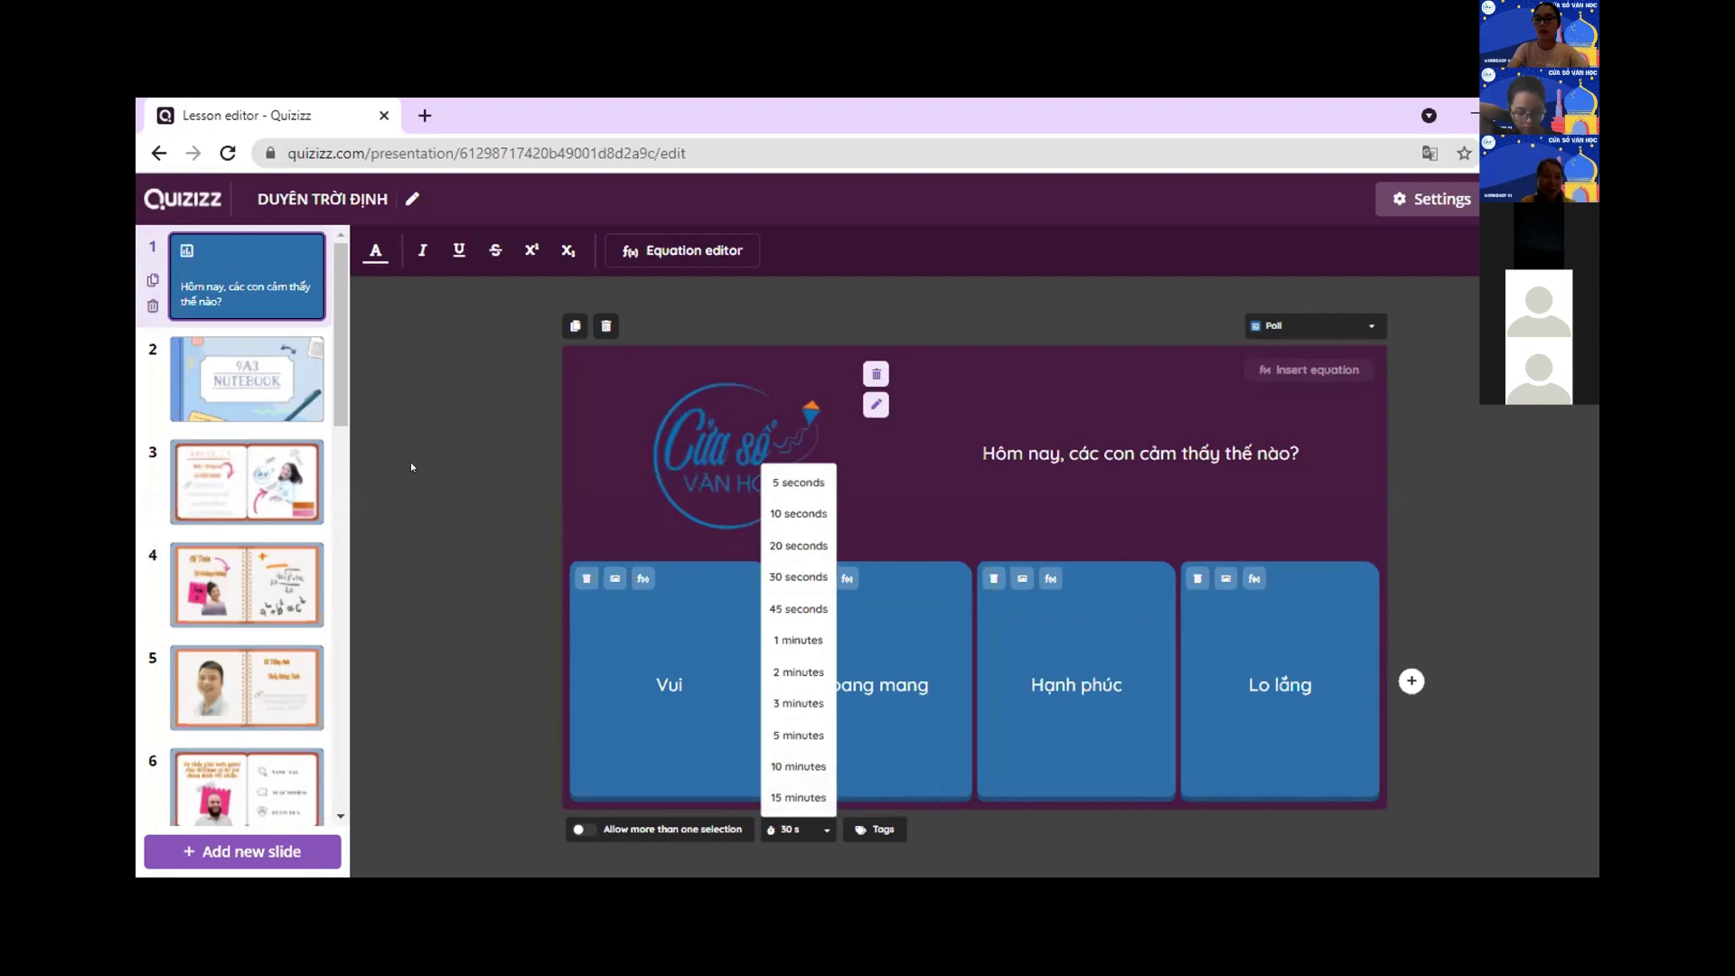
left_click(267, 363)
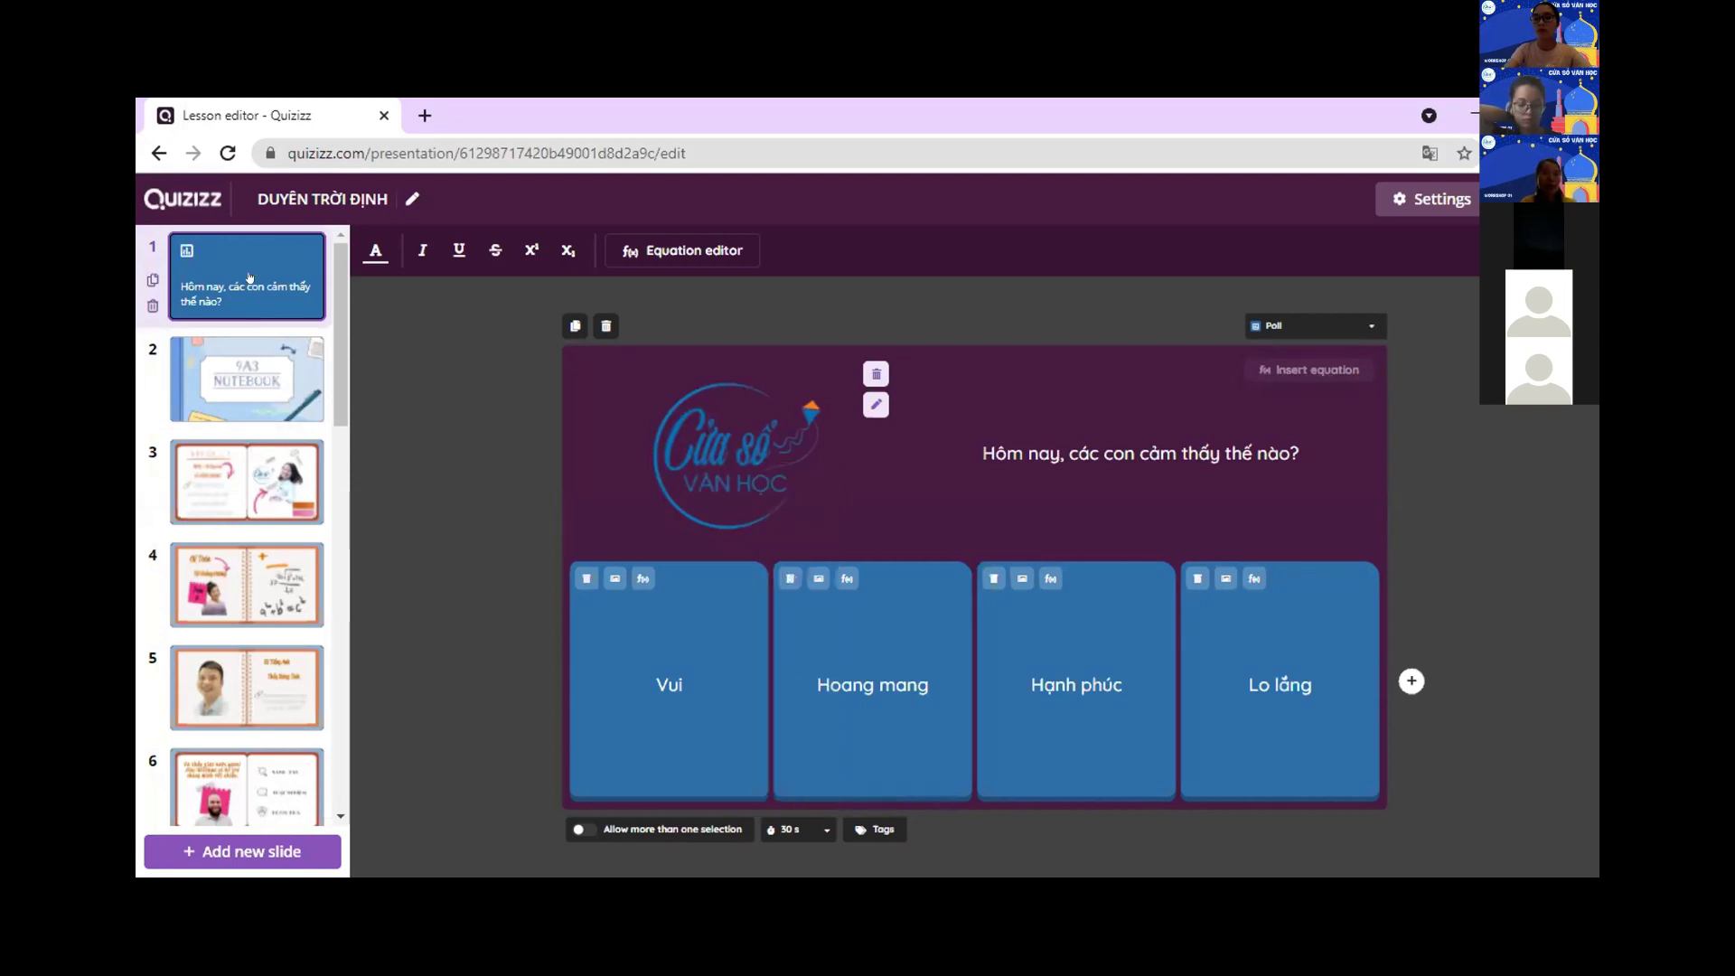
- Add an Open-Ended question slide directly after slide 8, the Biology teacher's introduction
left_click(266, 363)
left_click(262, 479)
scroll(263, 570, "down", 3)
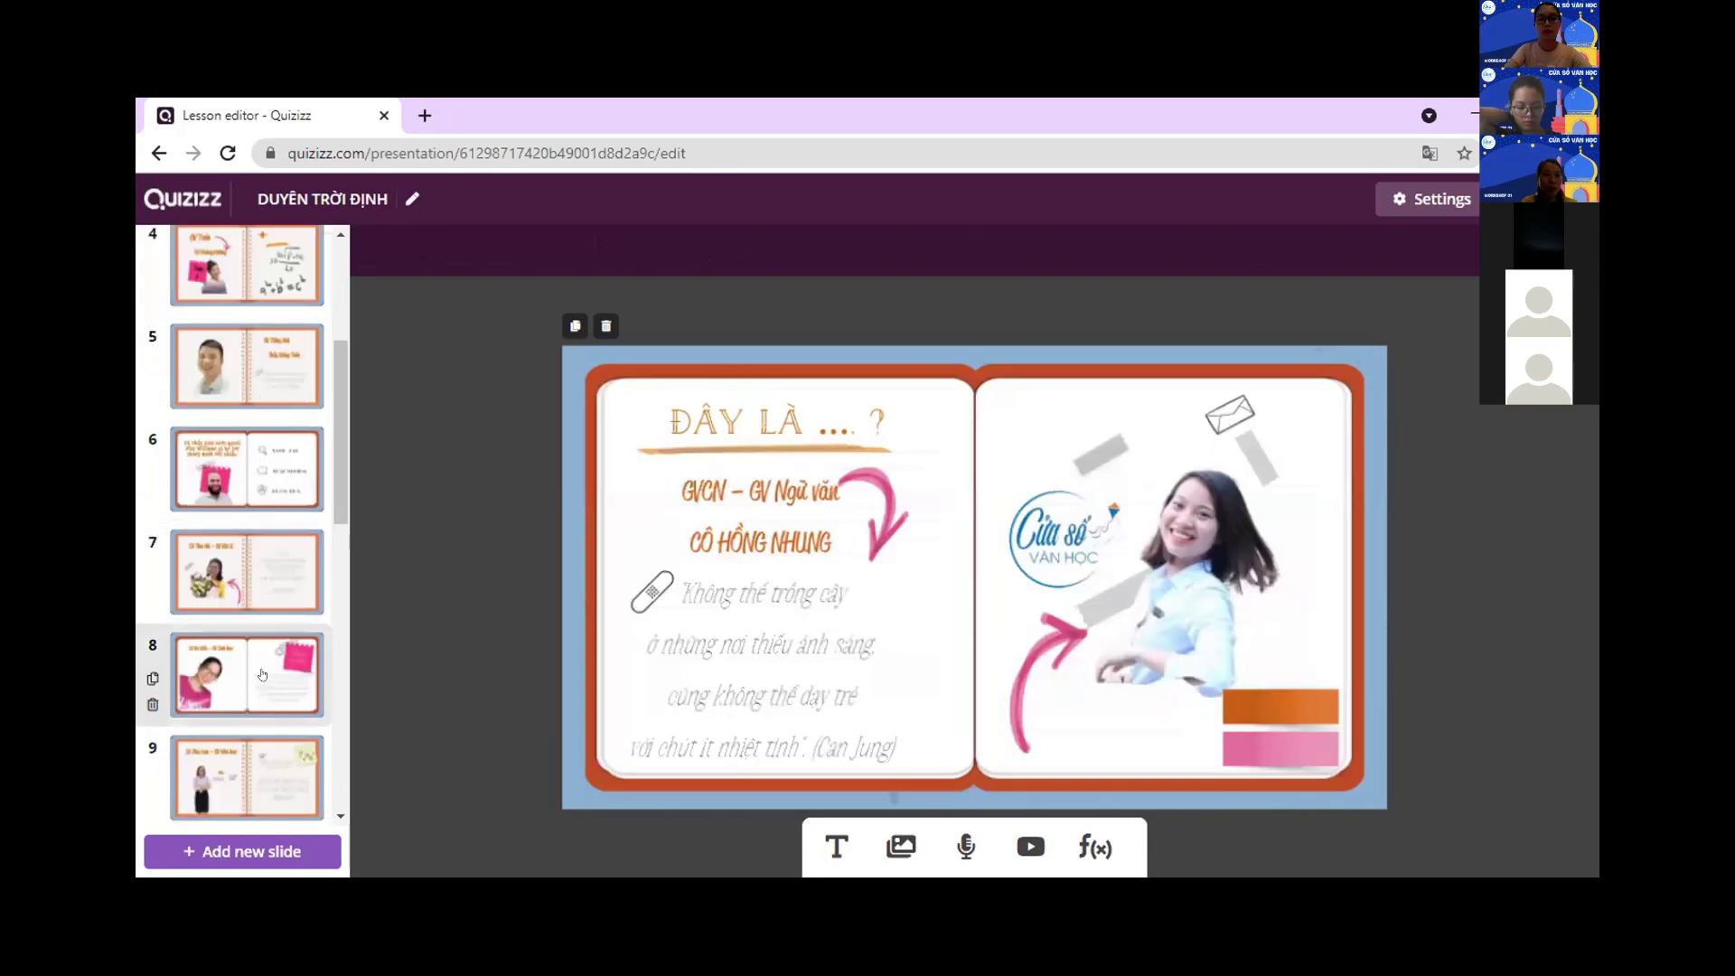
left_click(262, 674)
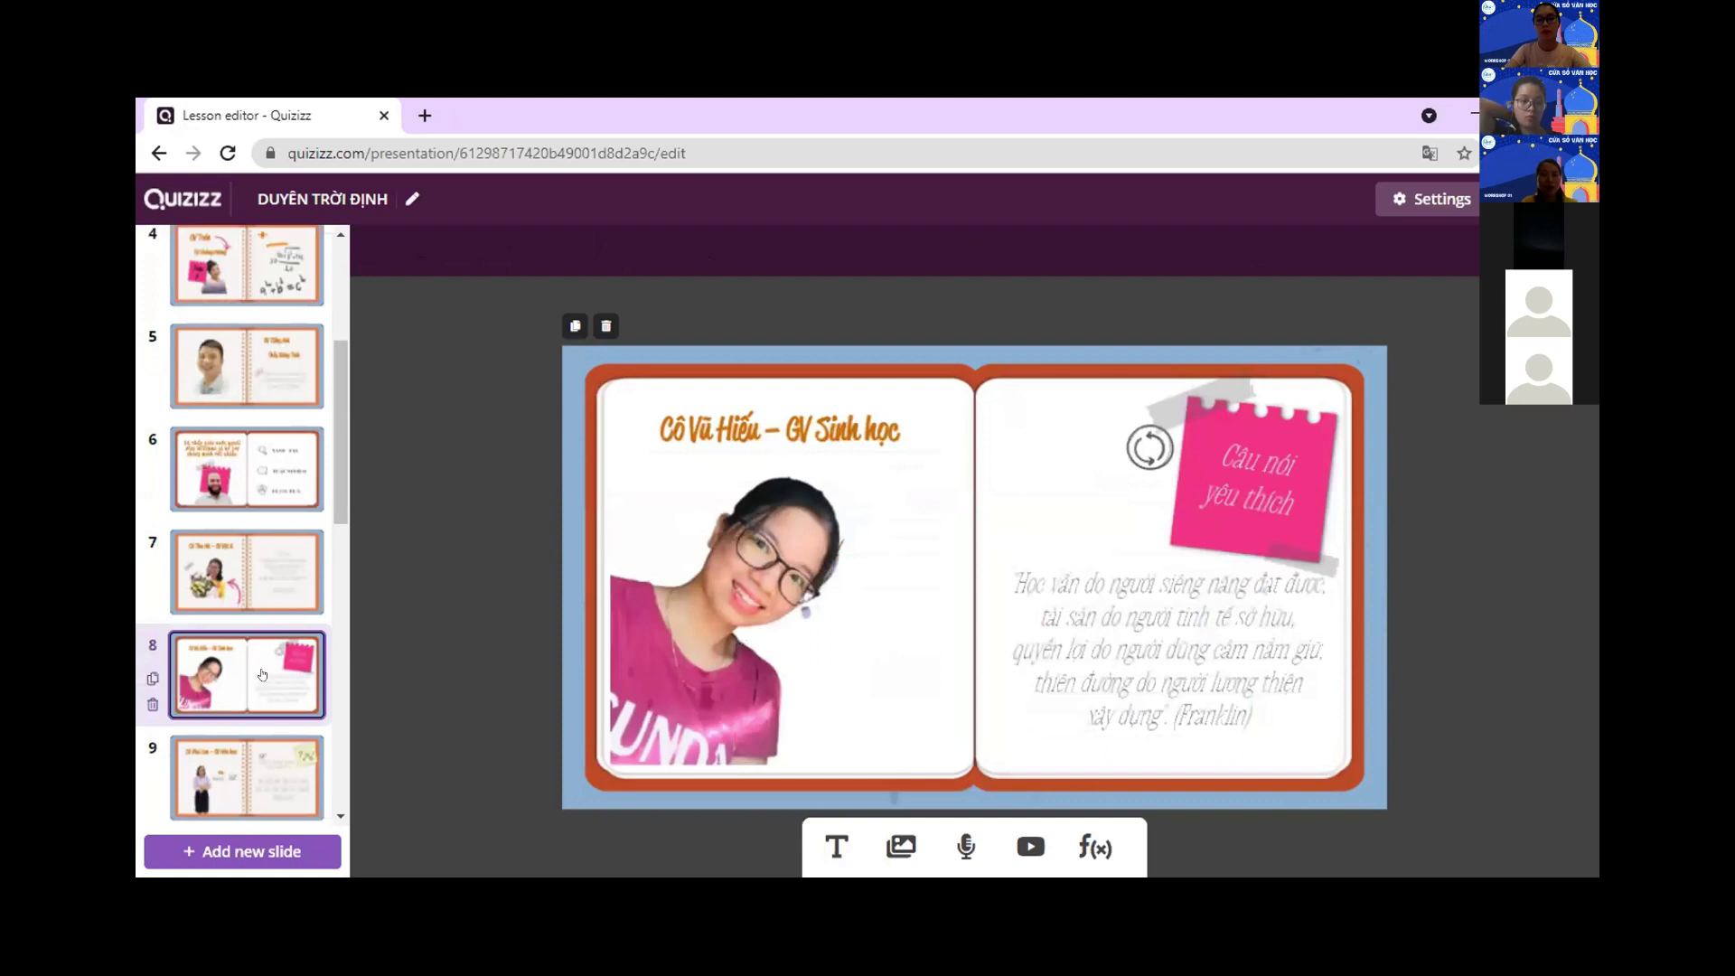
left_click(262, 850)
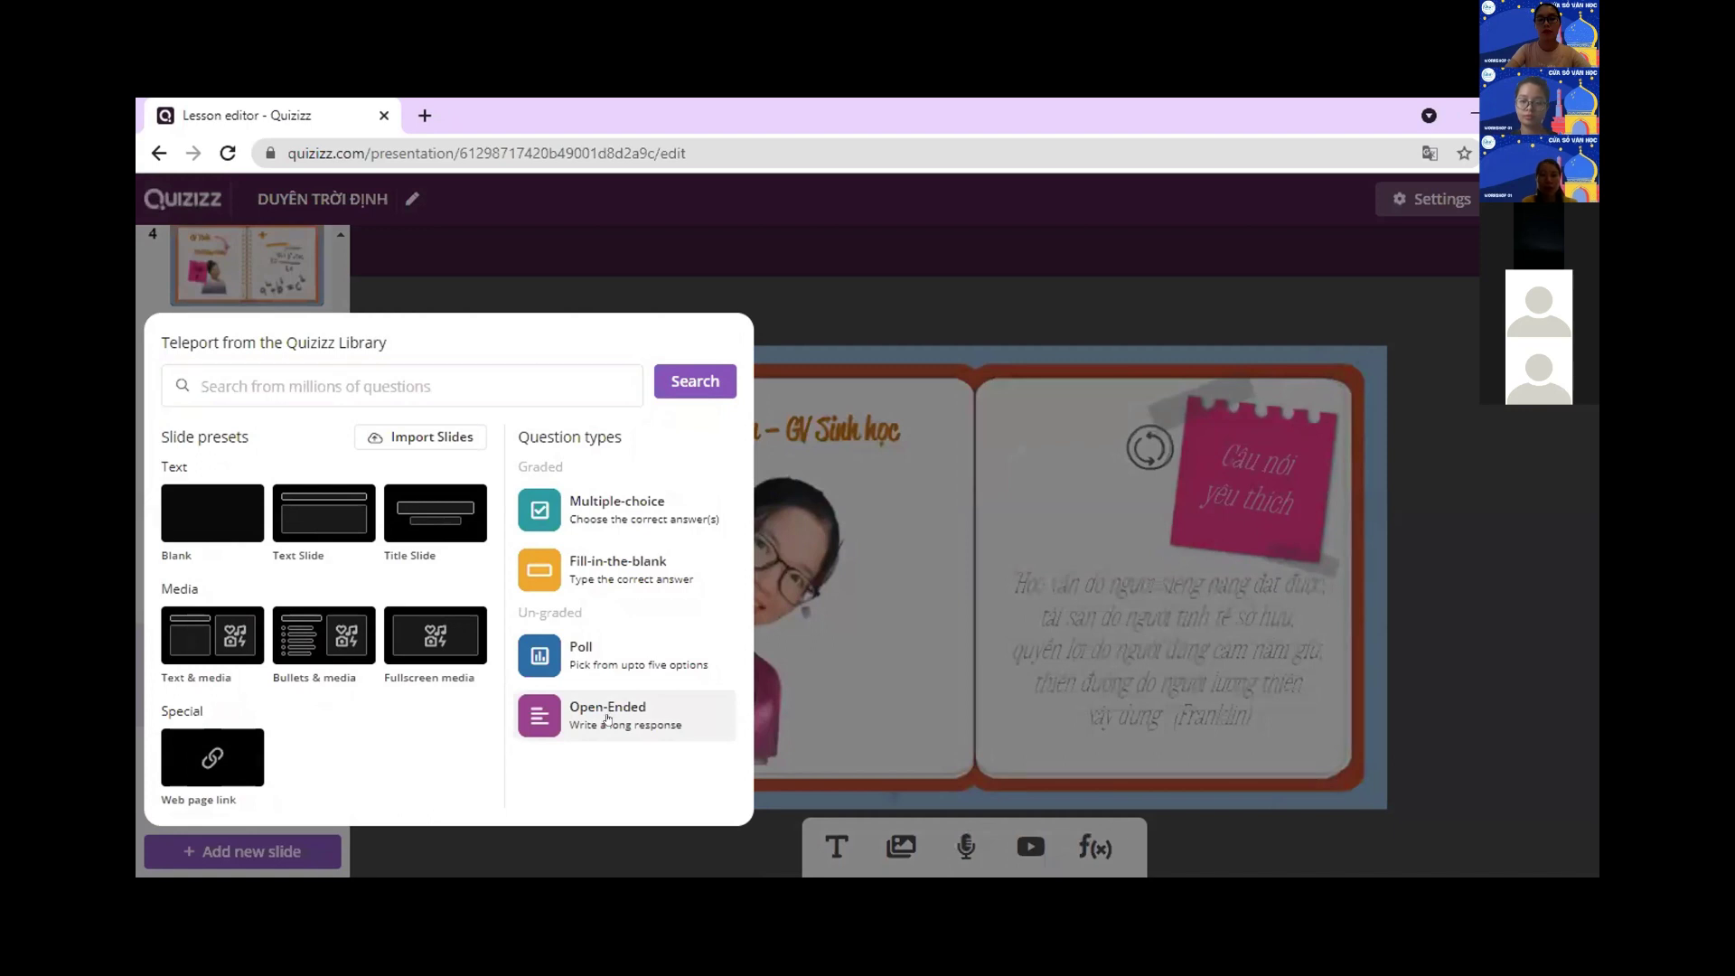
left_click(606, 713)
- Enter the Vietnamese question asking students to share their feelings about the Biology teacher, and set its time limit to 10 minutes
left_click(1037, 483)
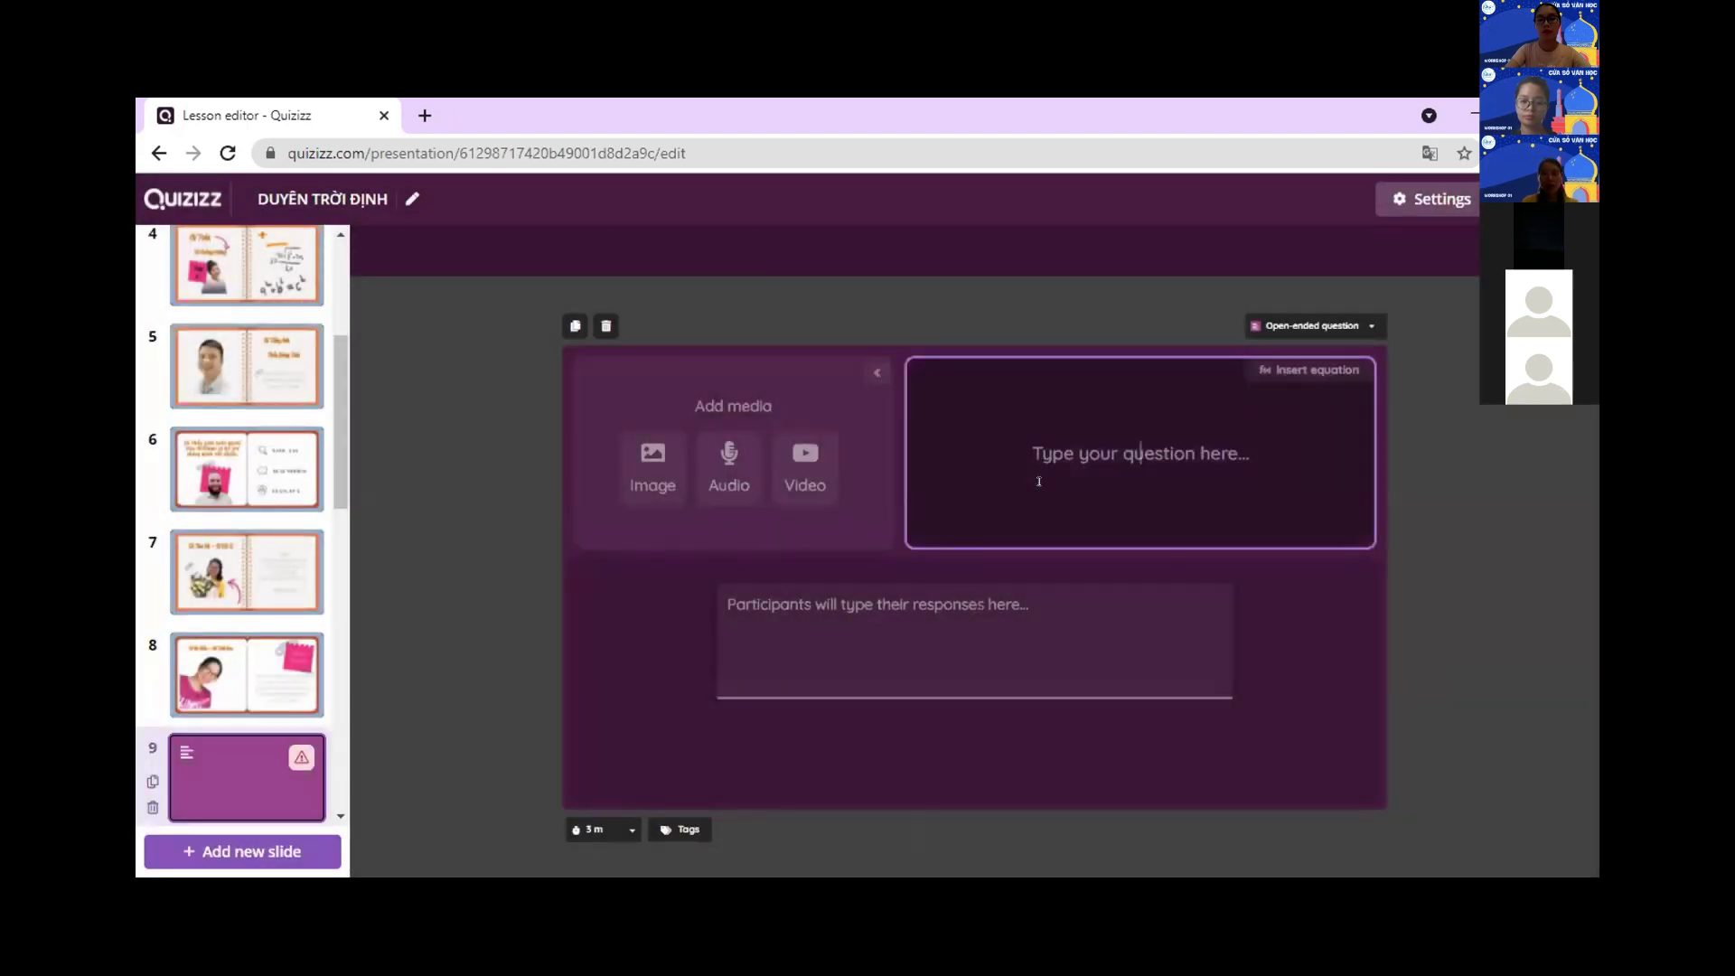
type("Các c")
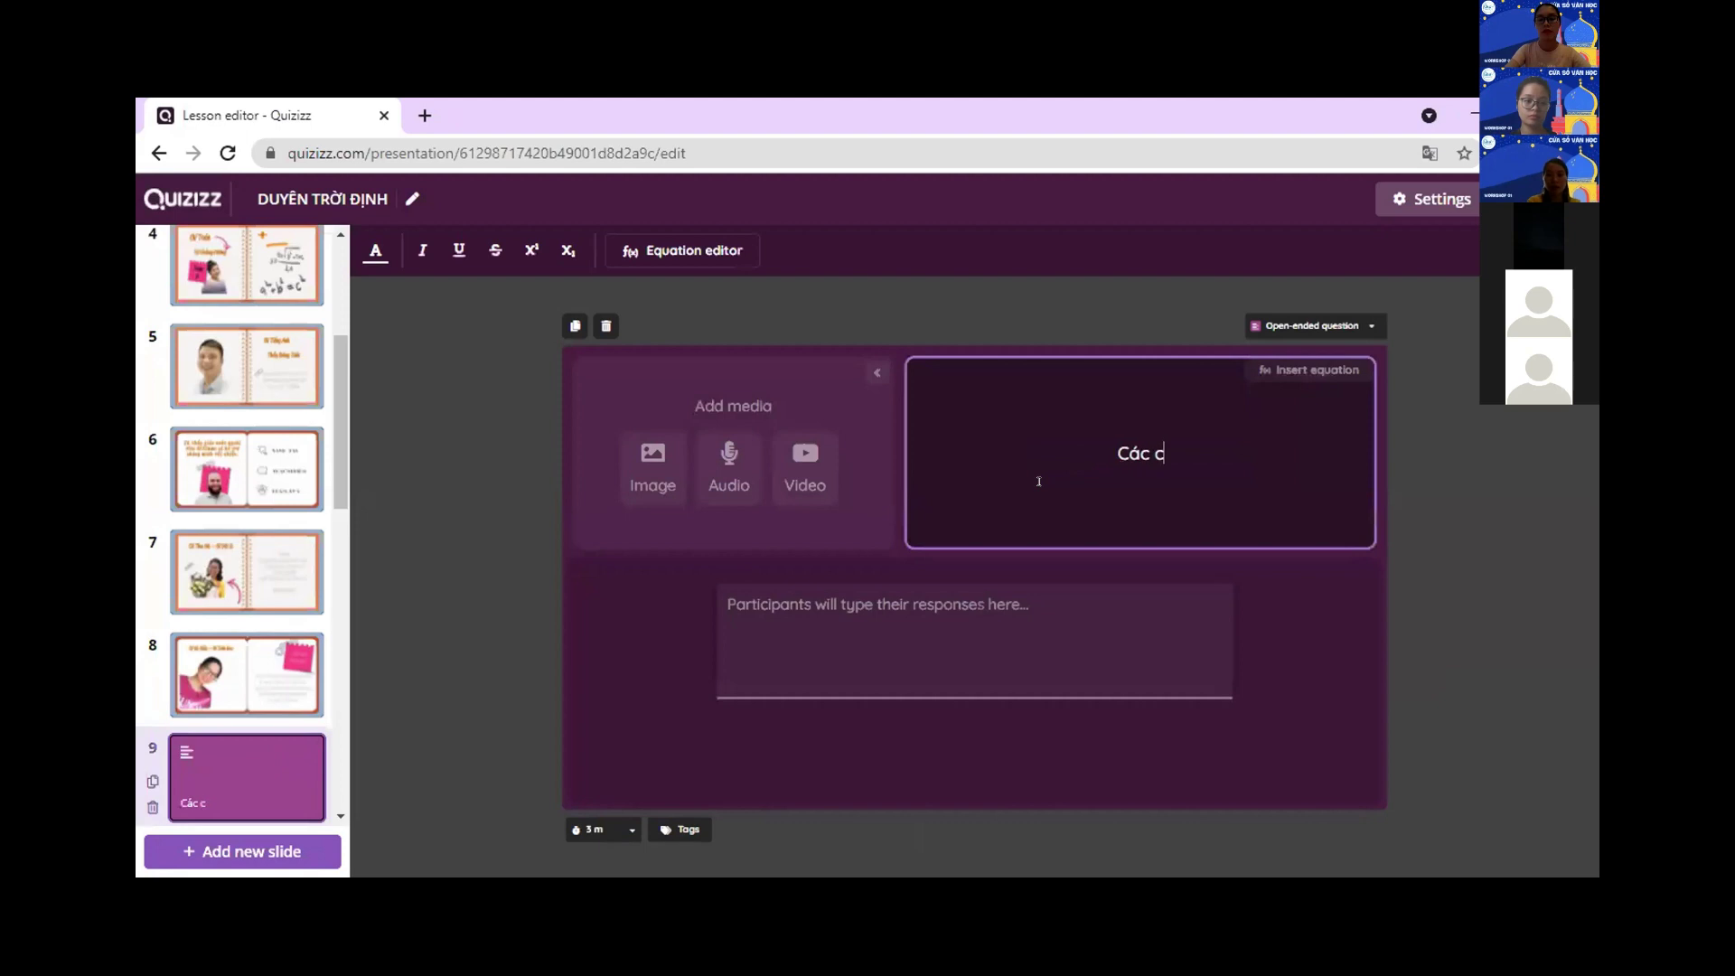
type("on chia sẻ cảm xúc")
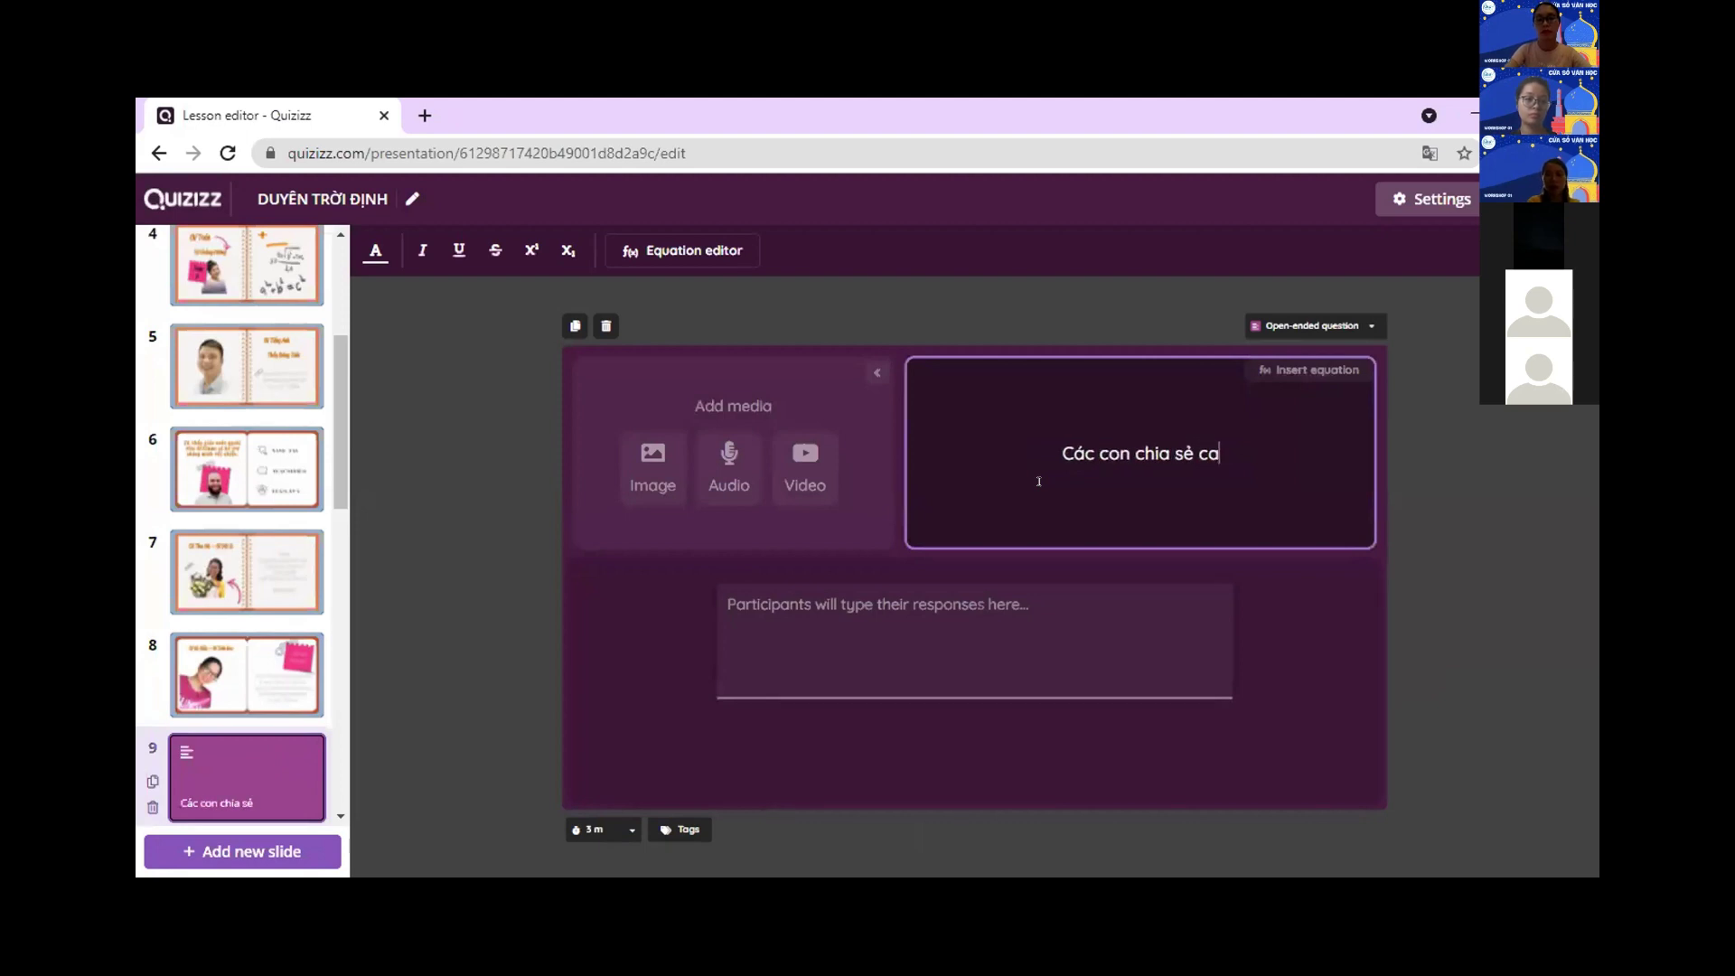
type(" về cô Hiếu nào!")
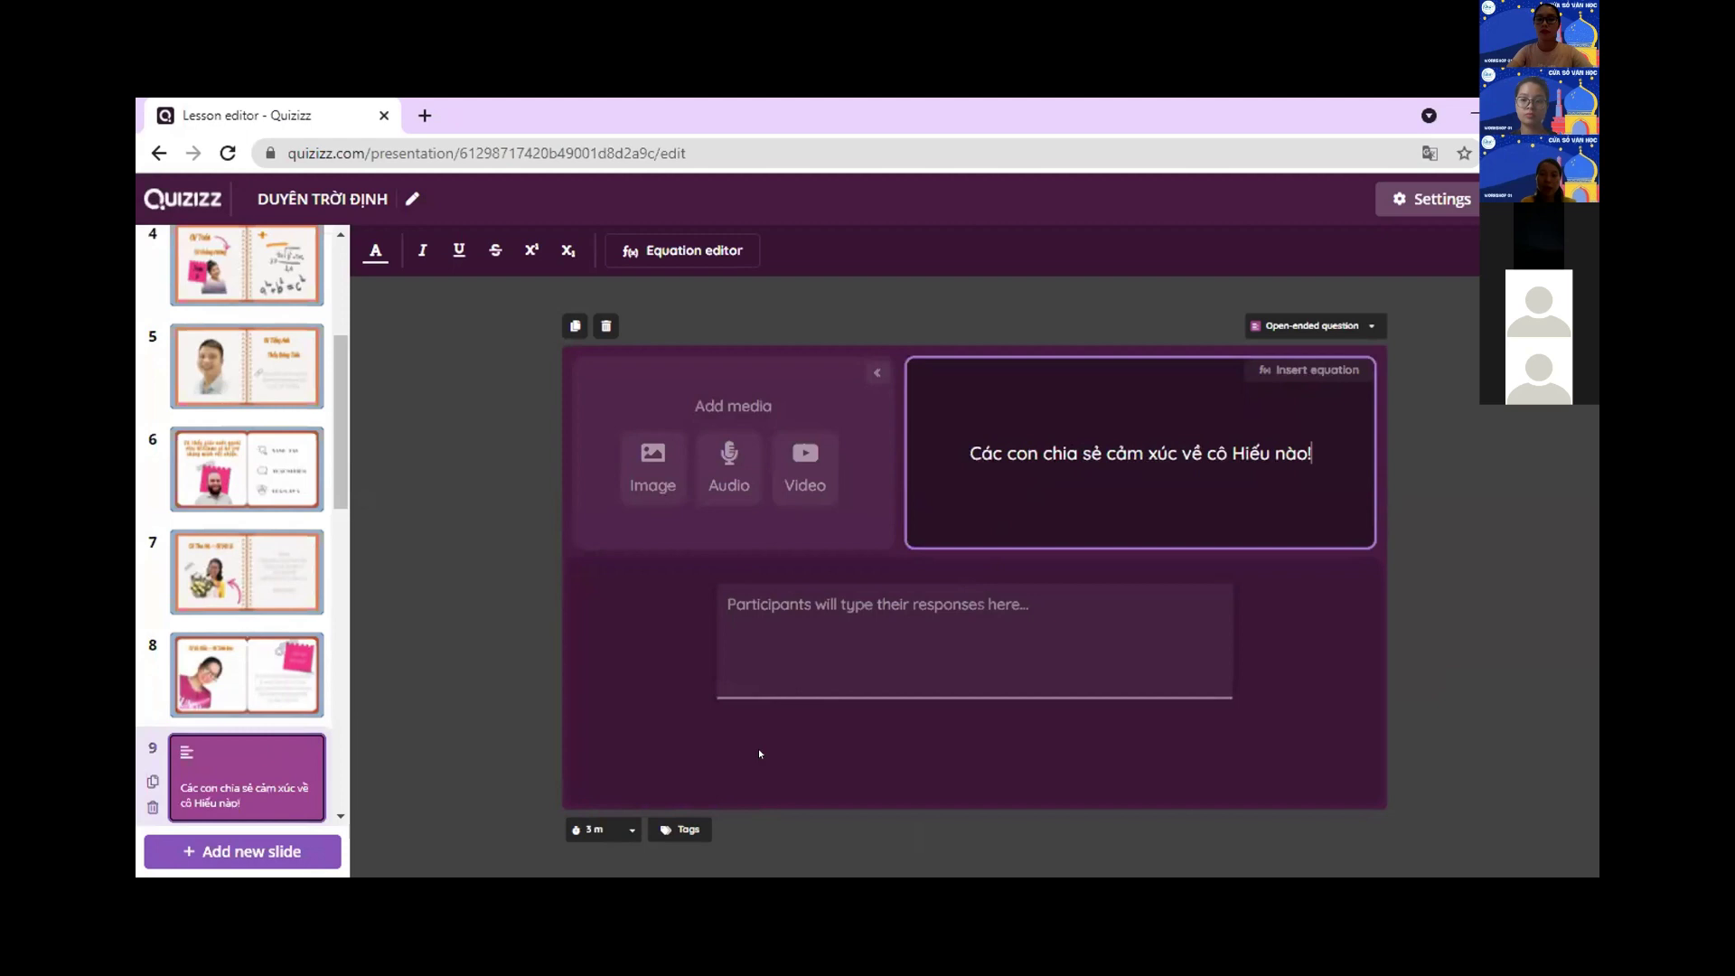
left_click(621, 830)
left_click(604, 768)
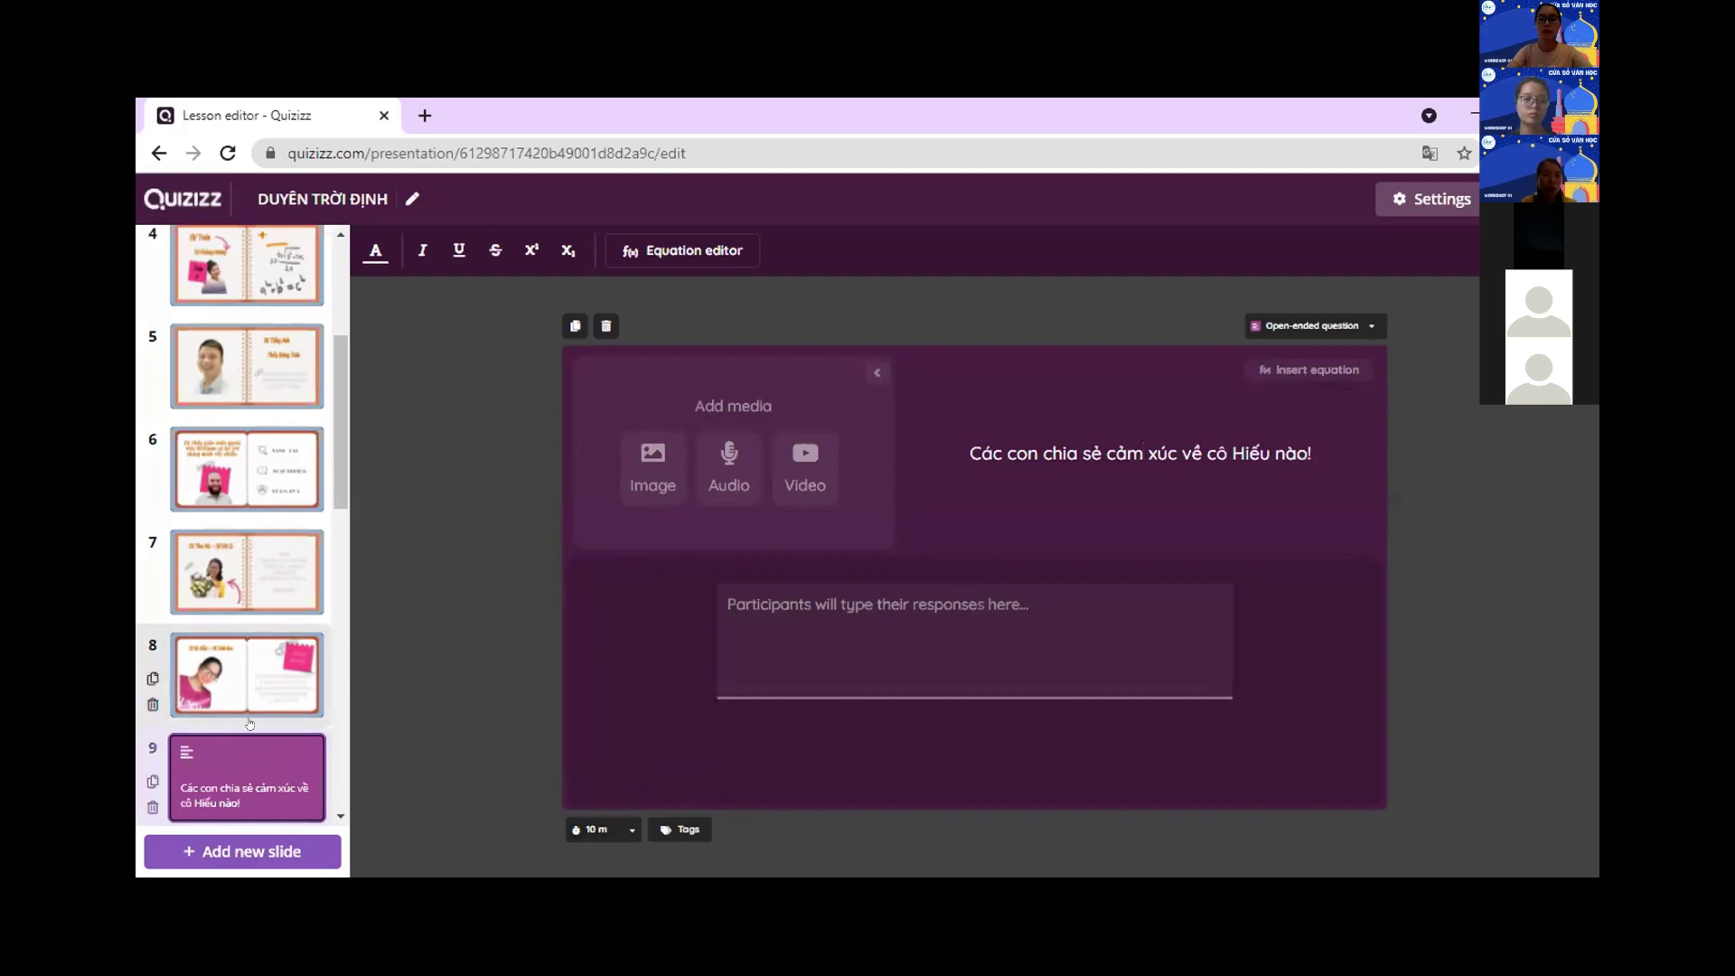
- Add a Text Slide directly after slide 13, the GDCD/KNS-TLIM teacher's introduction
scroll(246, 703, "down", 3)
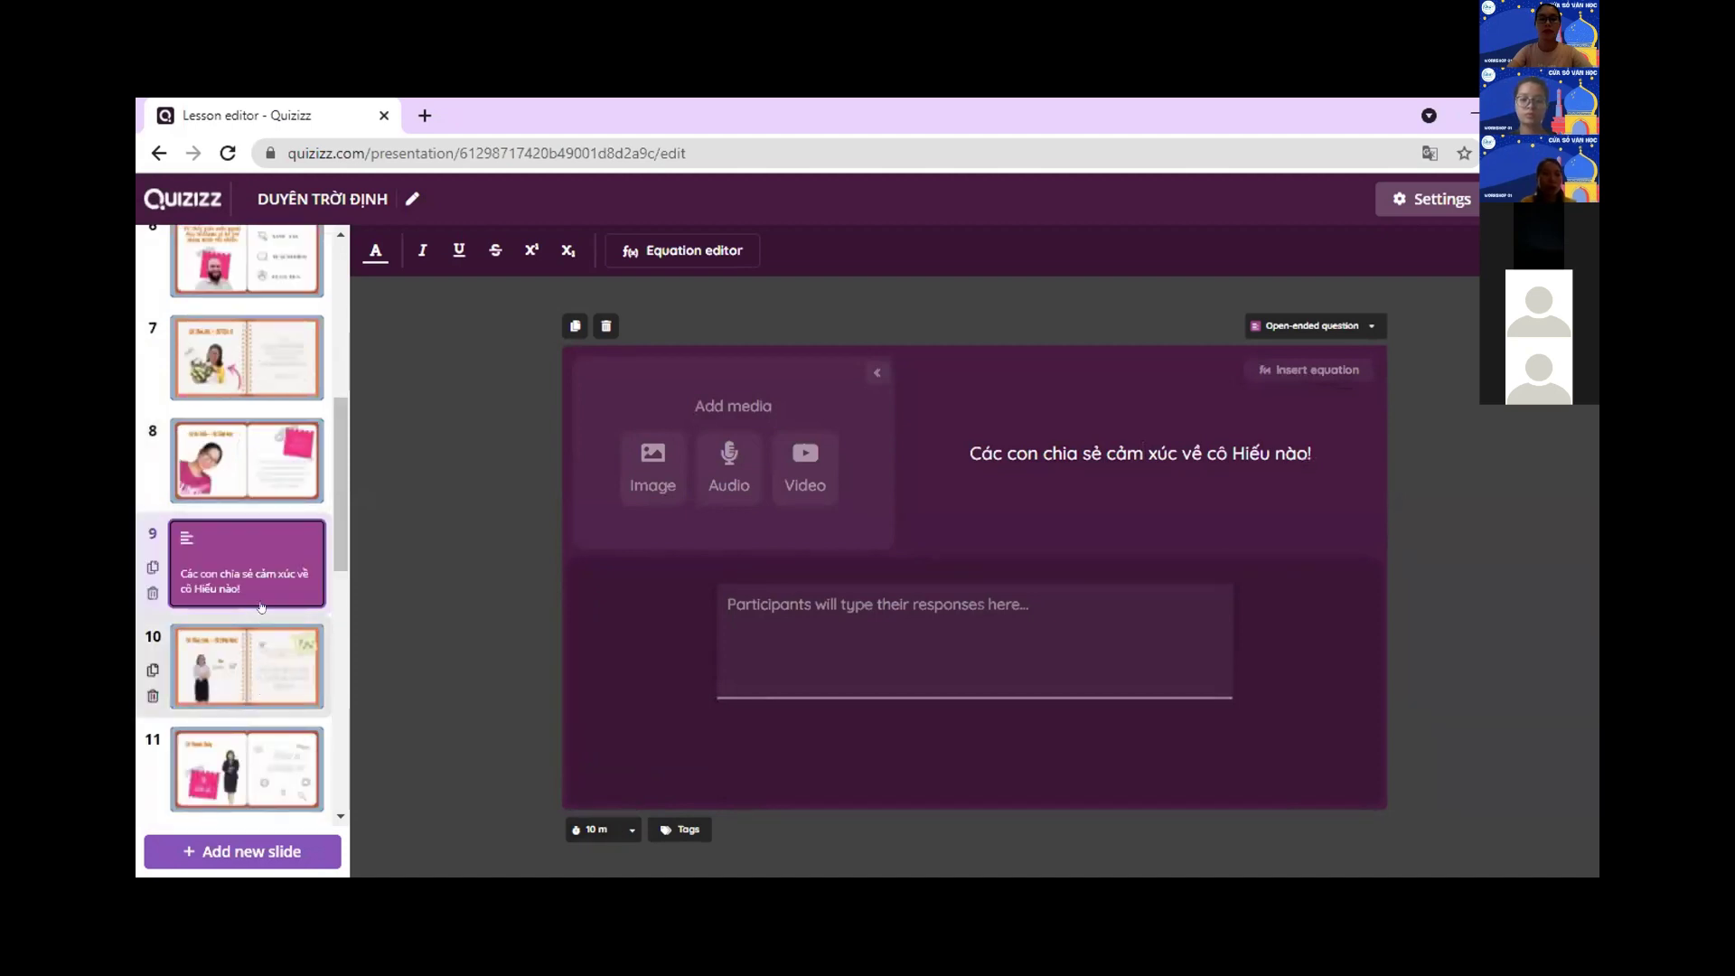
scroll(262, 635, "down", 1)
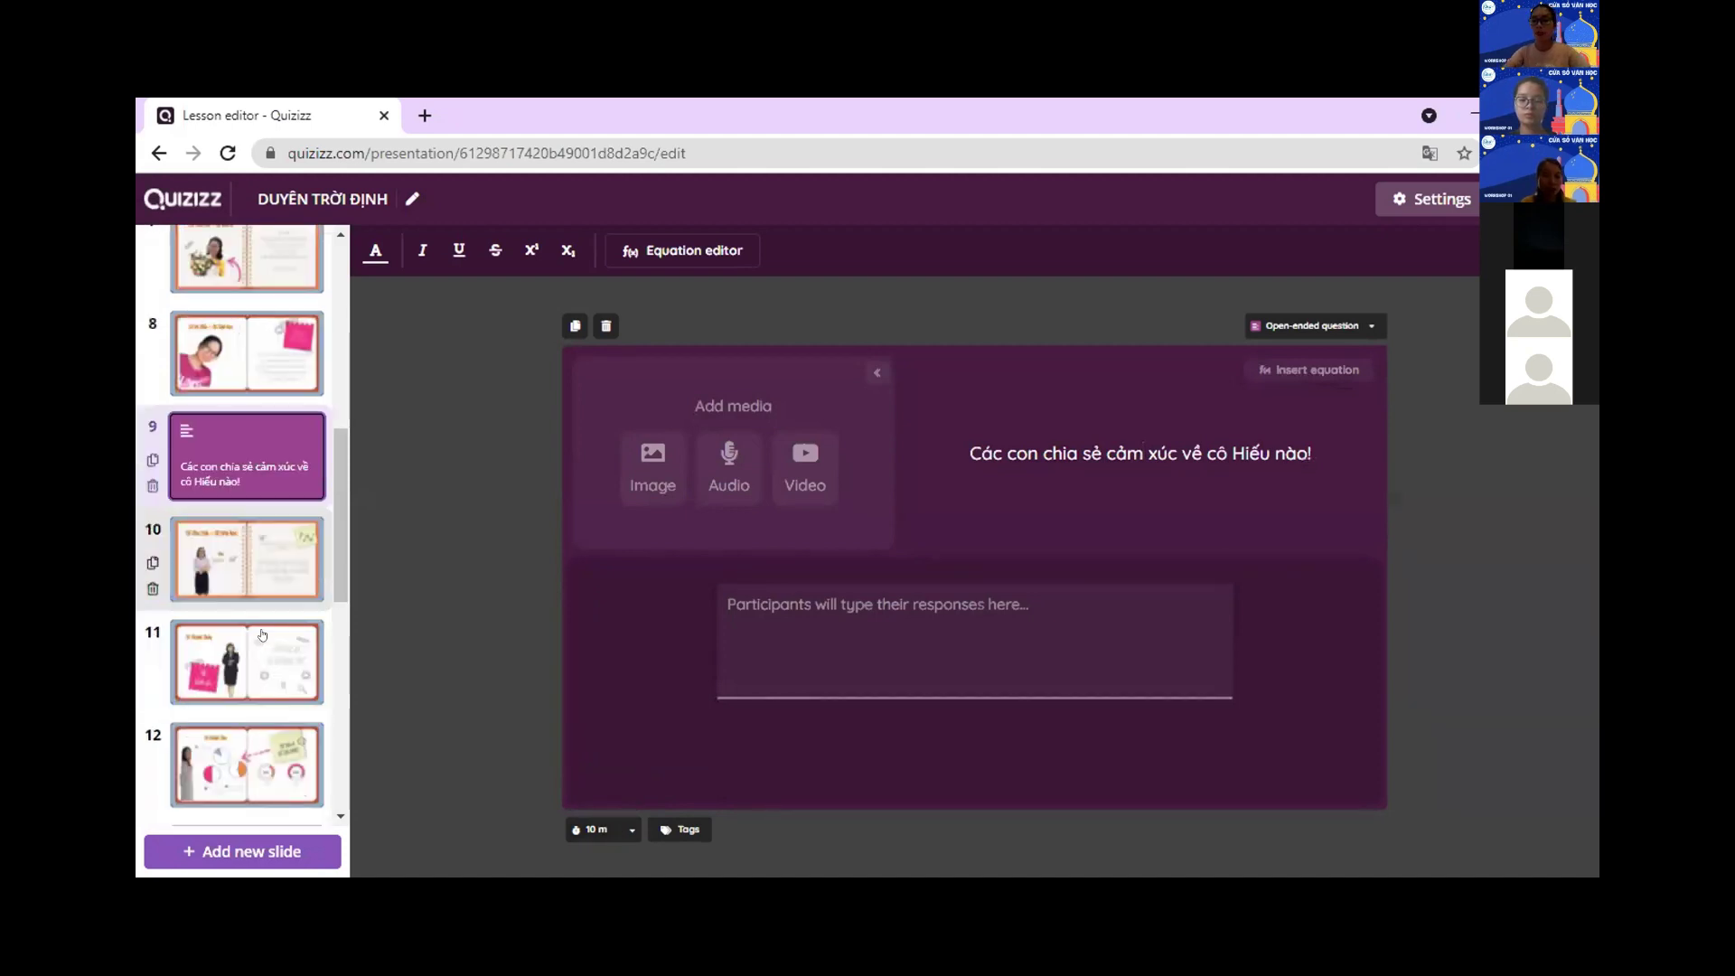
scroll(263, 634, "down", 1)
scroll(262, 635, "down", 1)
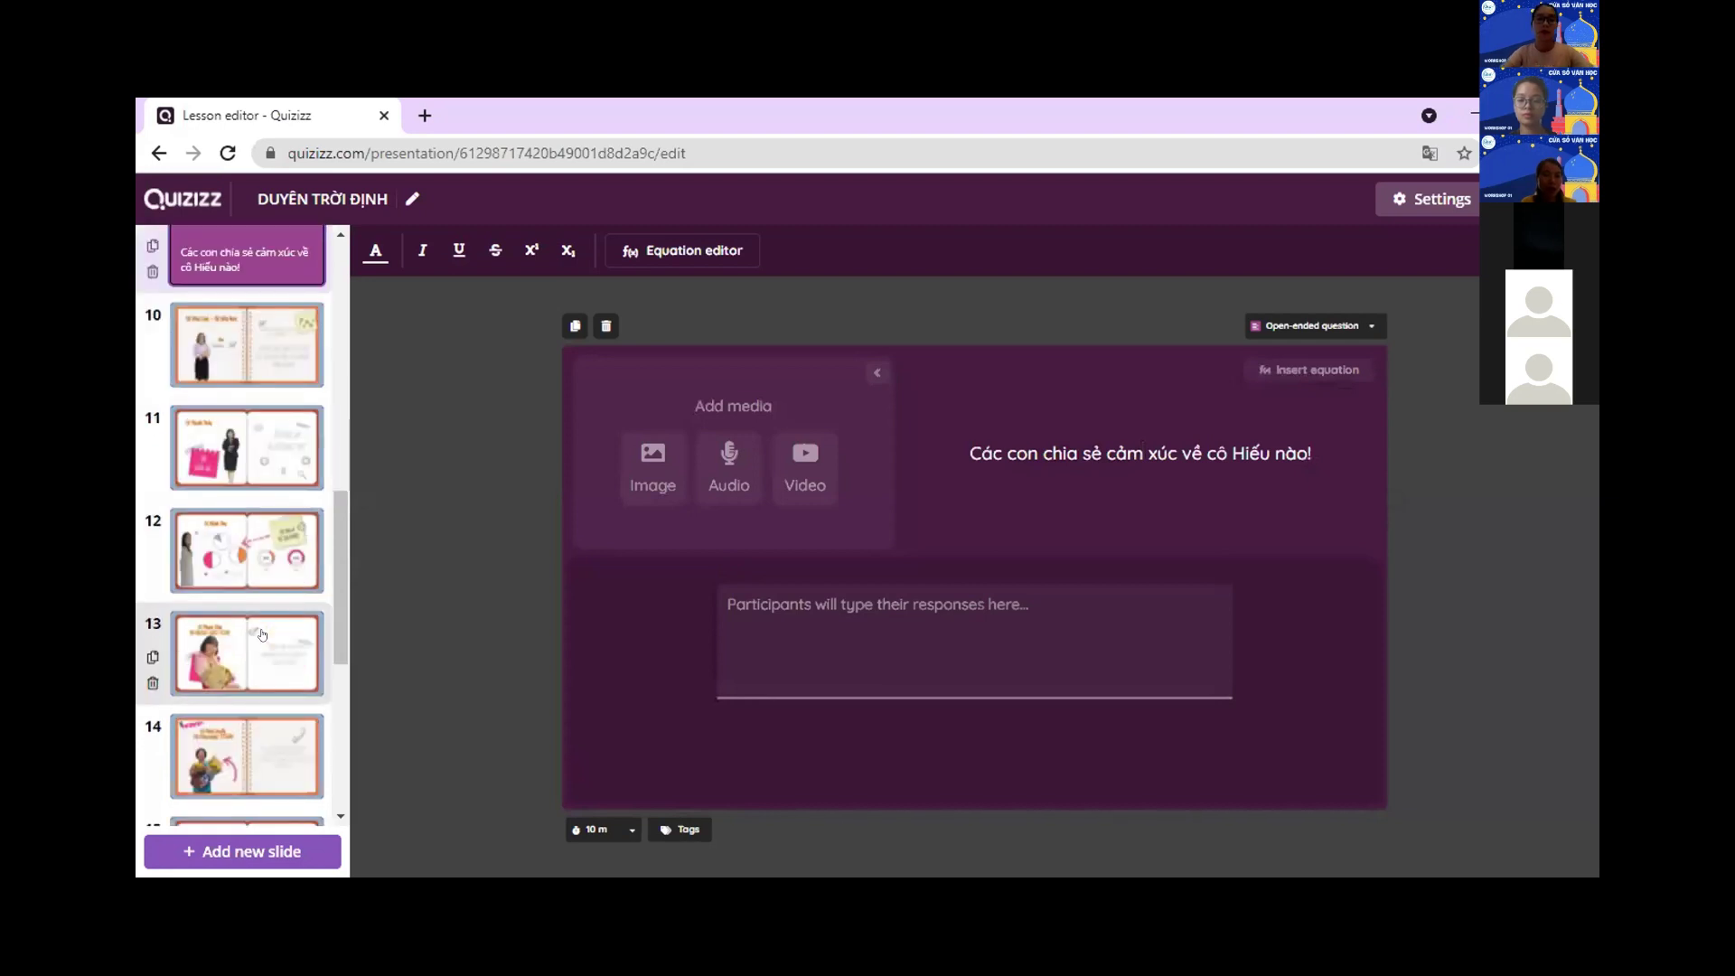
left_click(263, 634)
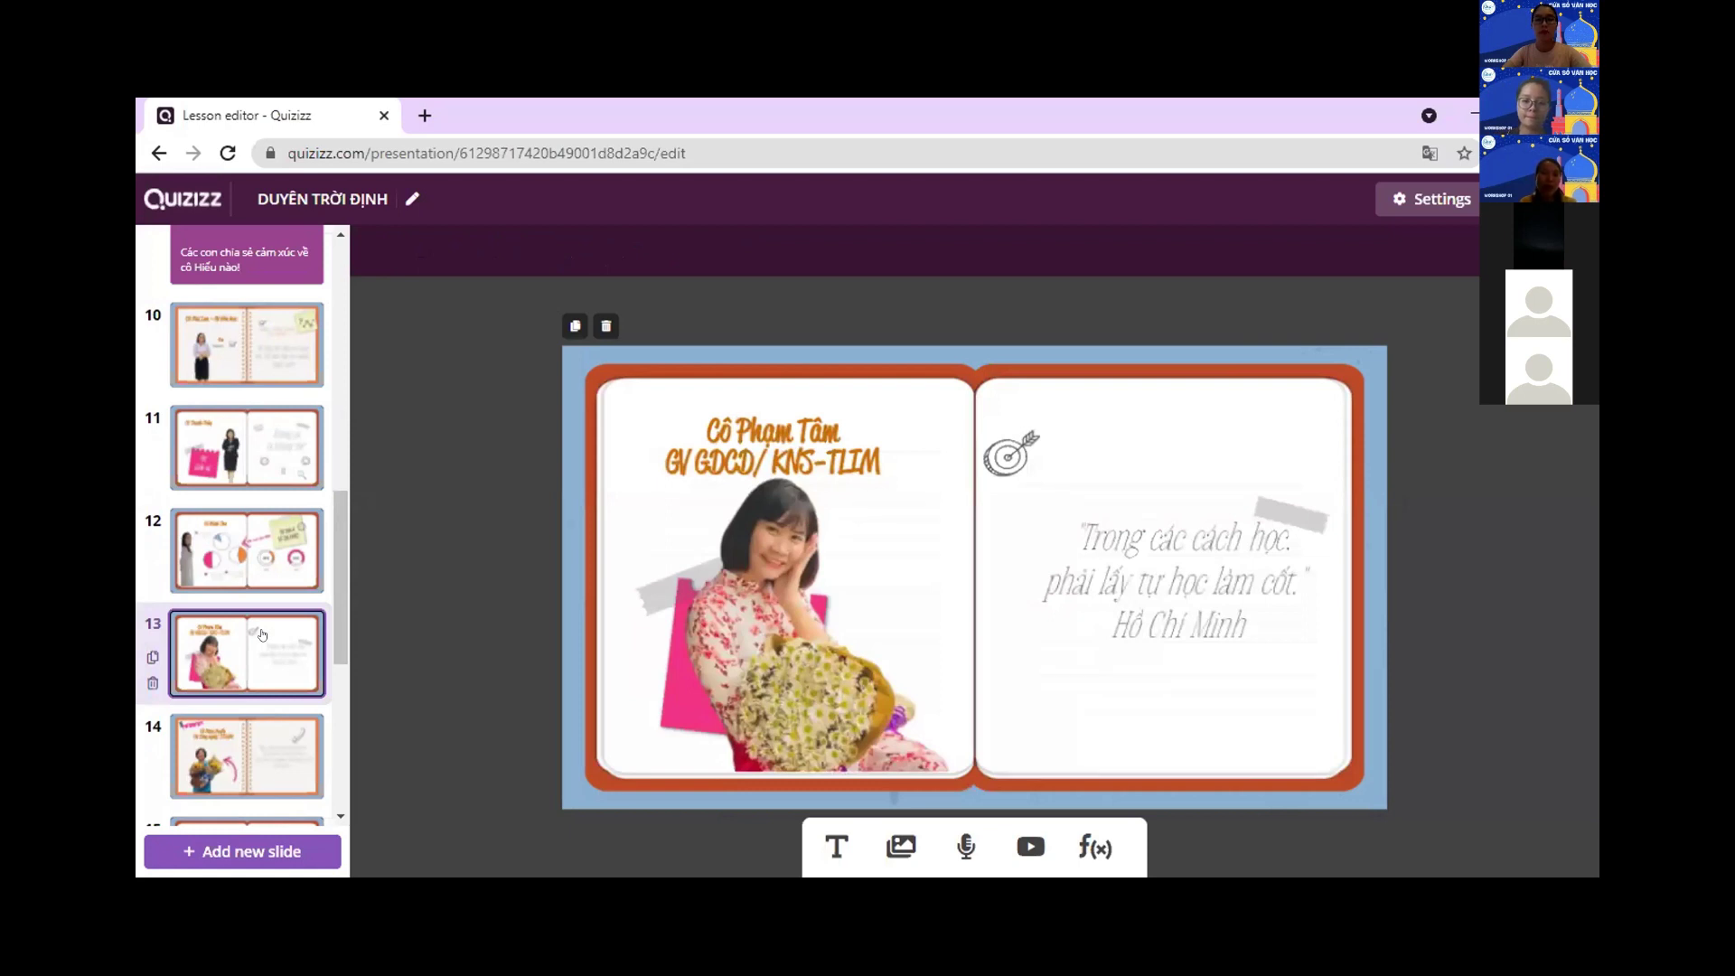
scroll(265, 636, "down", 5)
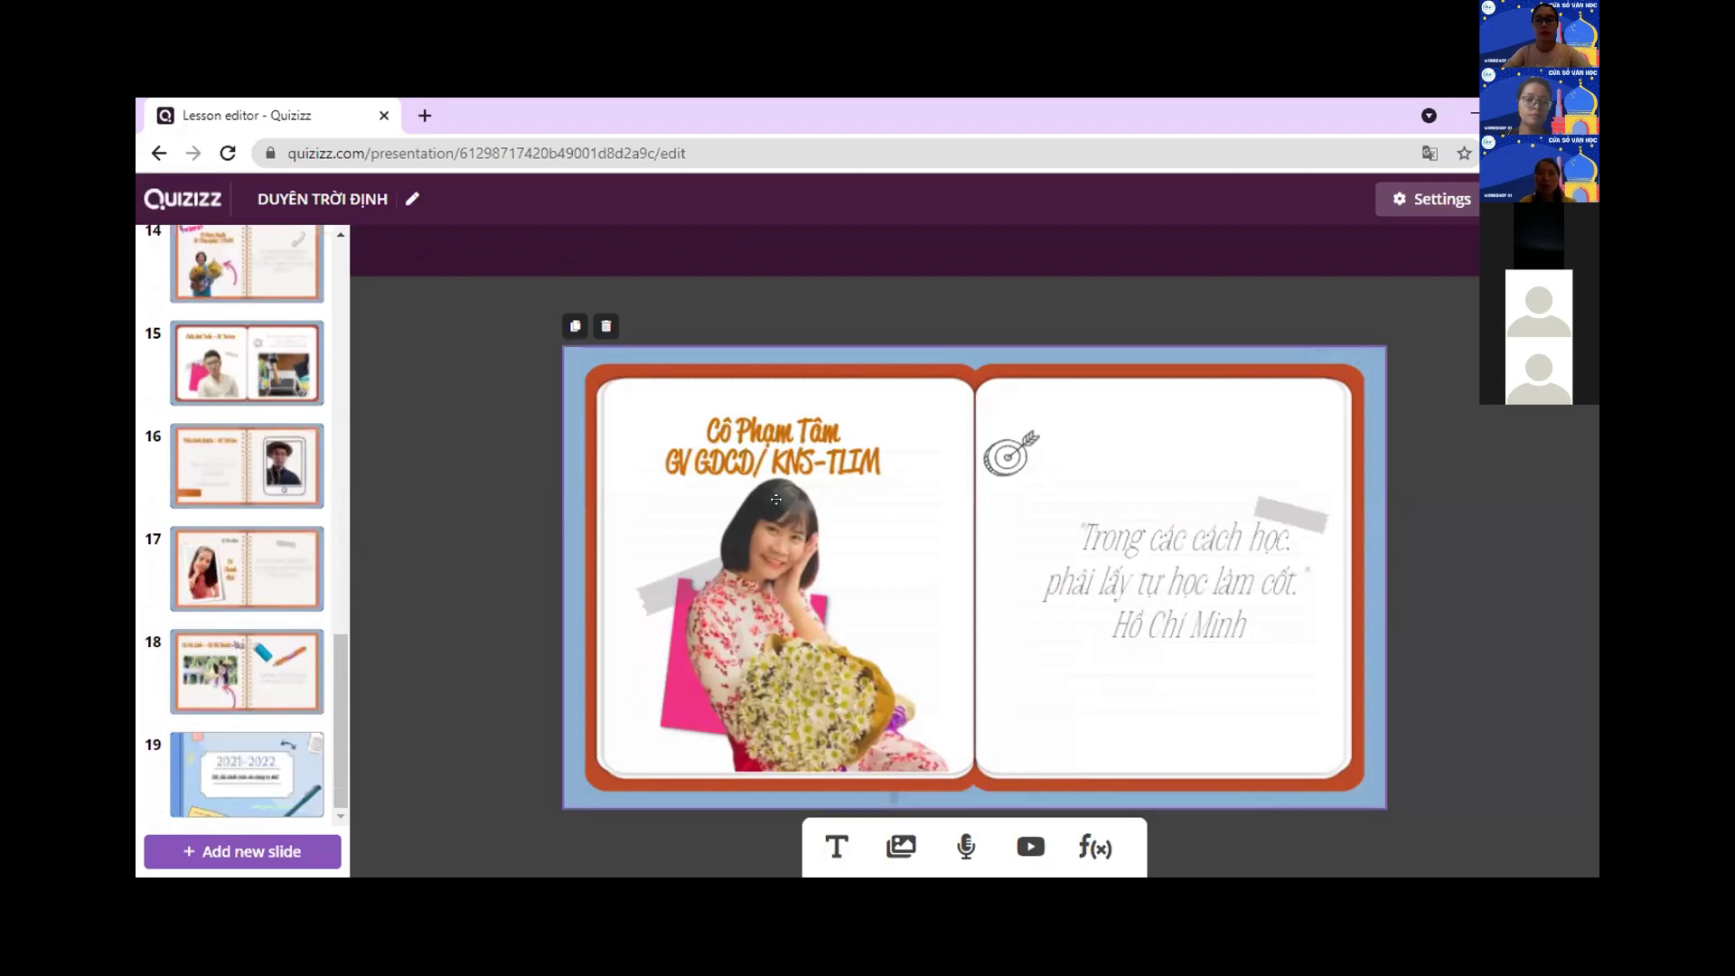
left_click(251, 854)
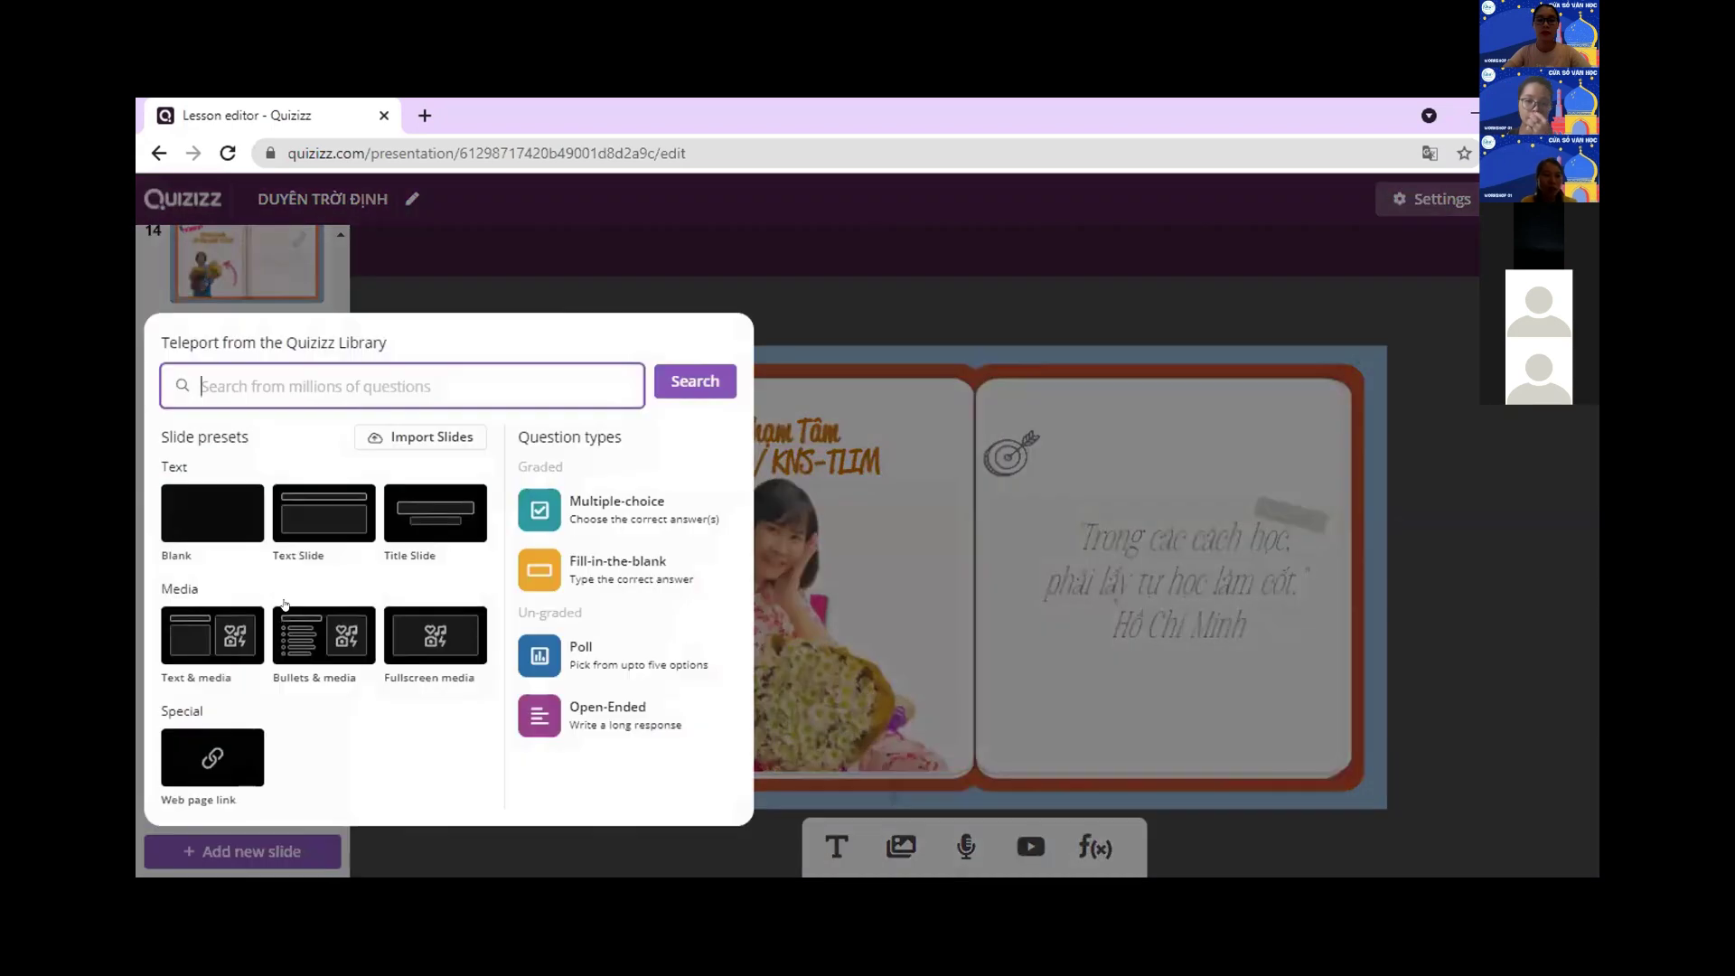
left_click(314, 521)
- Enter "Năm học này, mục tiêu của chúng ta là gì nhỉ>" as the new text slide's title
left_click(776, 415)
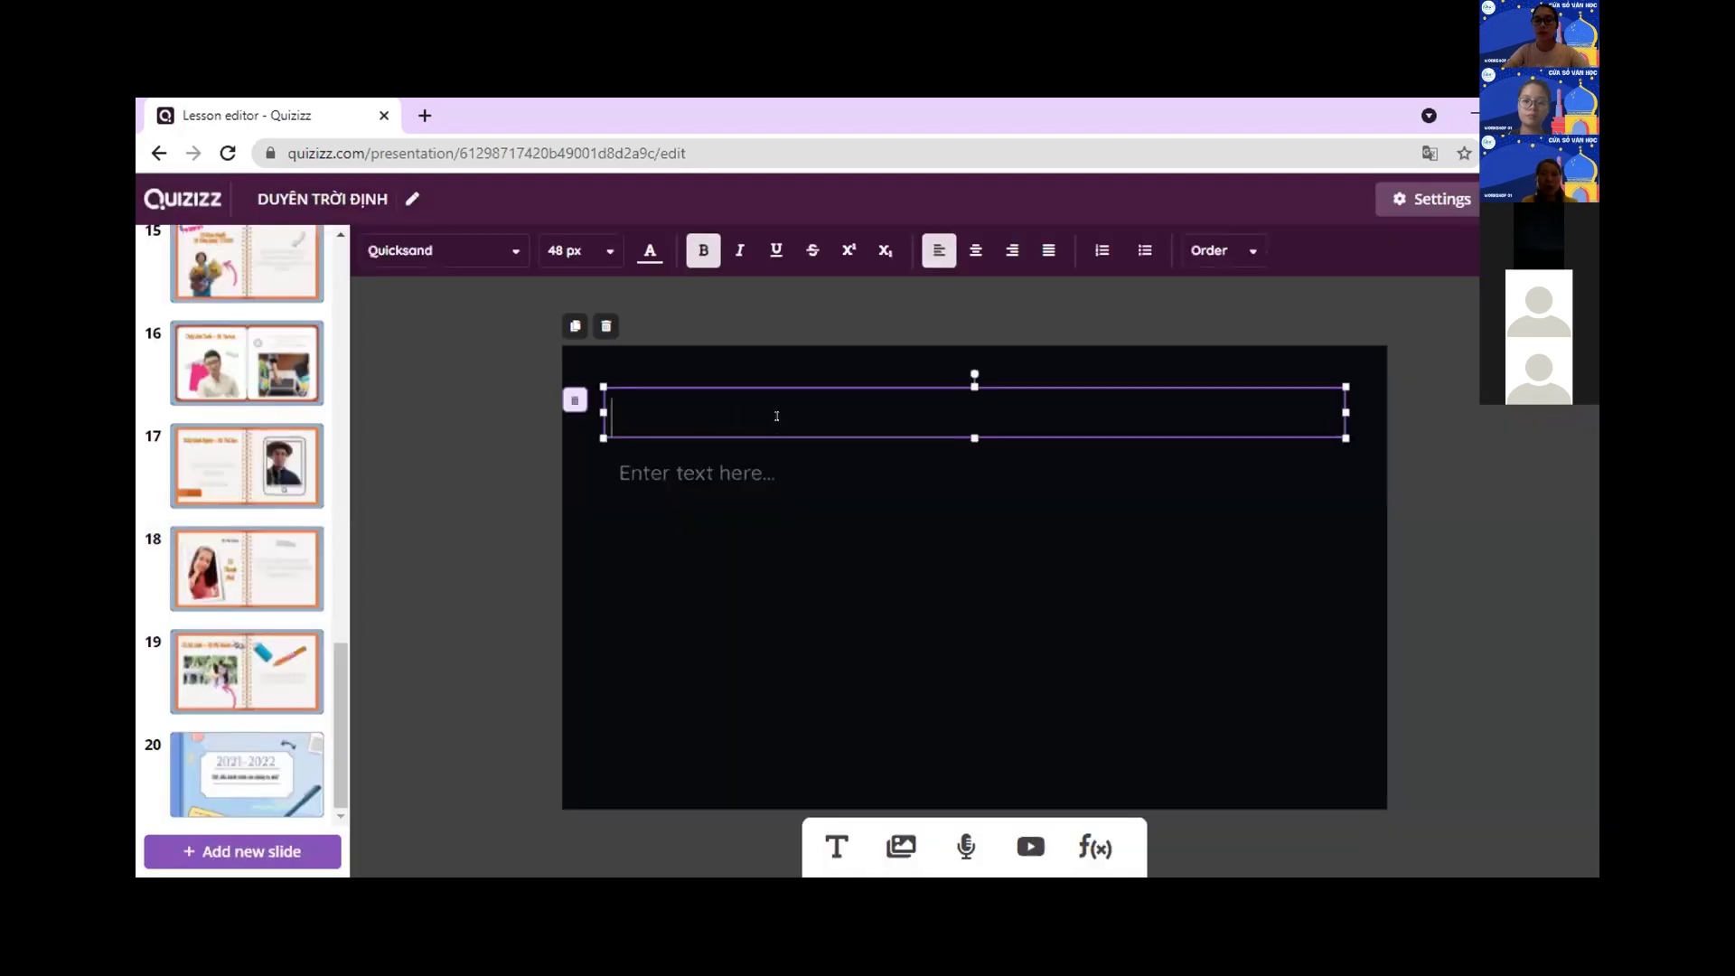
type("Năm học này, mục t")
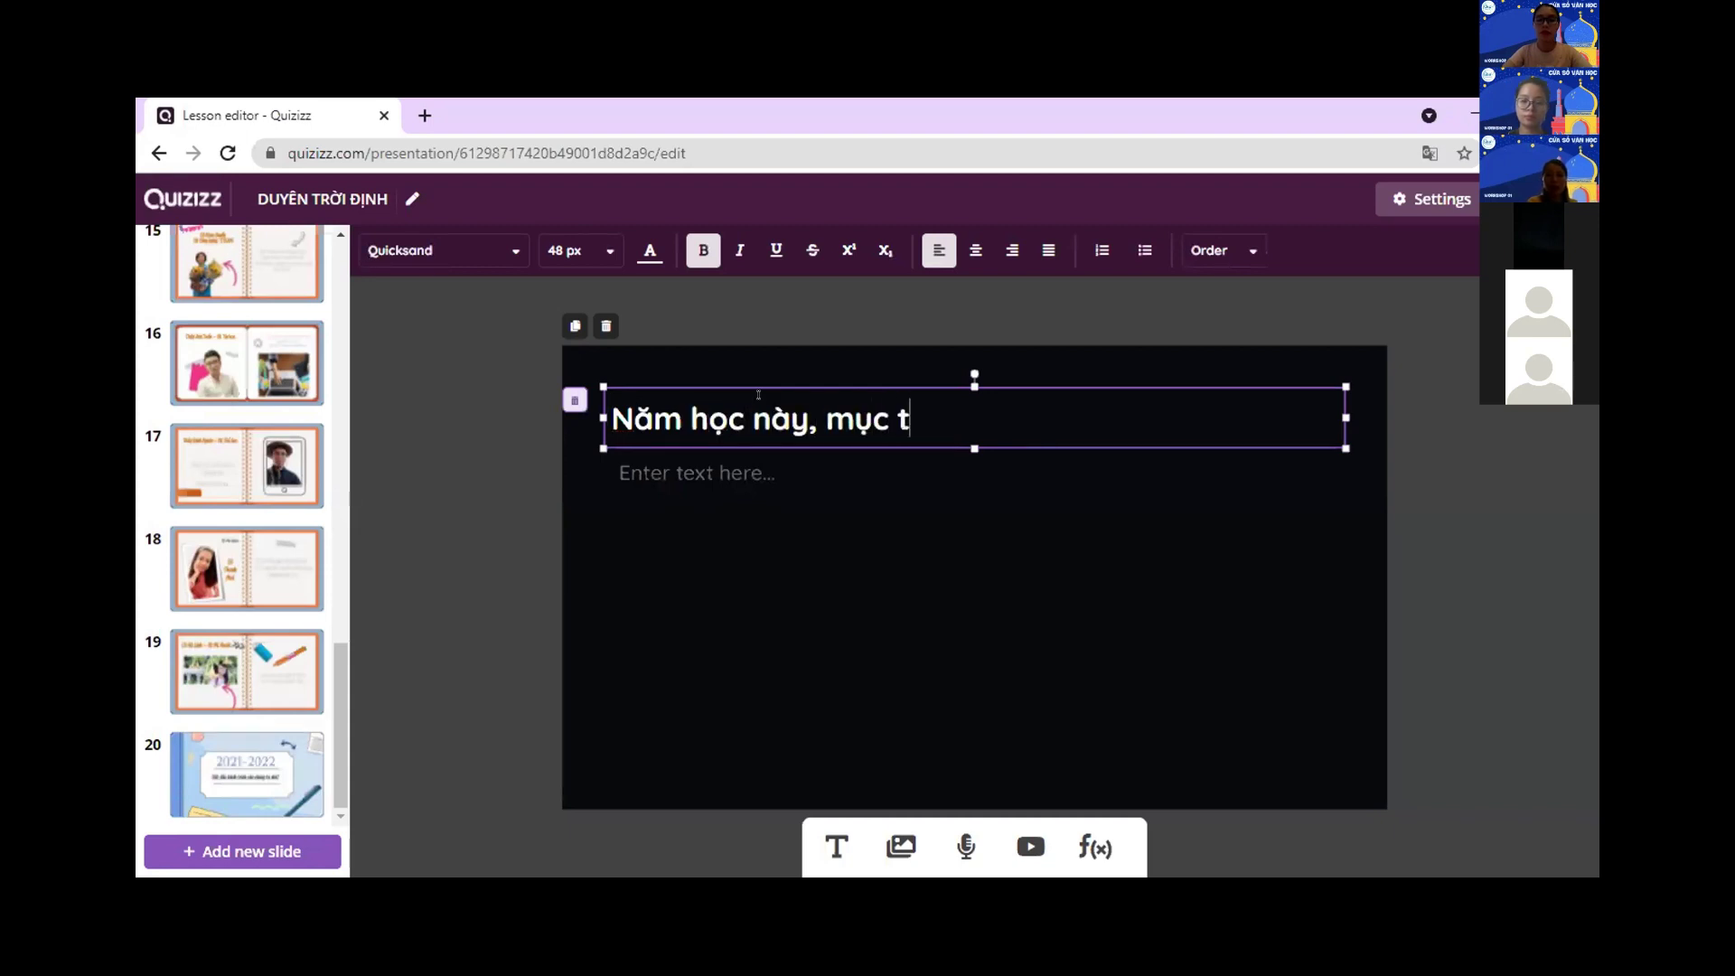
type("iêu của c")
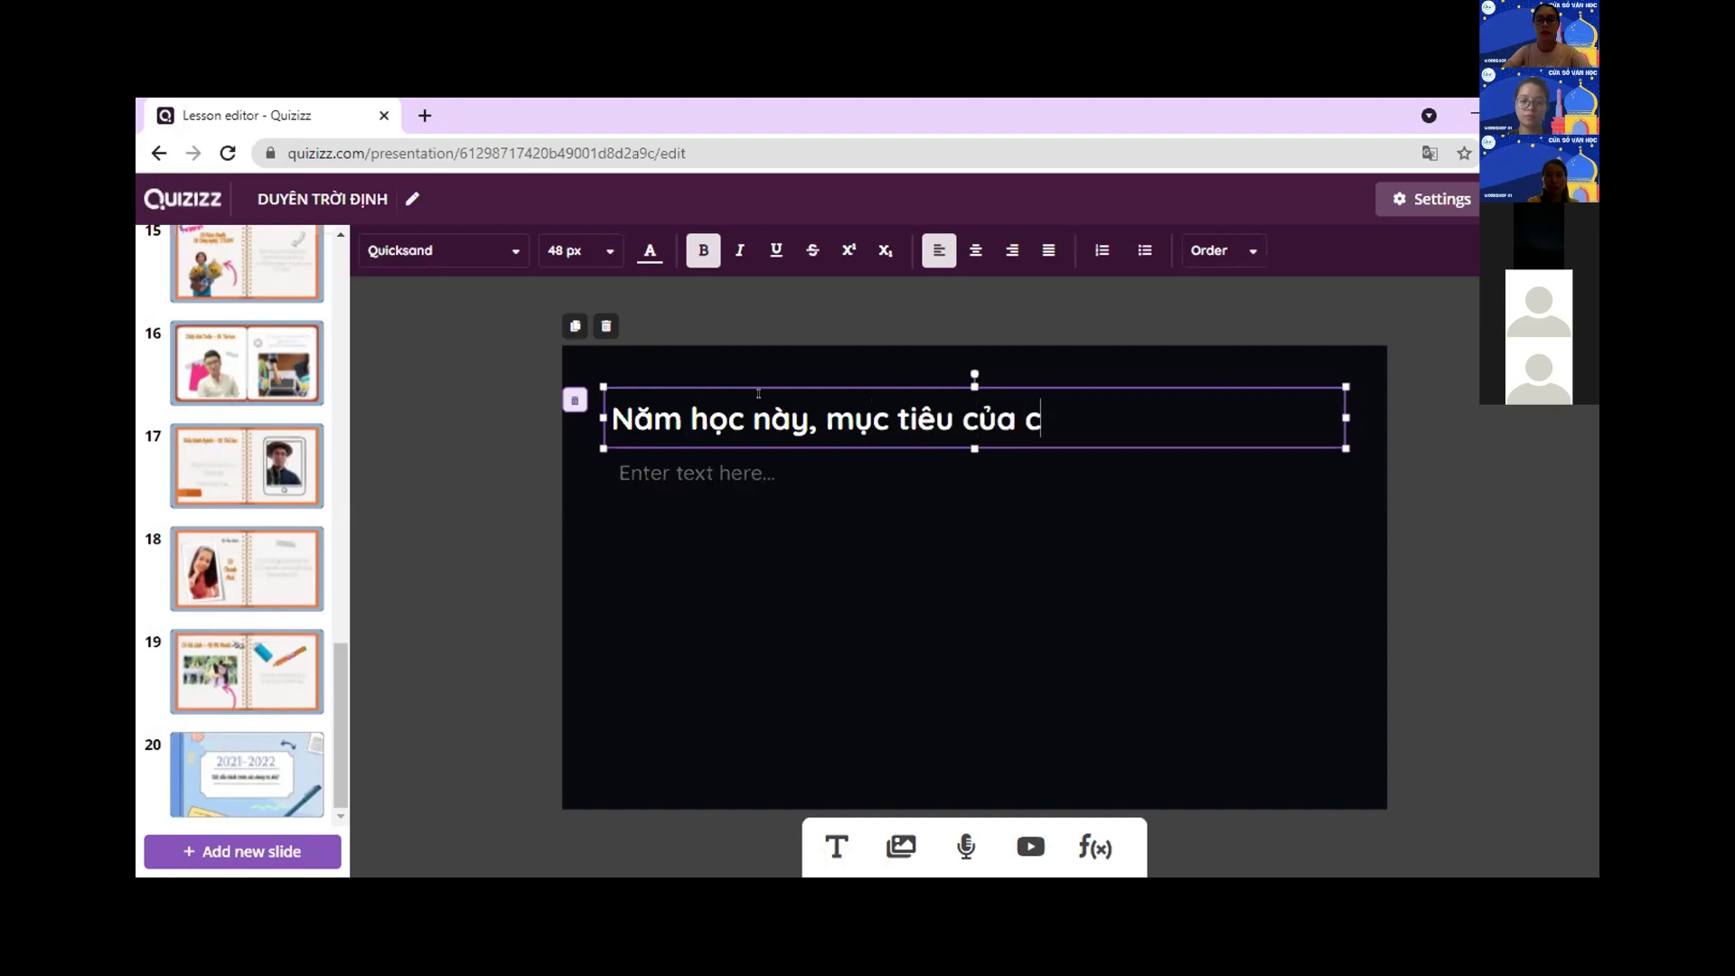
type("húng ta là gi")
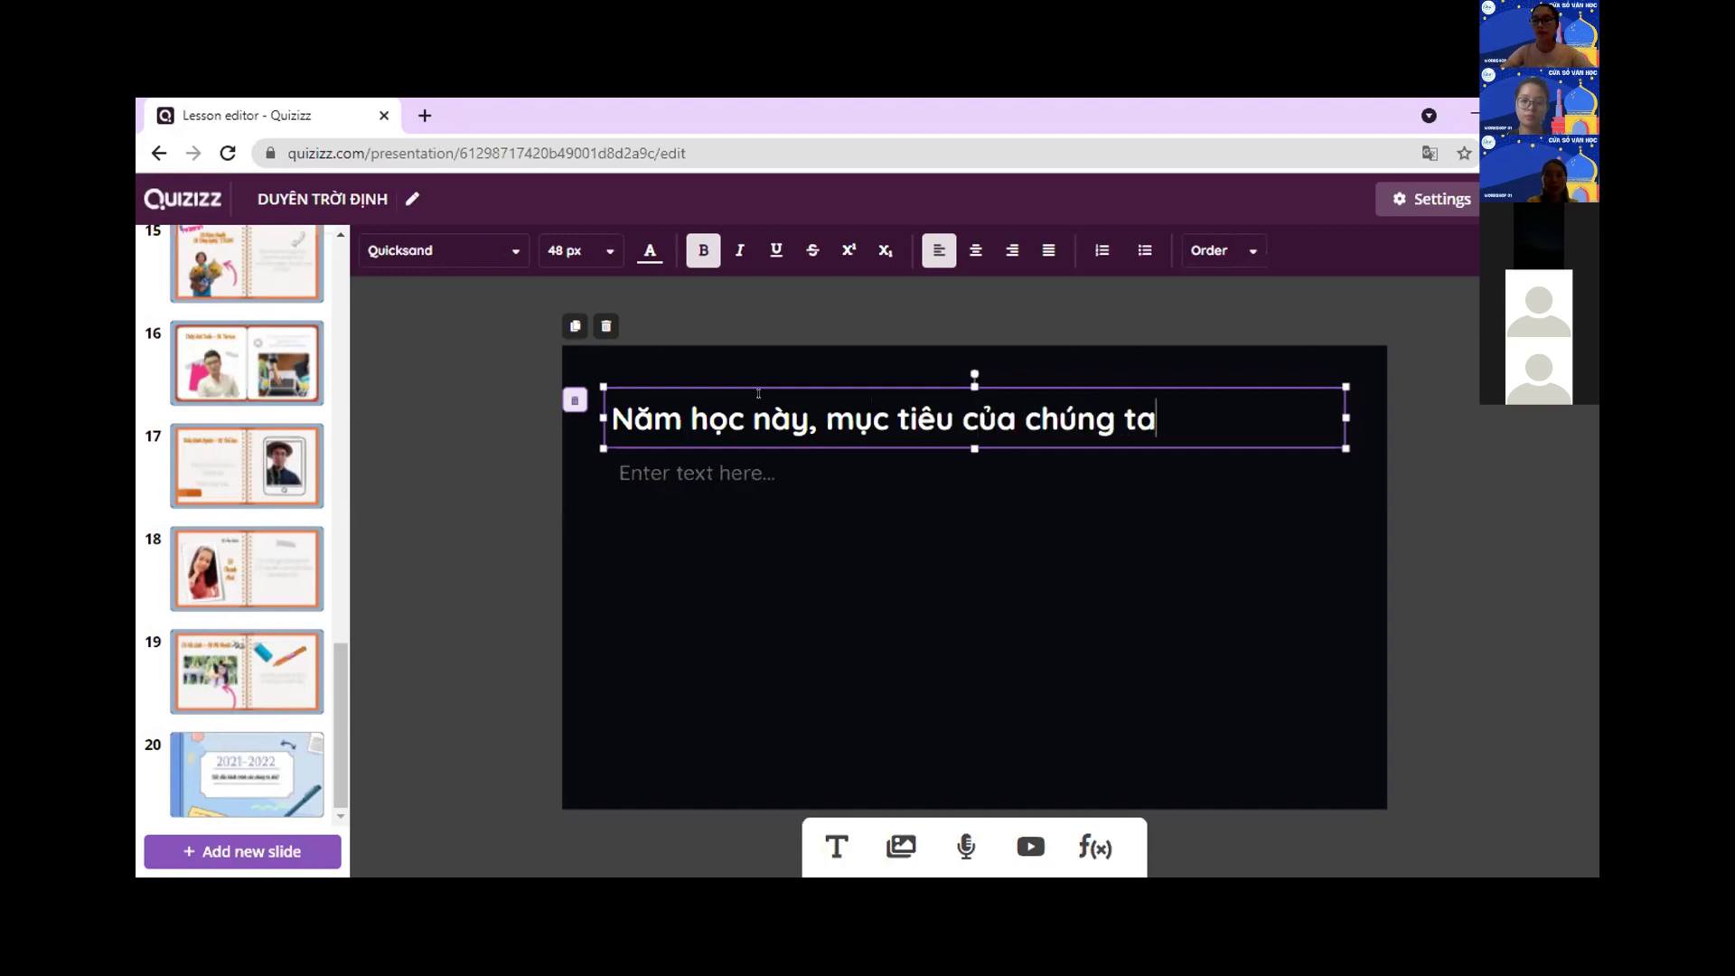
type(">")
- Fill the slide's body text with the numbers 1 to 5, each on its own line
left_click(677, 463)
type("1")
key("Return")
type("2")
key("Return")
type("3")
key("Return")
type("4")
key("Return")
type("5")
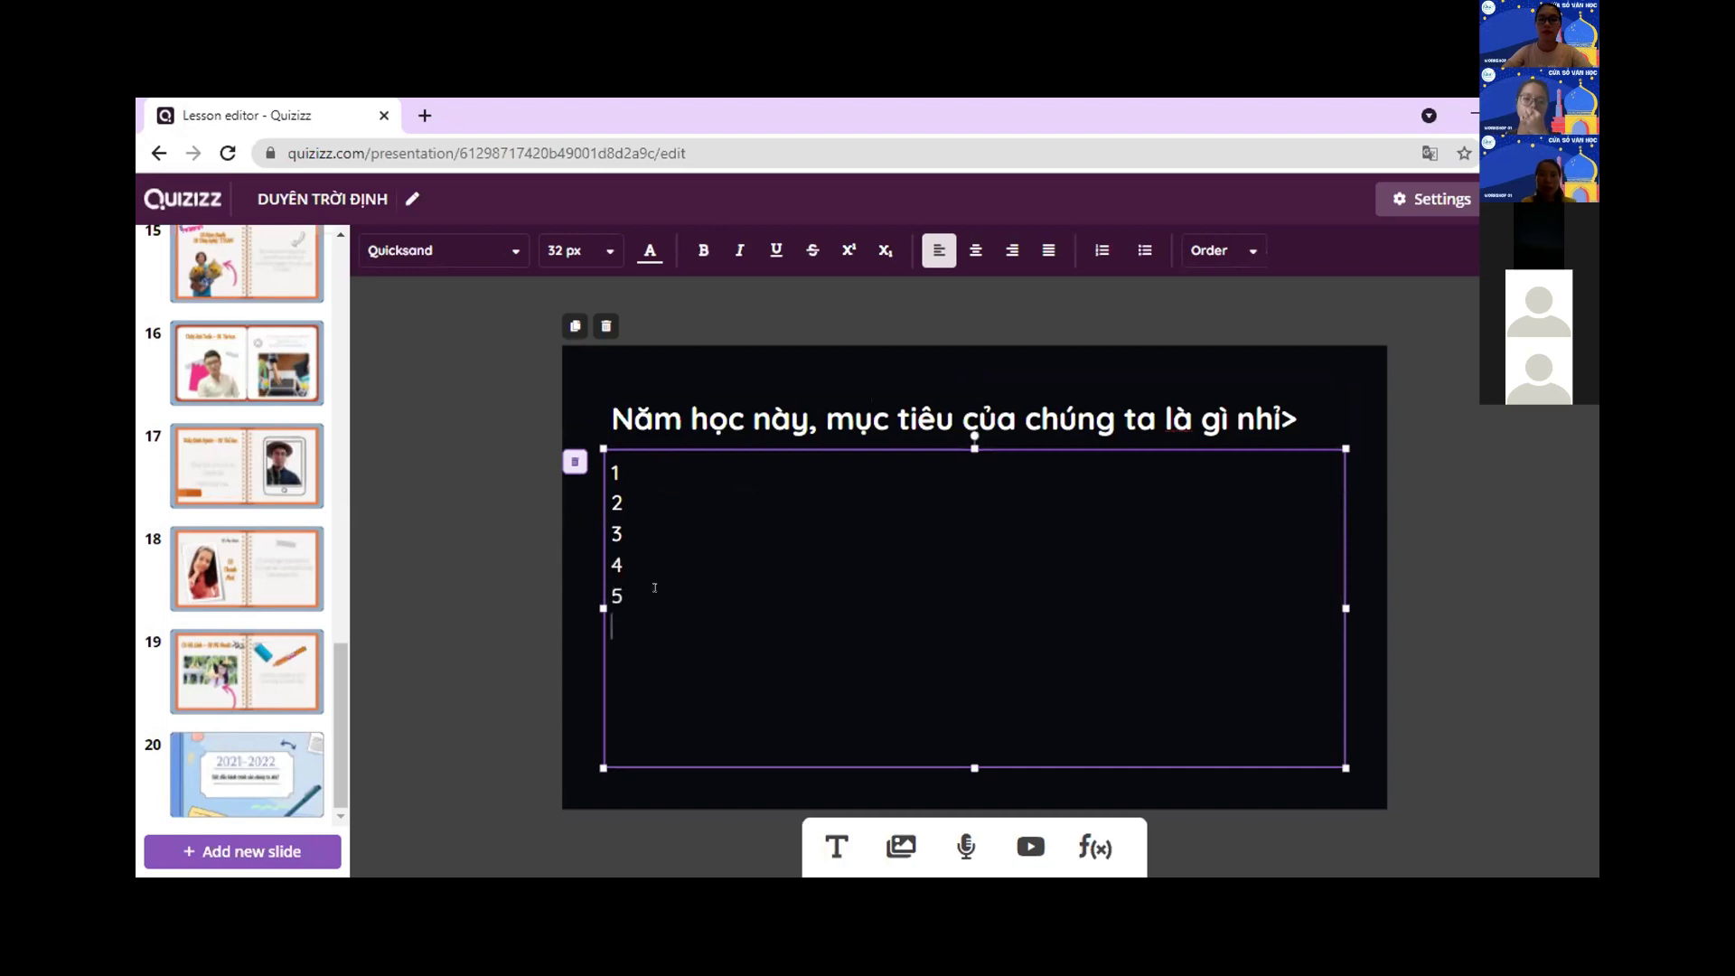
- Try centre, right and justified alignment on the lines 1 to 5, and return them to left alignment
left_click_drag(644, 600, 593, 446)
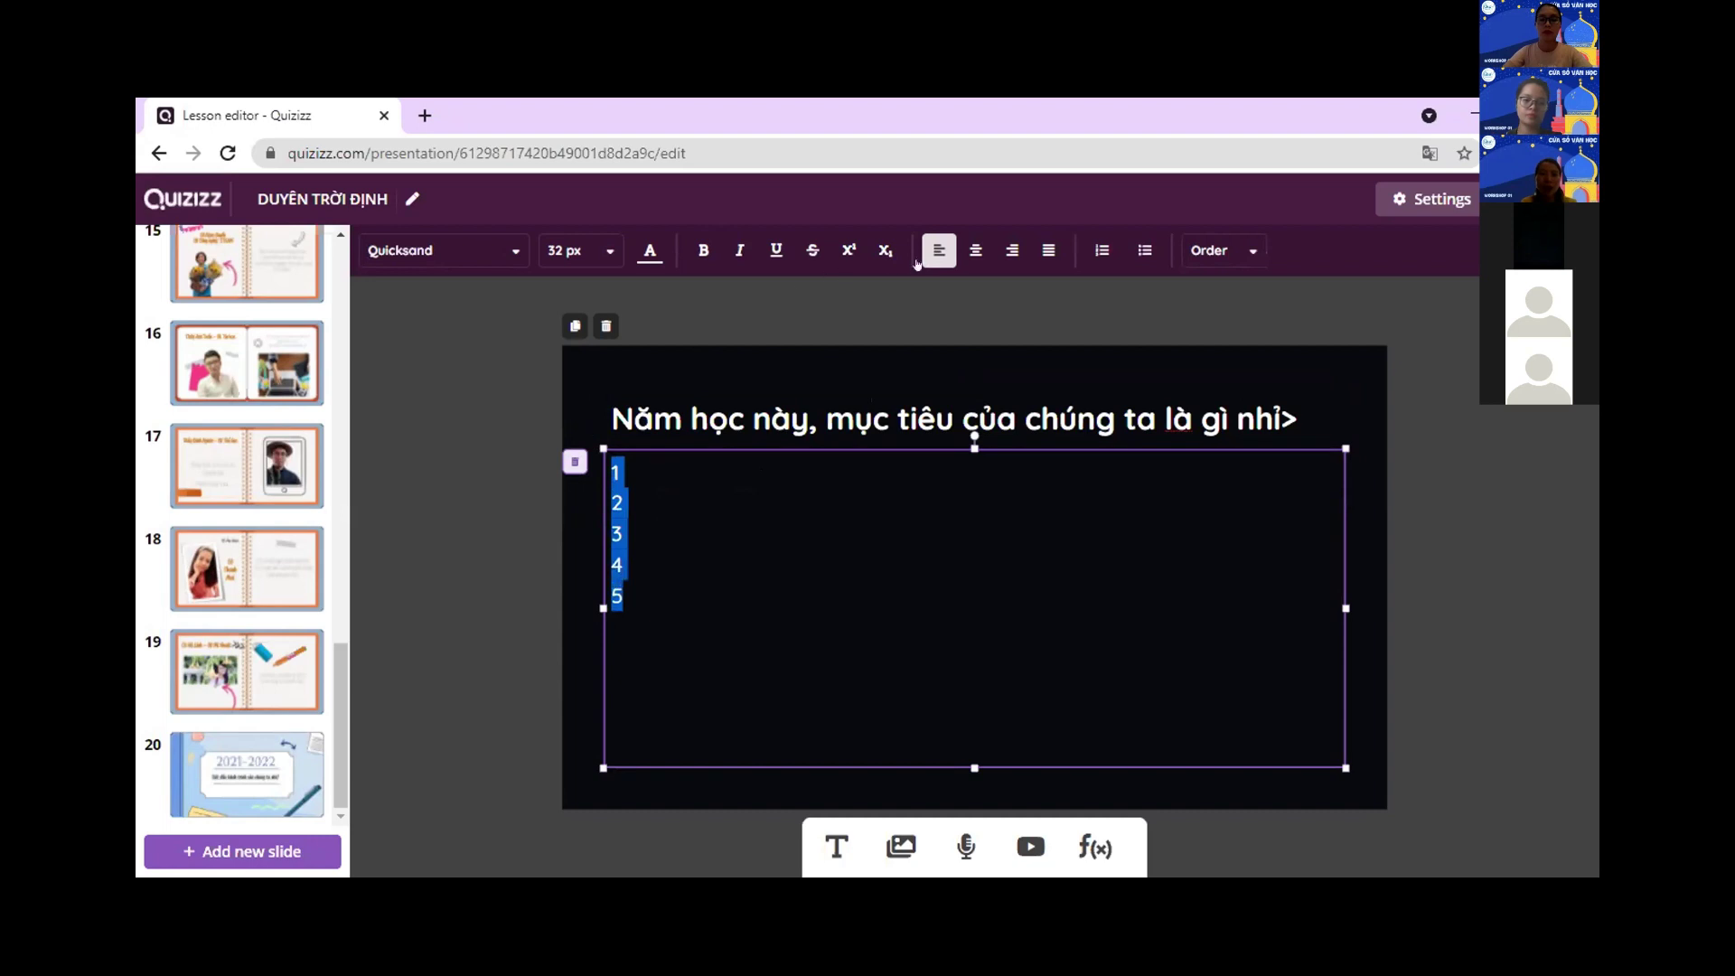
left_click(975, 253)
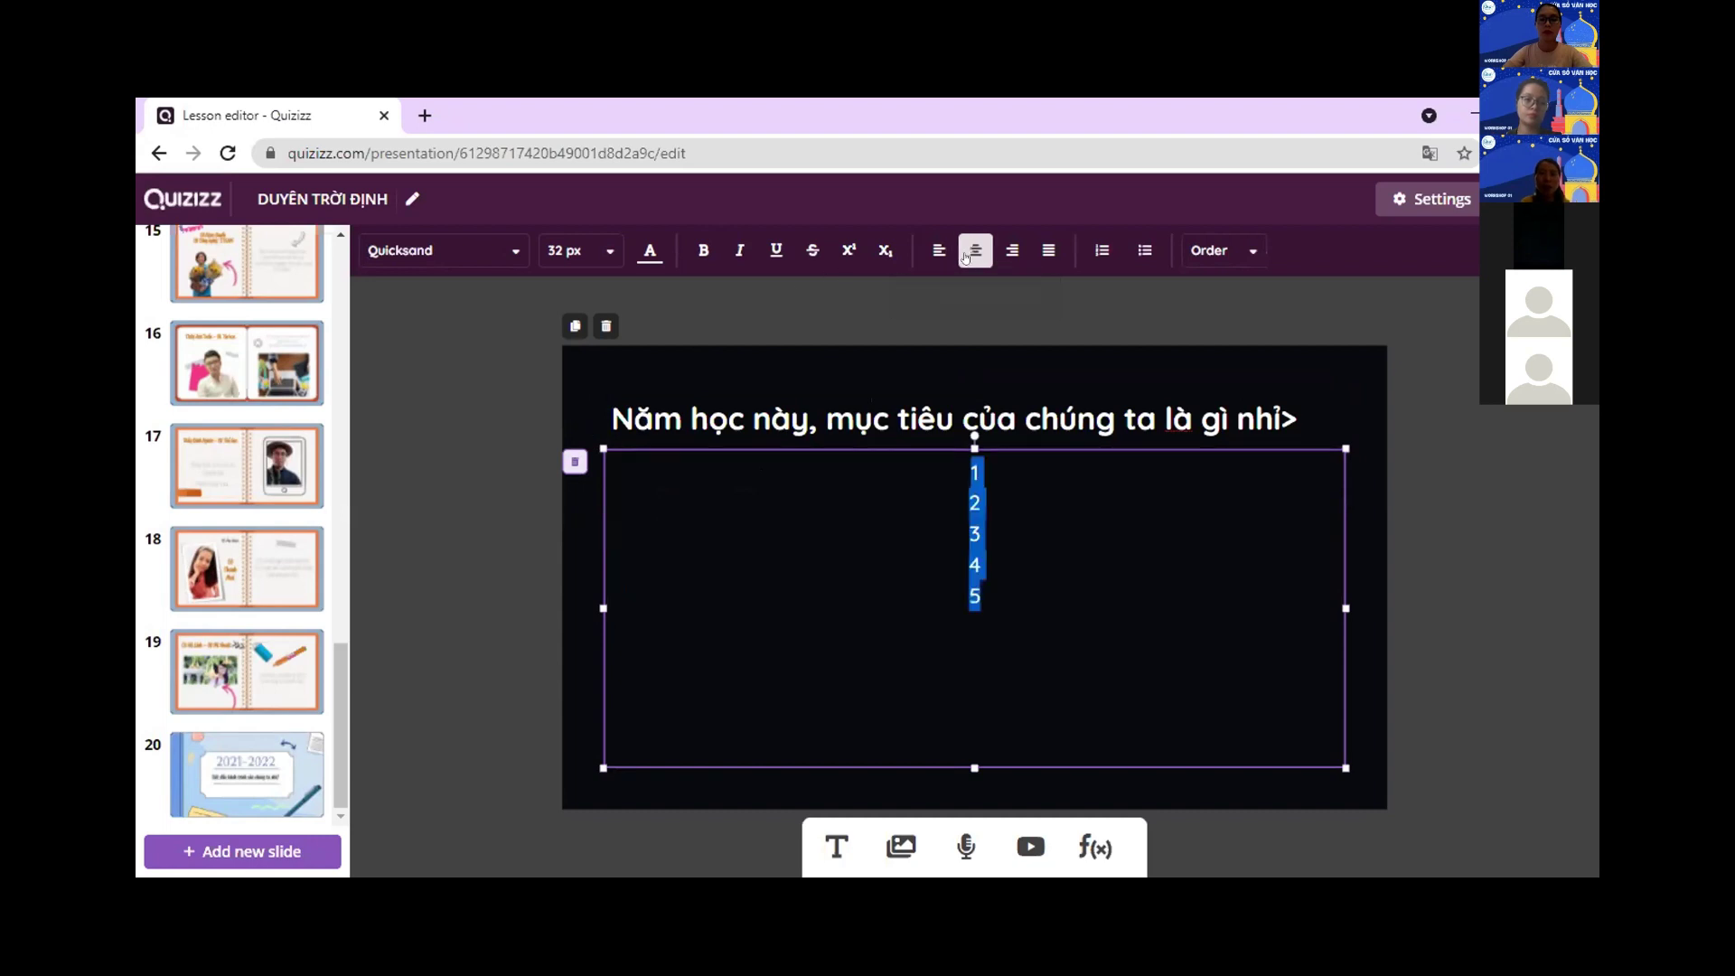
left_click(1012, 251)
left_click(1049, 250)
left_click(937, 255)
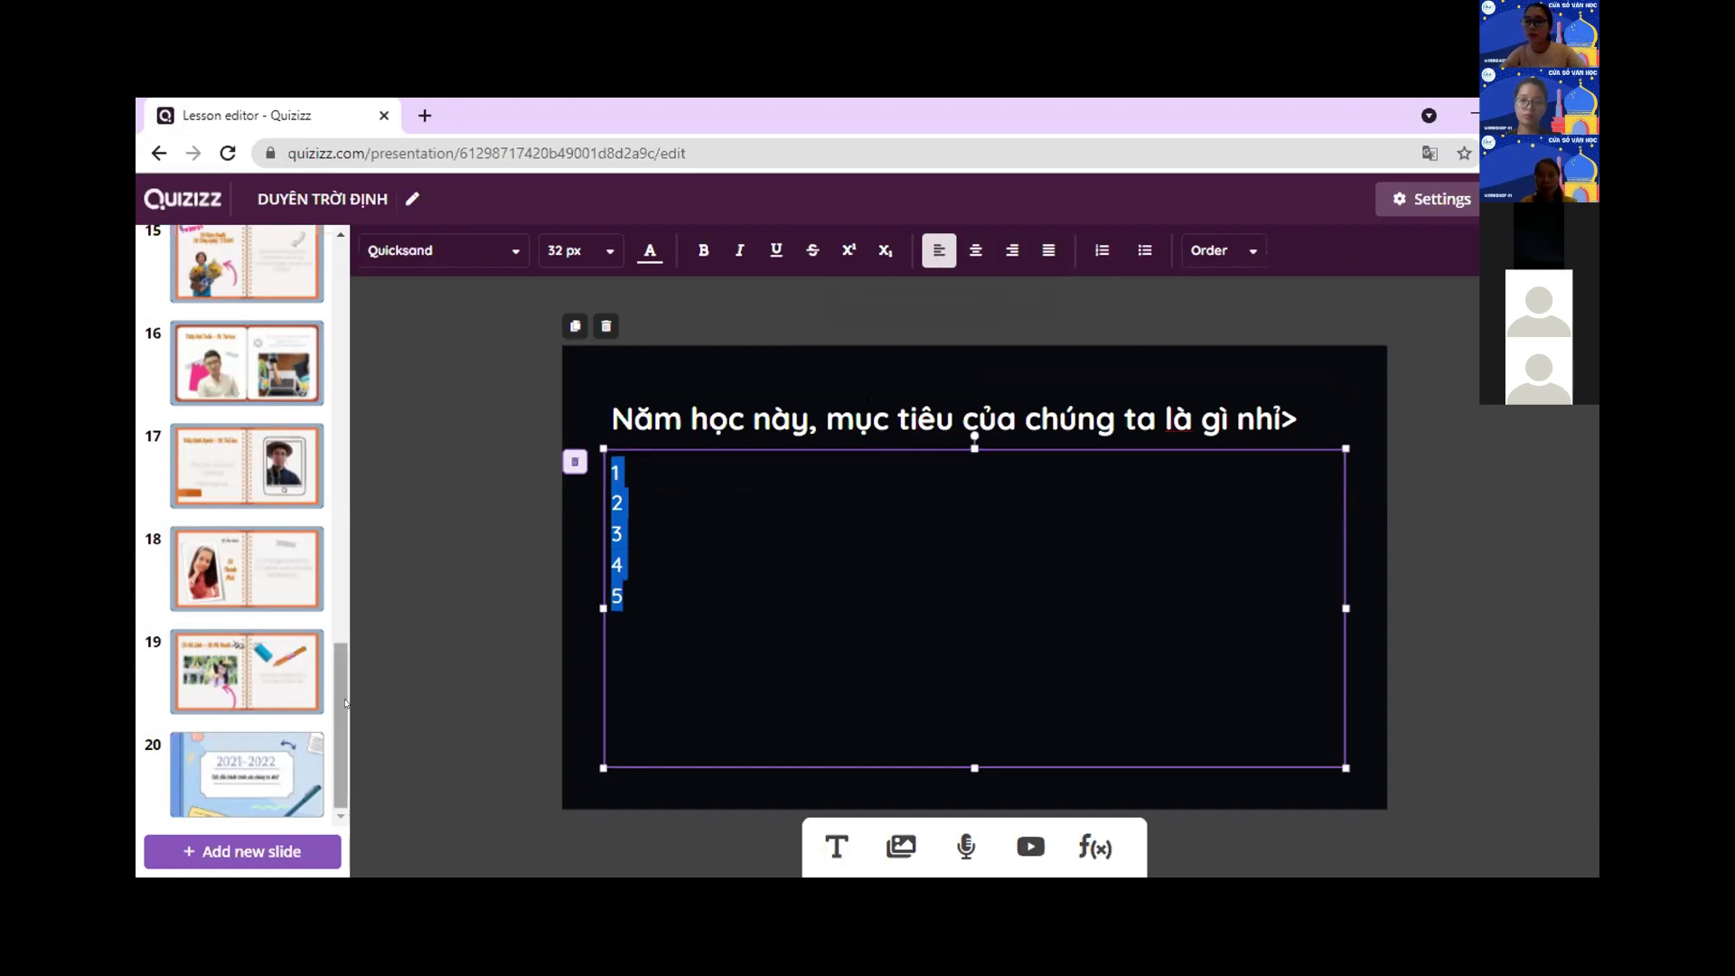
- In the lesson settings, enter "HẠNH PHÚC ĐẦU NĂM" in the title image search and upload "01,Background (1)" as the title image
left_click(1565, 567)
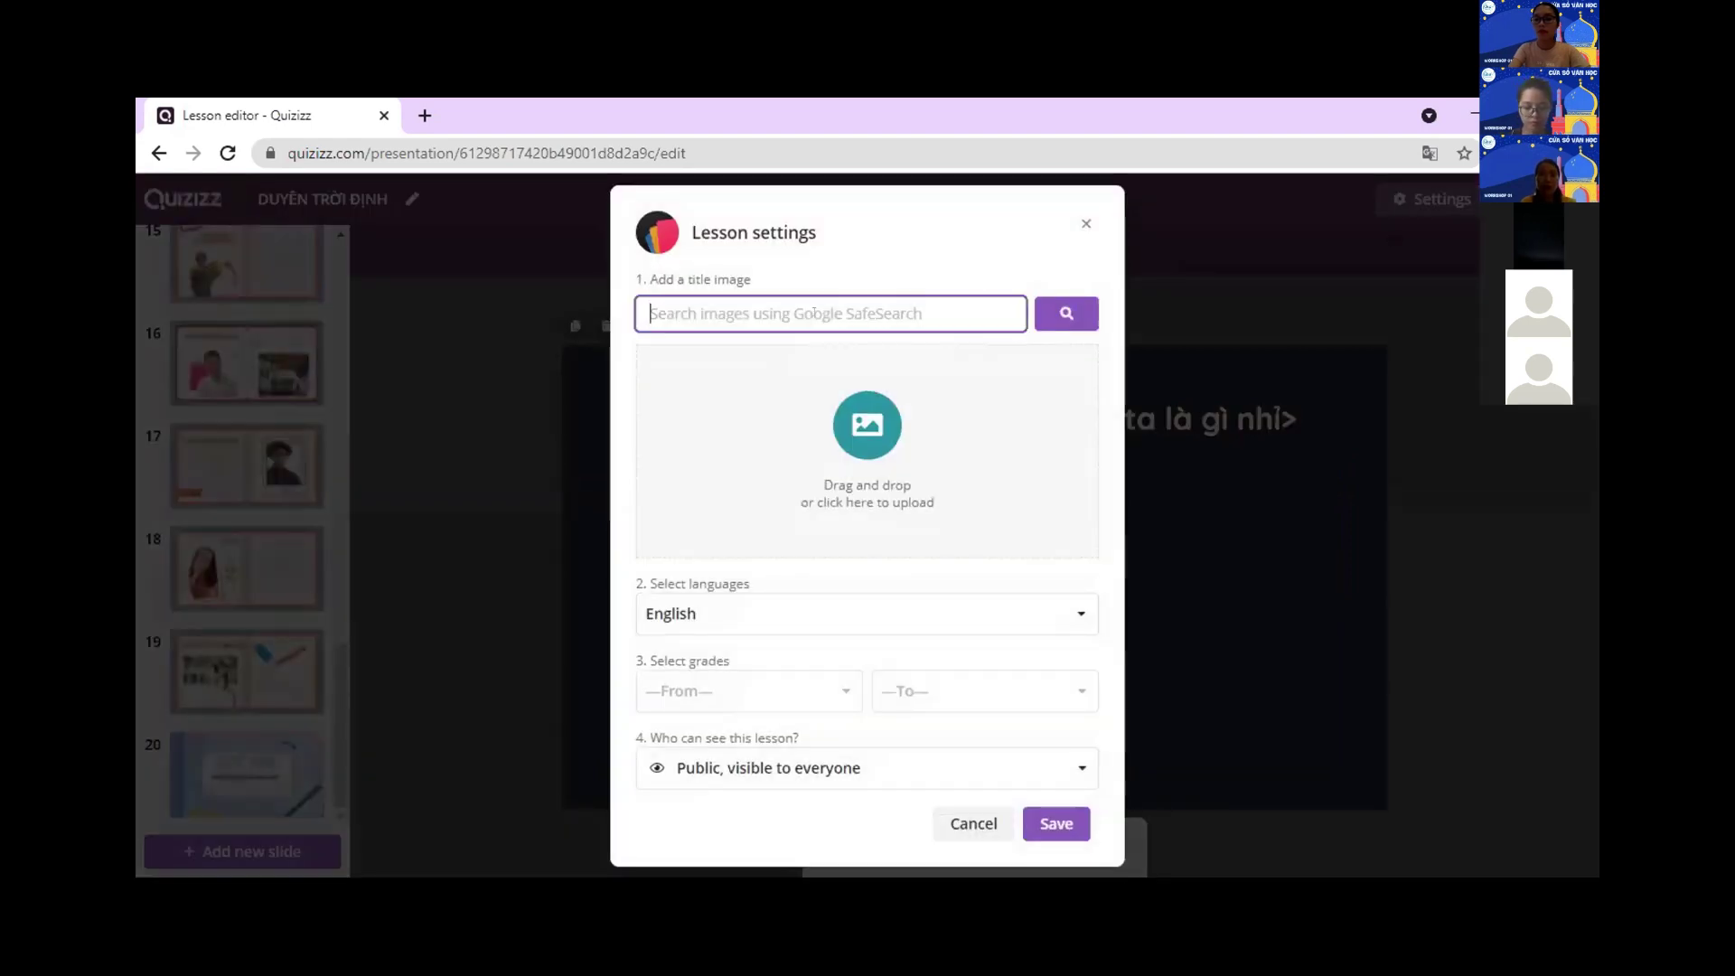
type("HẠNH PHUCs ĐẦU NĂM")
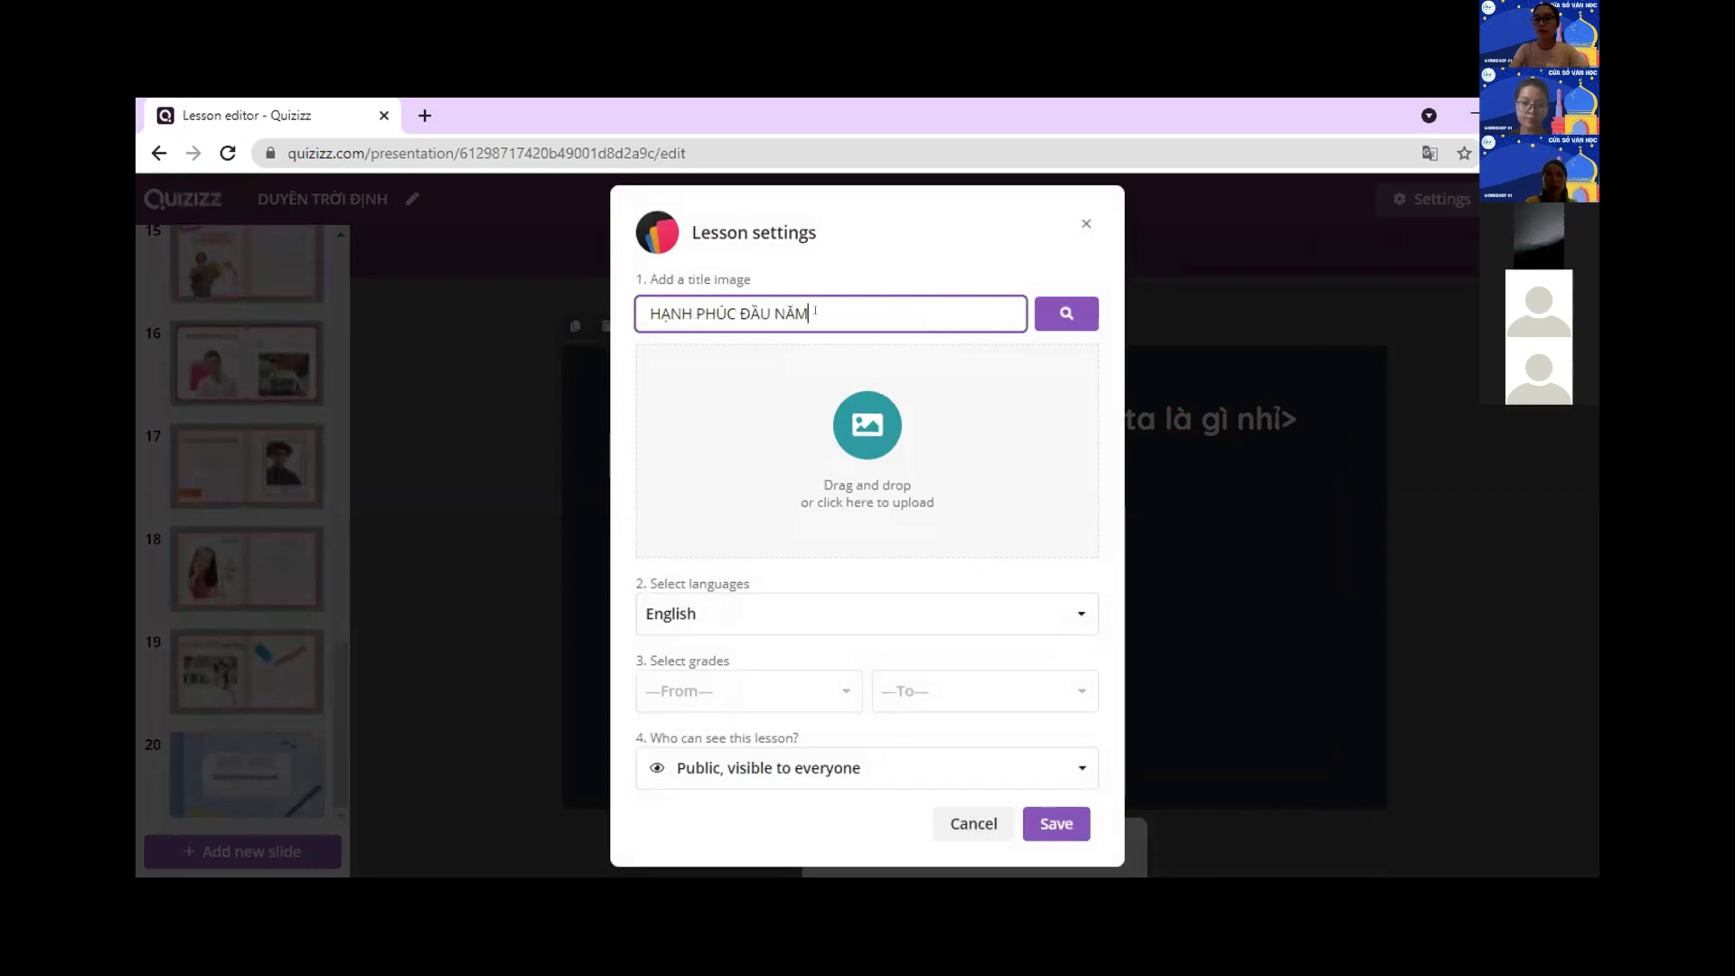
left_click(877, 428)
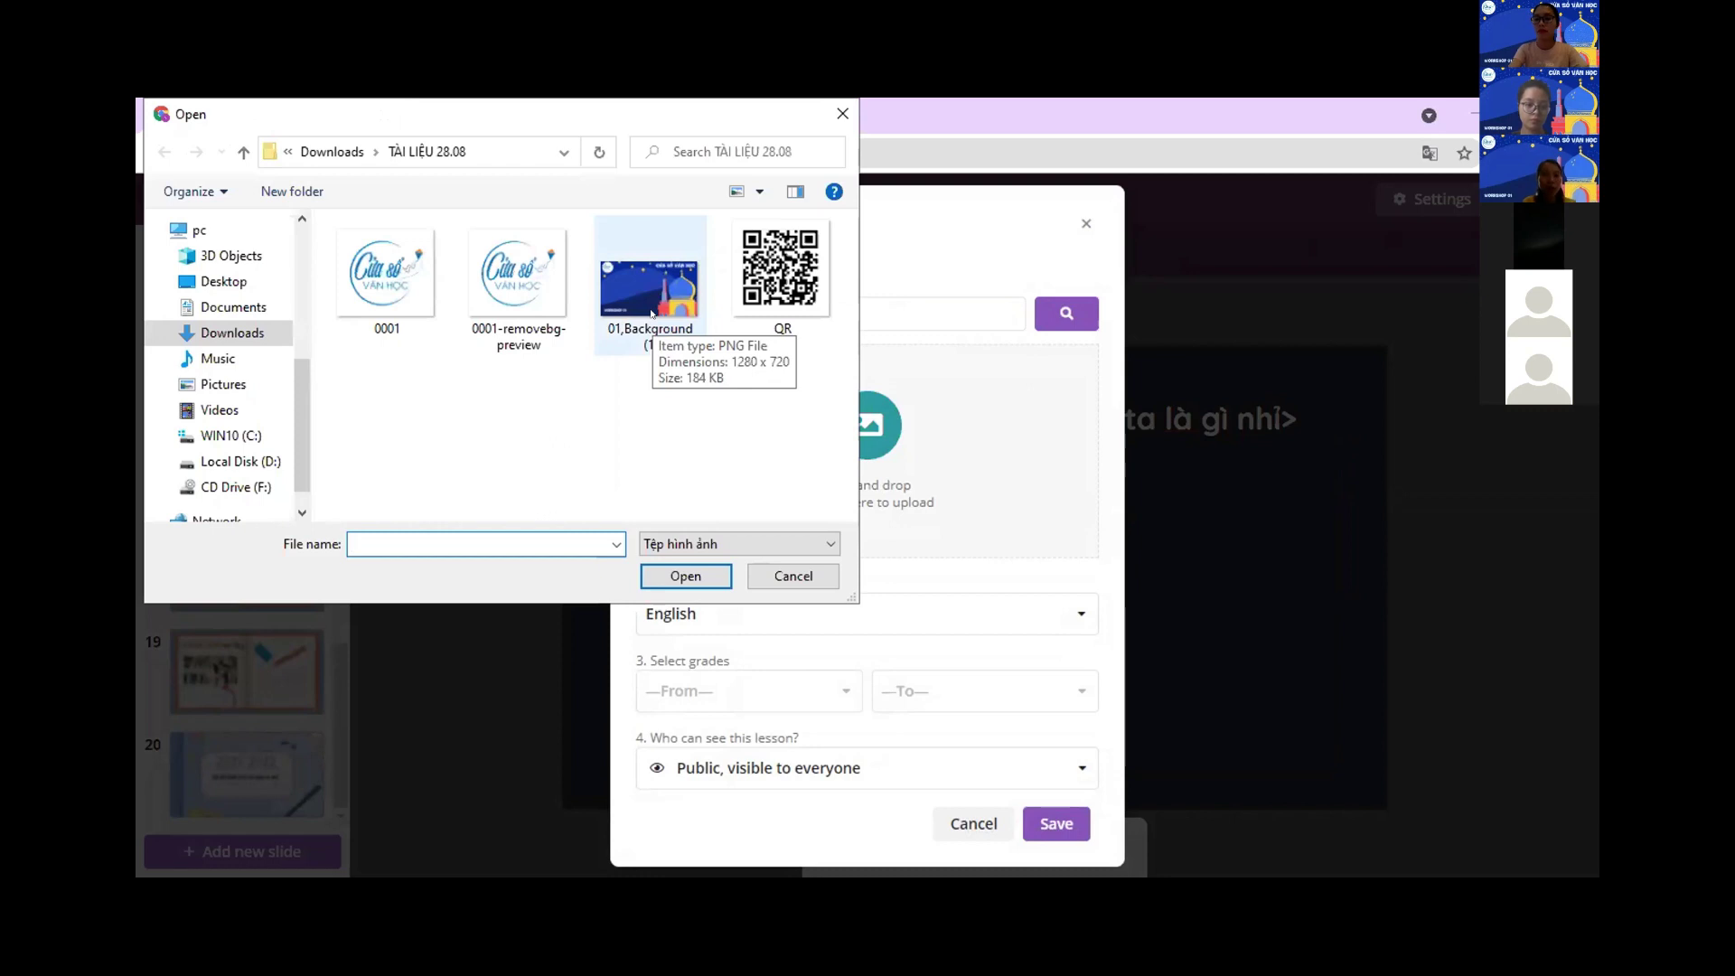
left_click(653, 294)
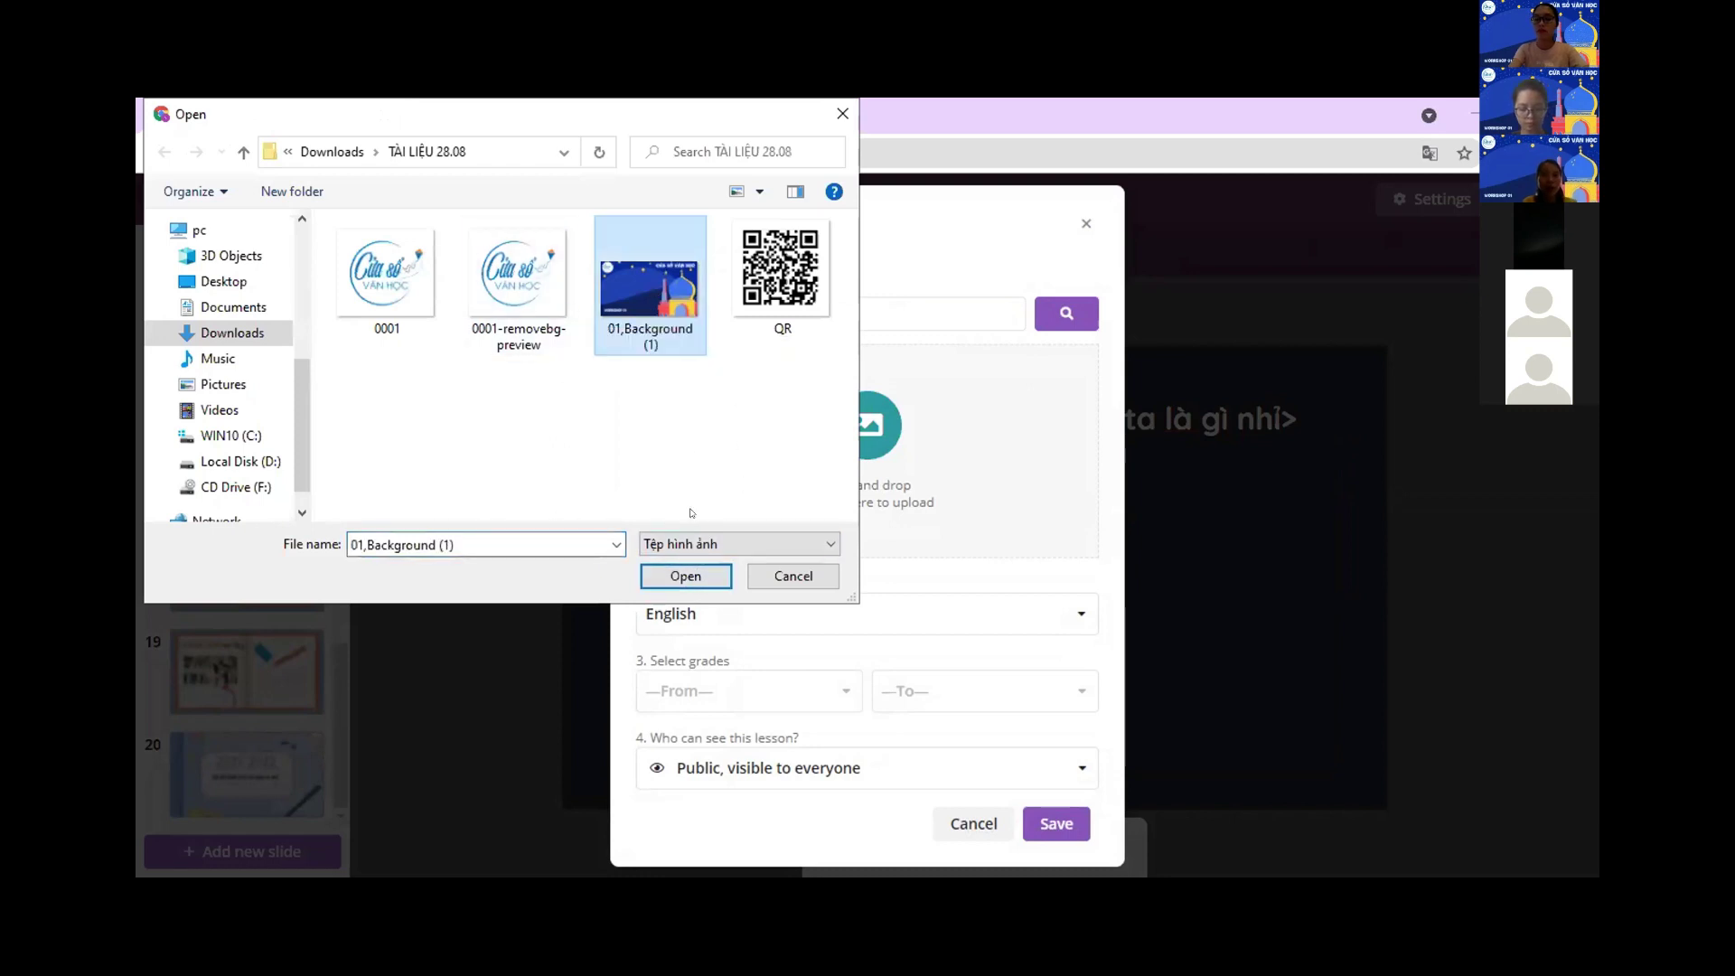
left_click(686, 577)
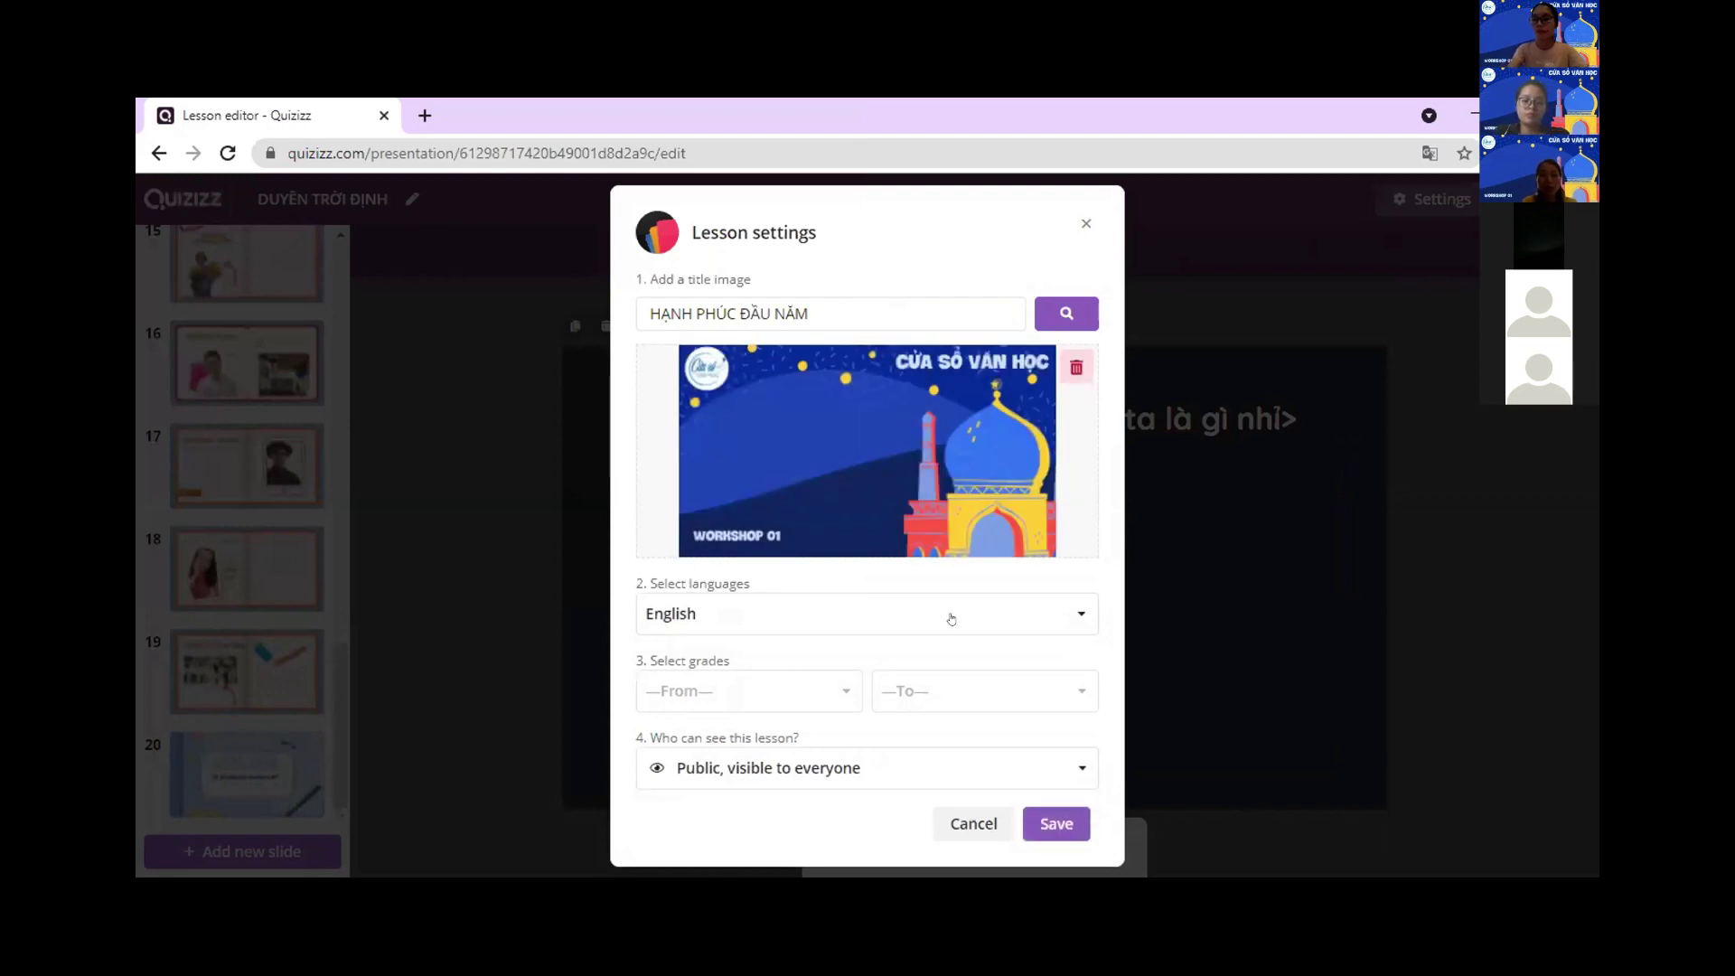
- Set the lesson's grade range to 9th
left_click(832, 691)
scroll(725, 811, "down", 2)
scroll(725, 811, "down", 3)
scroll(724, 810, "up", 1)
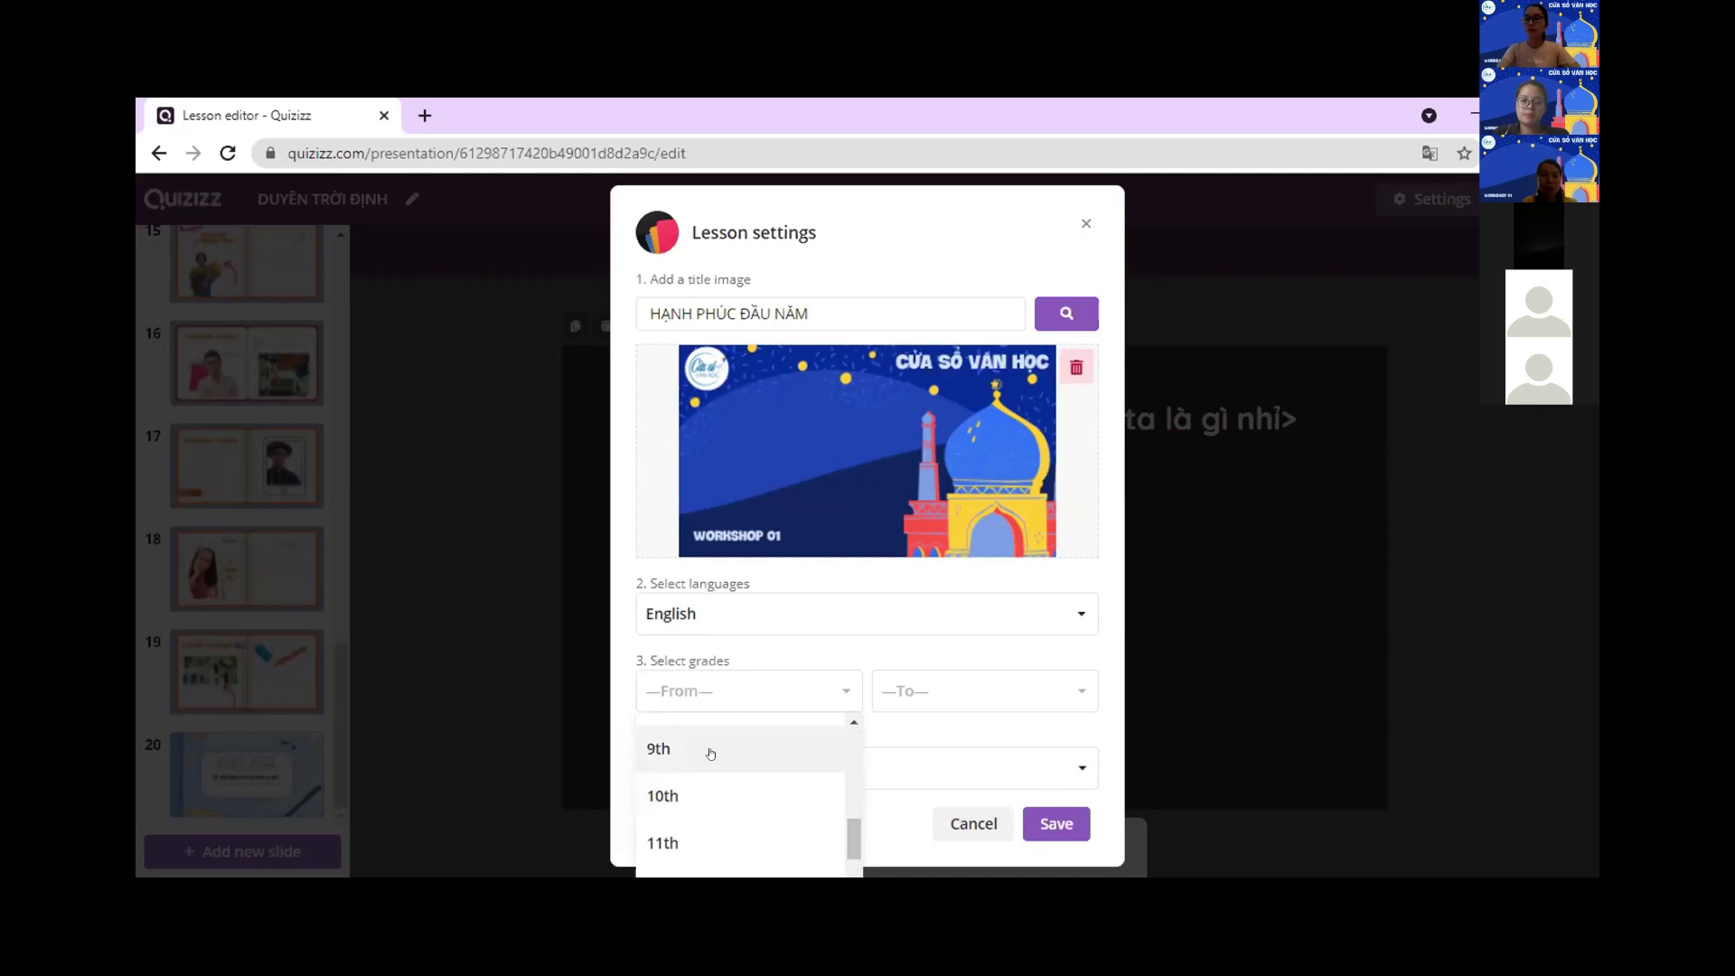
left_click(711, 753)
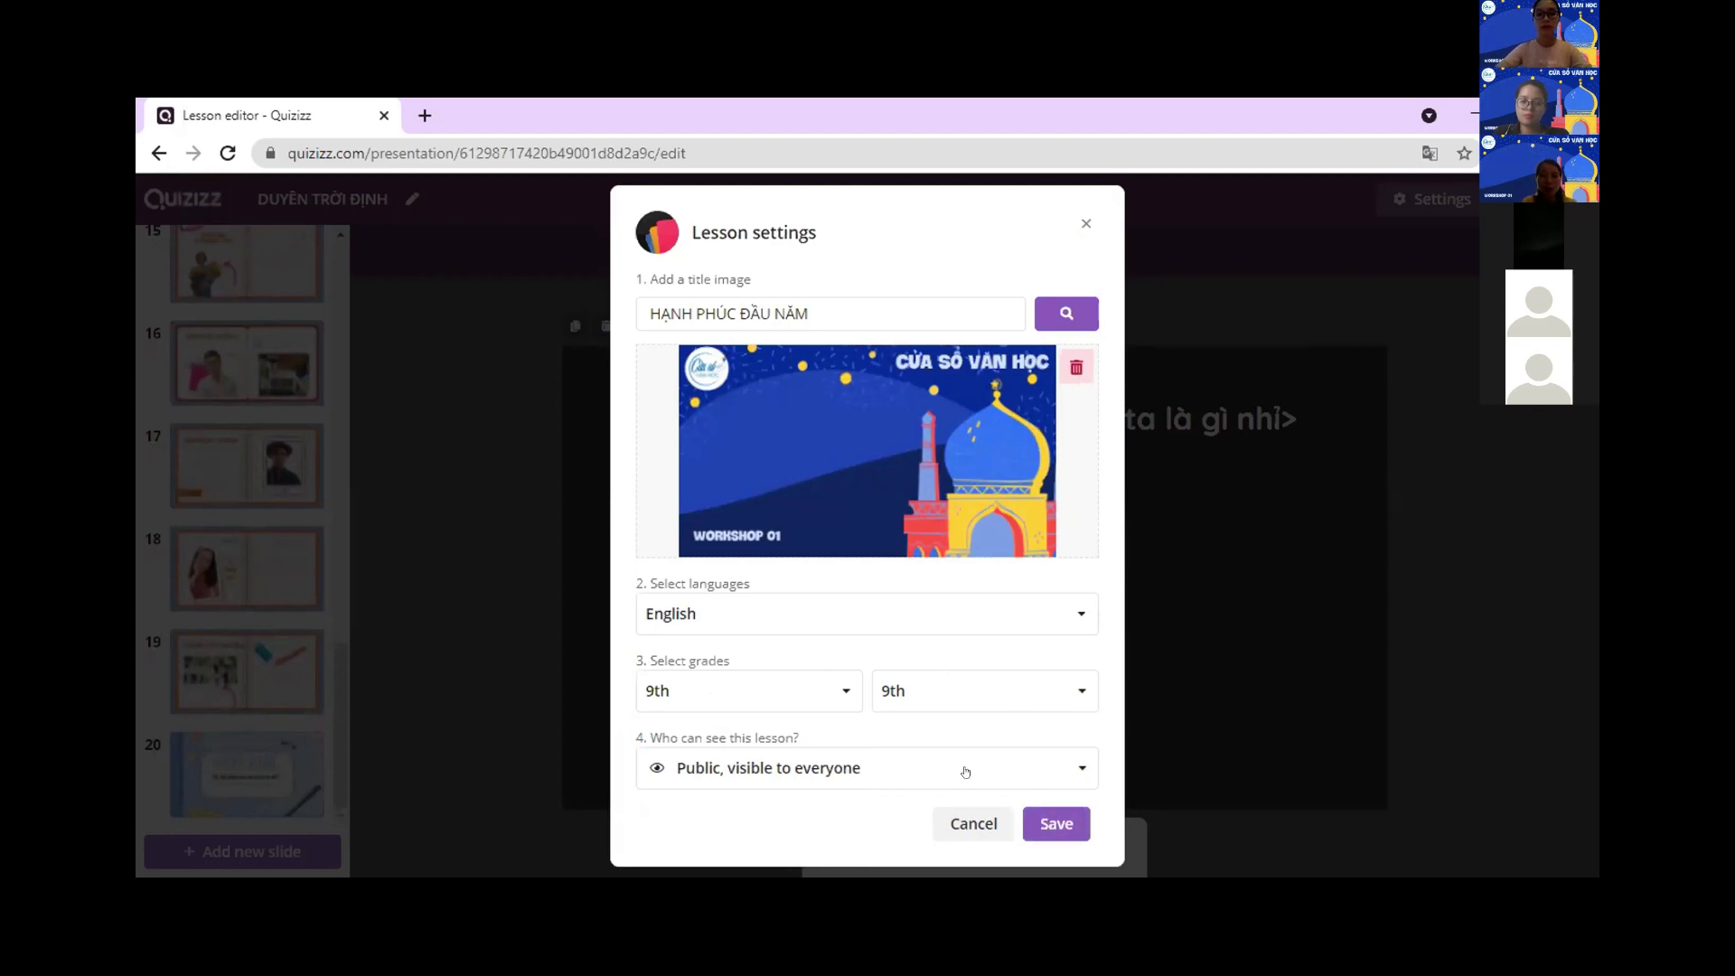
- Switch the lesson's visibility to Private and back to "Public, visible to everyone", and save the lesson settings
left_click(1067, 770)
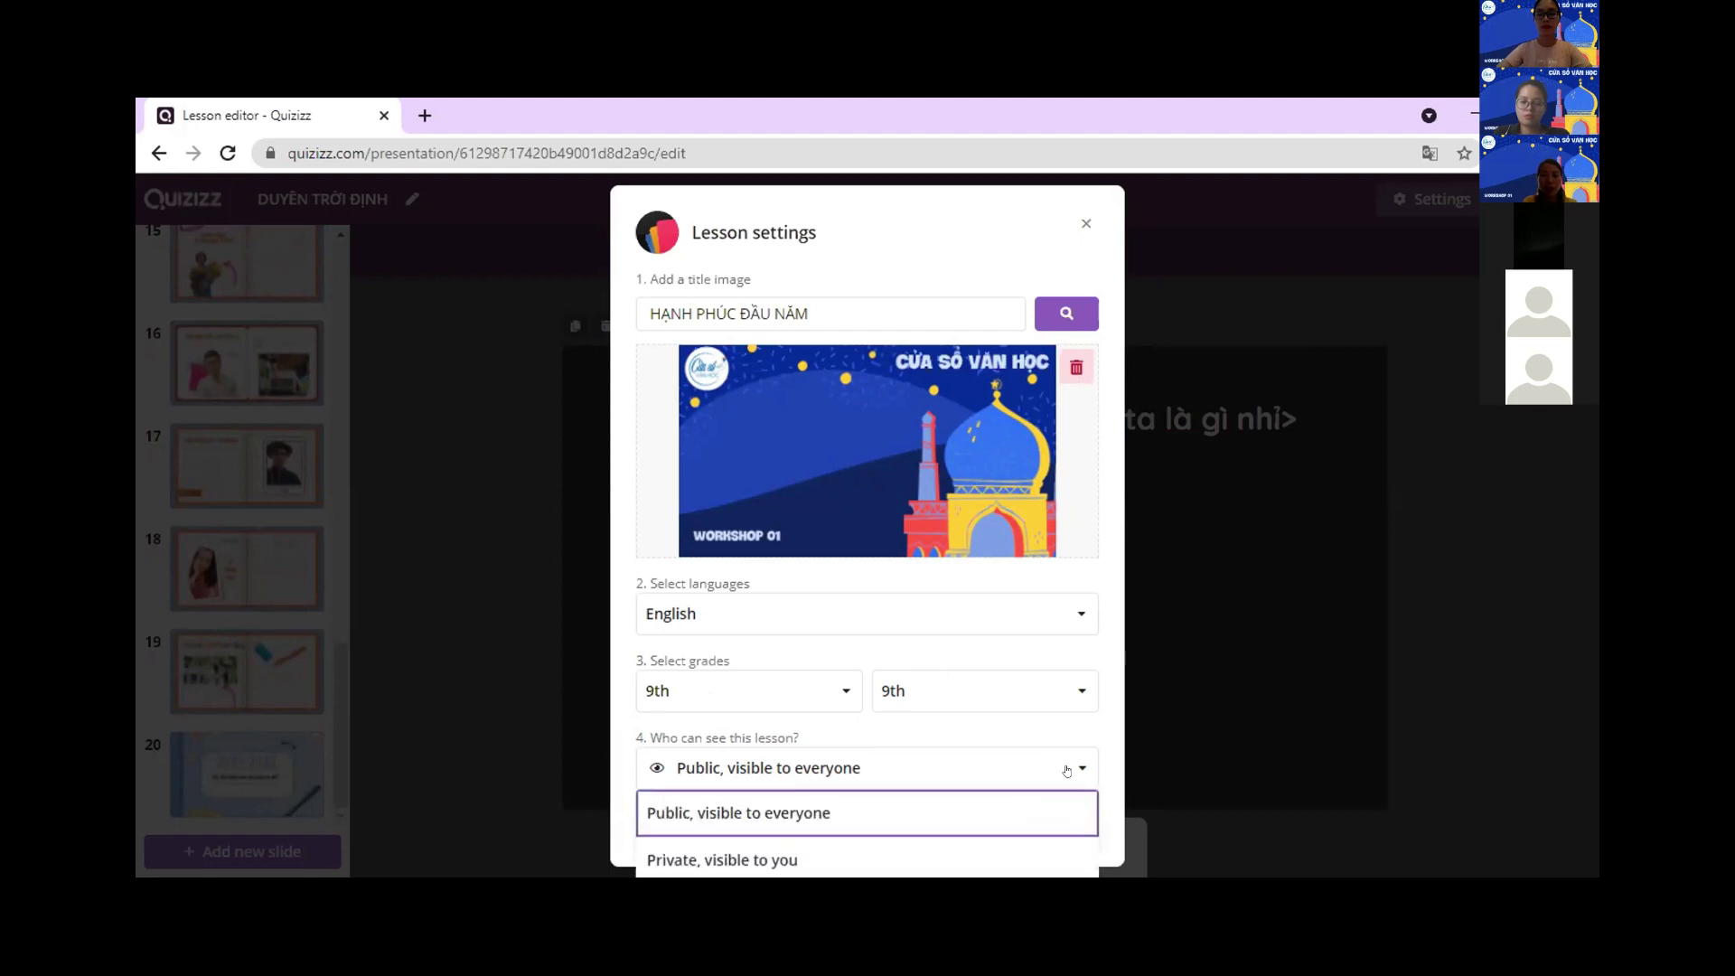
left_click(866, 860)
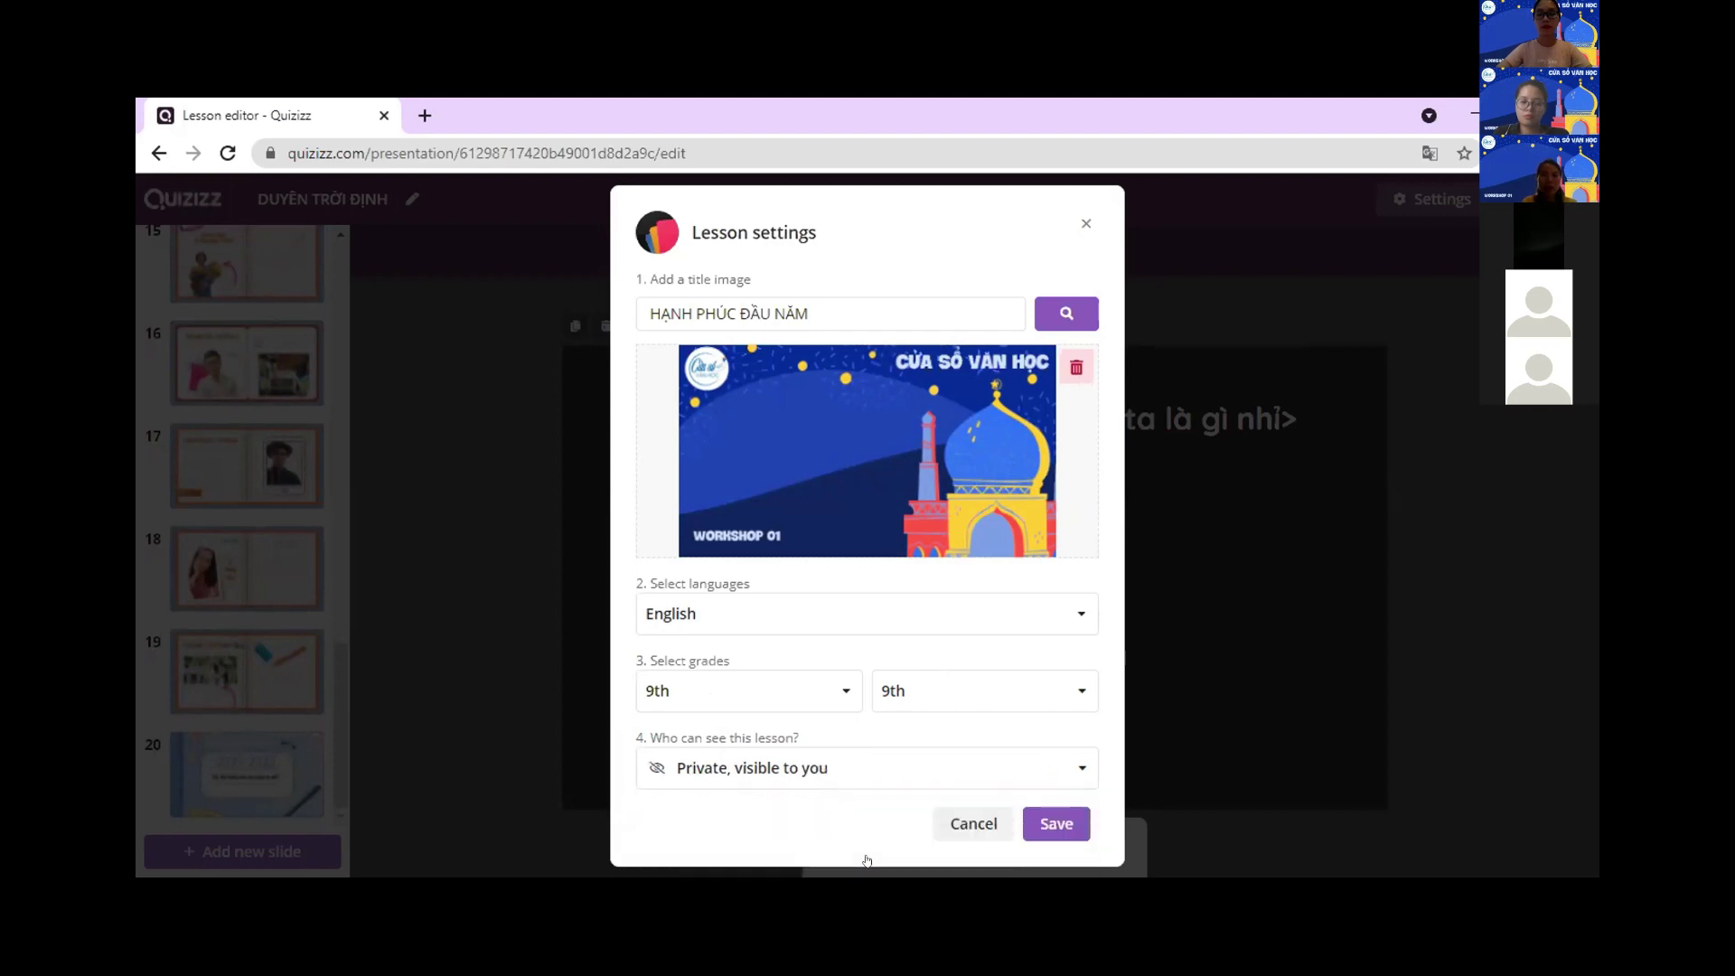
left_click(1066, 770)
left_click(961, 810)
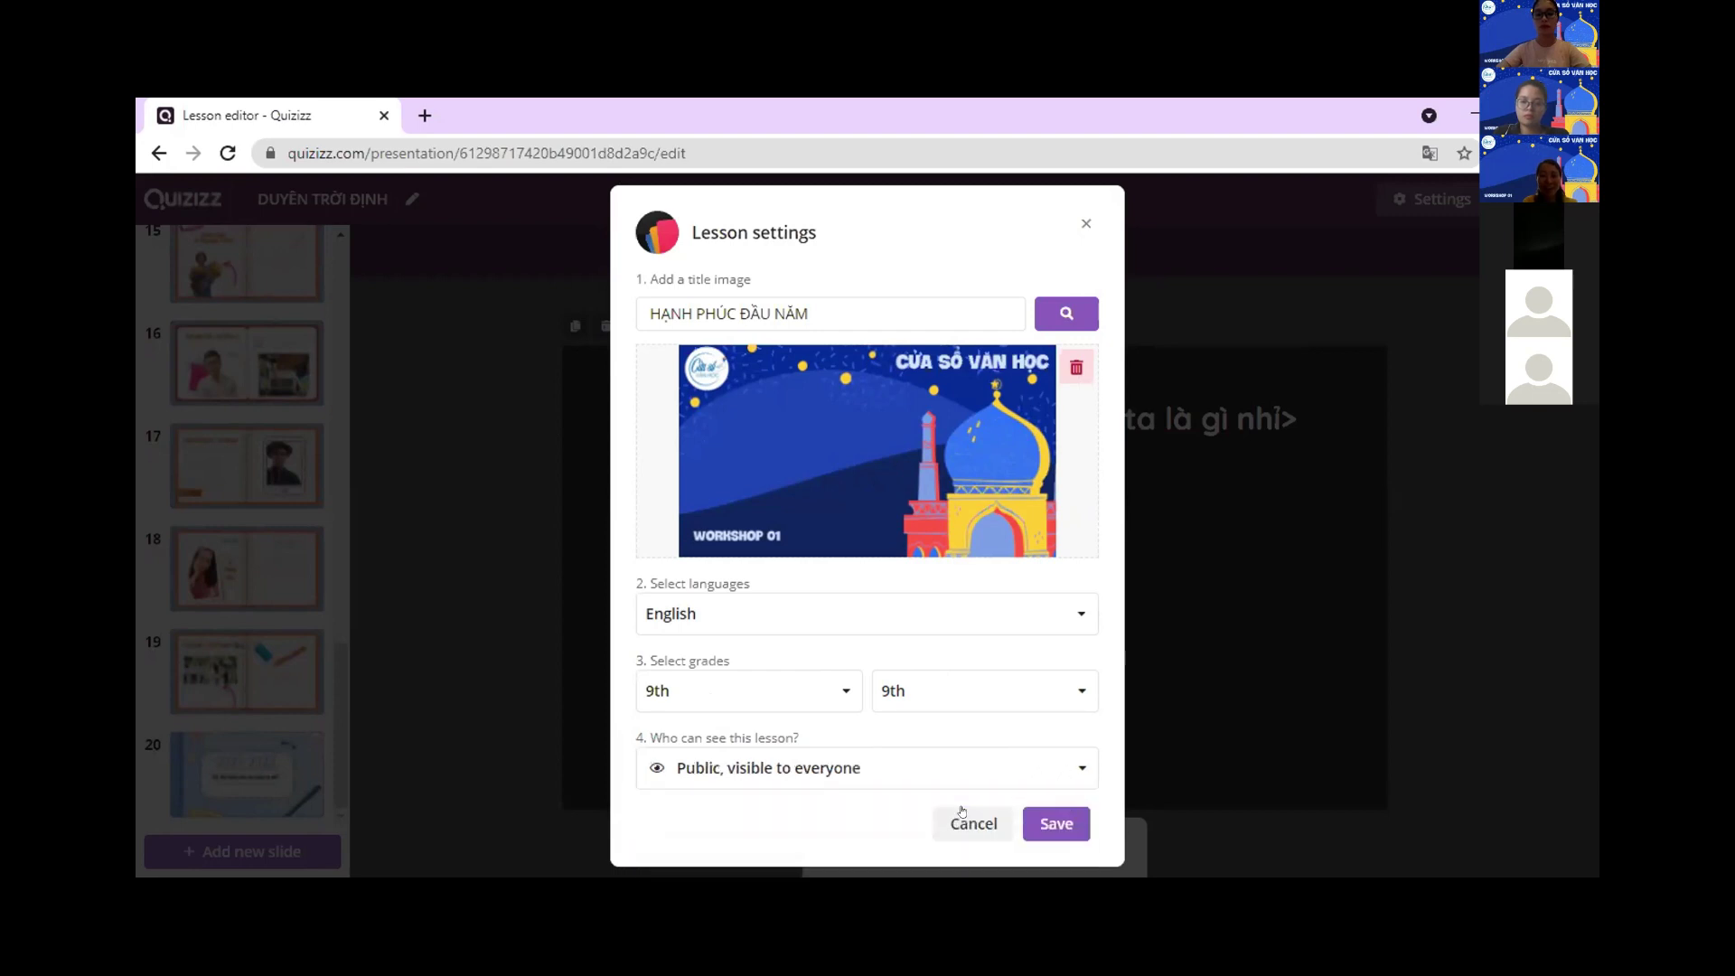
left_click(1050, 825)
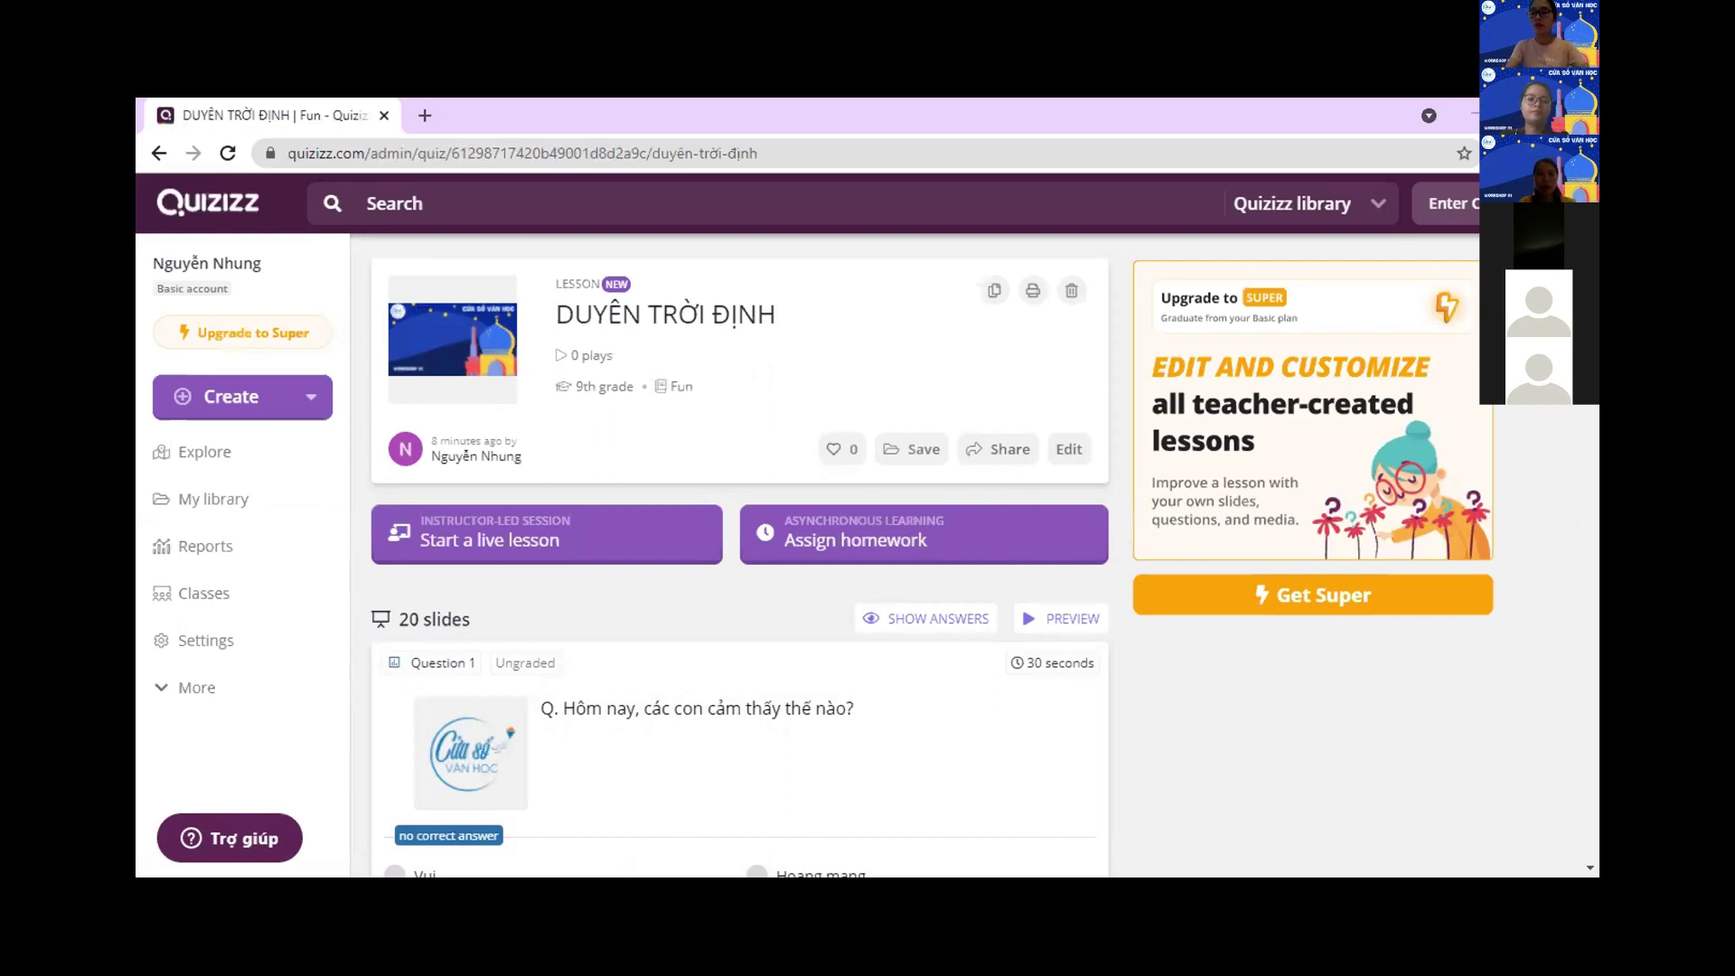
- Copy the lesson's public link from its sharing invite and close the invite
left_click(1014, 449)
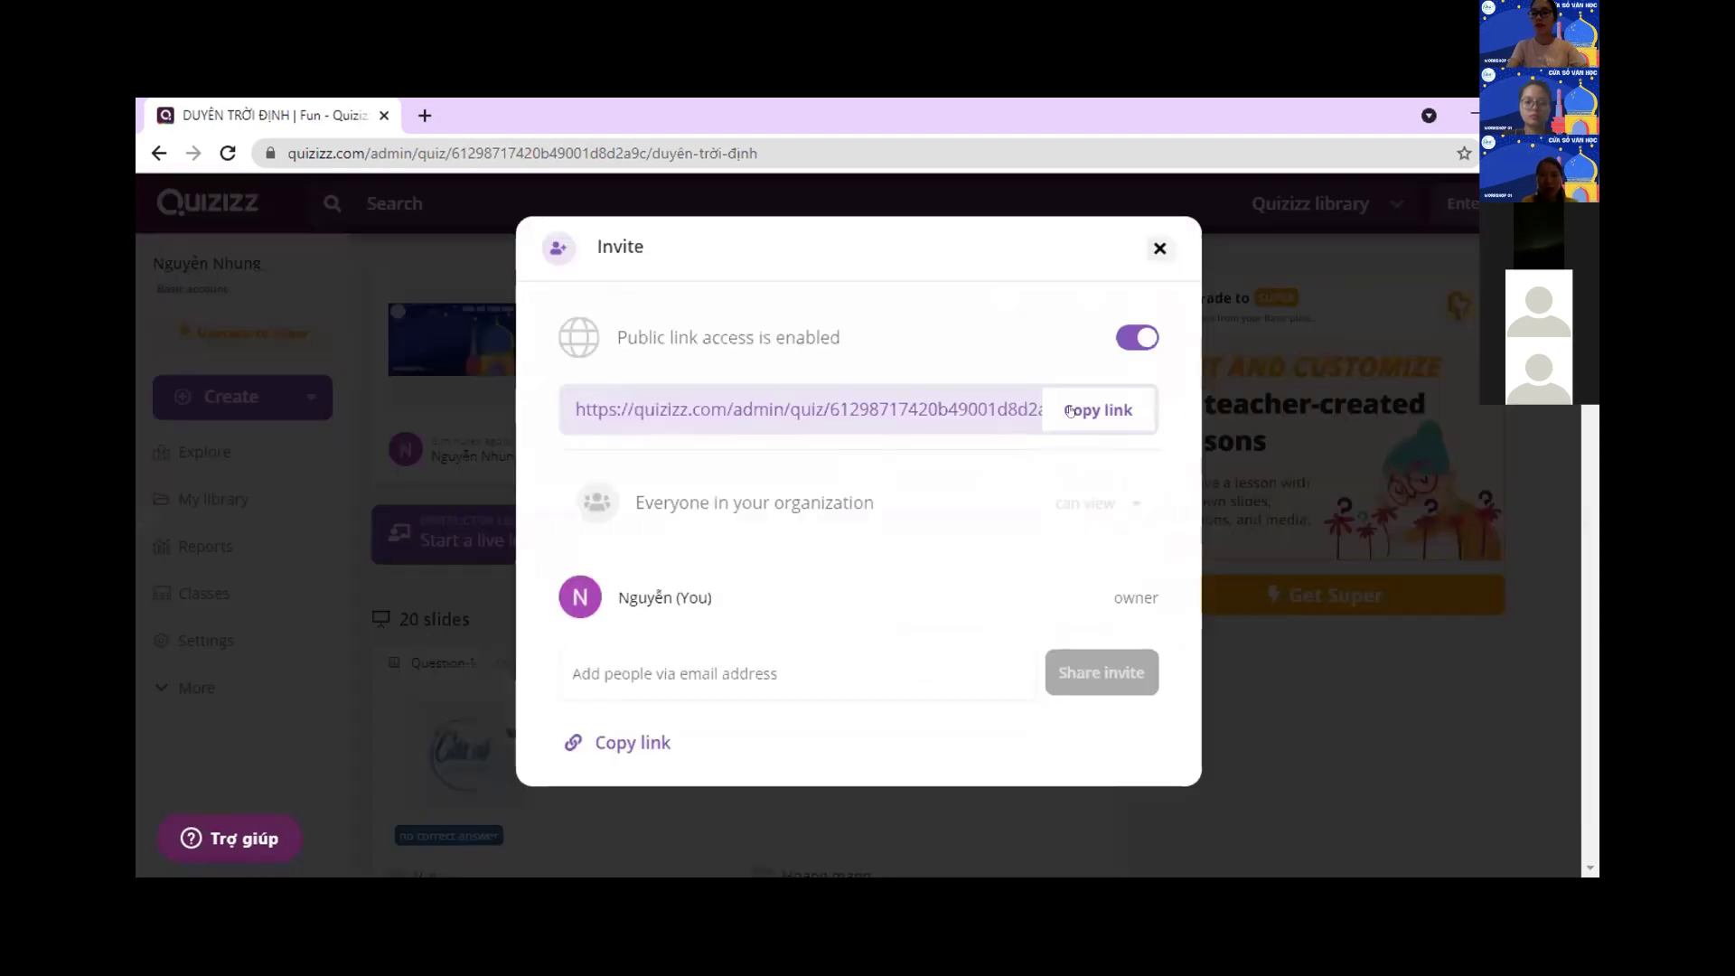
left_click(1083, 403)
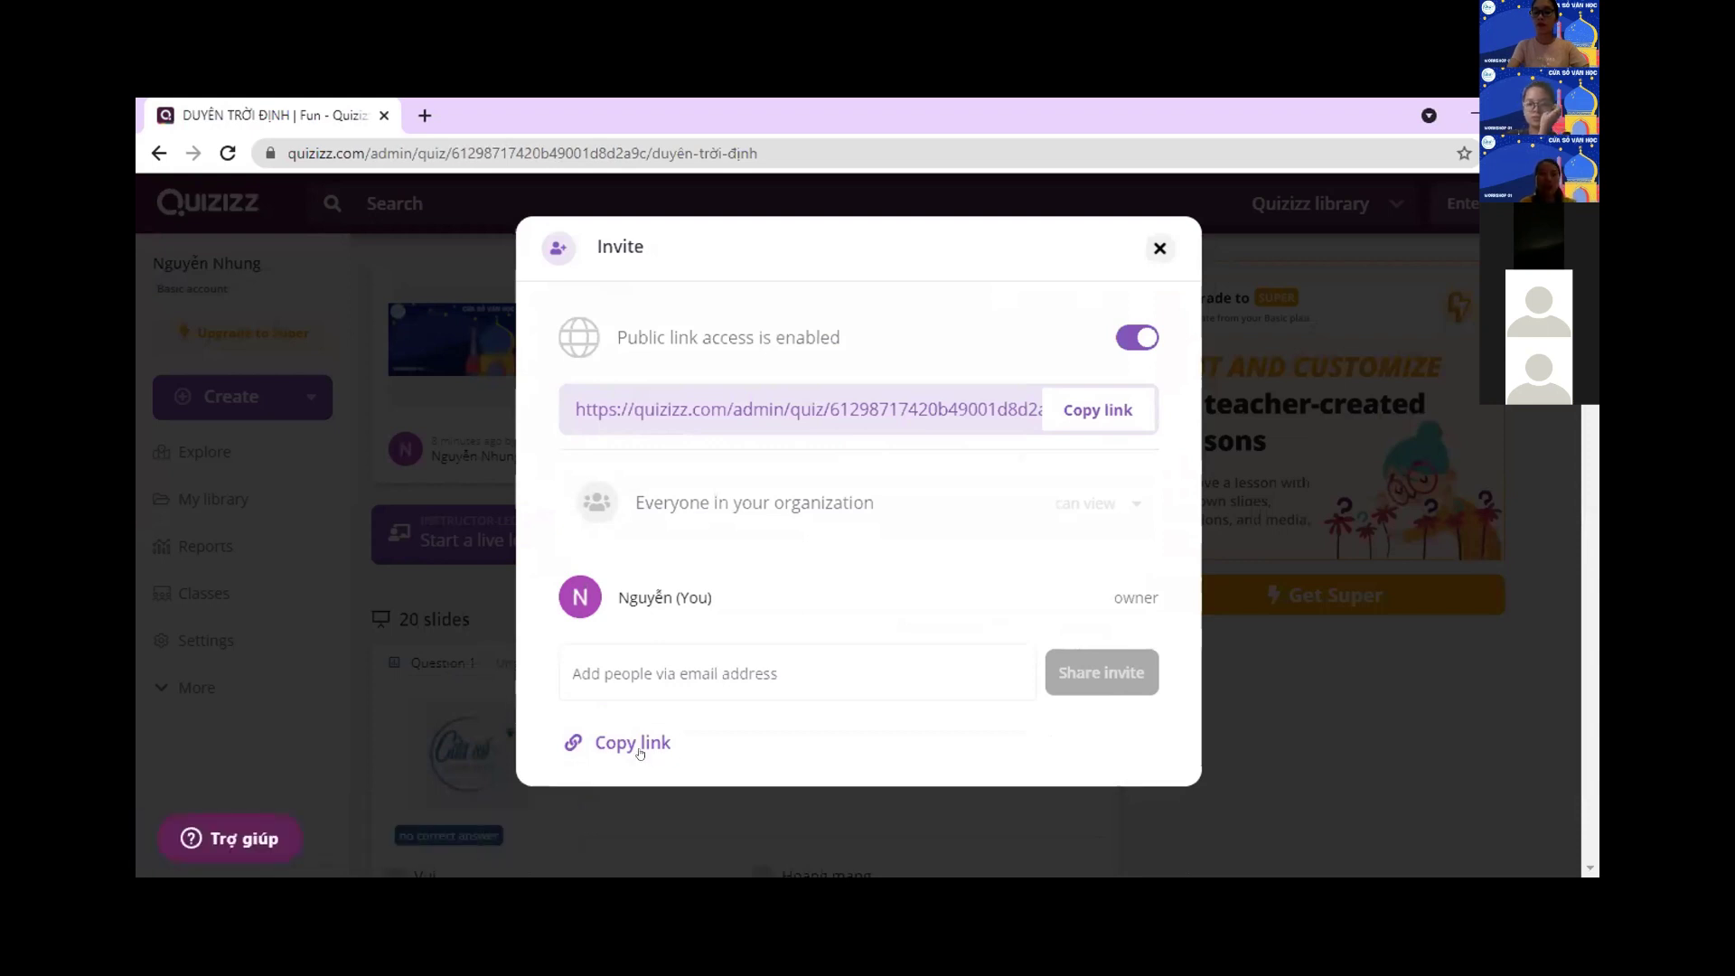
left_click(634, 743)
left_click(1155, 251)
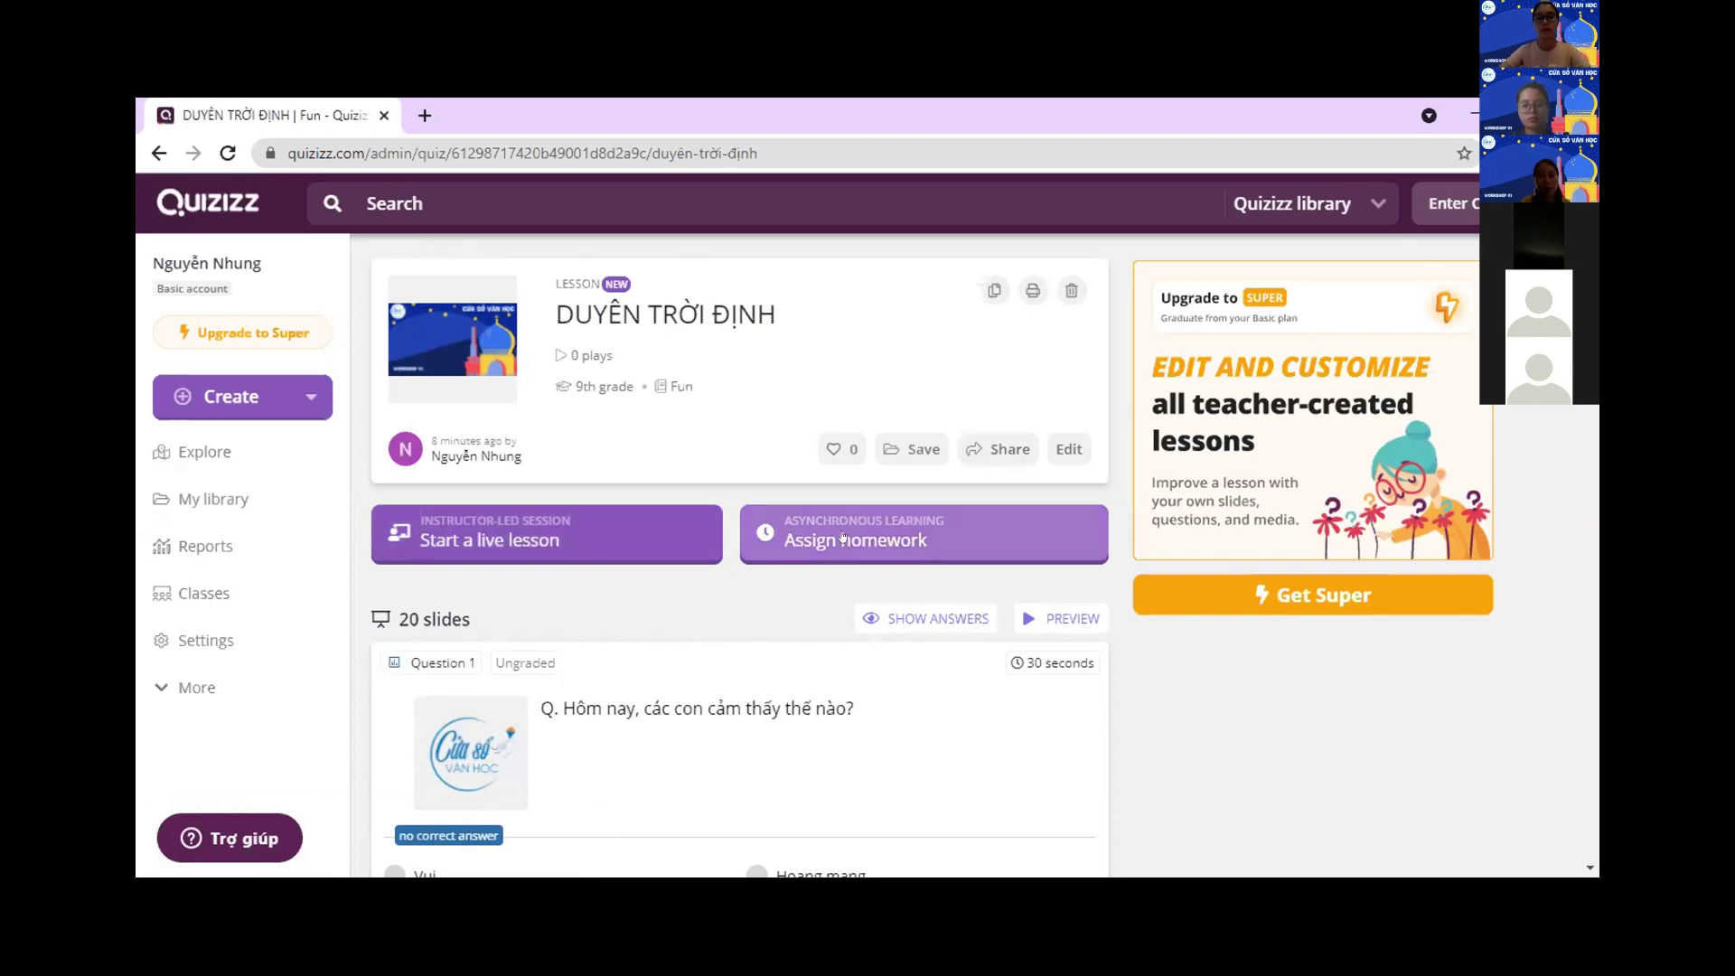
- Start the lesson as a live session in presentation mode, and copy its join link address and game code
left_click(626, 534)
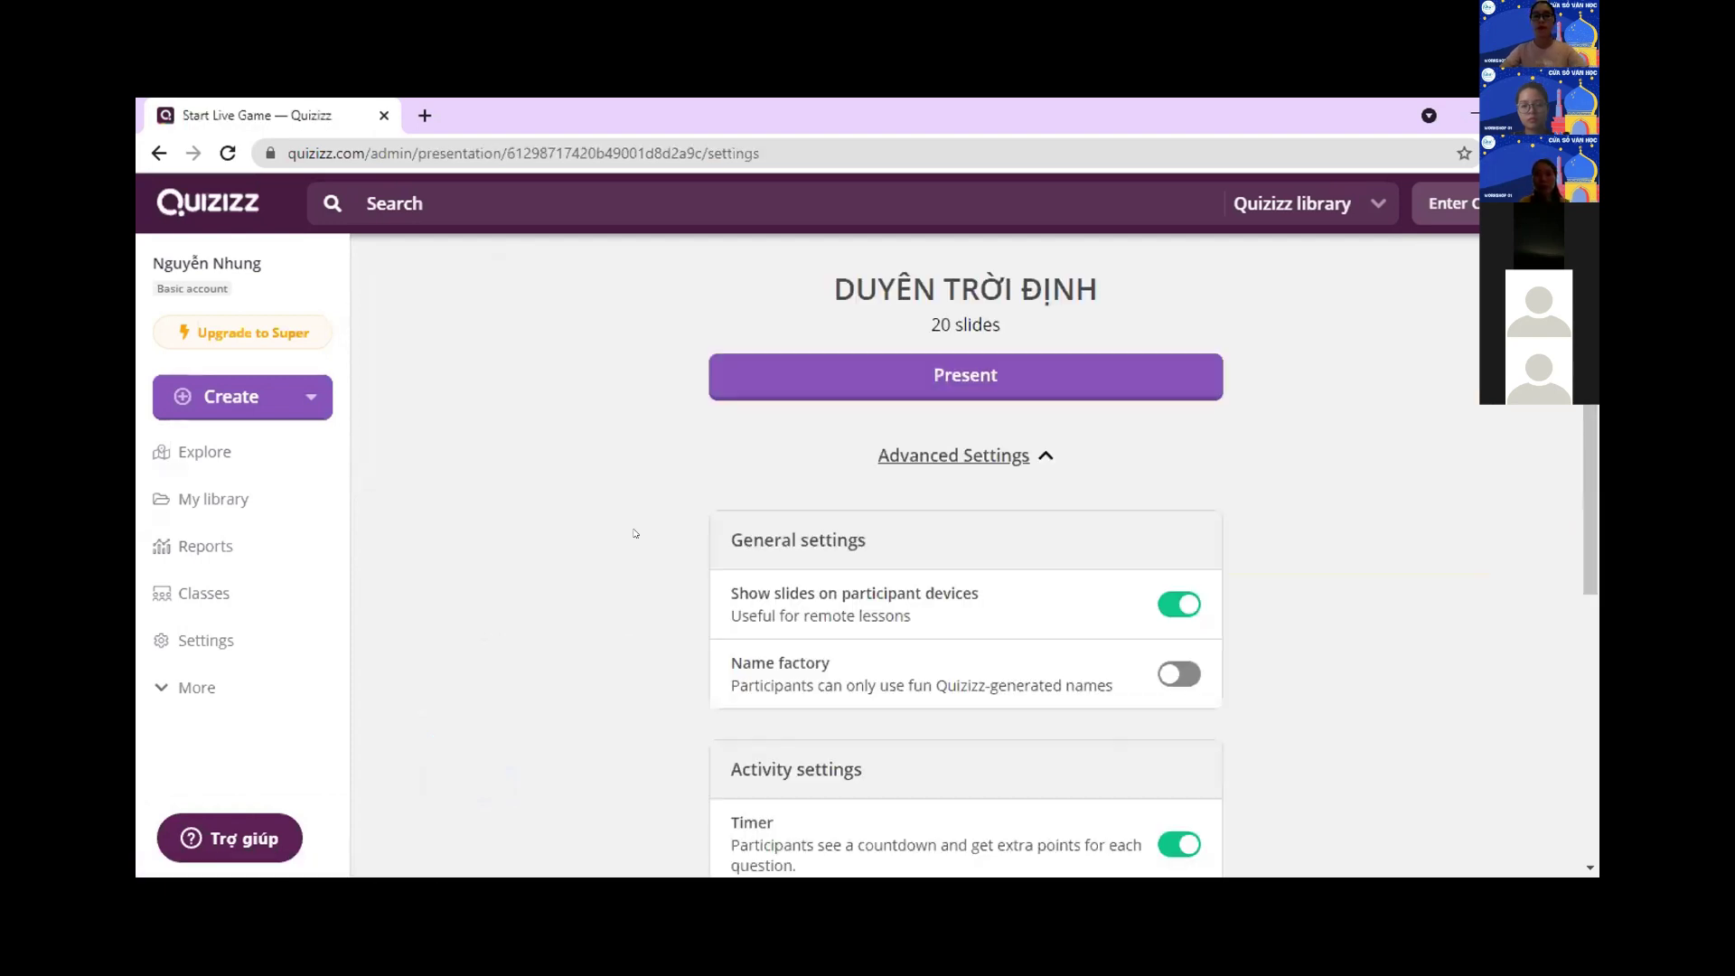
left_click(1021, 379)
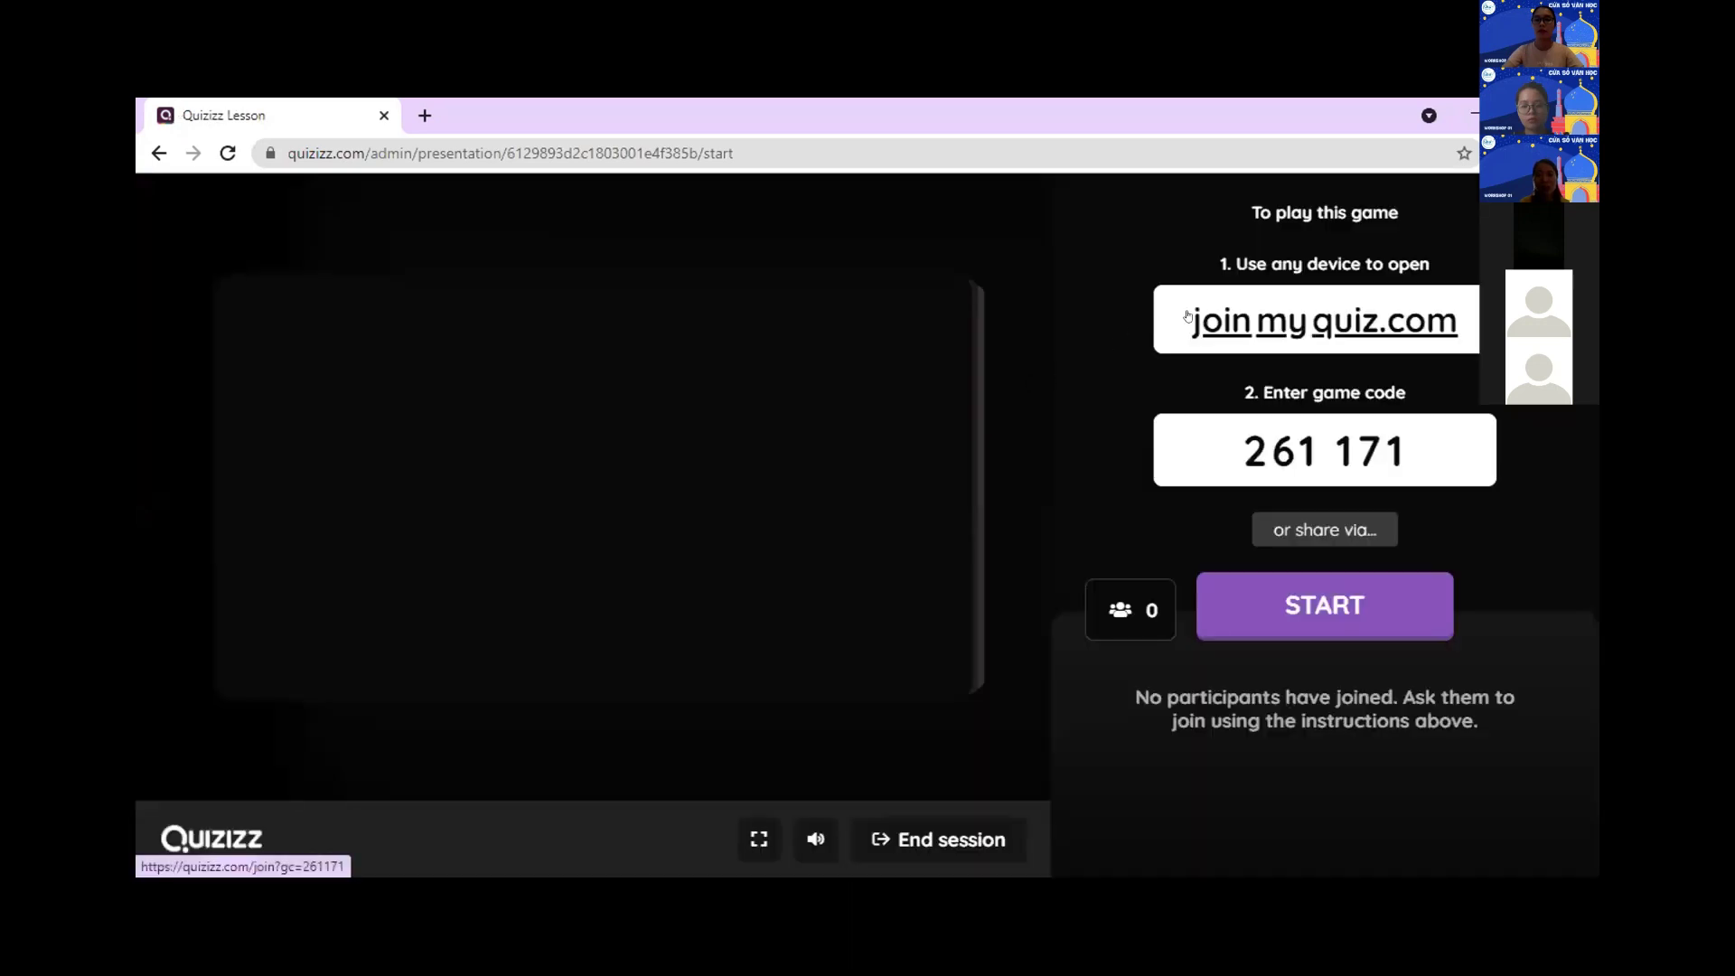
right_click(1189, 314)
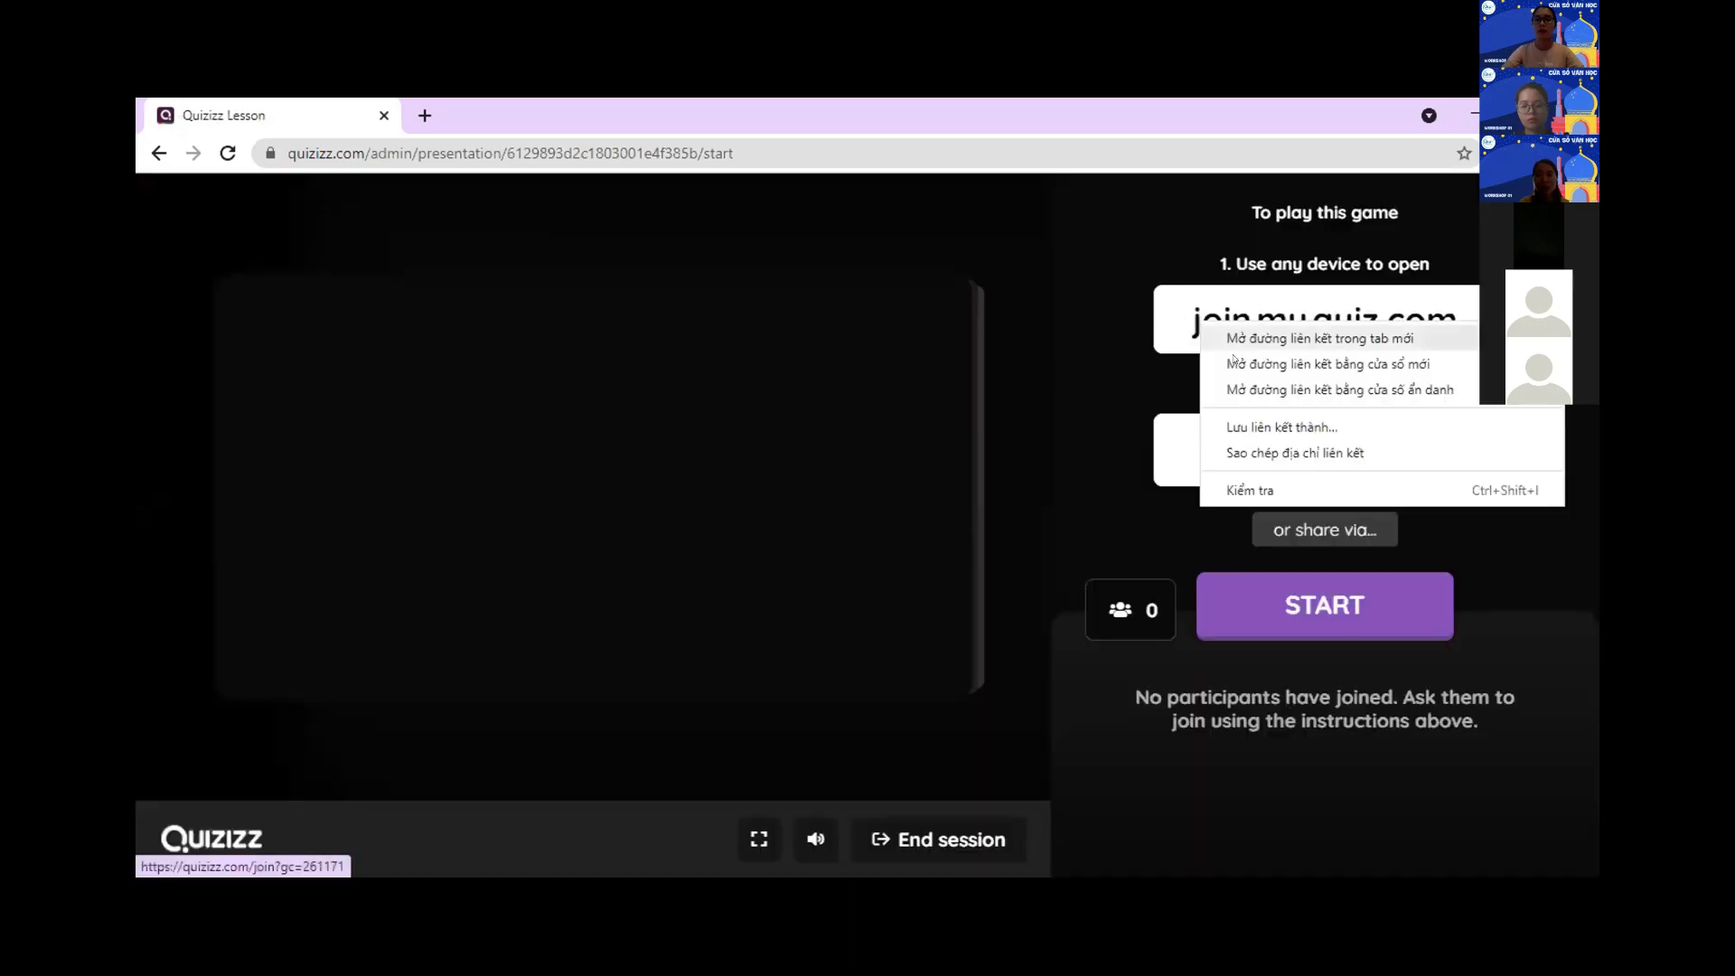
left_click(1256, 450)
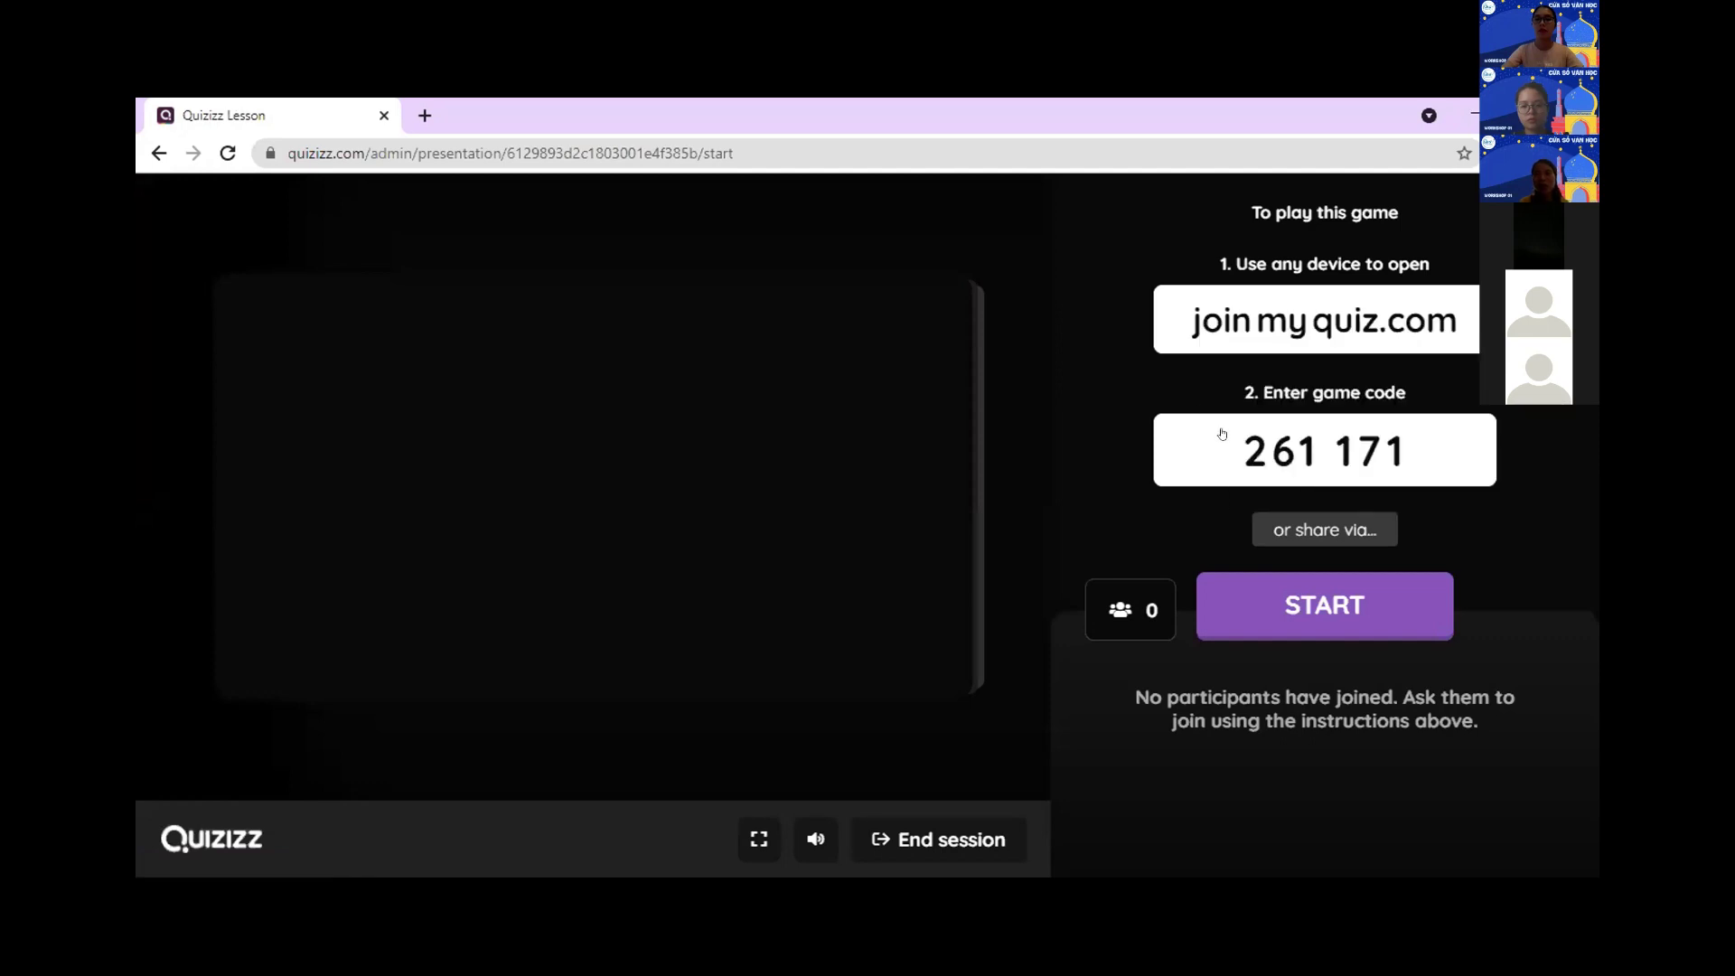
left_click_drag(1222, 433, 1426, 449)
left_click(1426, 448)
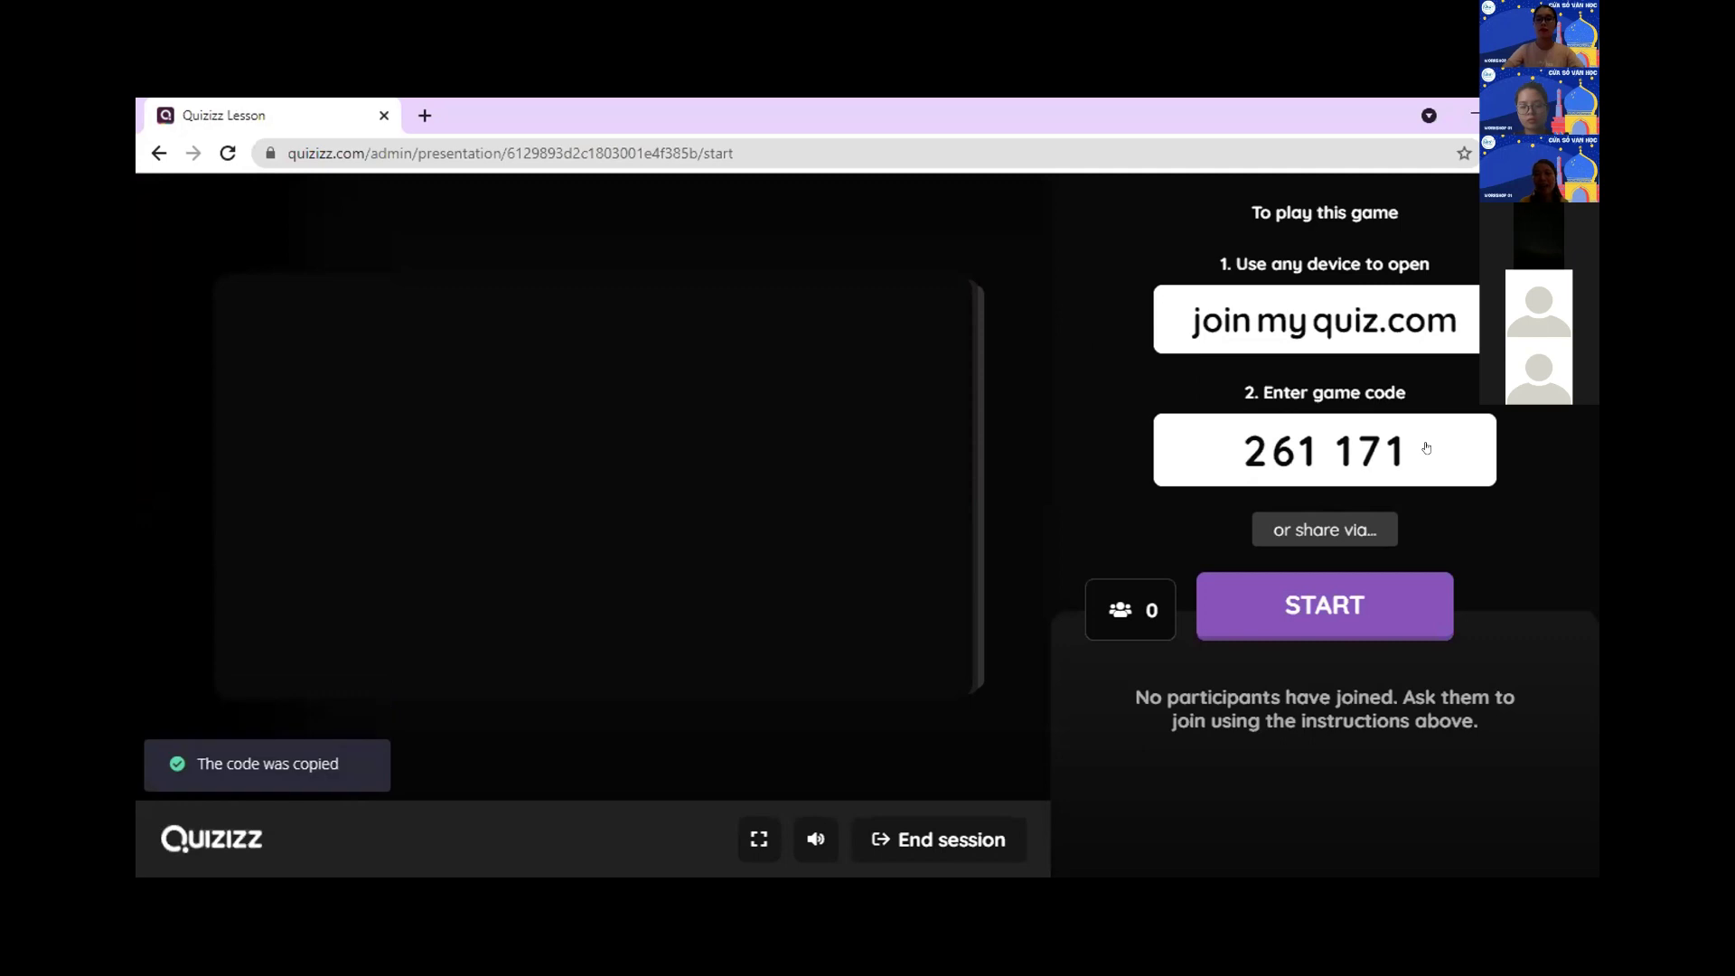
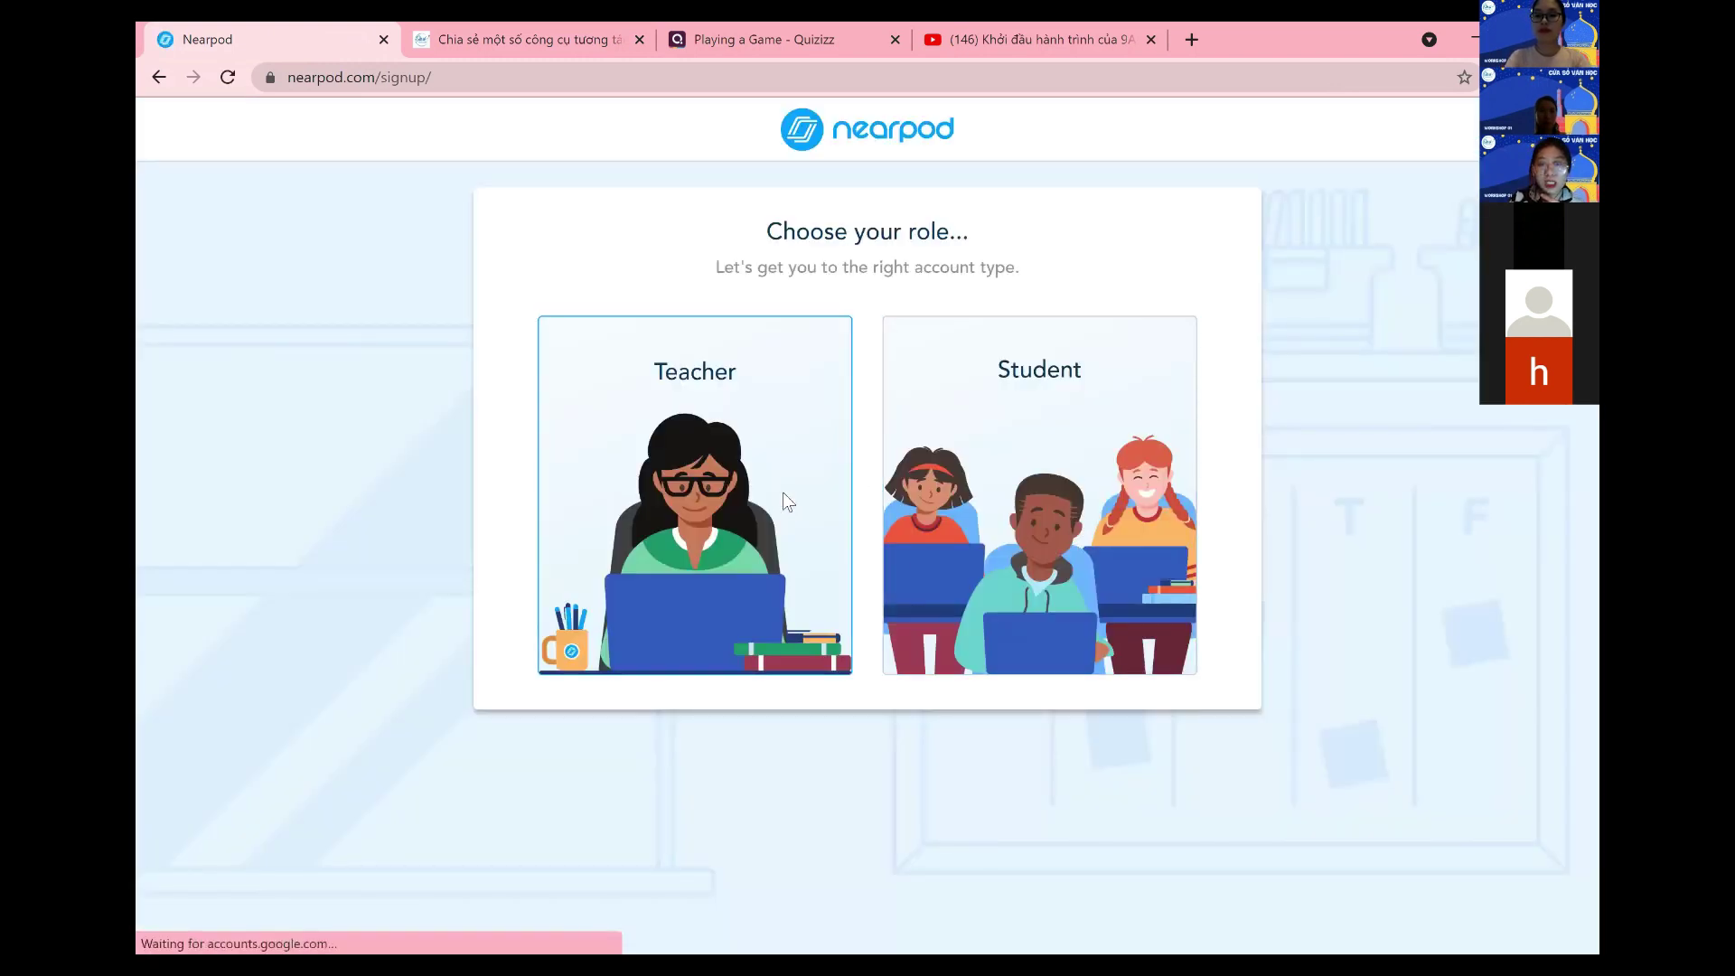
- In Nearpod, choose the Teacher role and sign up with an existing Google account
left_click(783, 492)
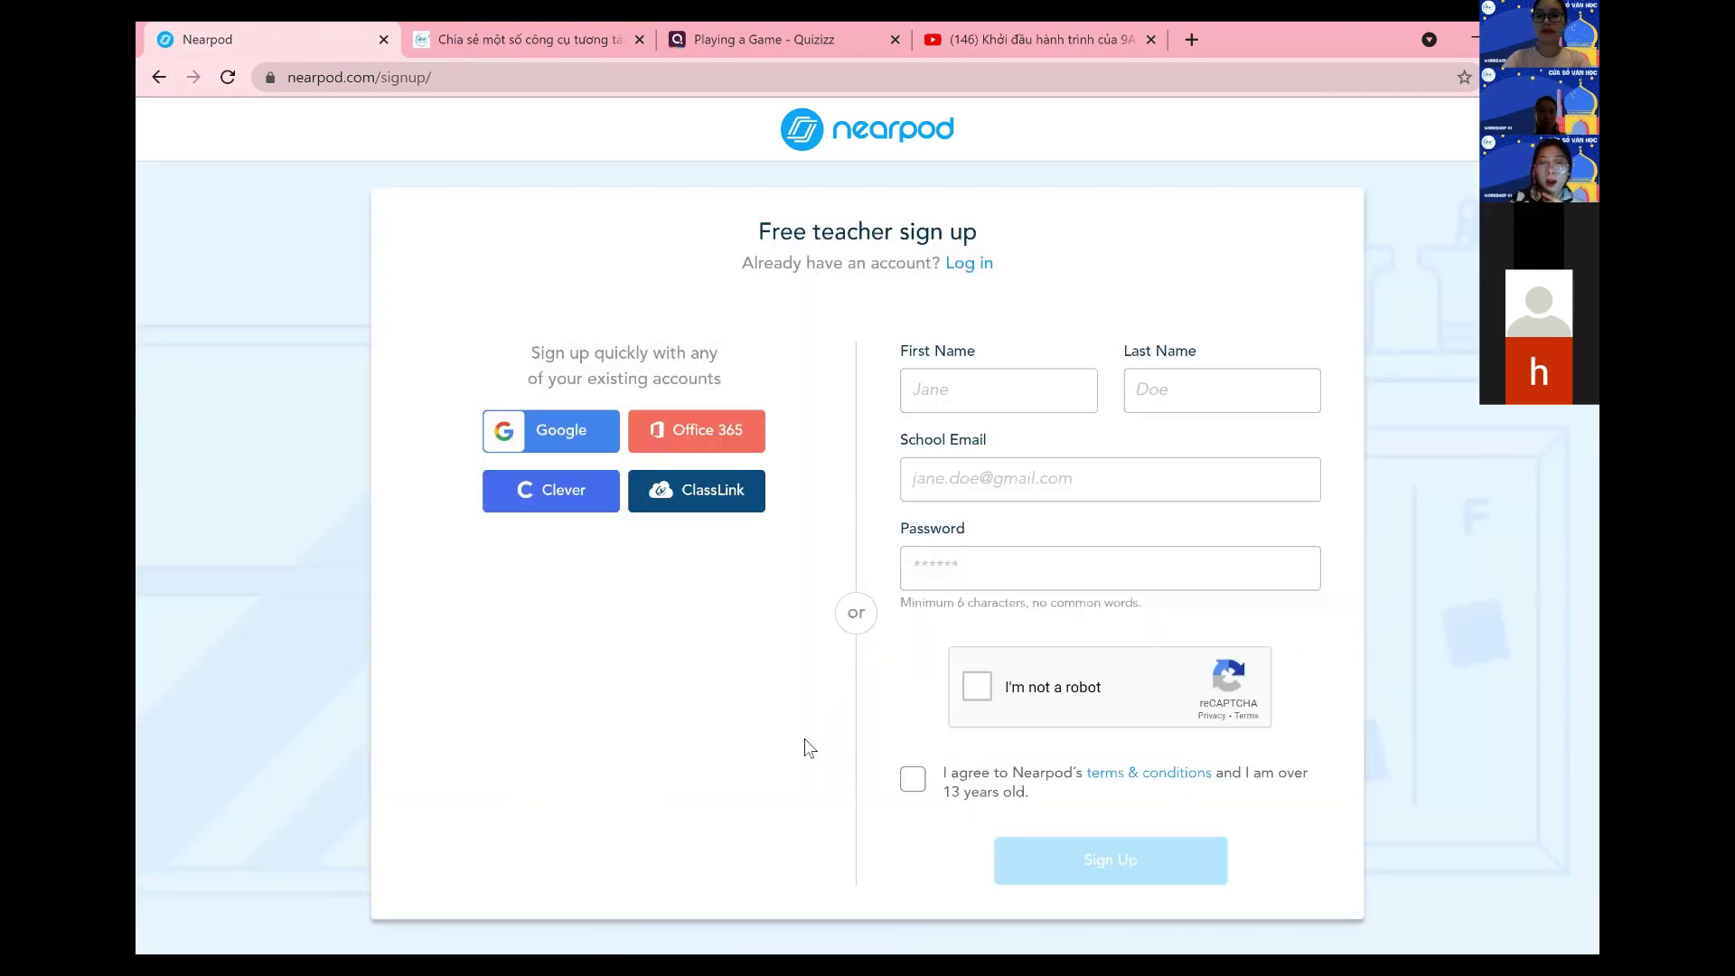
left_click(574, 443)
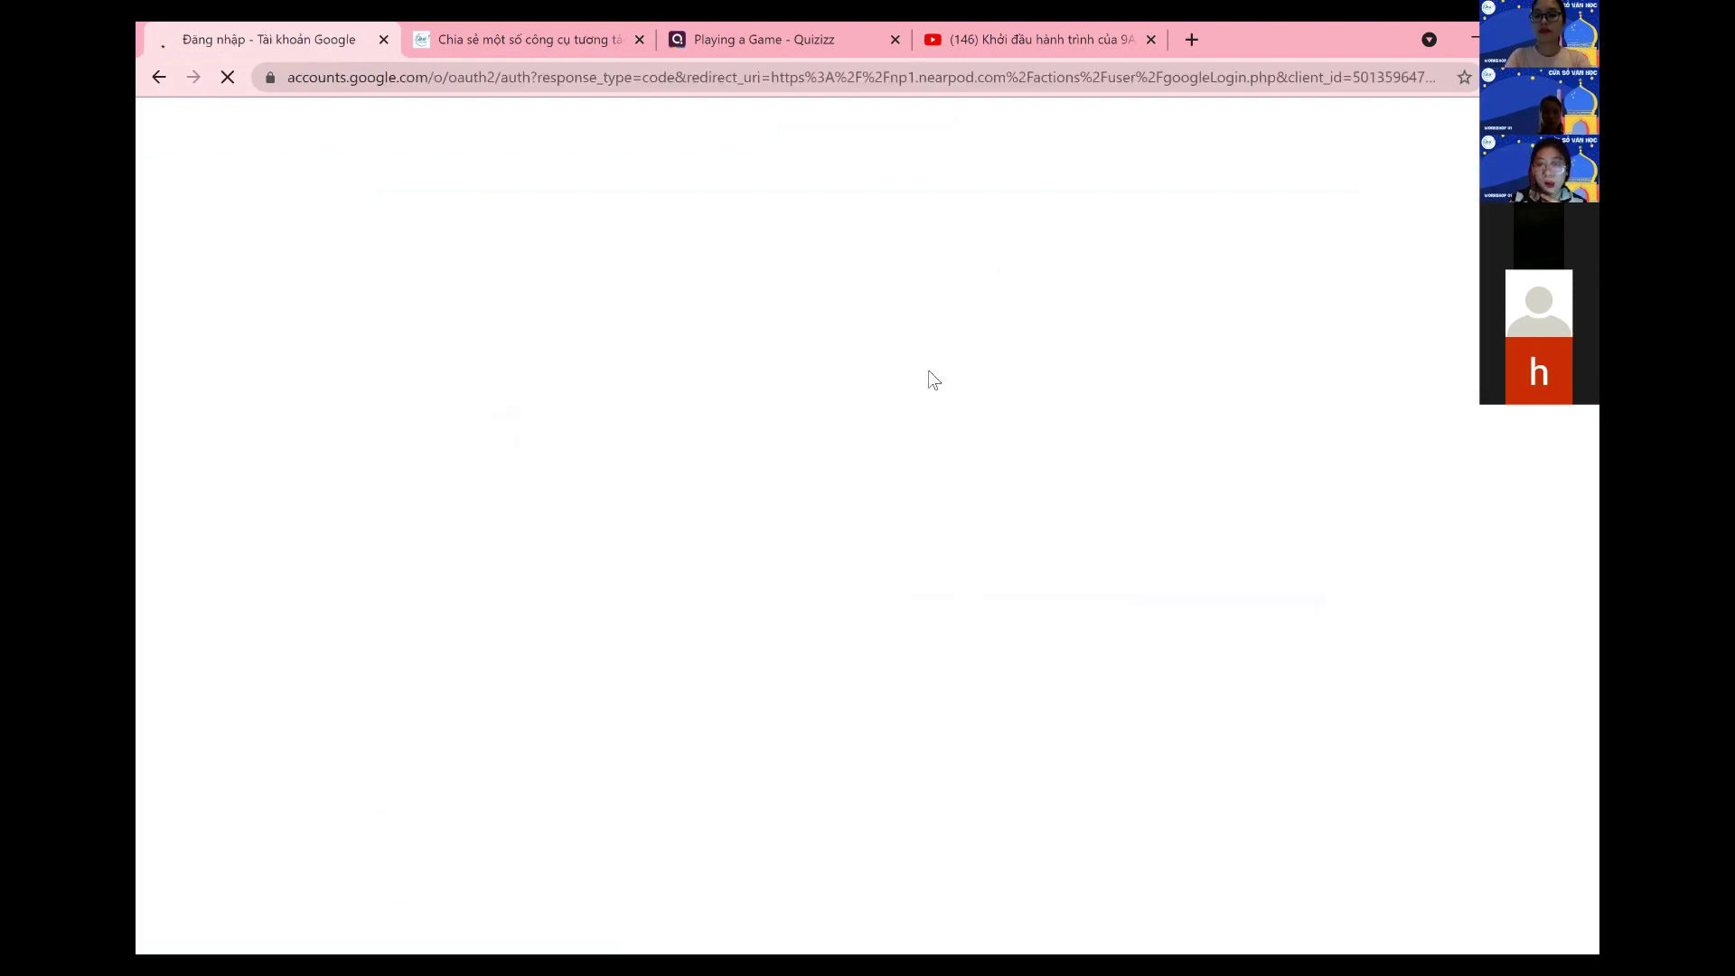
left_click(840, 451)
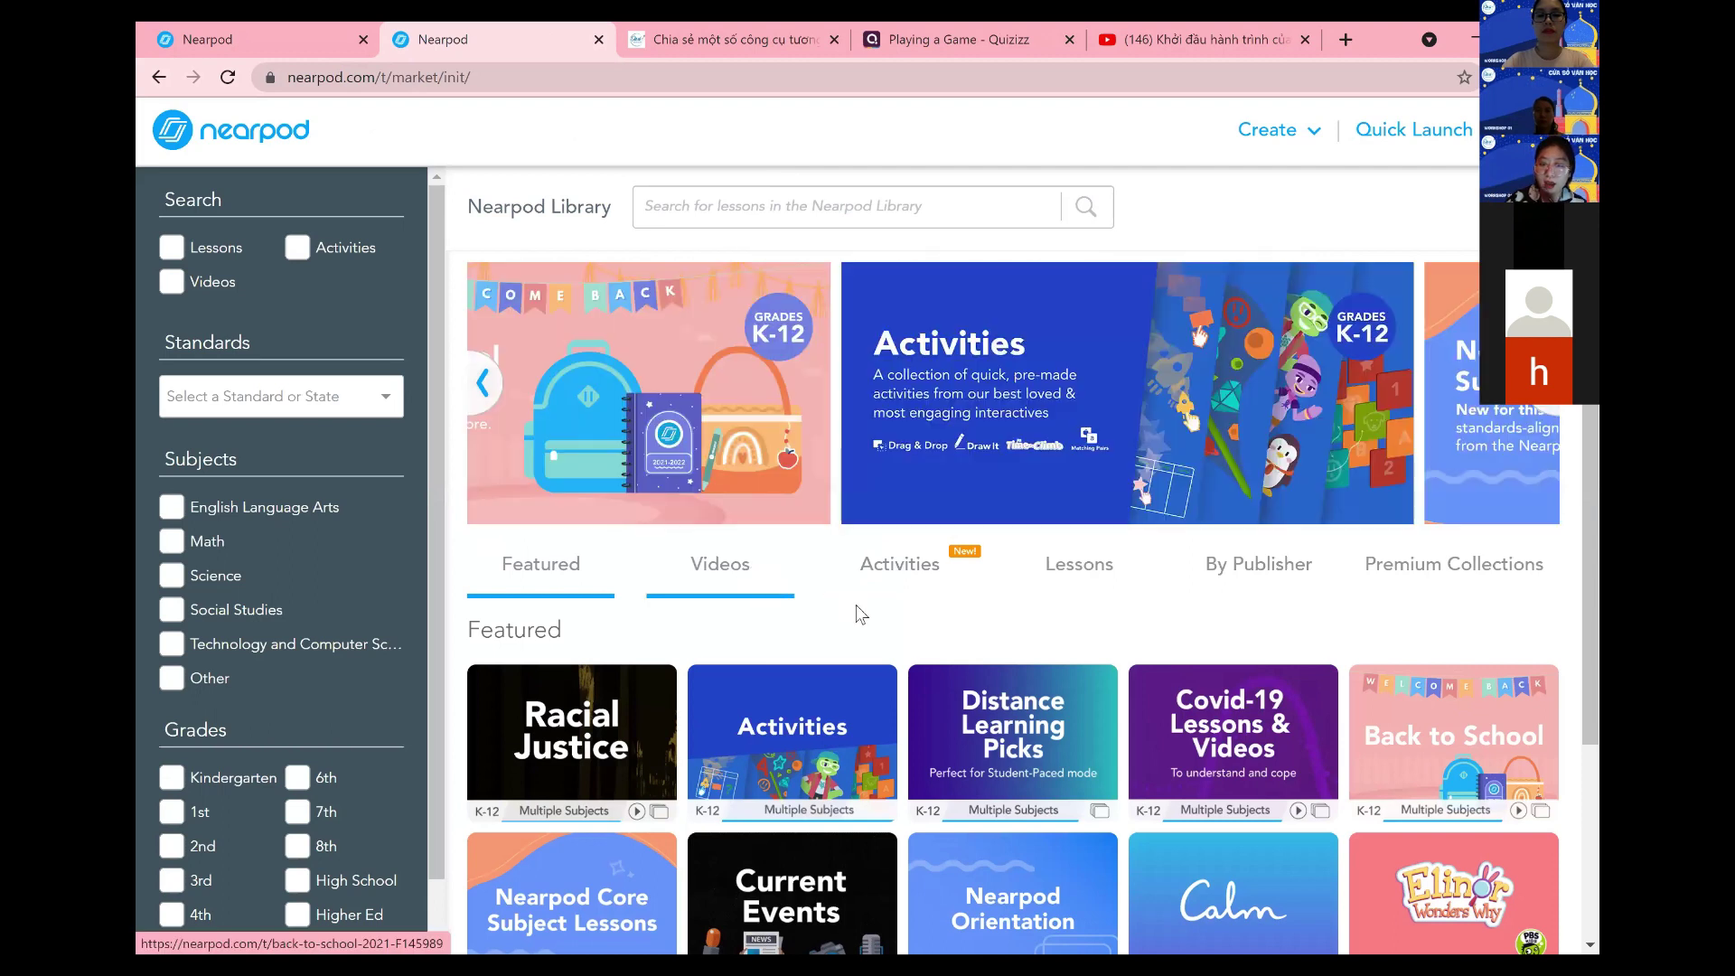
- Browse the Nearpod Library's Activities, Lessons, Premium Collections and Featured sections, and leaf through its banner carousel
scroll(901, 485, "down", 1)
left_click(967, 479)
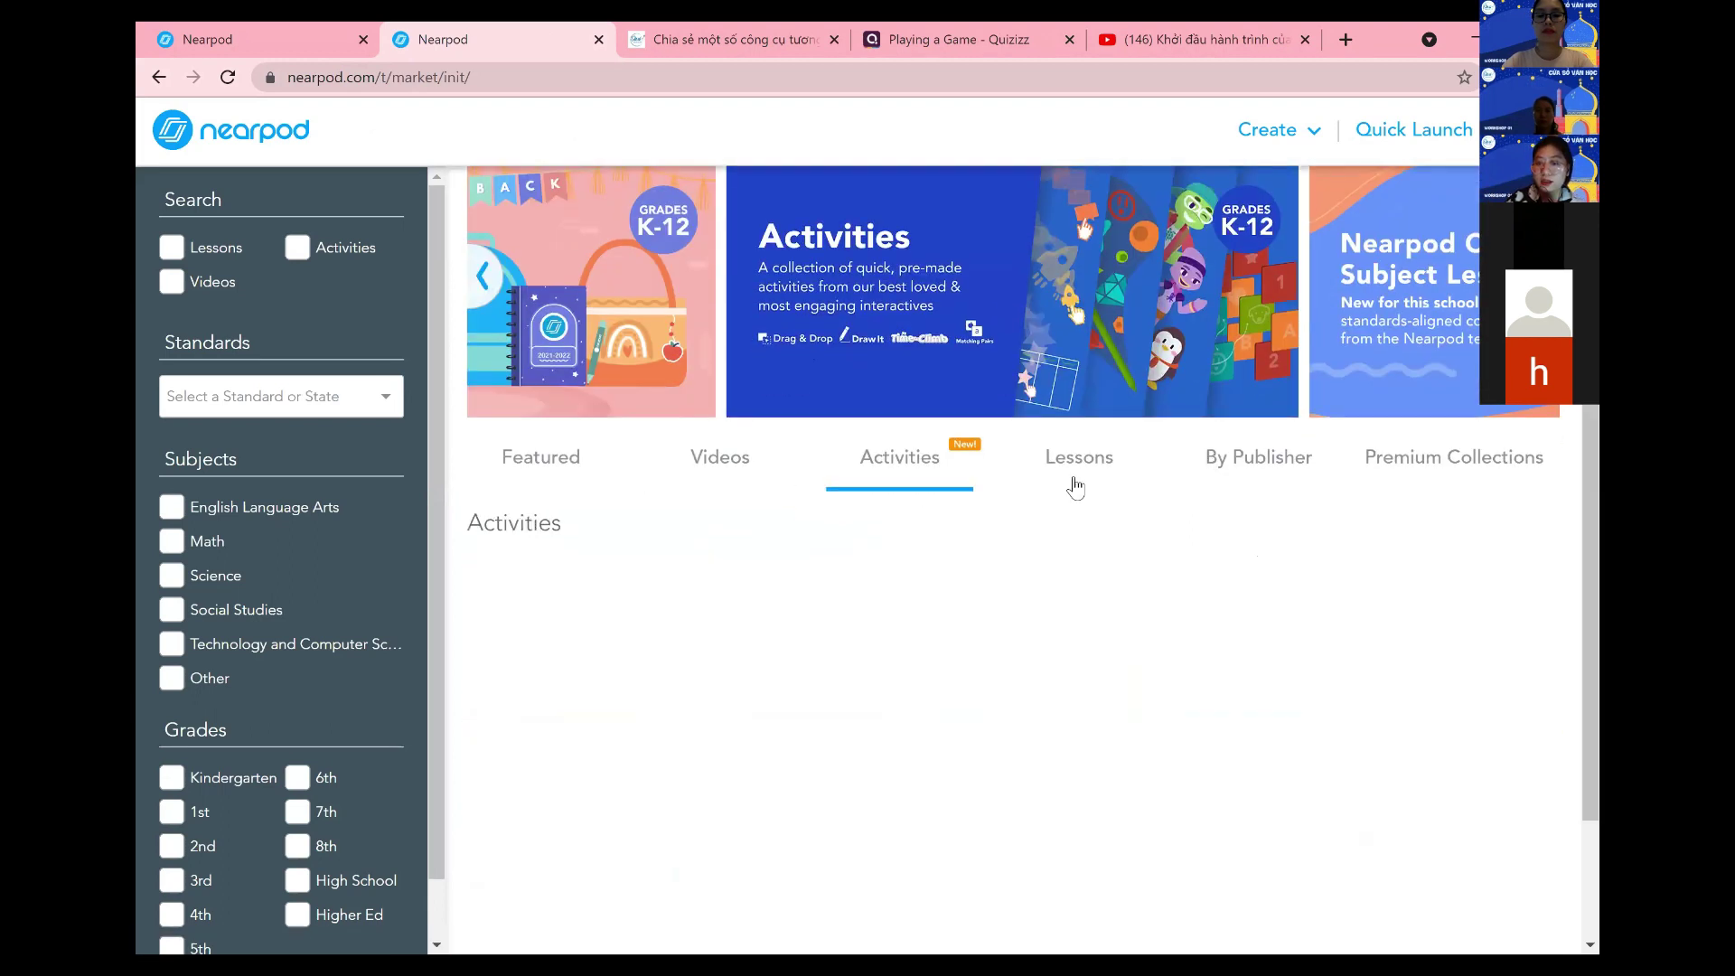
left_click(1094, 486)
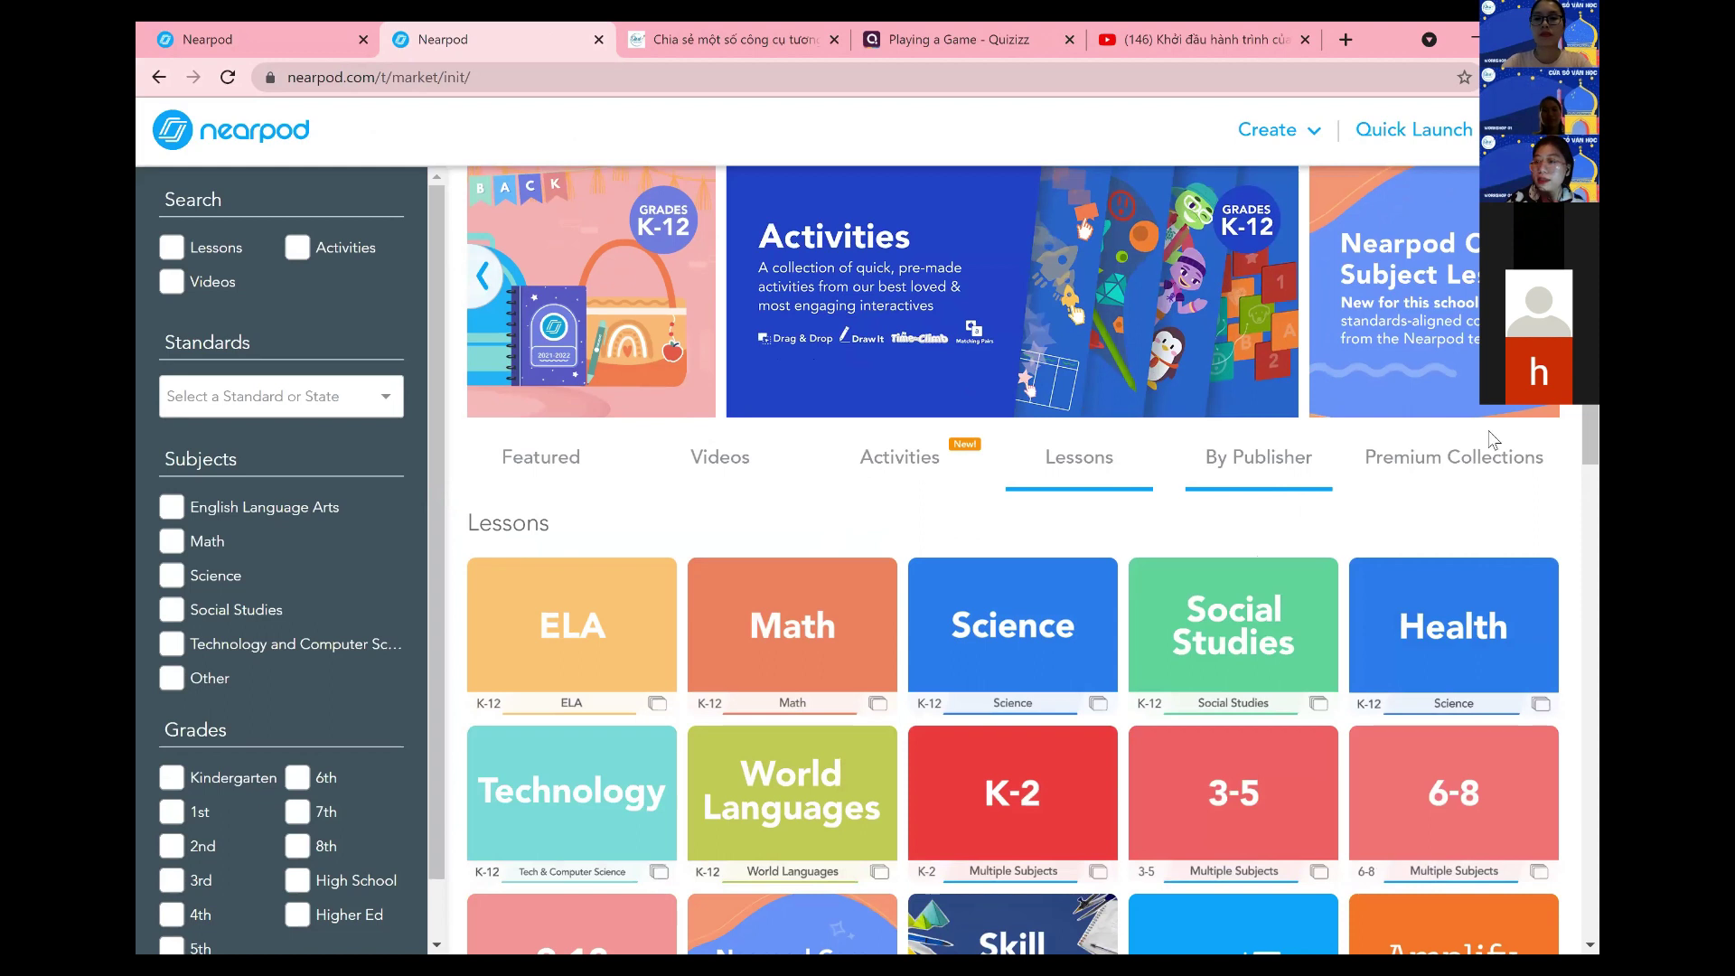
left_click(1379, 477)
left_click(886, 467)
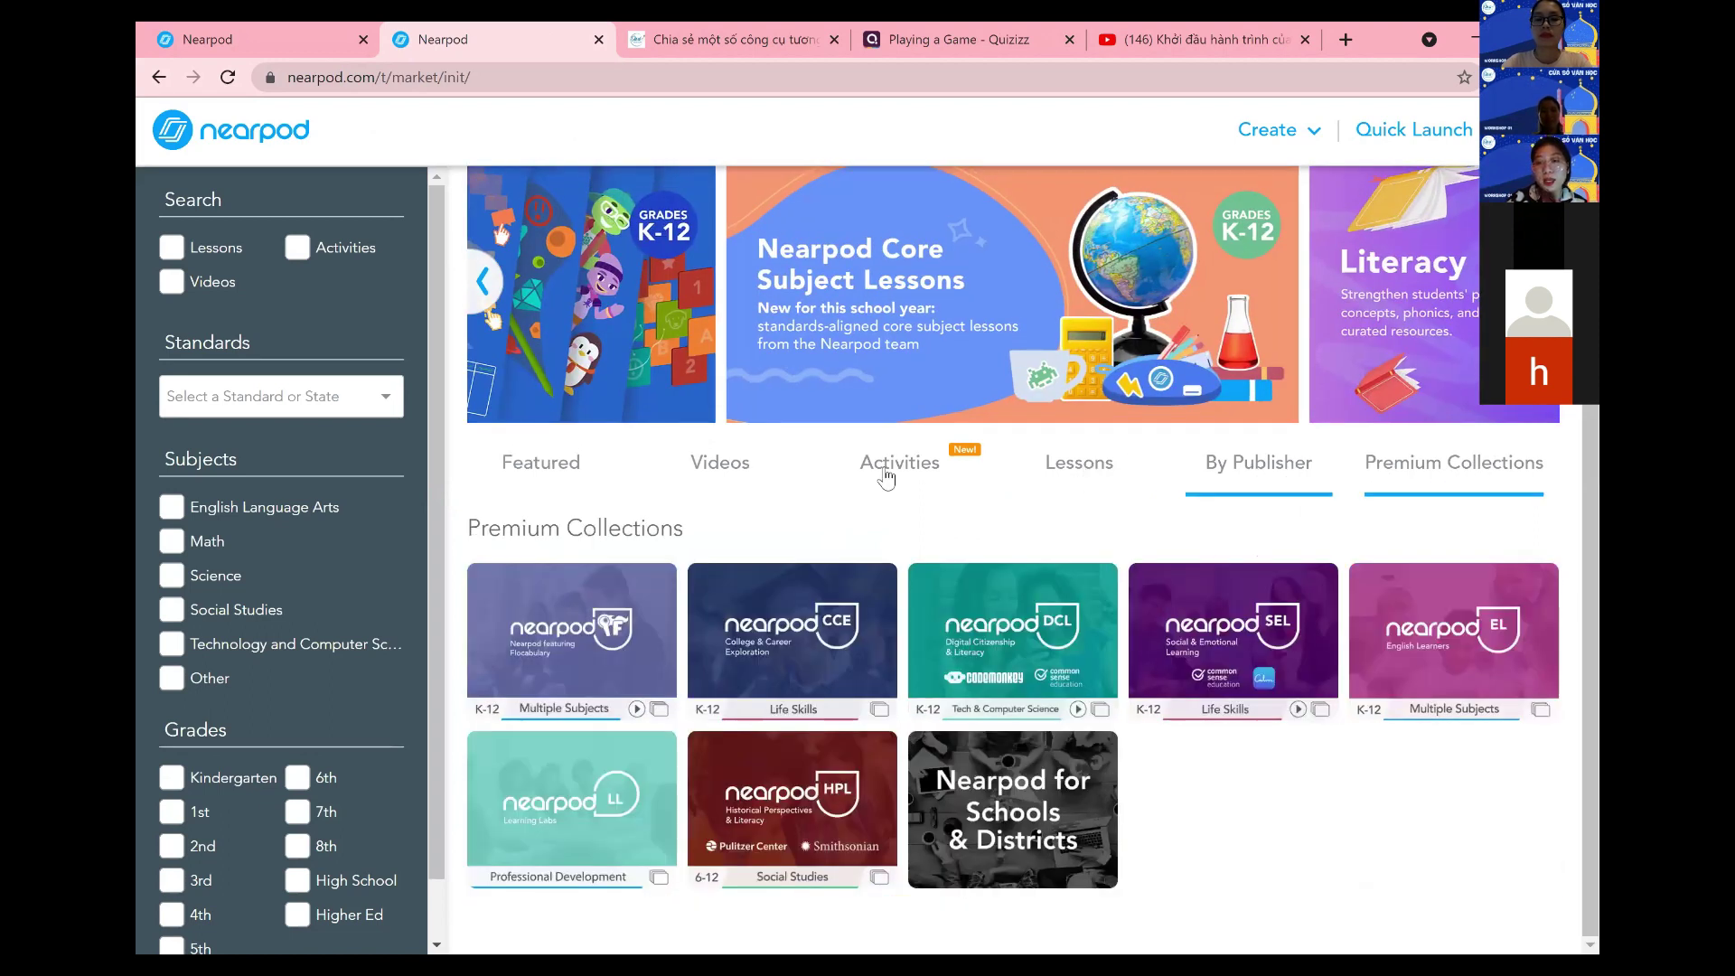
left_click(699, 481)
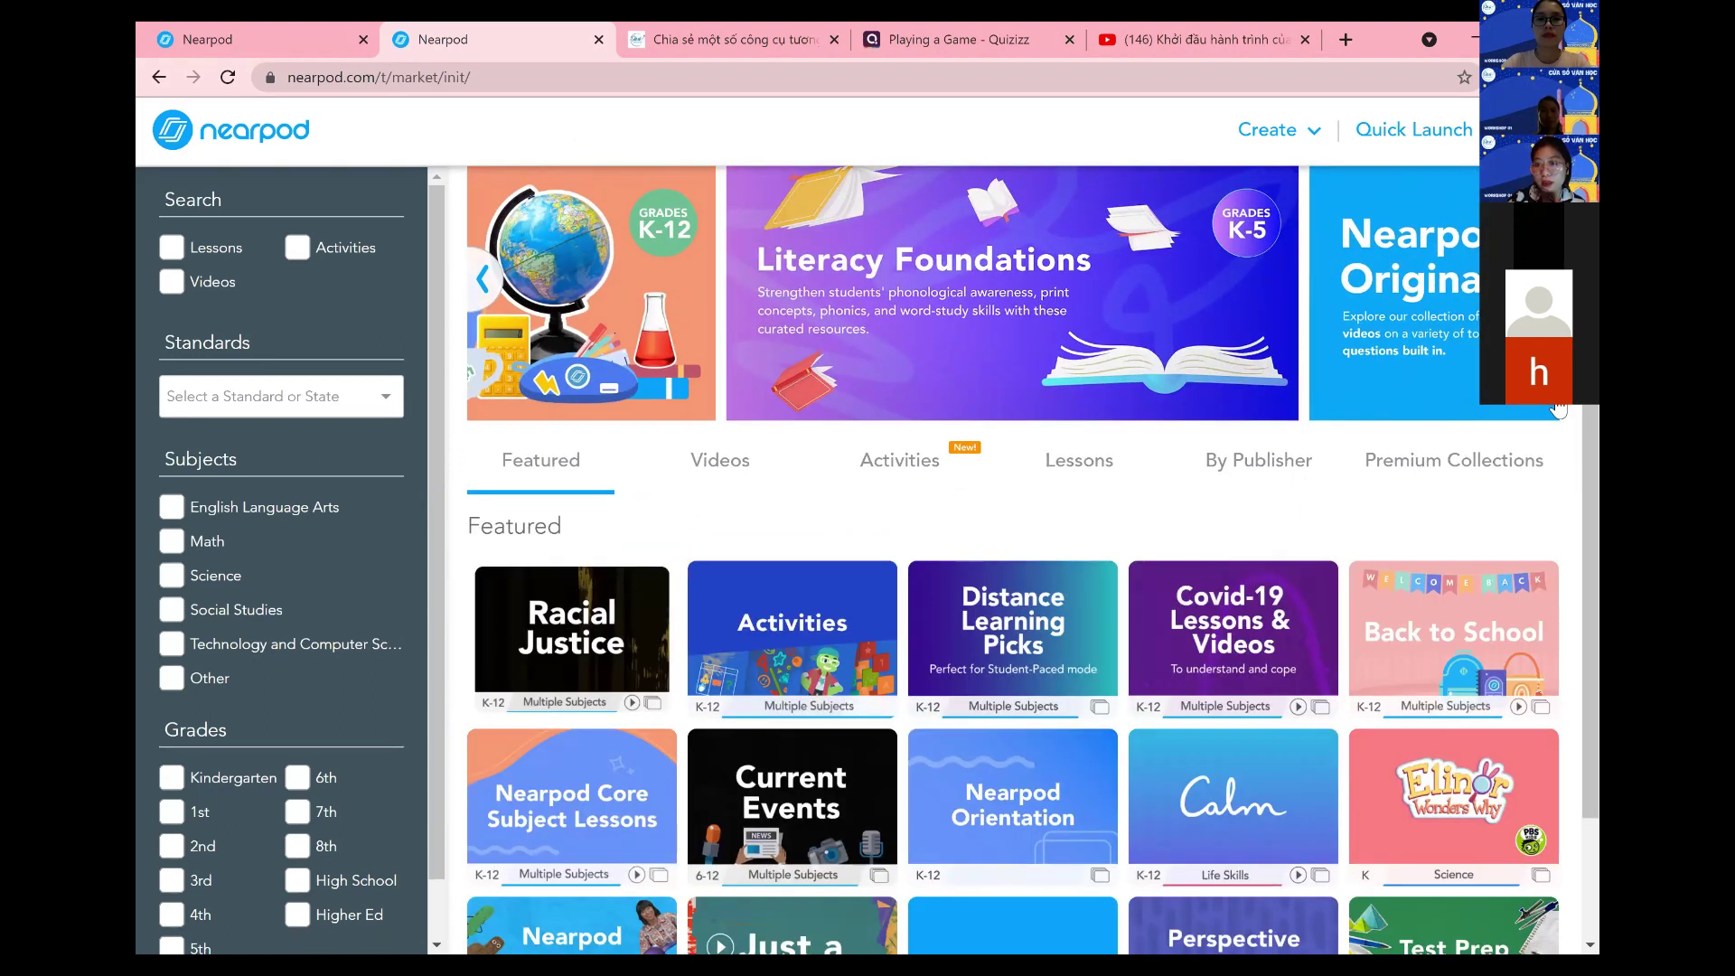
scroll(1556, 409, "up", 1)
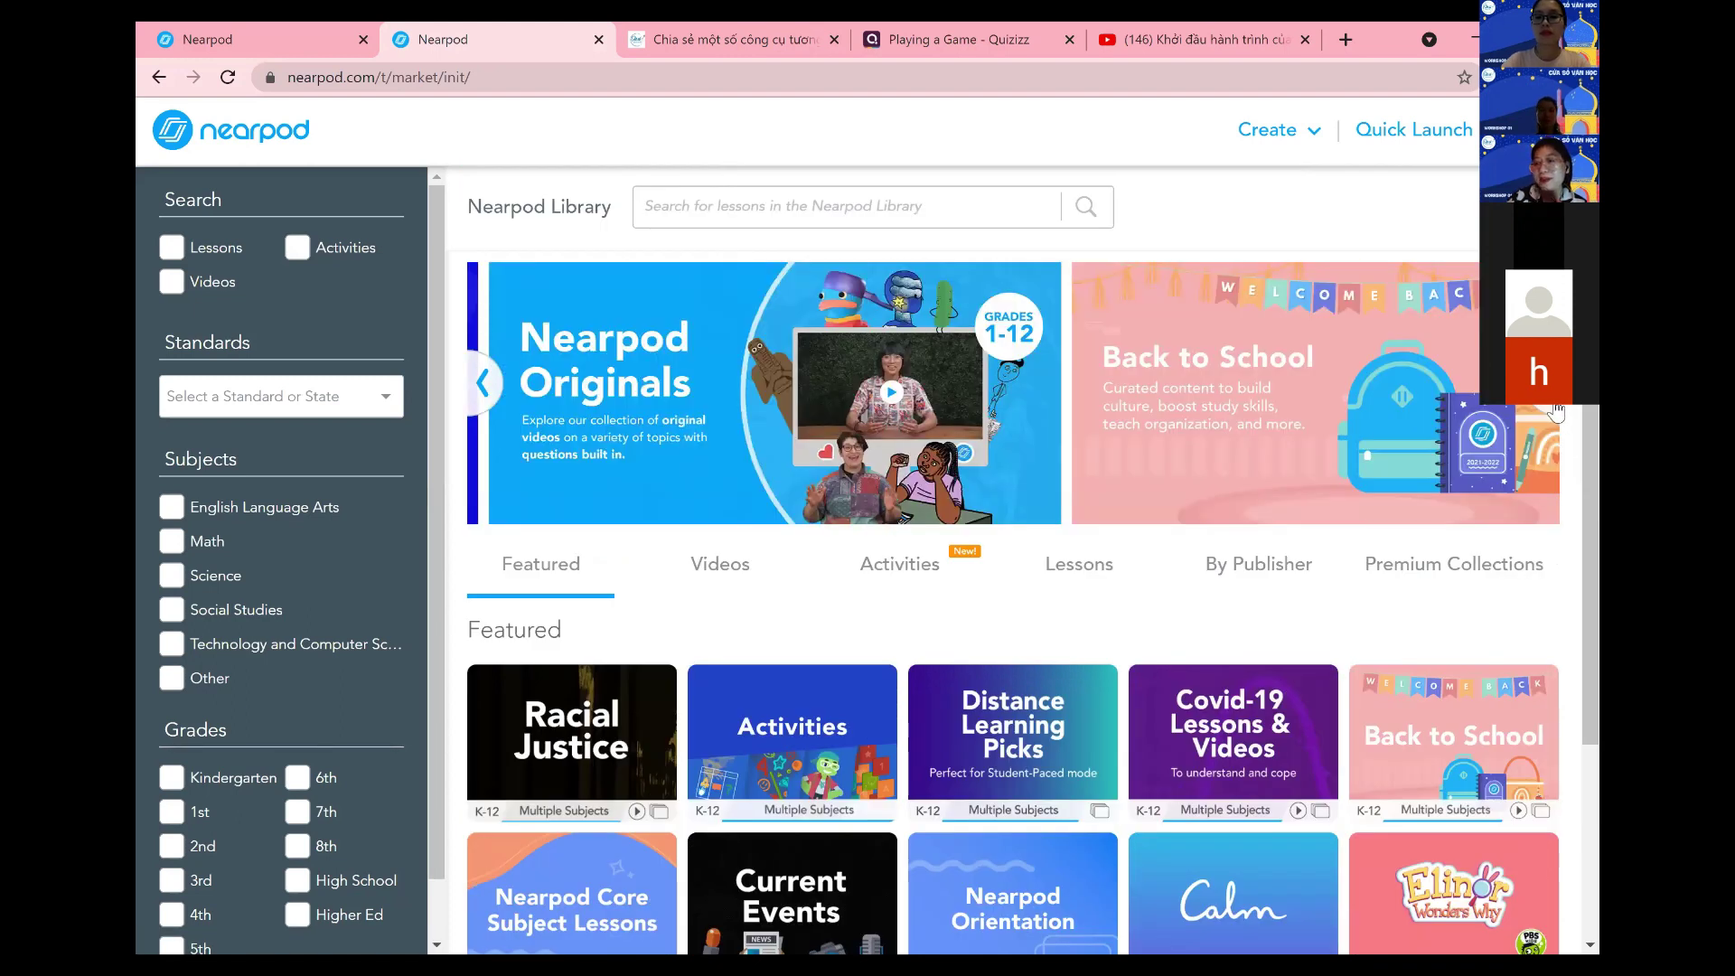
left_click(1556, 411)
left_click(1559, 404)
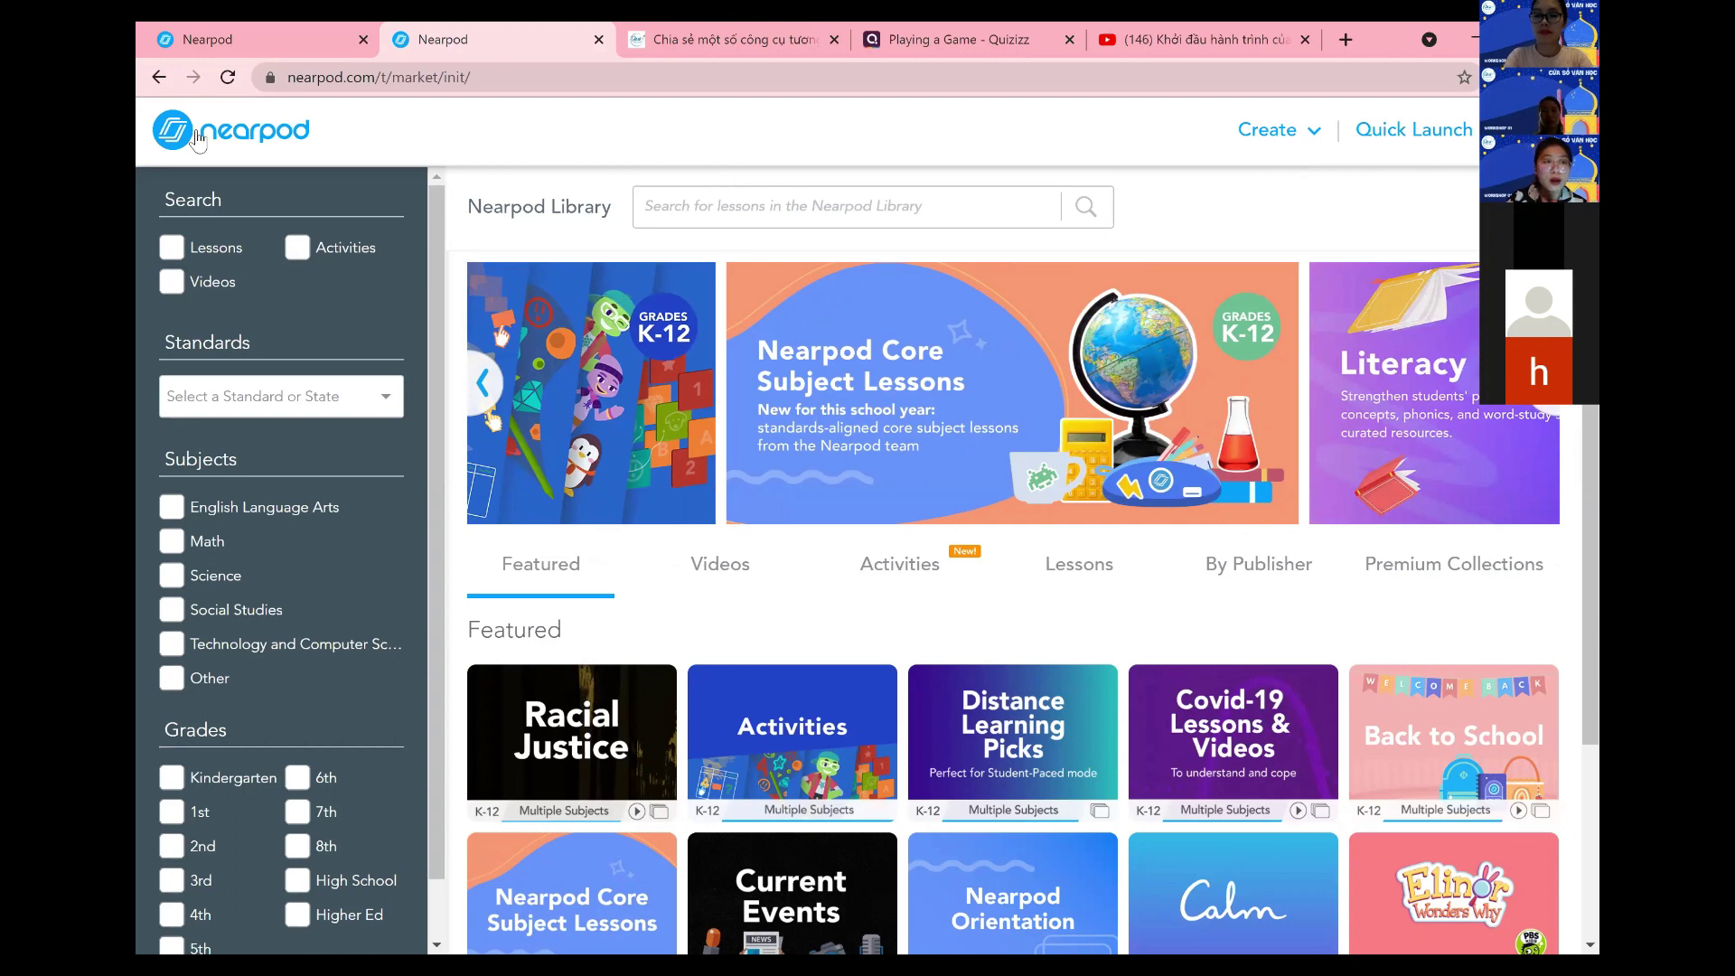
- Leave the Nearpod Library for My Lessons, reopen the library briefly and return to My Lessons
left_click(155, 77)
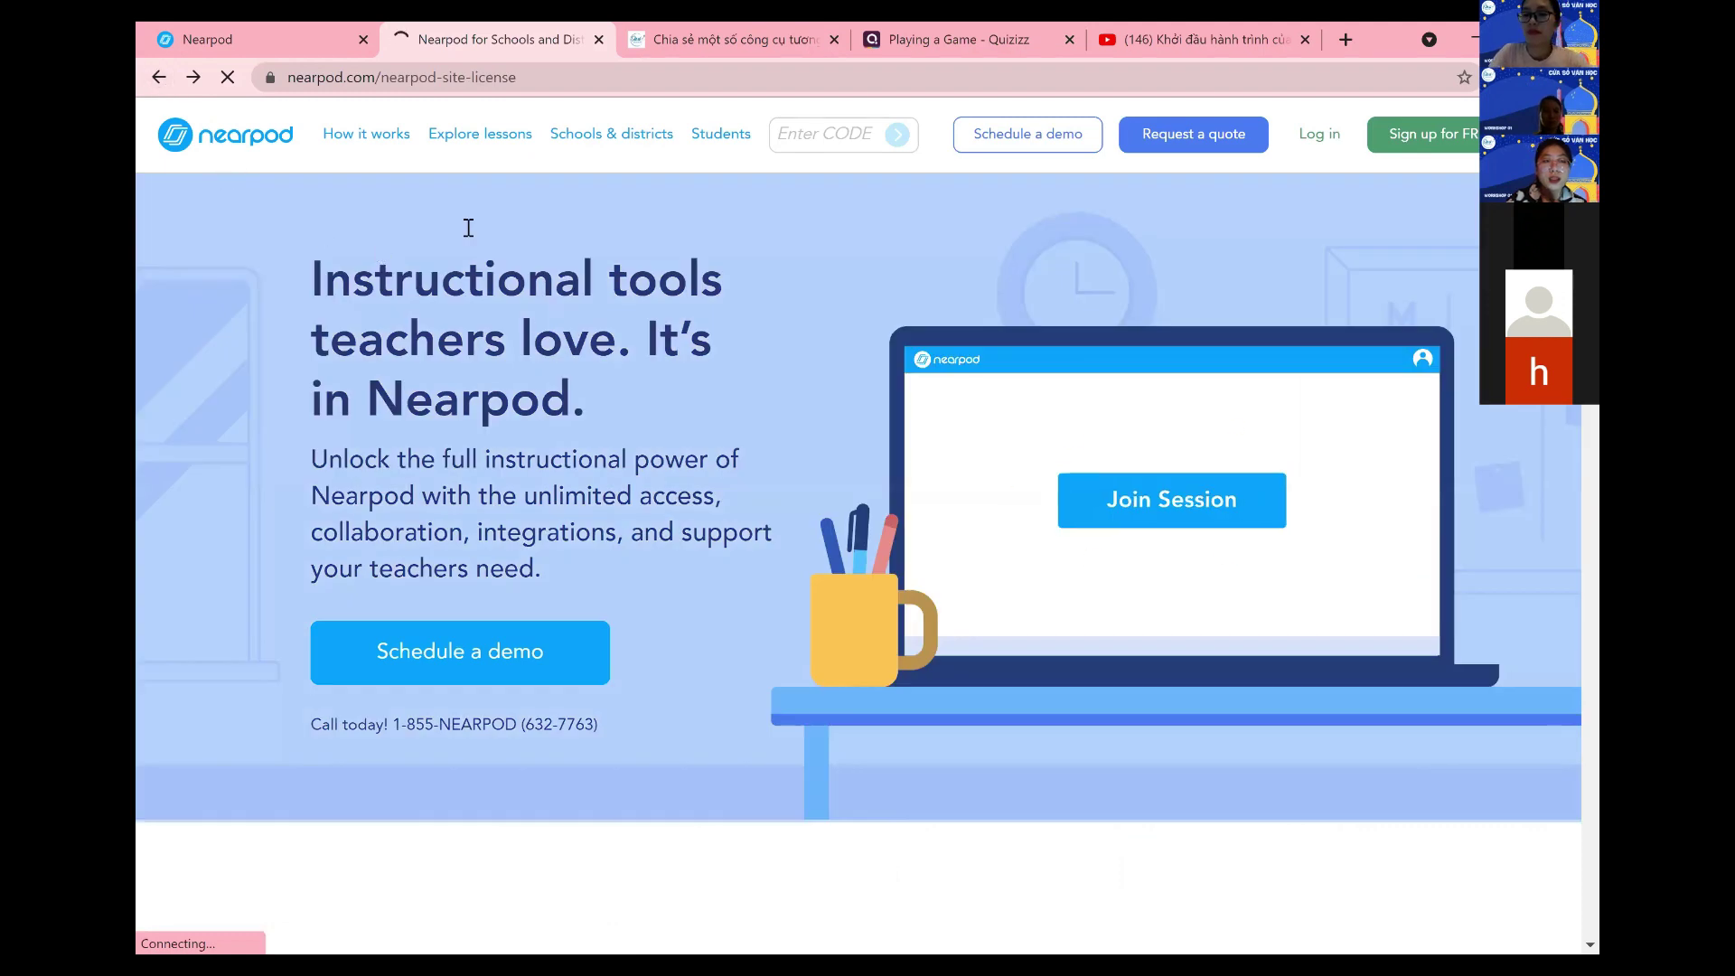
key("alt+Left")
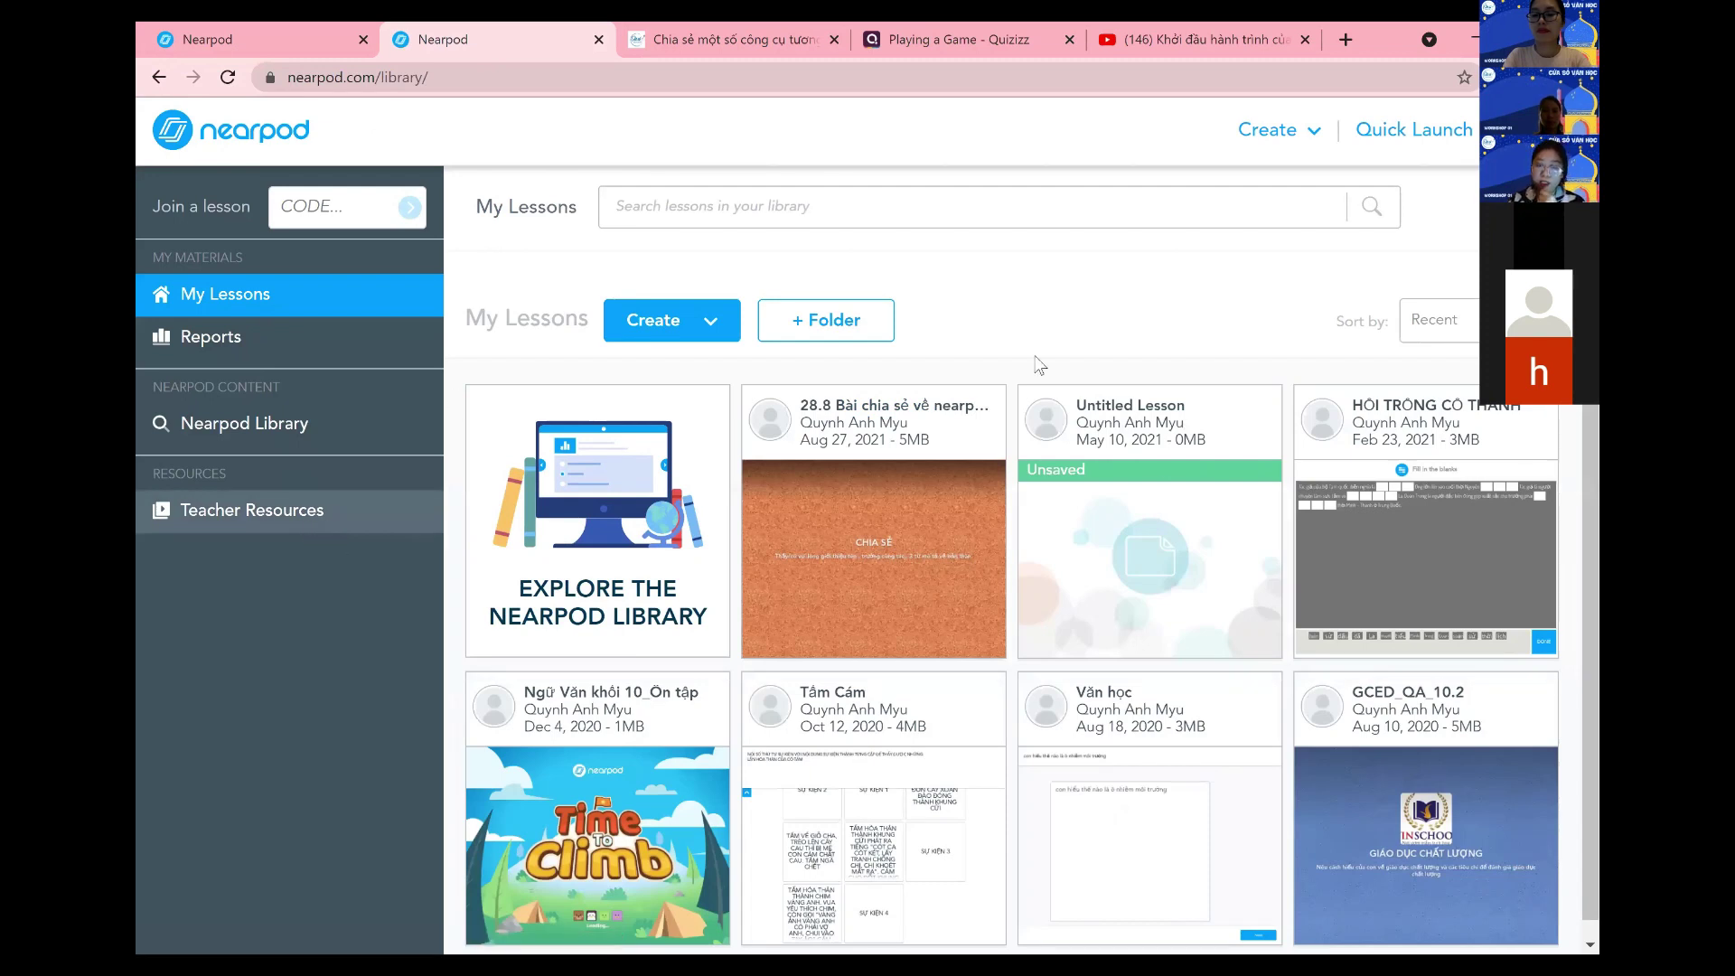
mouse_move(1089, 569)
mouse_move(952, 507)
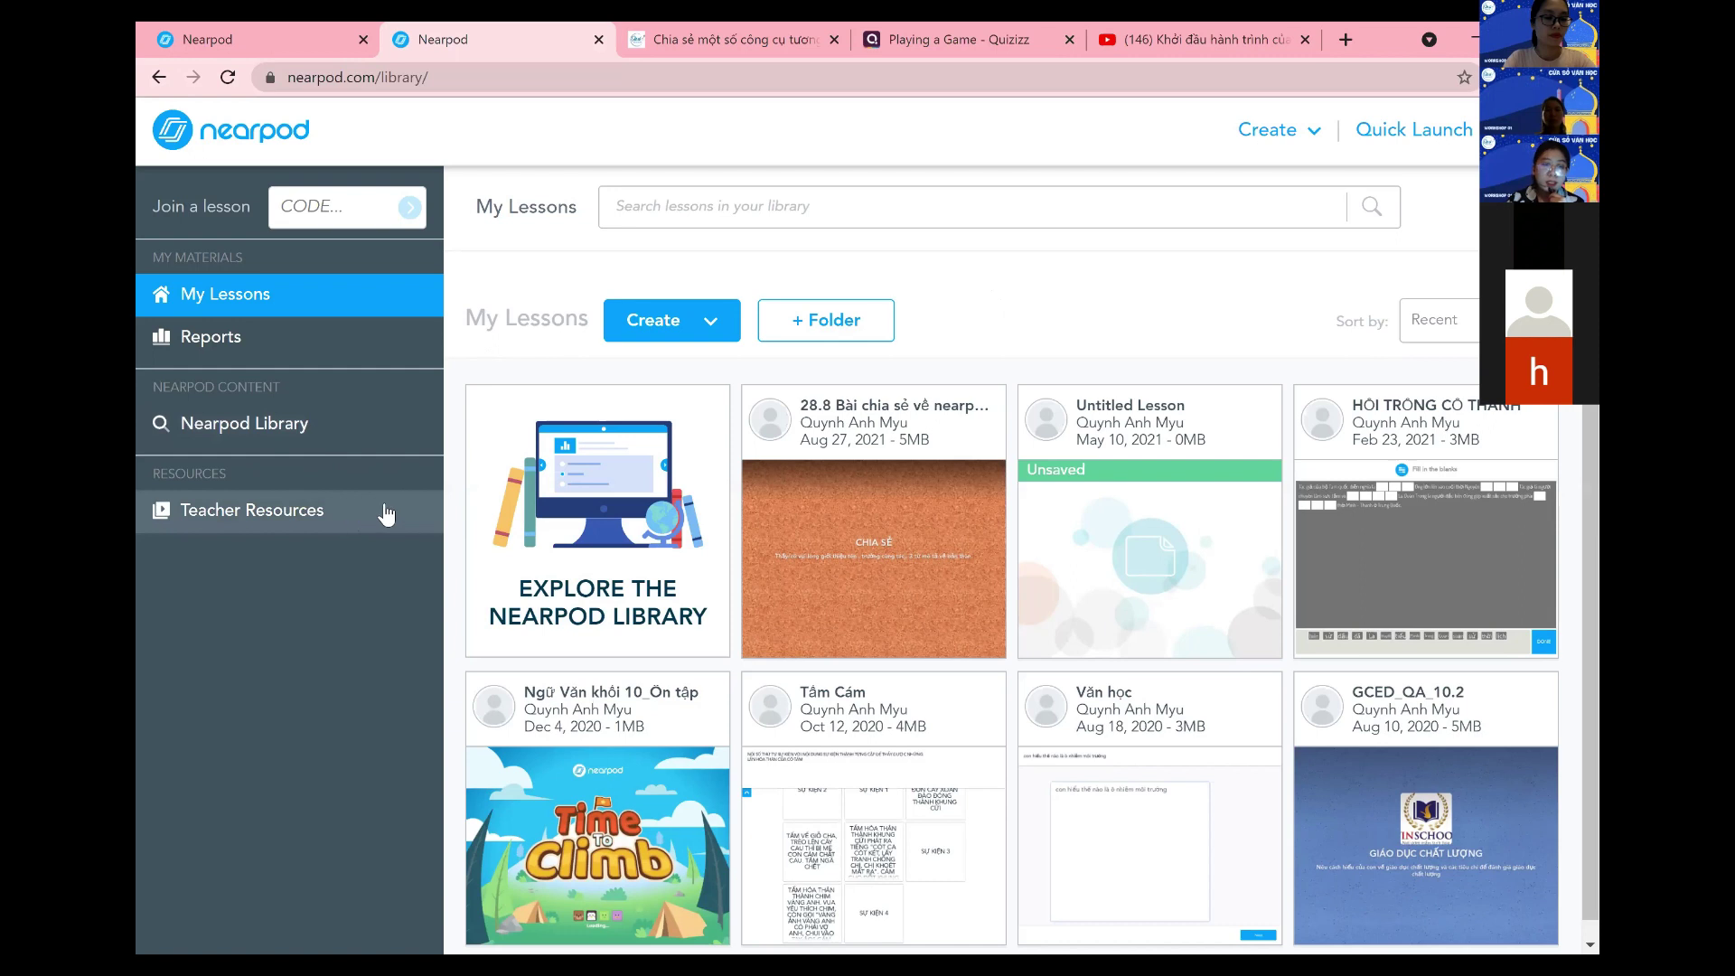
left_click(361, 427)
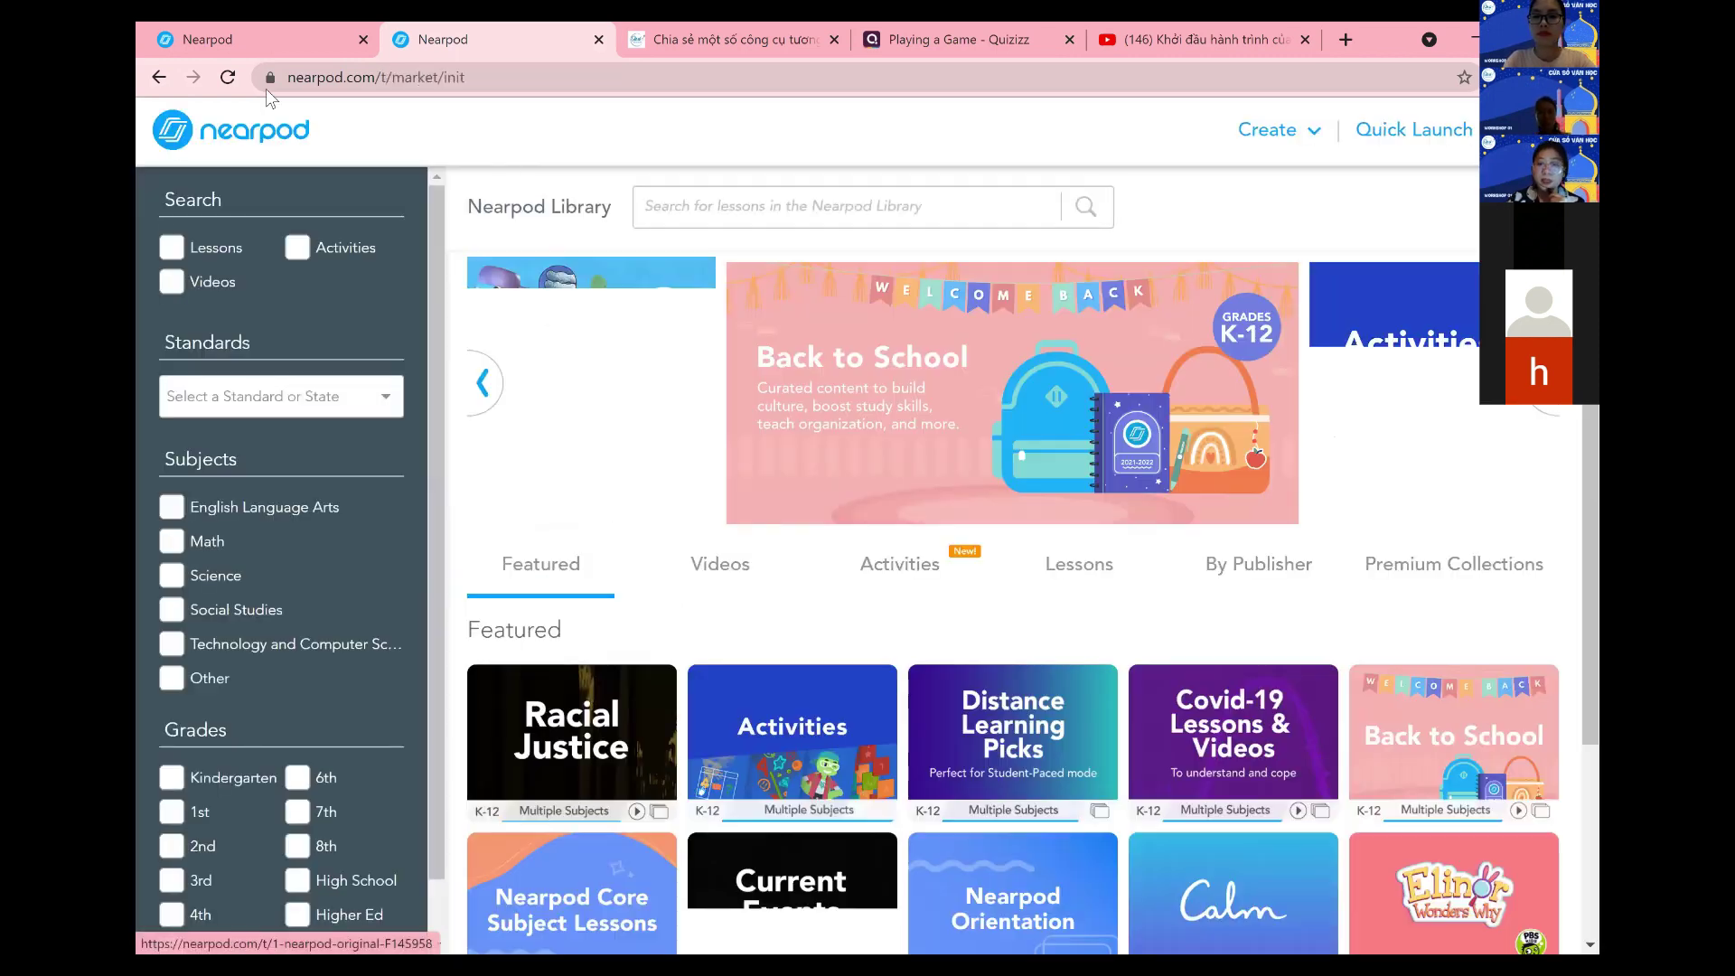
left_click(158, 78)
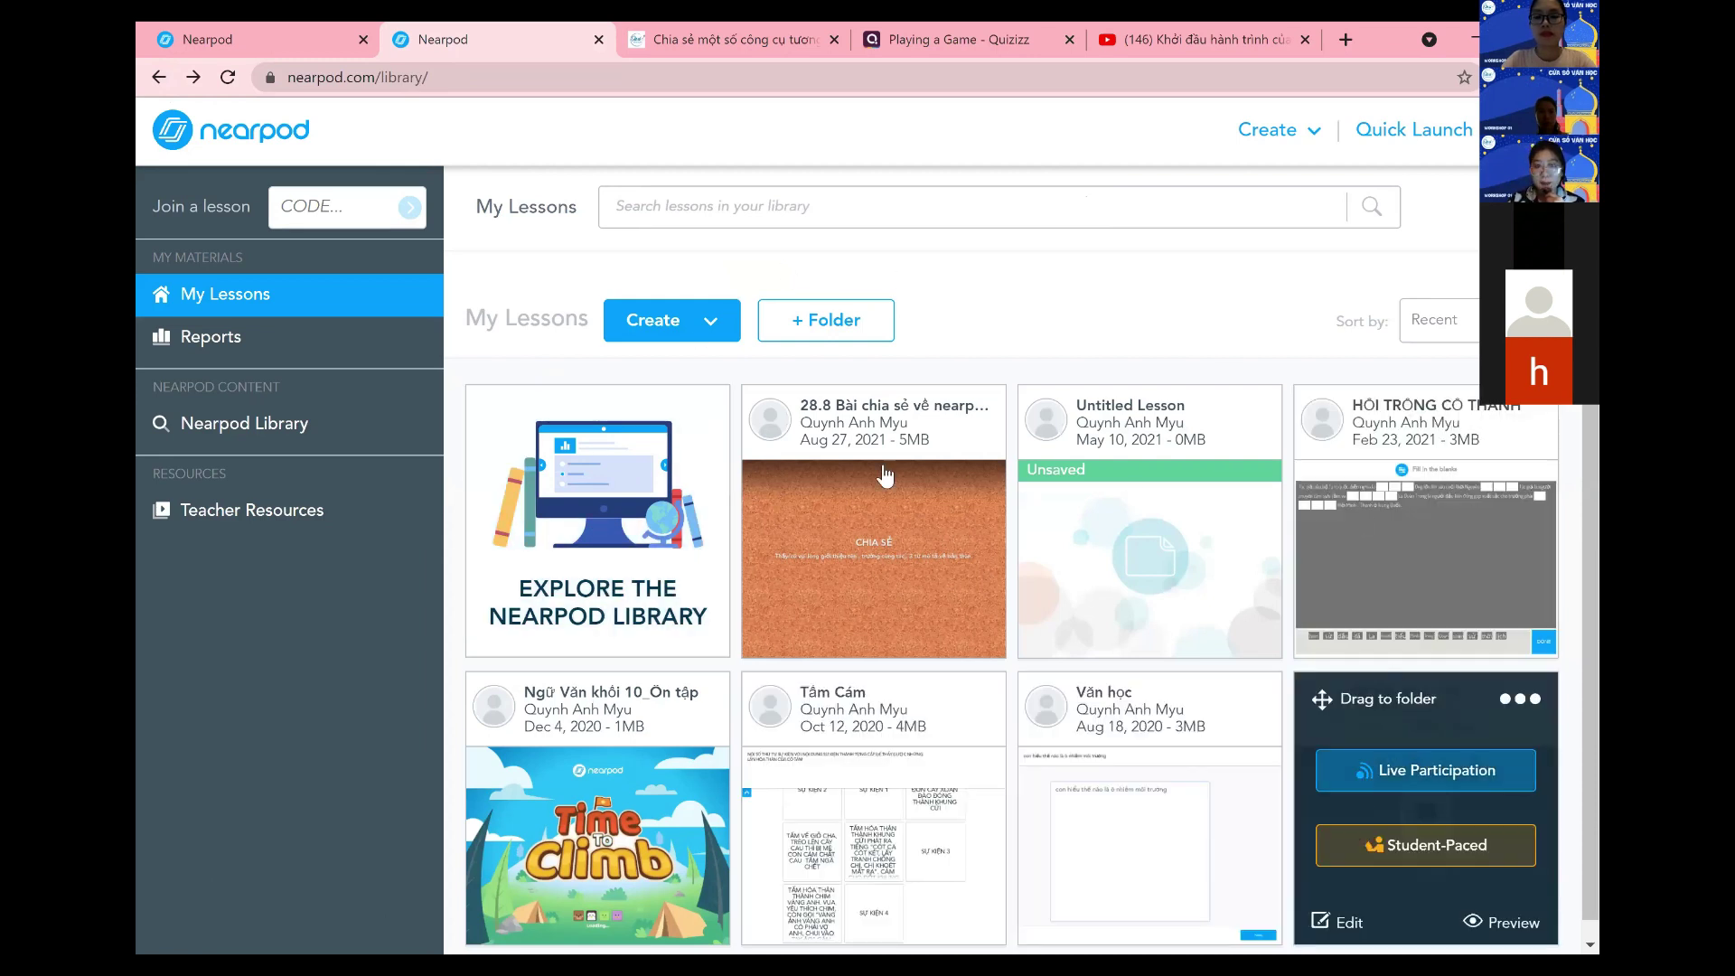
- Create a lesson folder named "Lớp 10" and return to the My Lessons overview
left_click(876, 331)
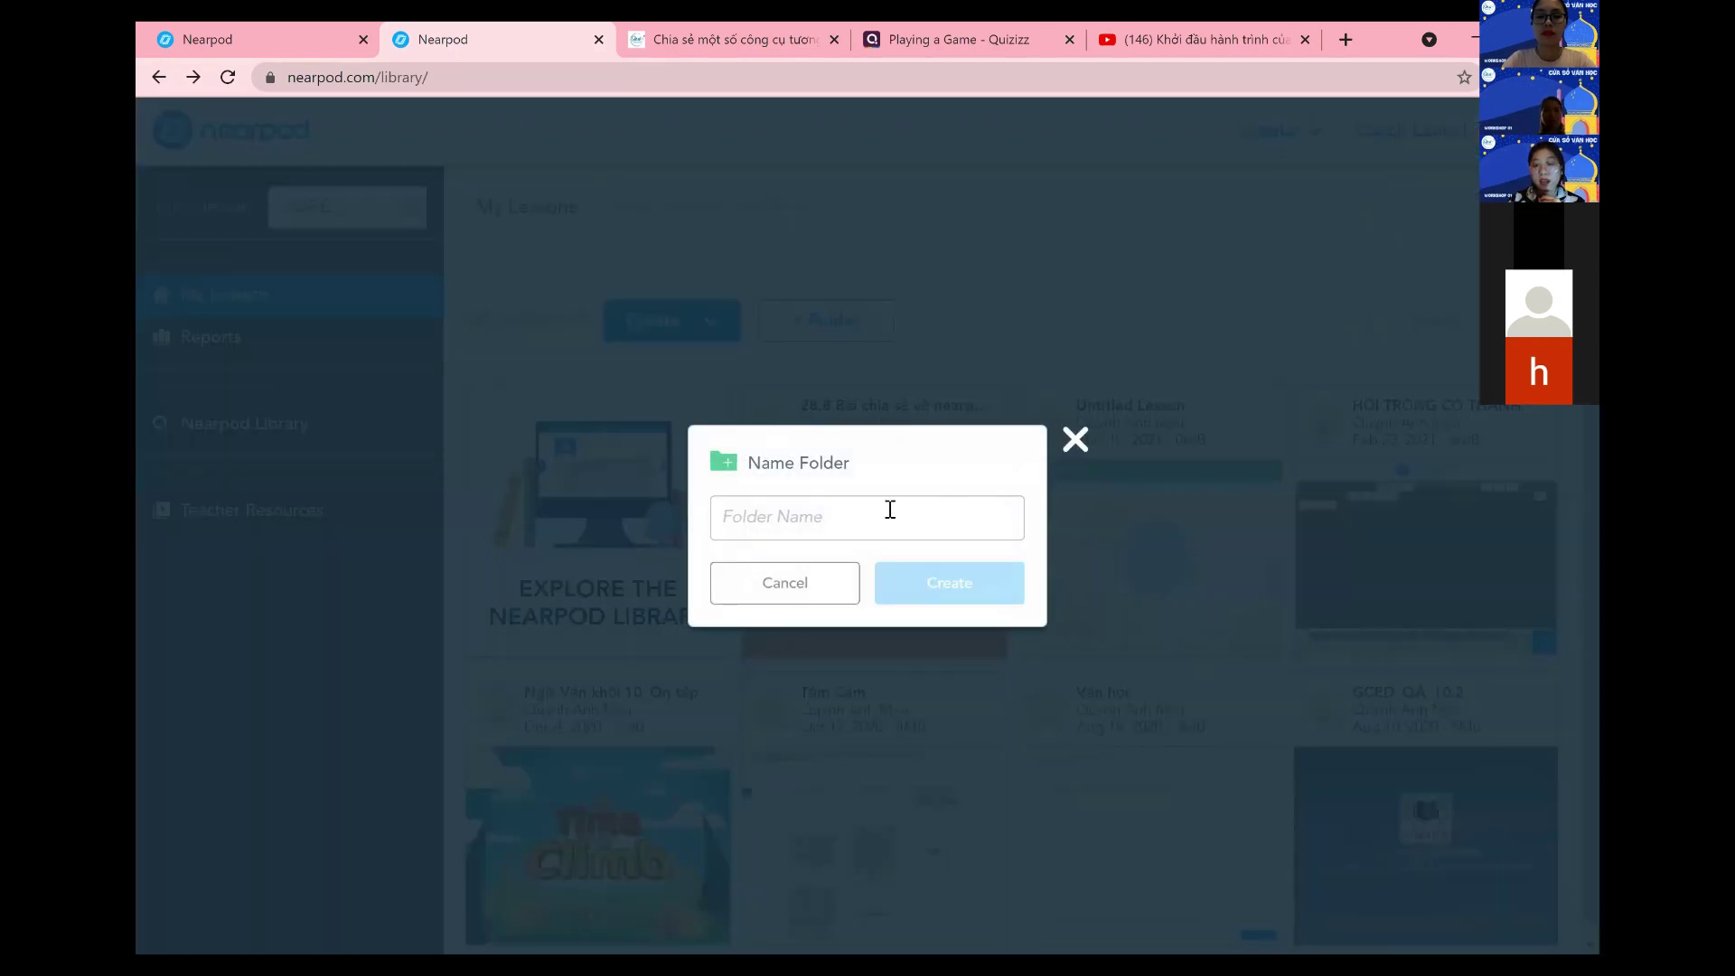
type("Lớp")
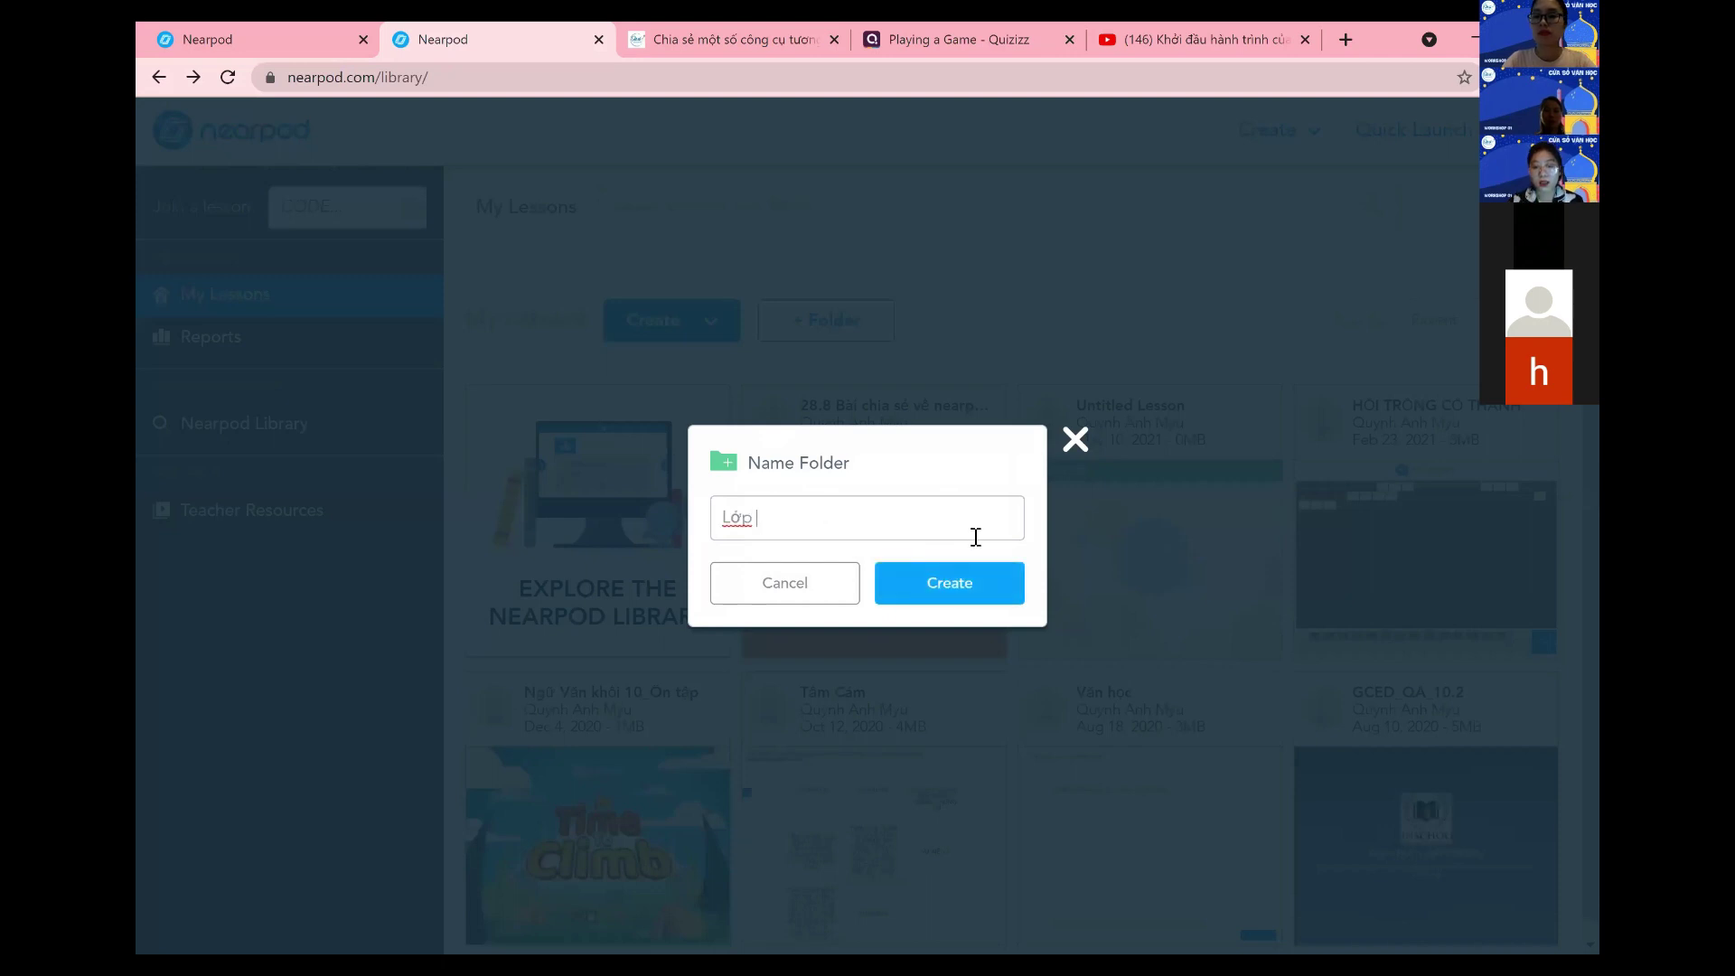
left_click(942, 592)
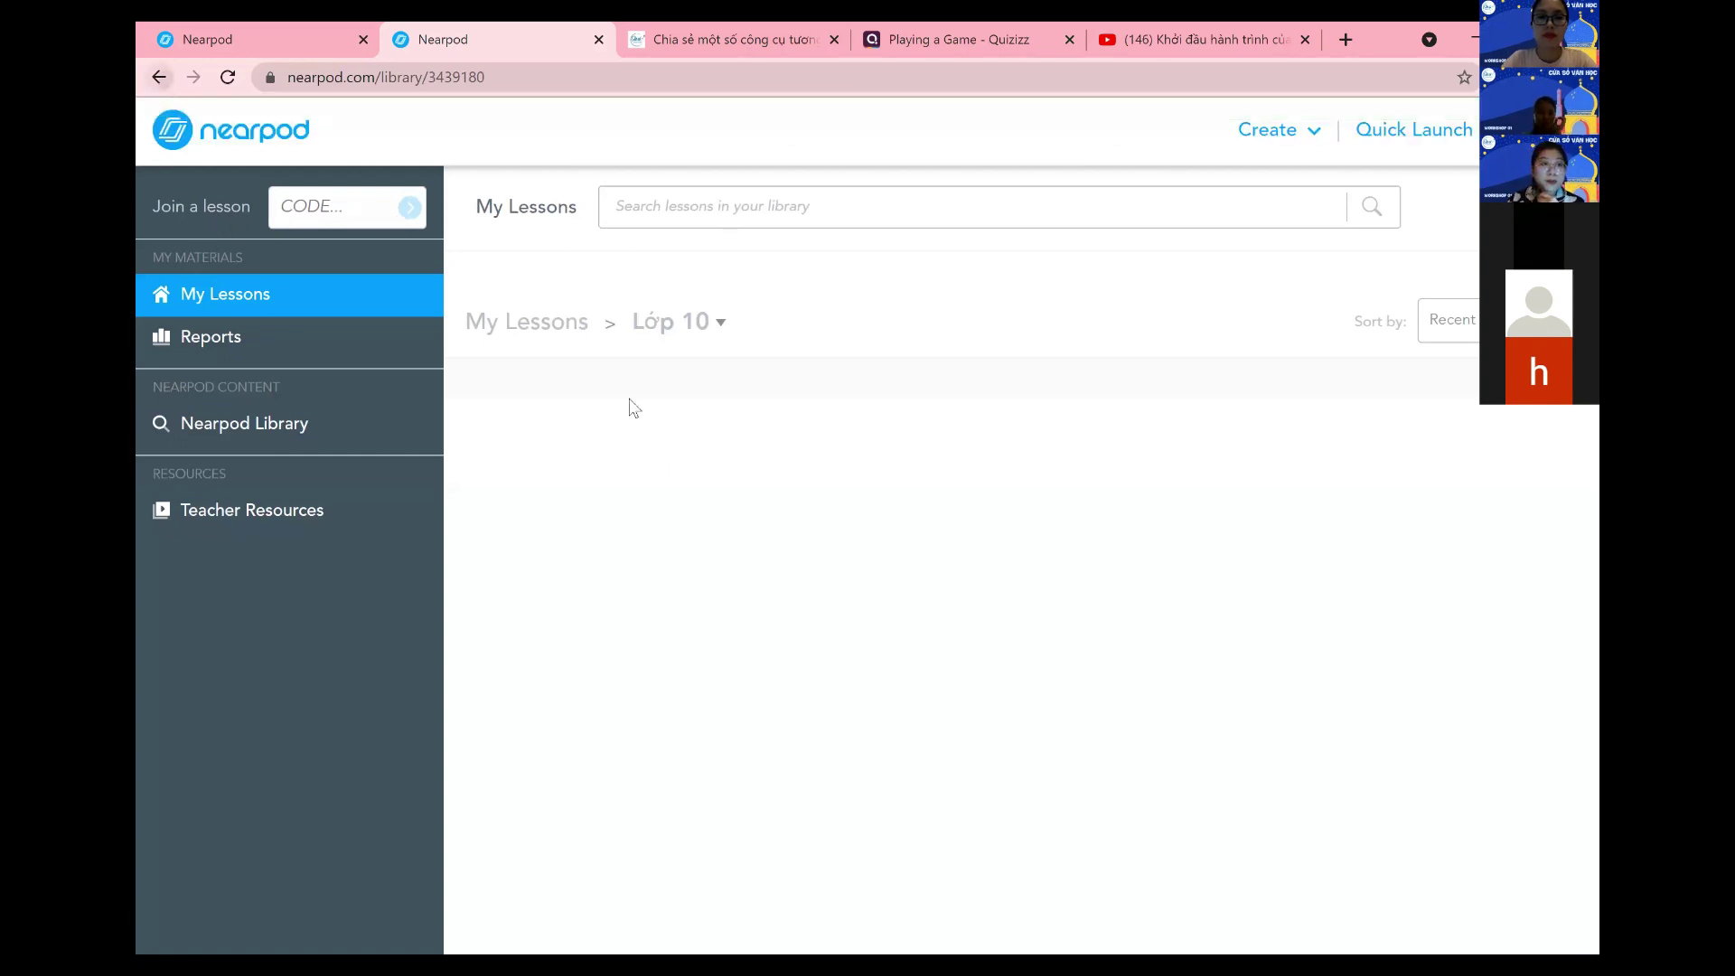
left_click(166, 80)
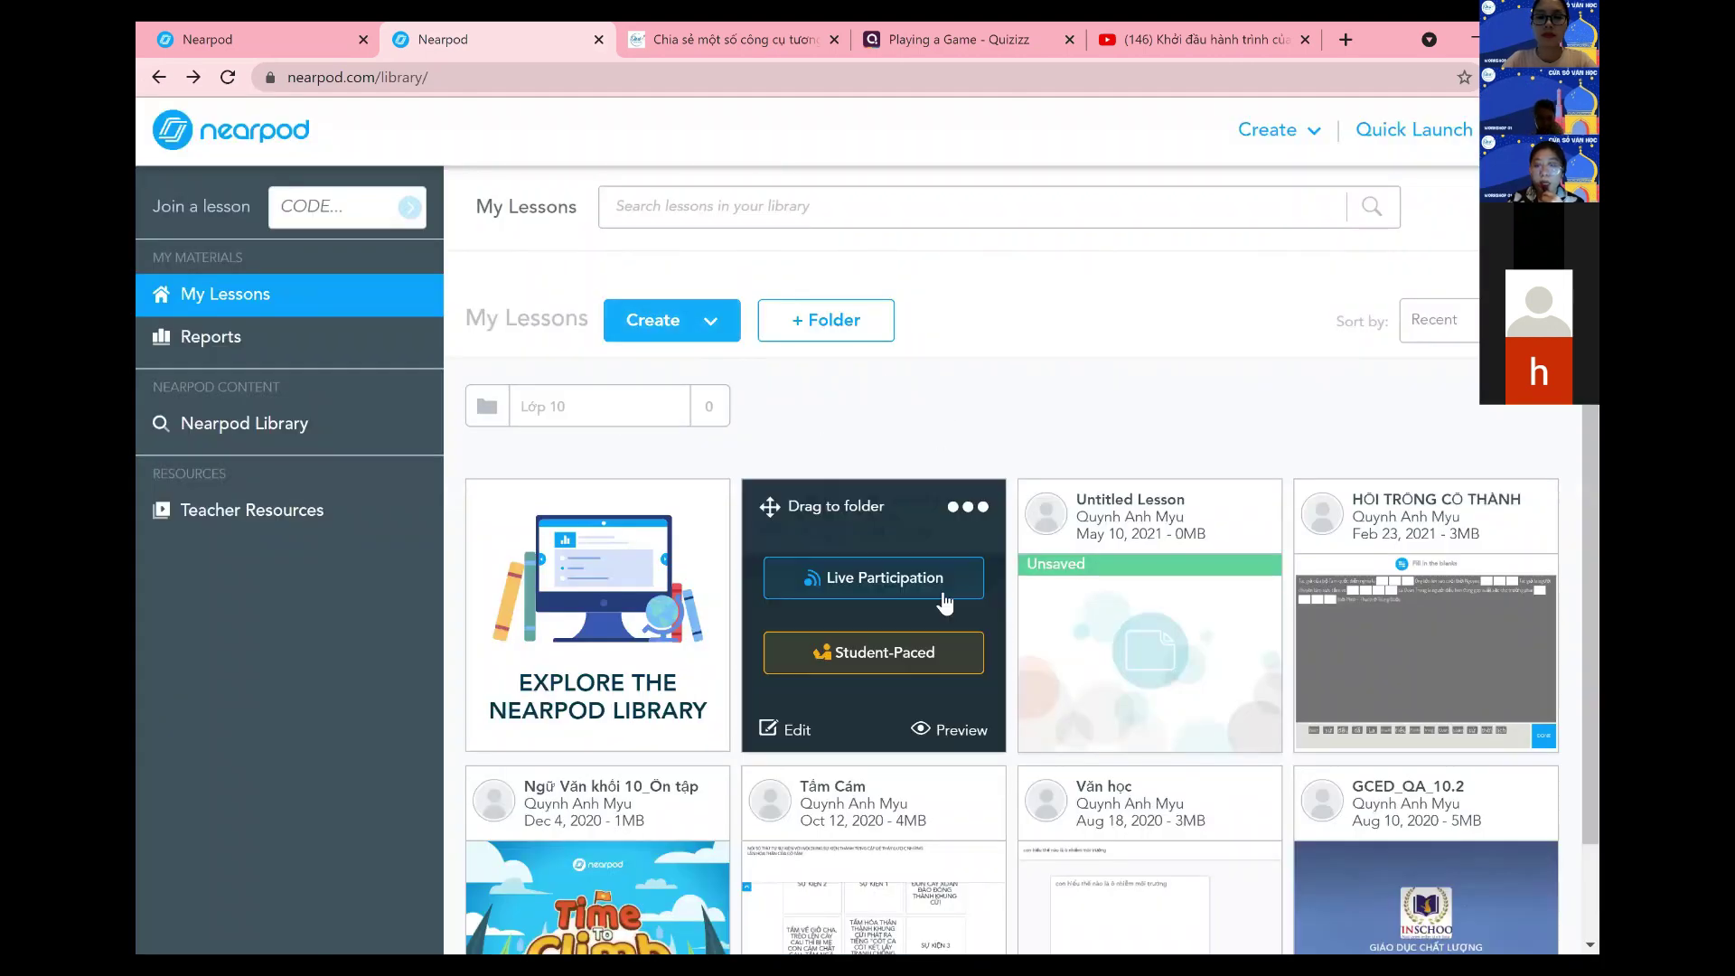
- Look over the existing lessons in My Lessons and create a new blank lesson
mouse_move(1145, 700)
scroll(1148, 703, "down", 1)
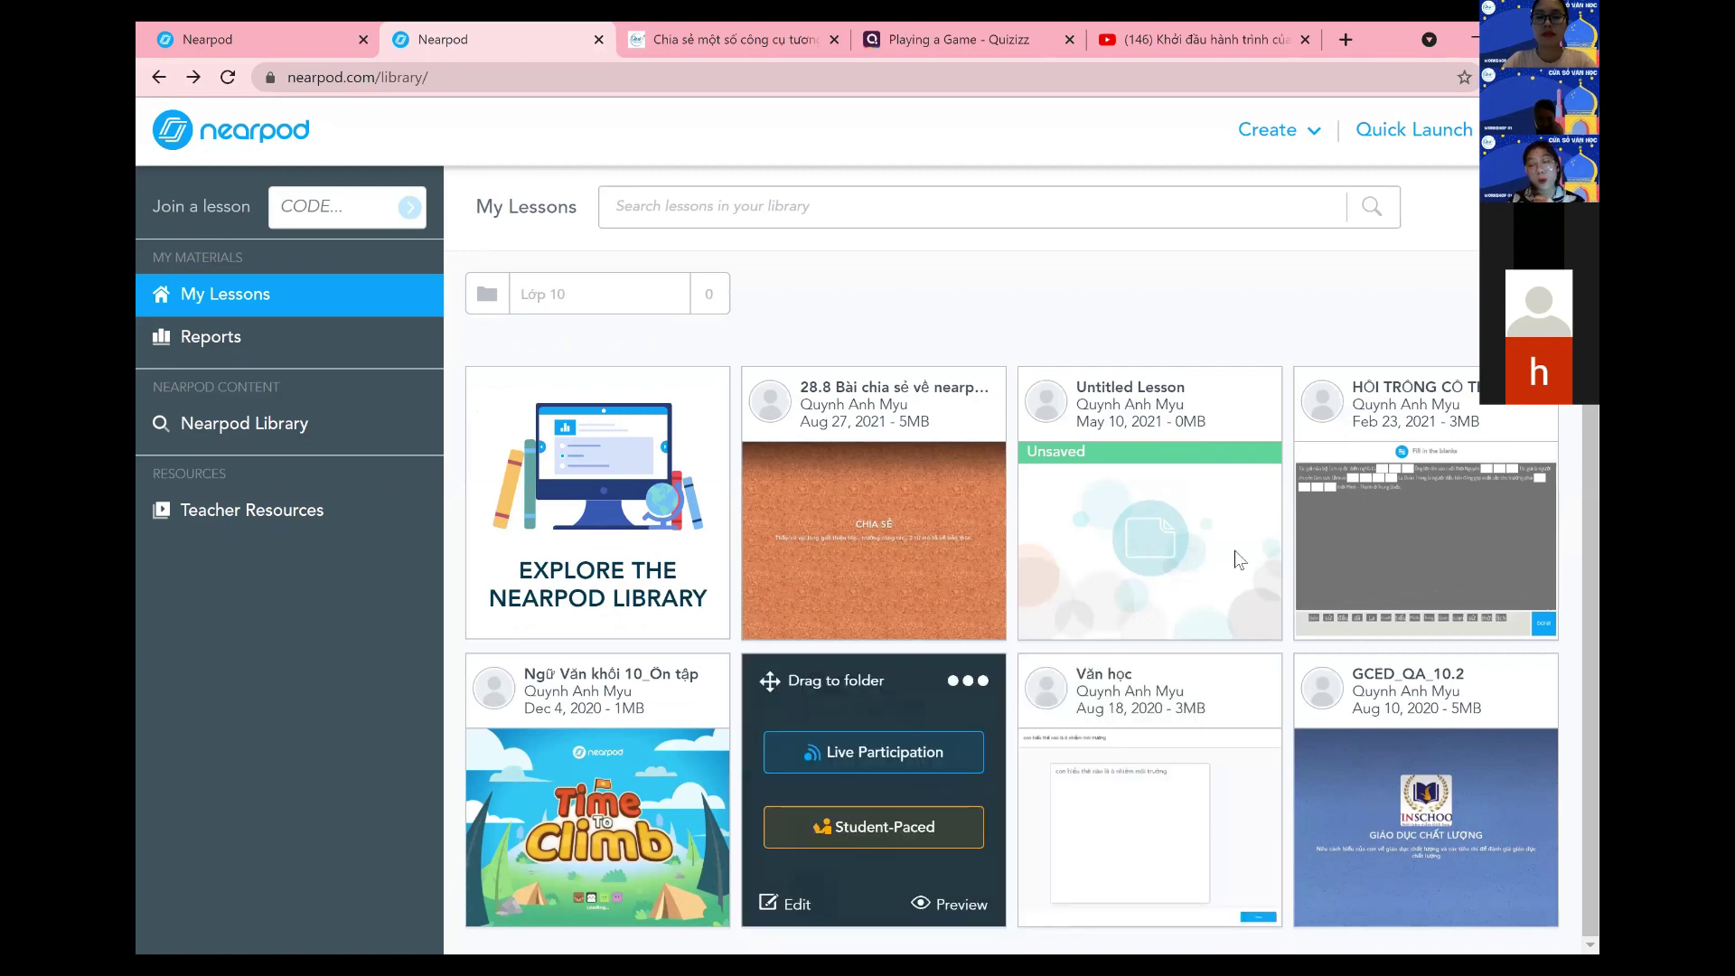
scroll(1383, 579, "up", 1)
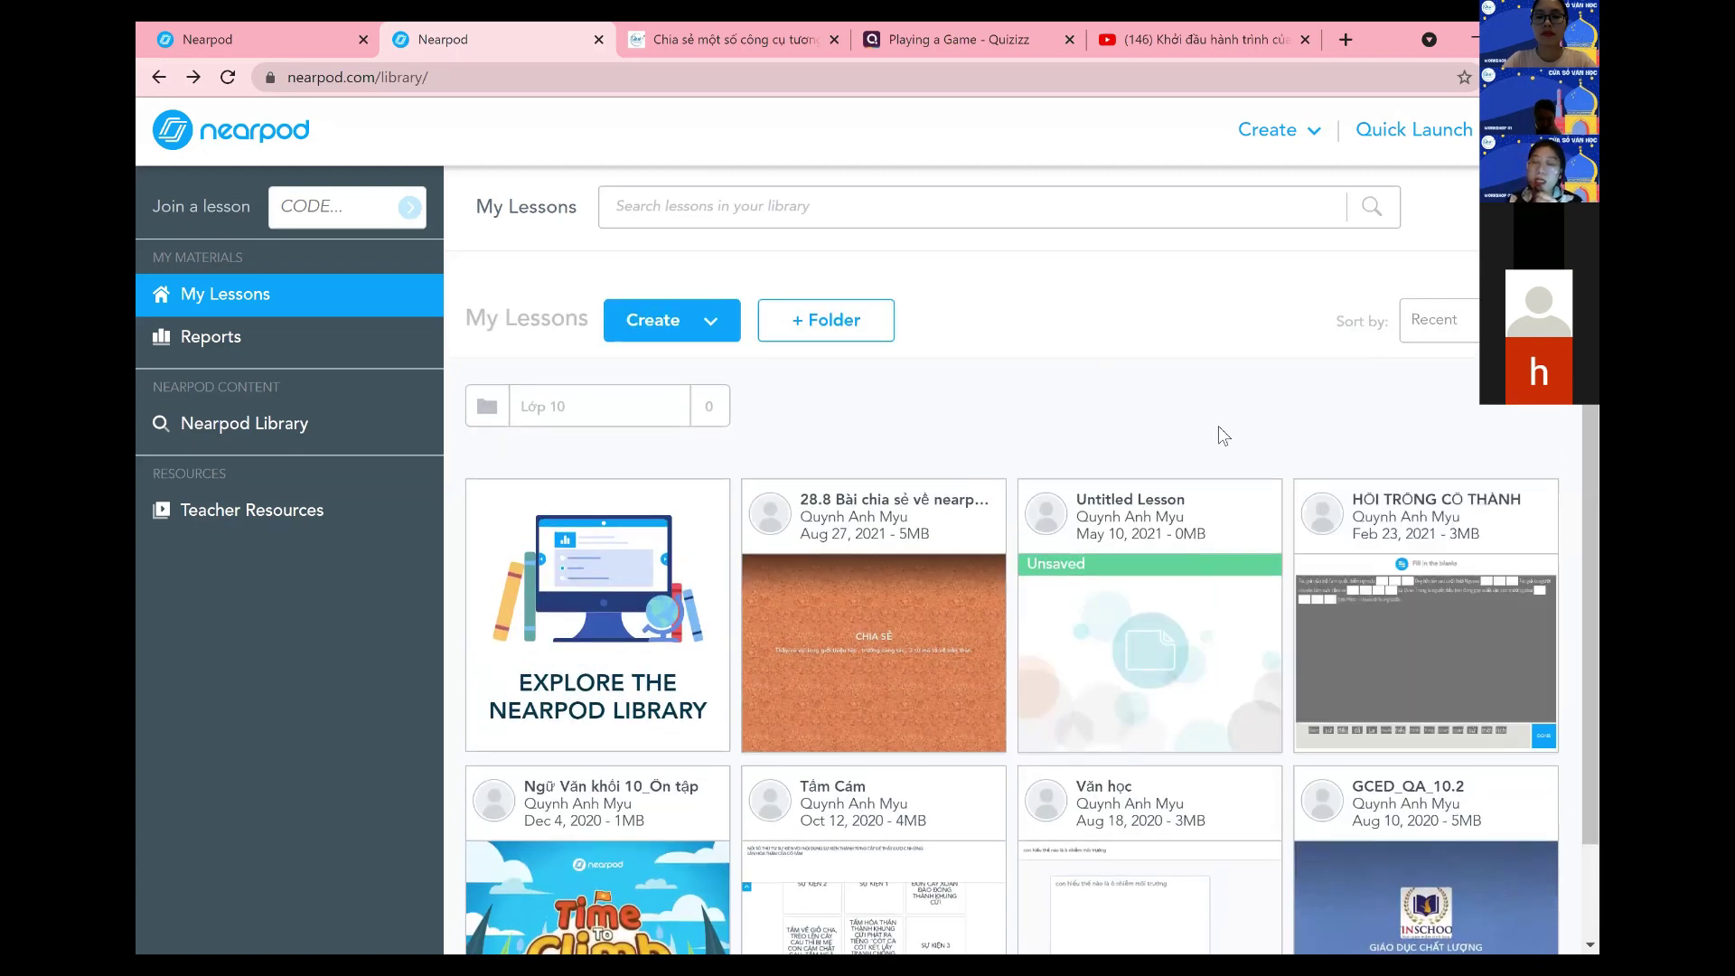
left_click(718, 334)
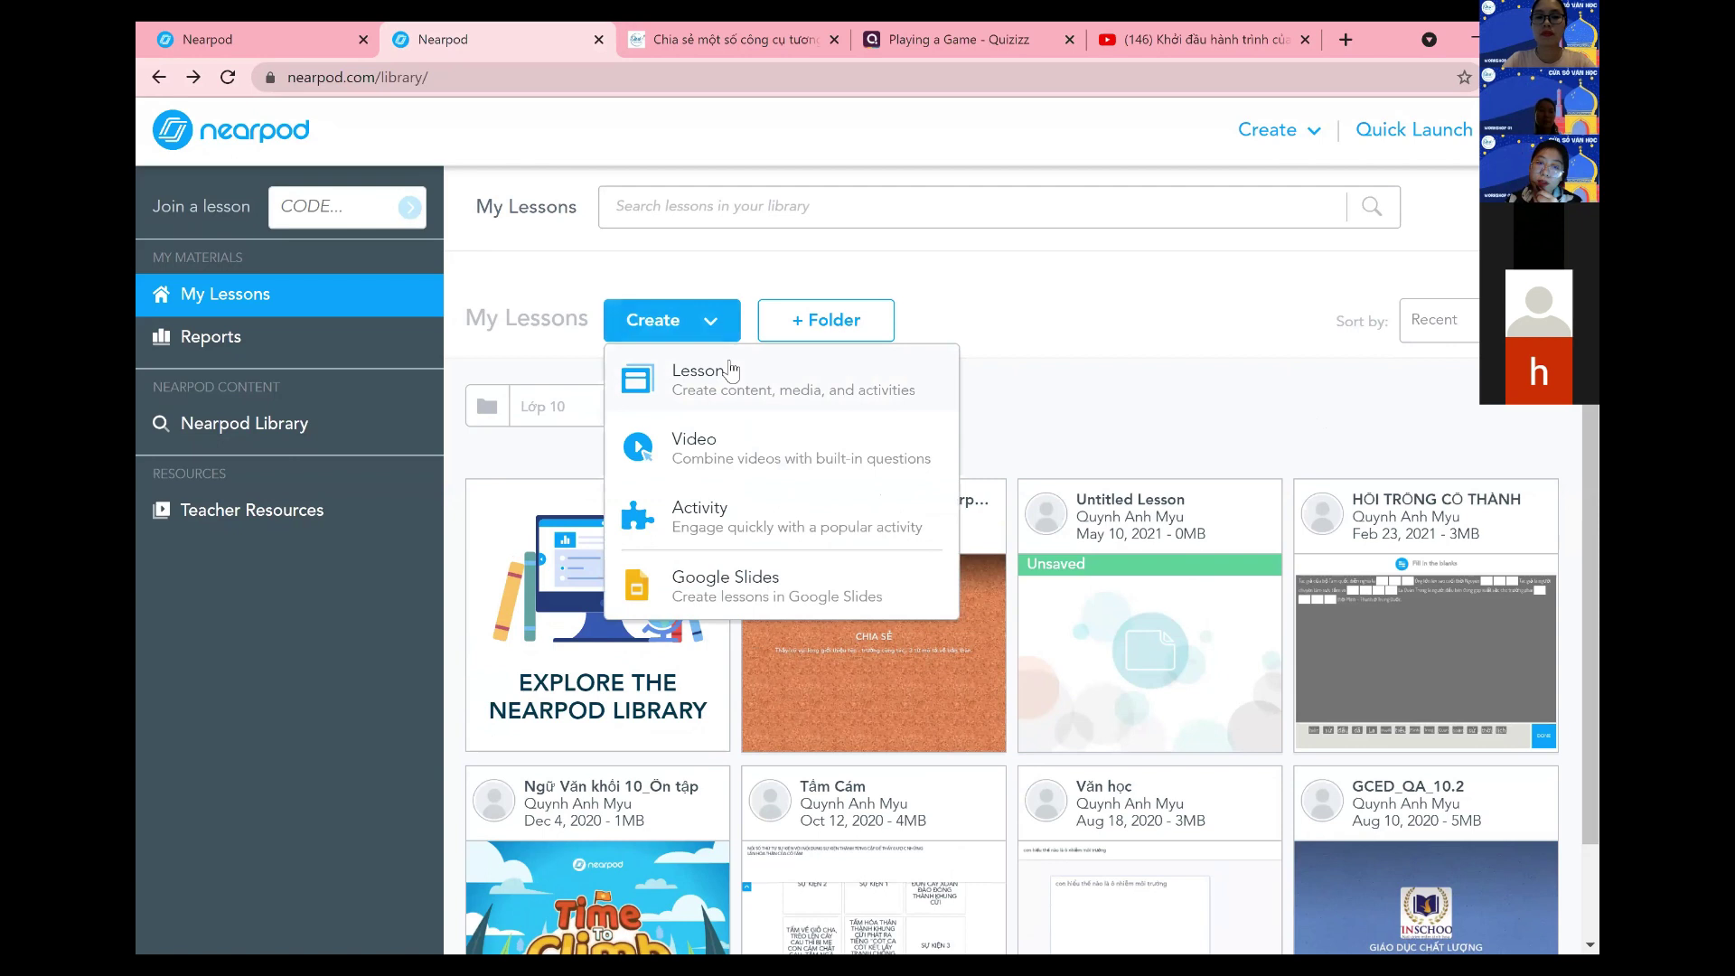
left_click(758, 409)
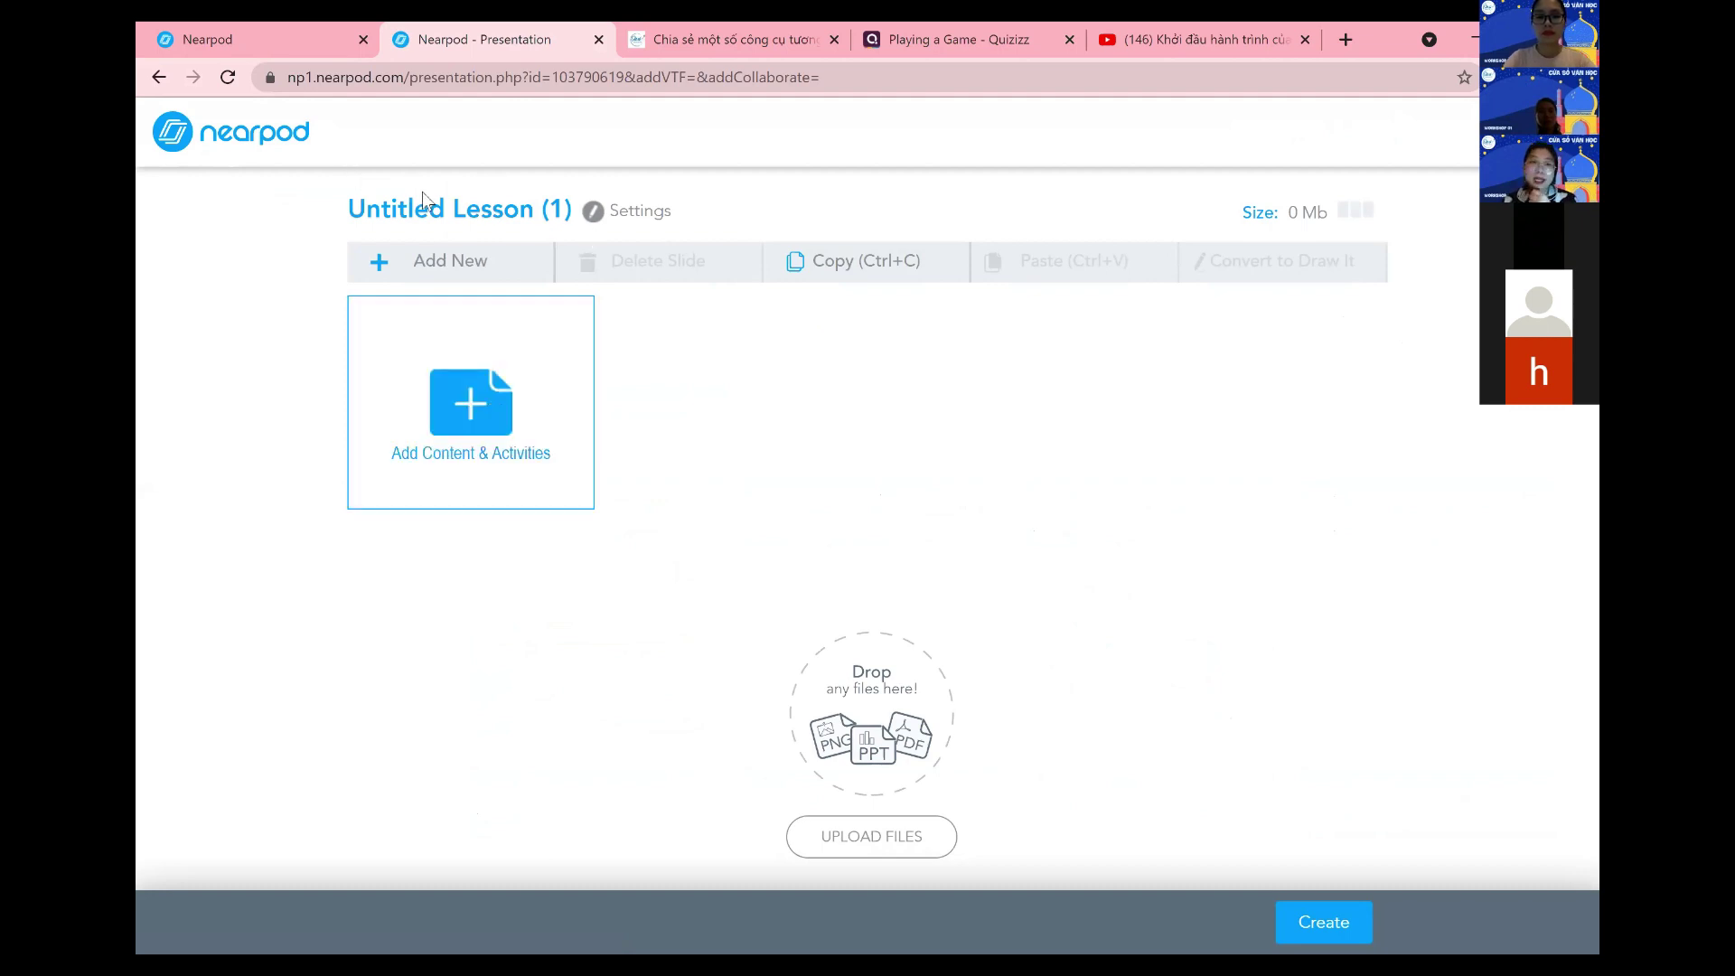
- Look over the new lesson's title and its file-upload sources, and close the upload window without choosing a file
left_click(469, 203)
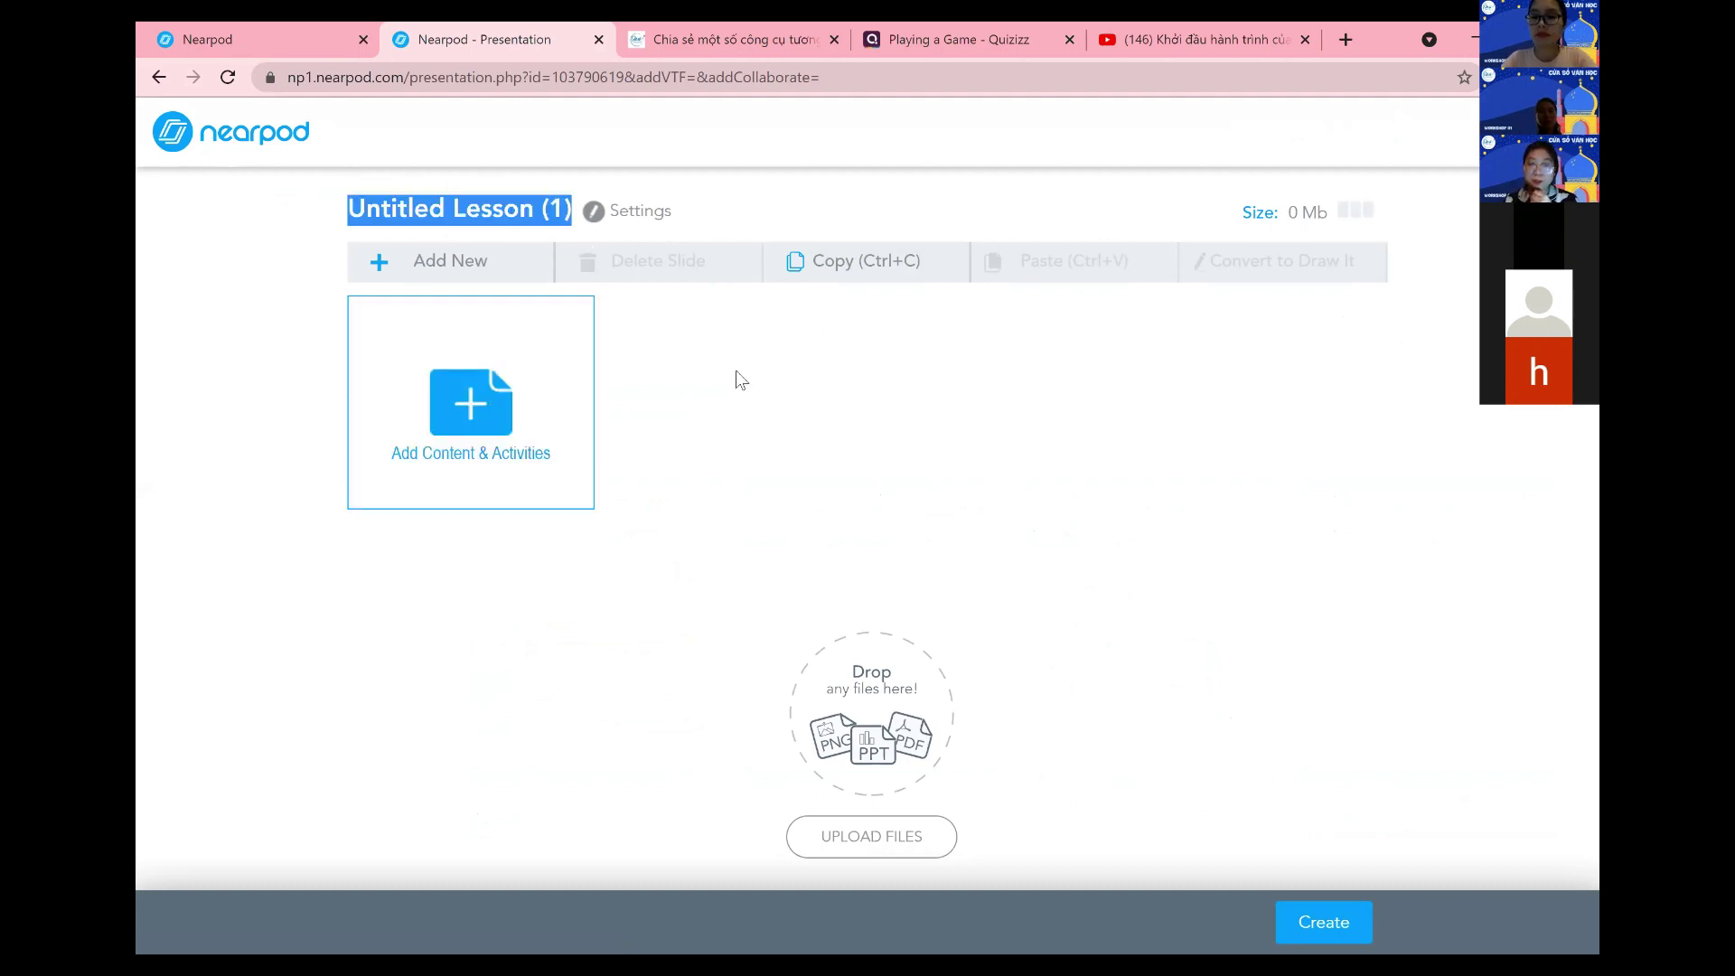
left_click(736, 380)
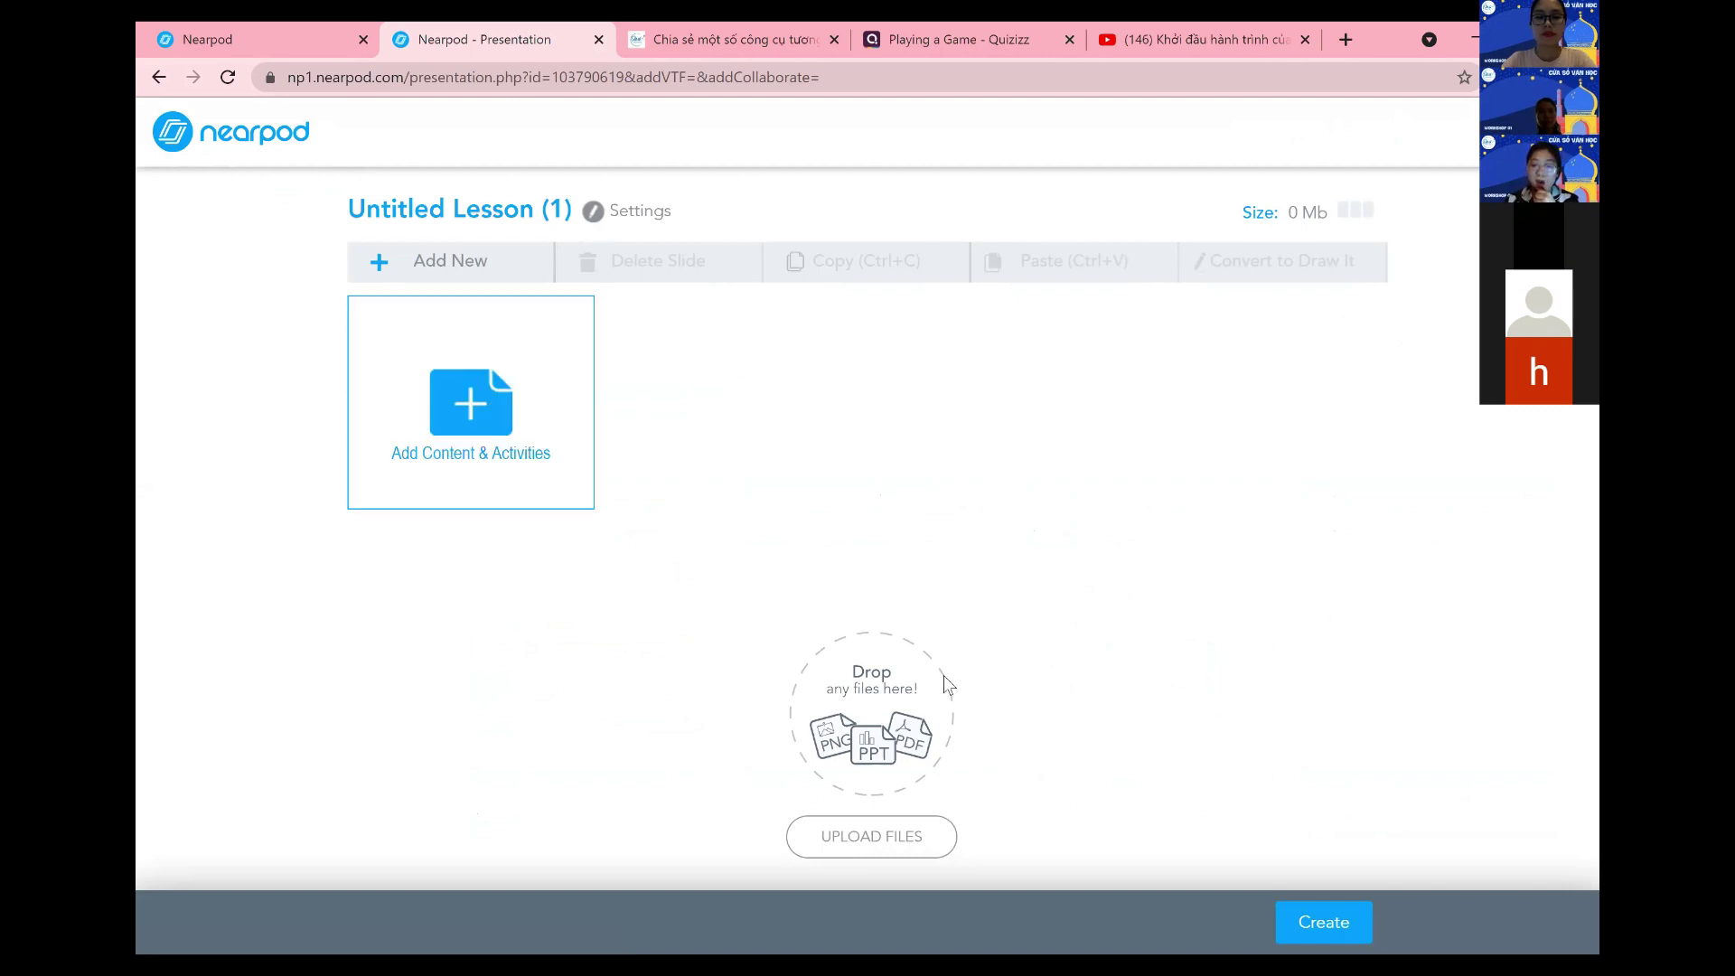
left_click(889, 849)
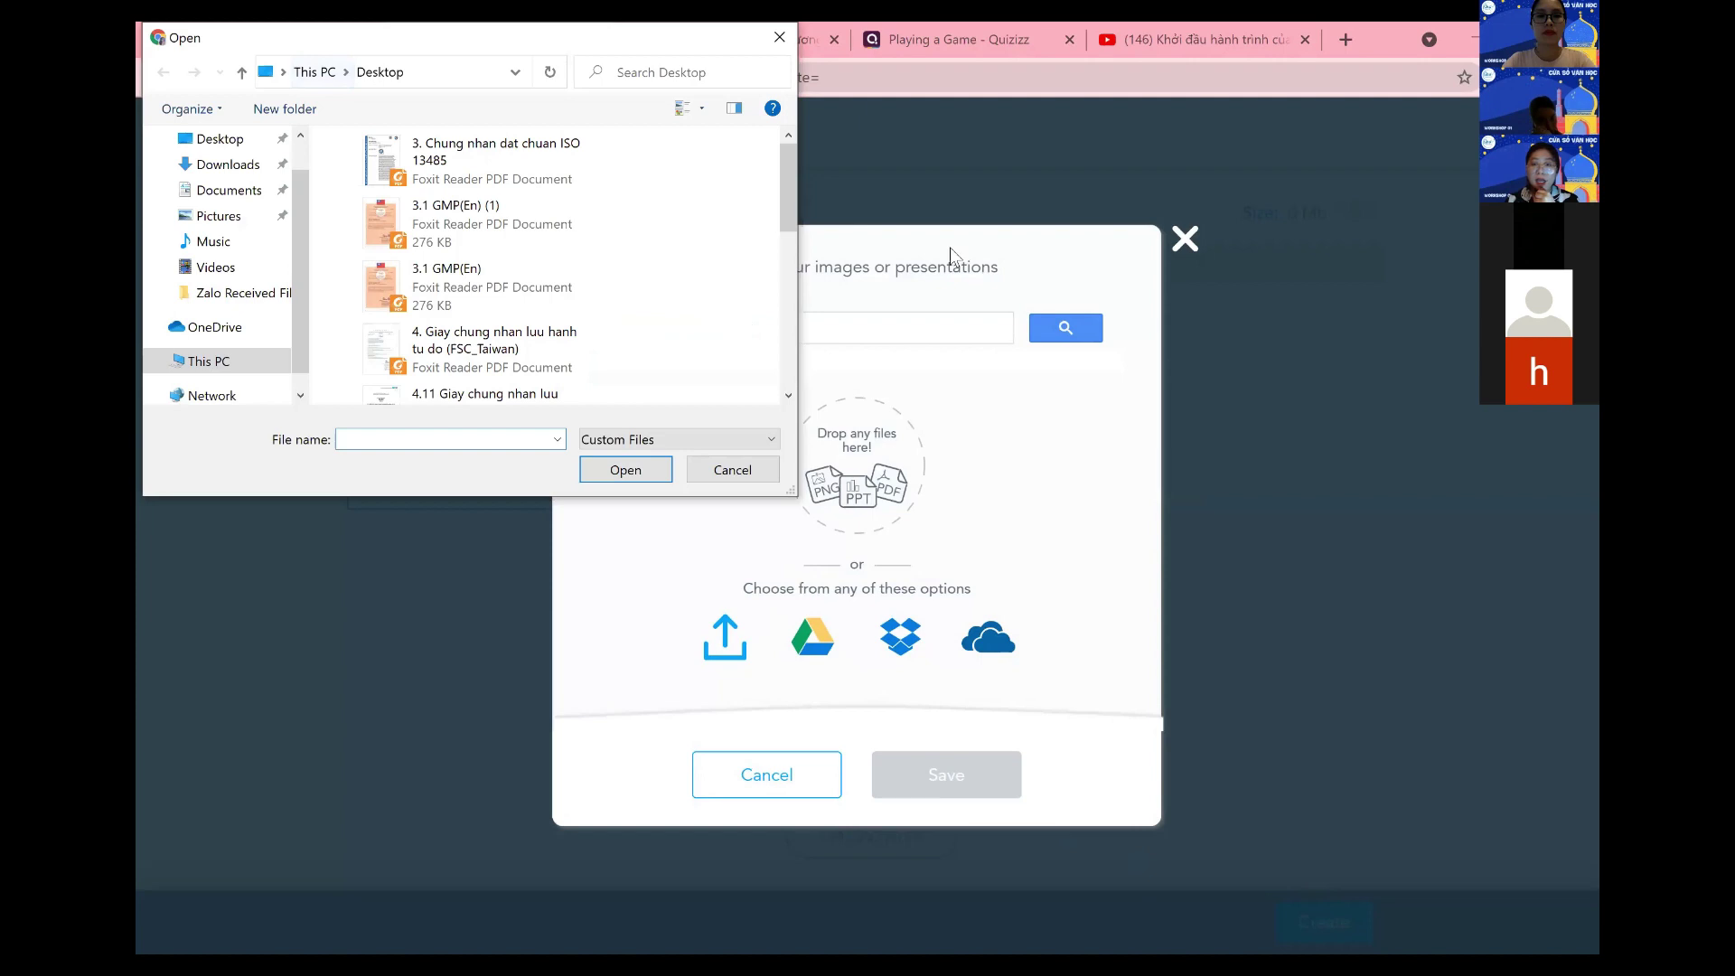
key("Escape")
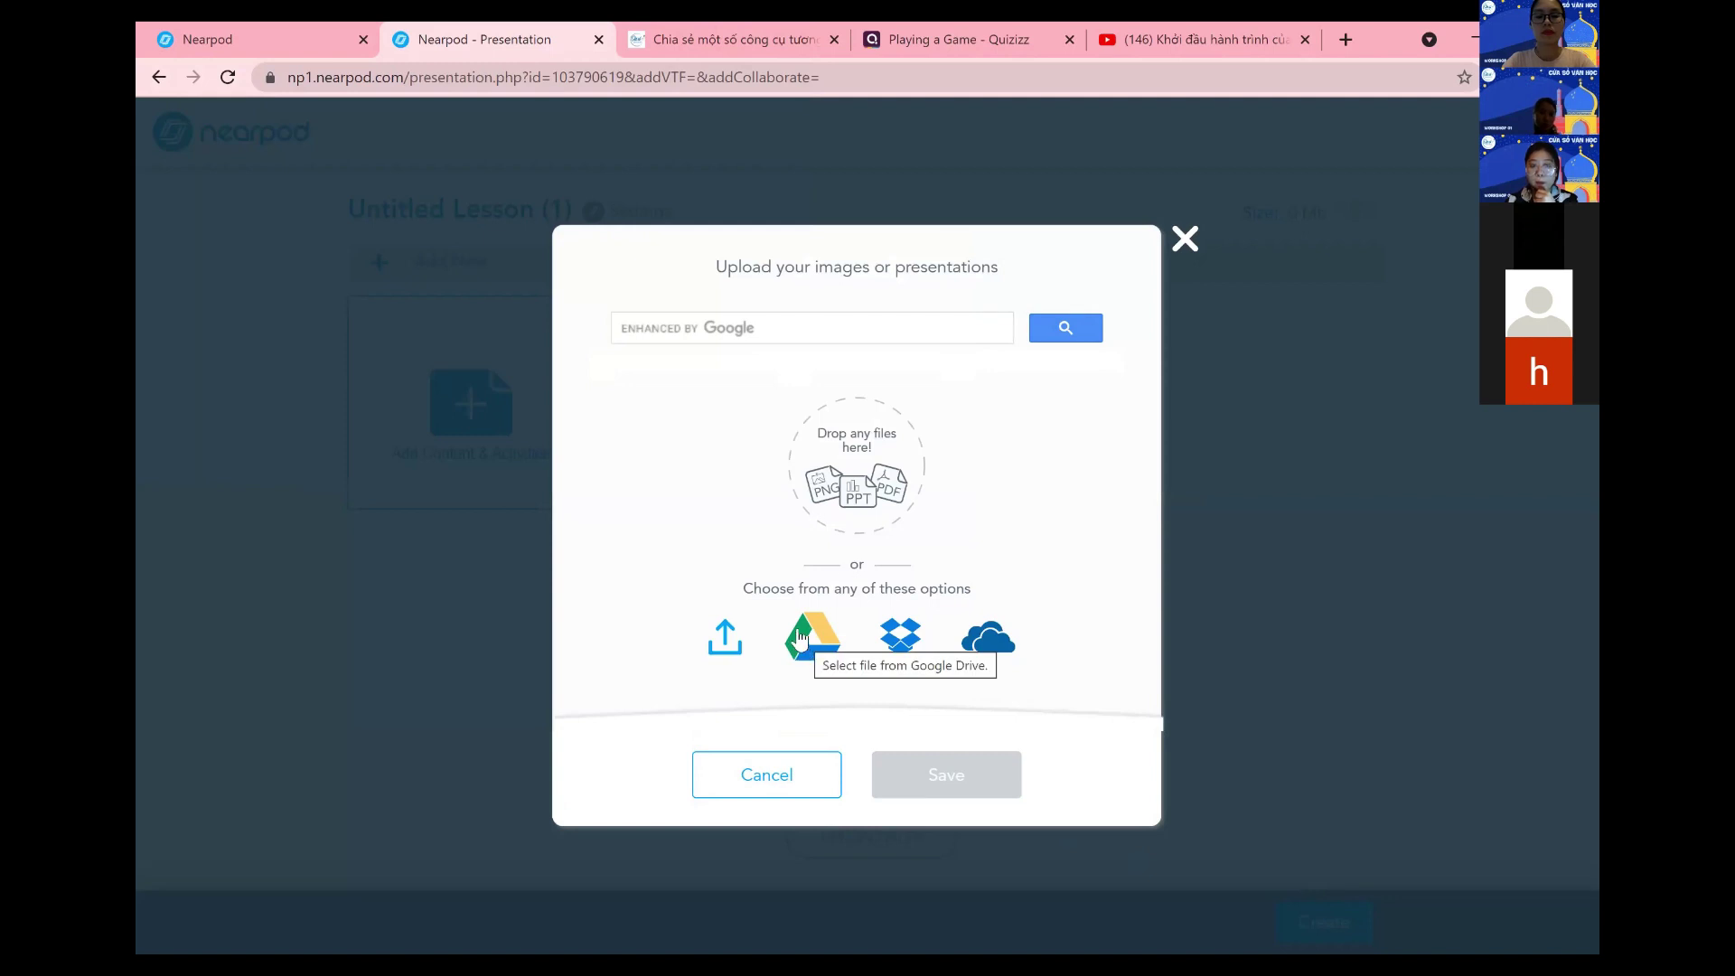
left_click(1187, 241)
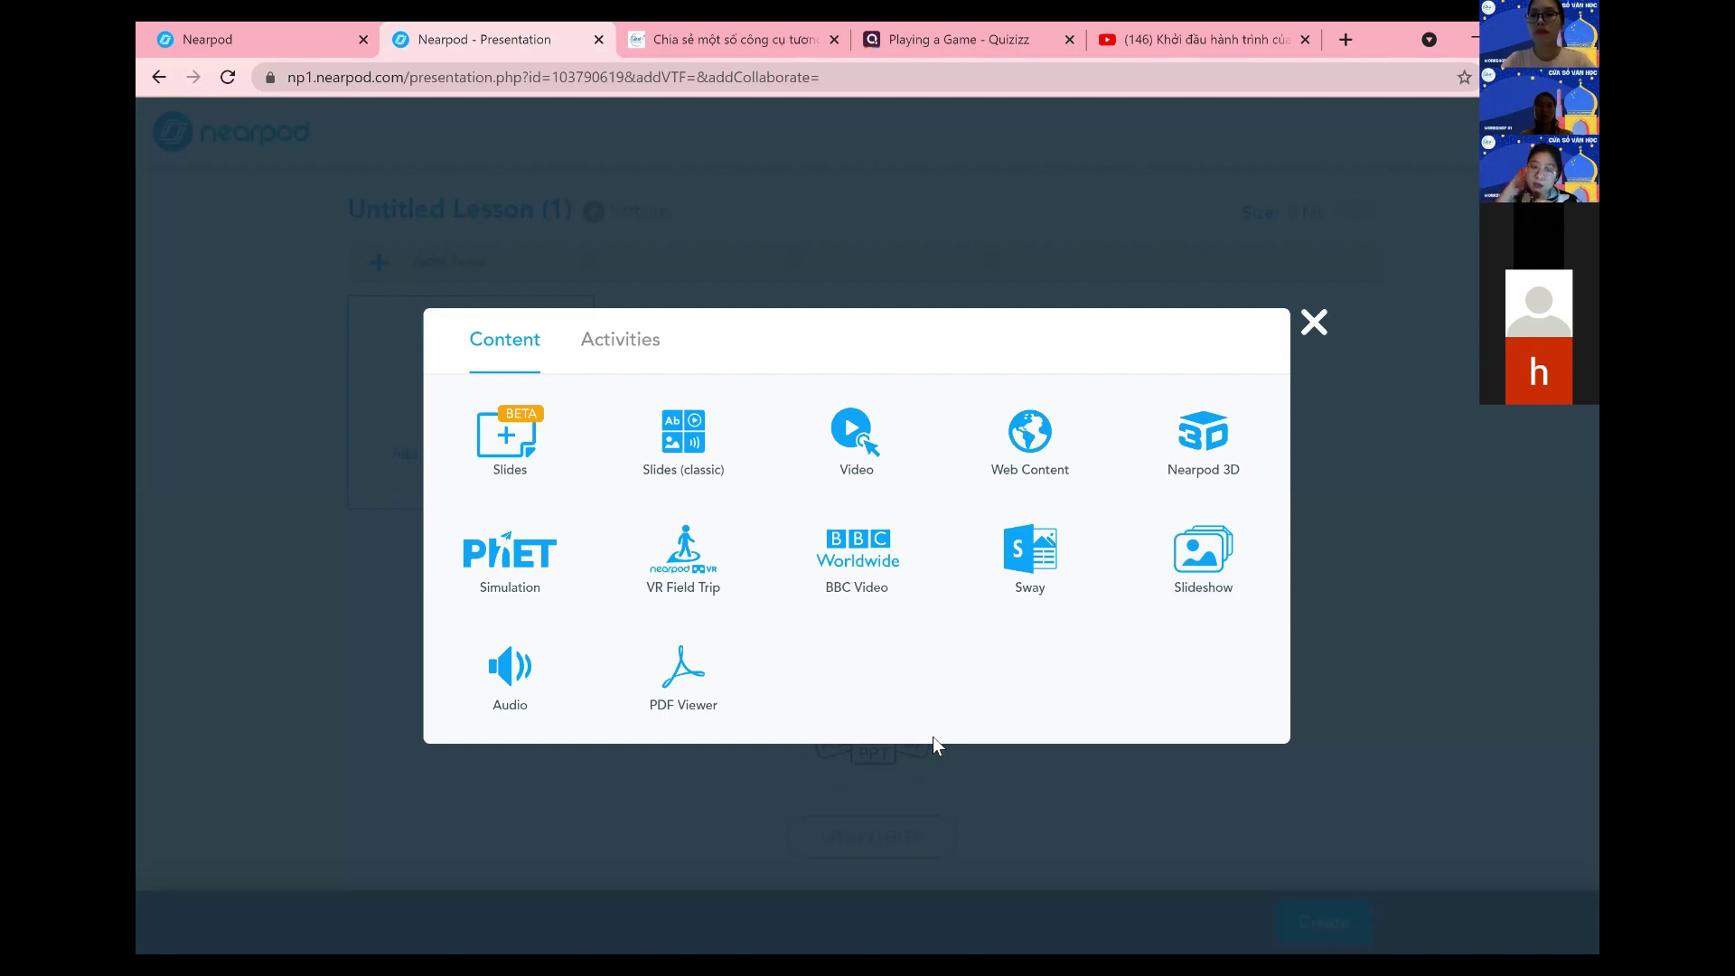
- Examine the Content and Activities types that can be added to the lesson, and close the chooser
left_click(494, 722)
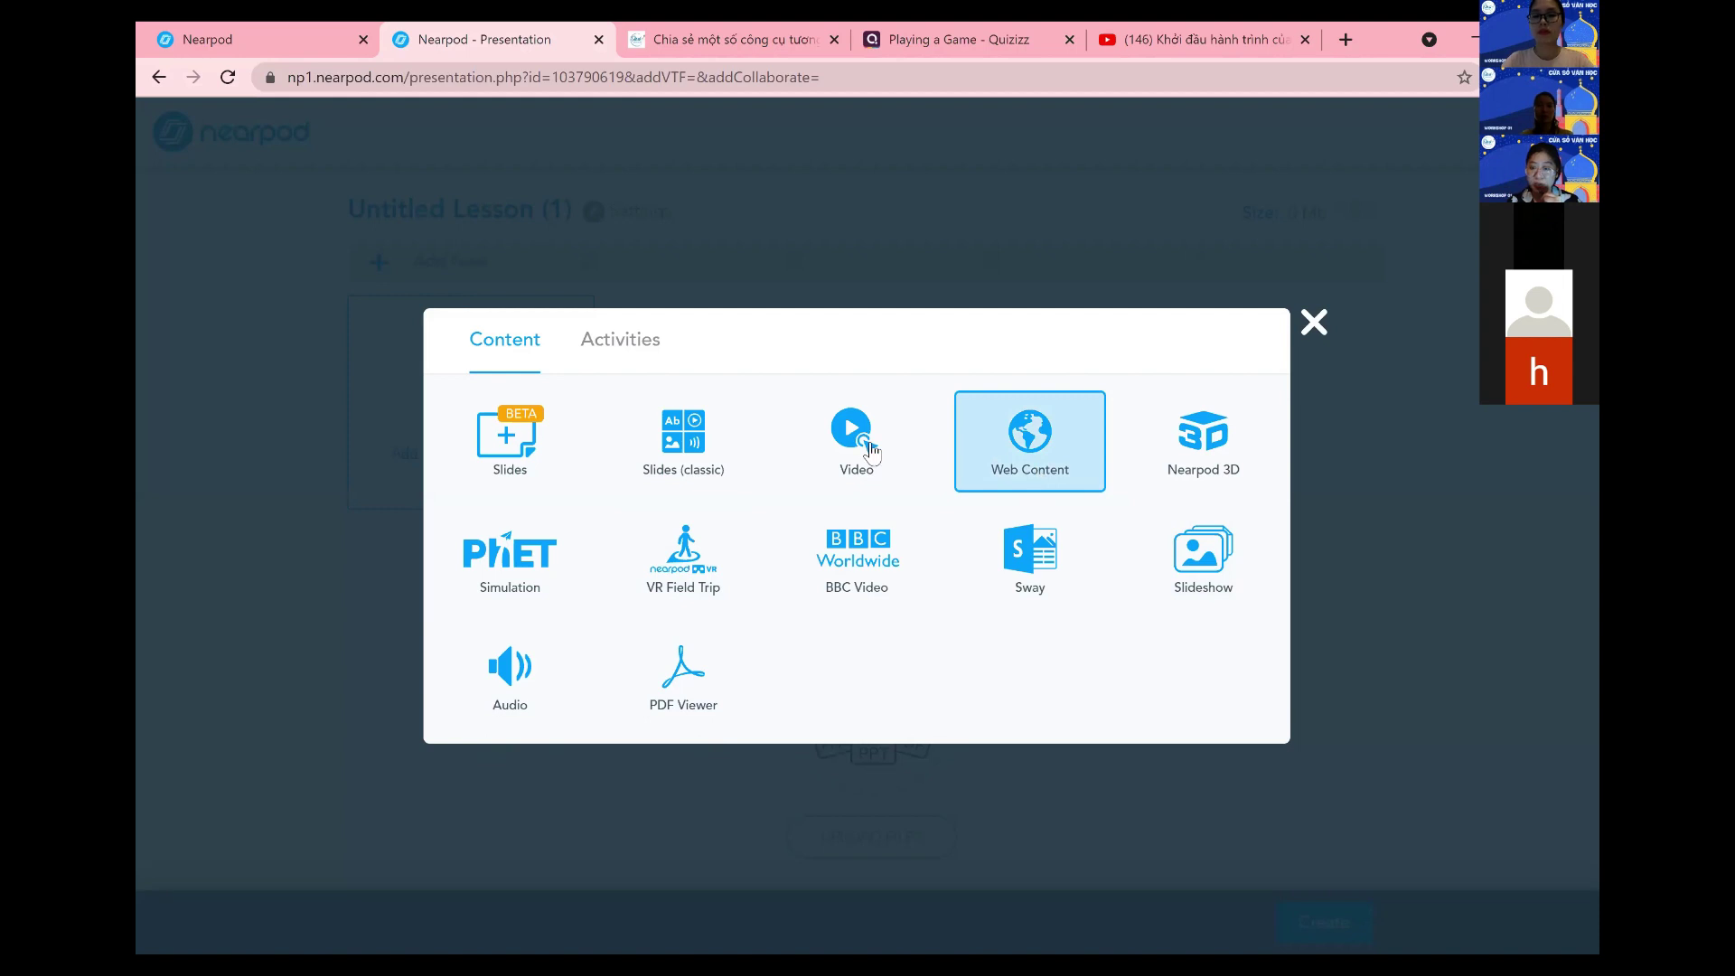
left_click(607, 342)
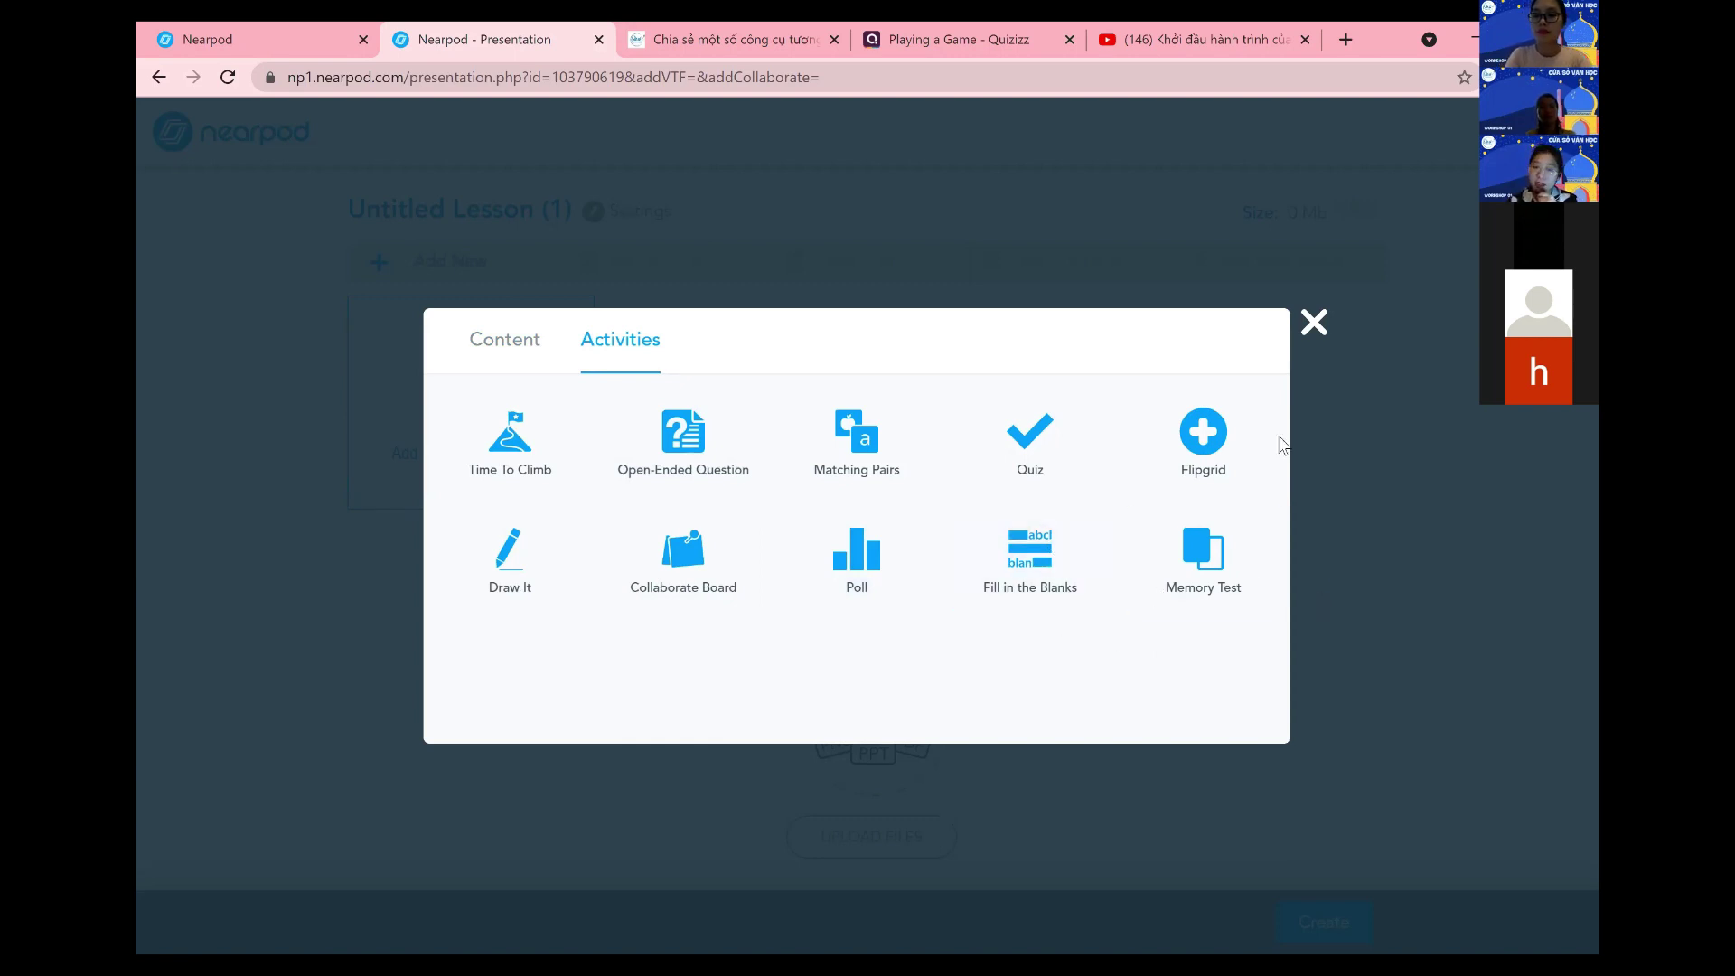
left_click(524, 362)
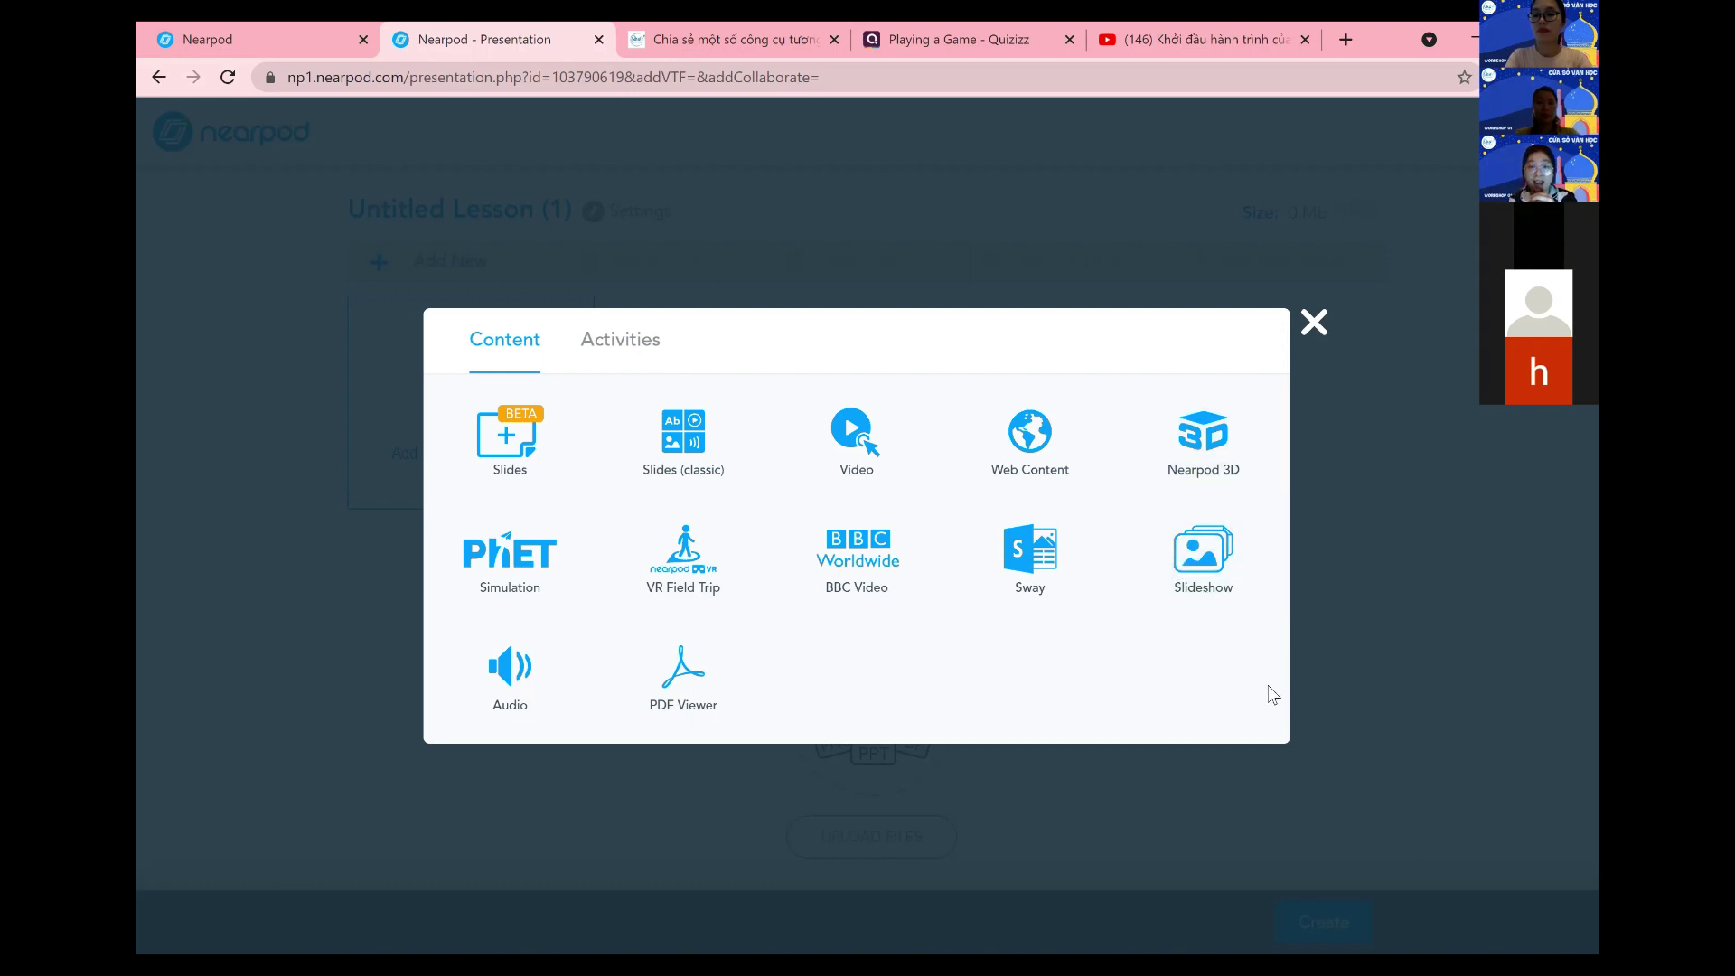
left_click(1320, 327)
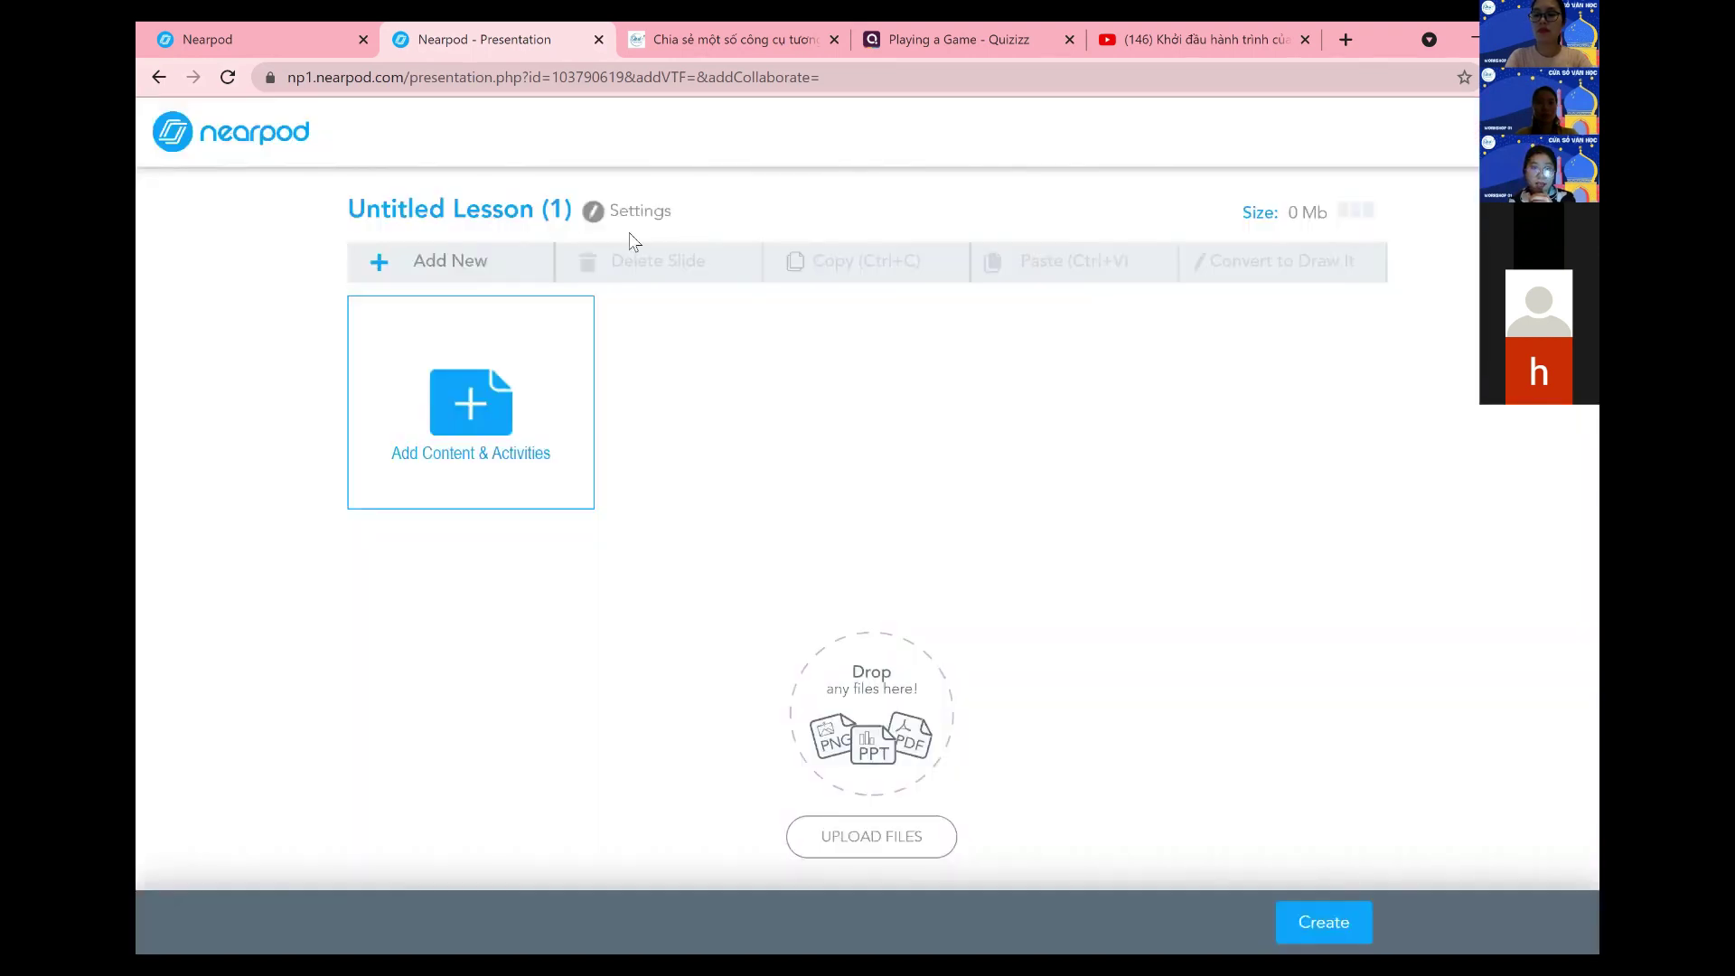
- Return to My Lessons and preview the first three slides of the "28.8 Bài chia sẻ về nearpod" lesson
left_click(161, 78)
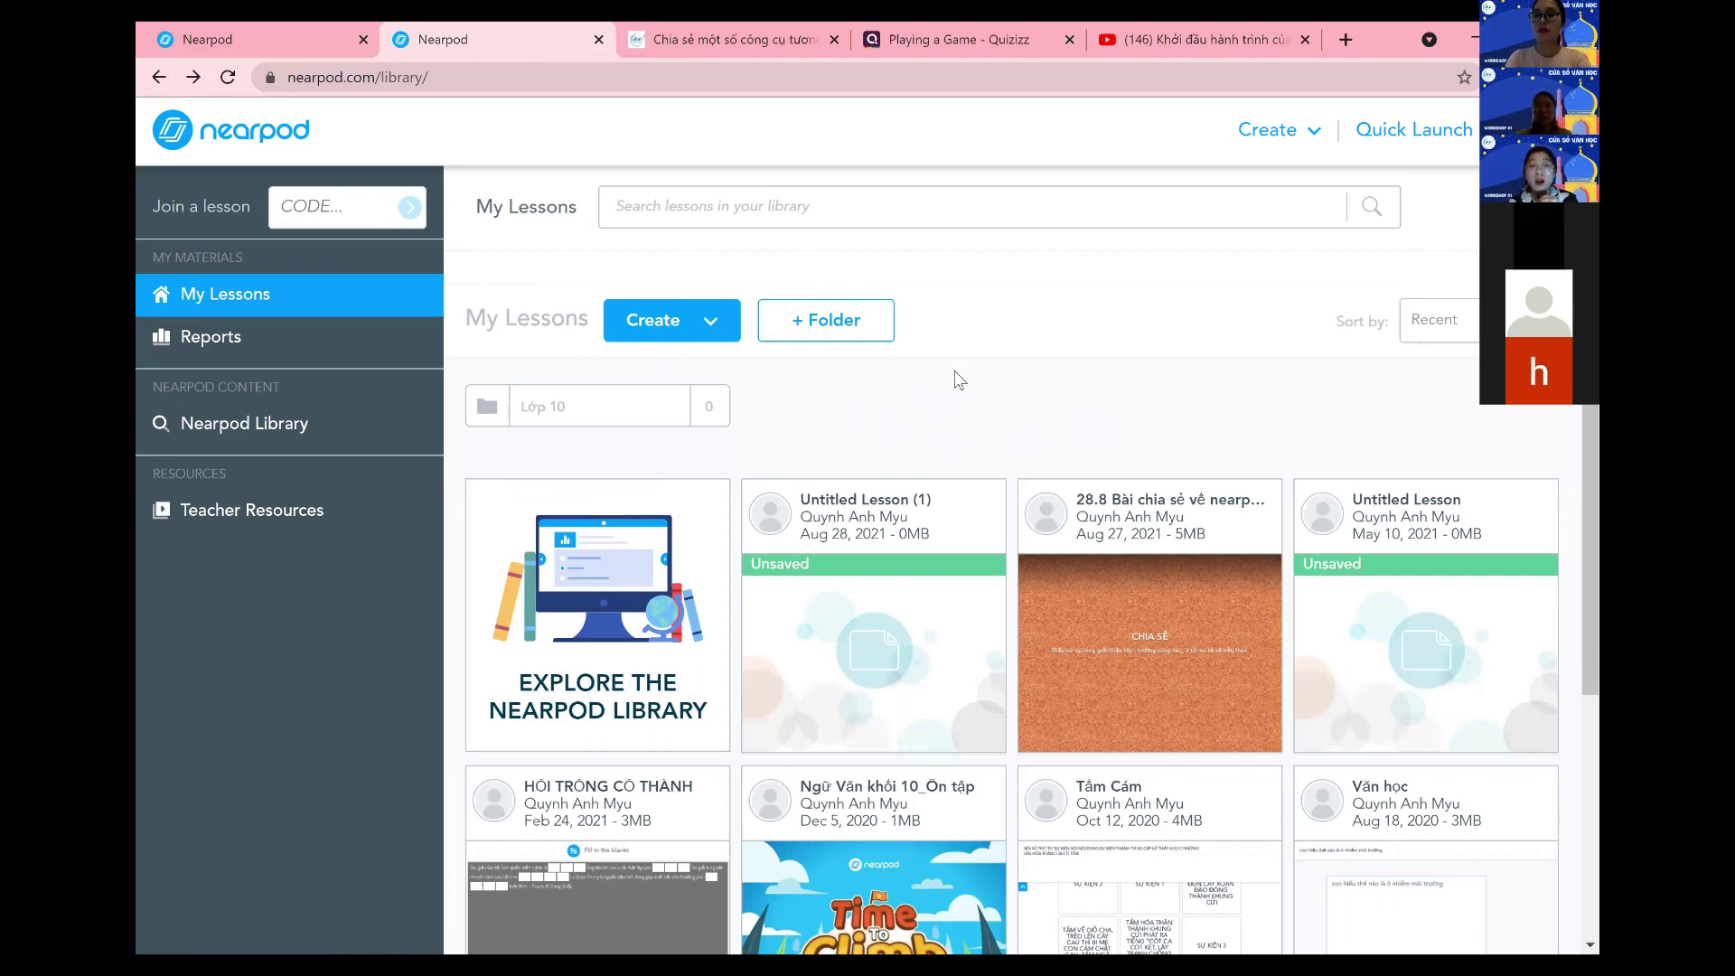
mouse_move(895, 690)
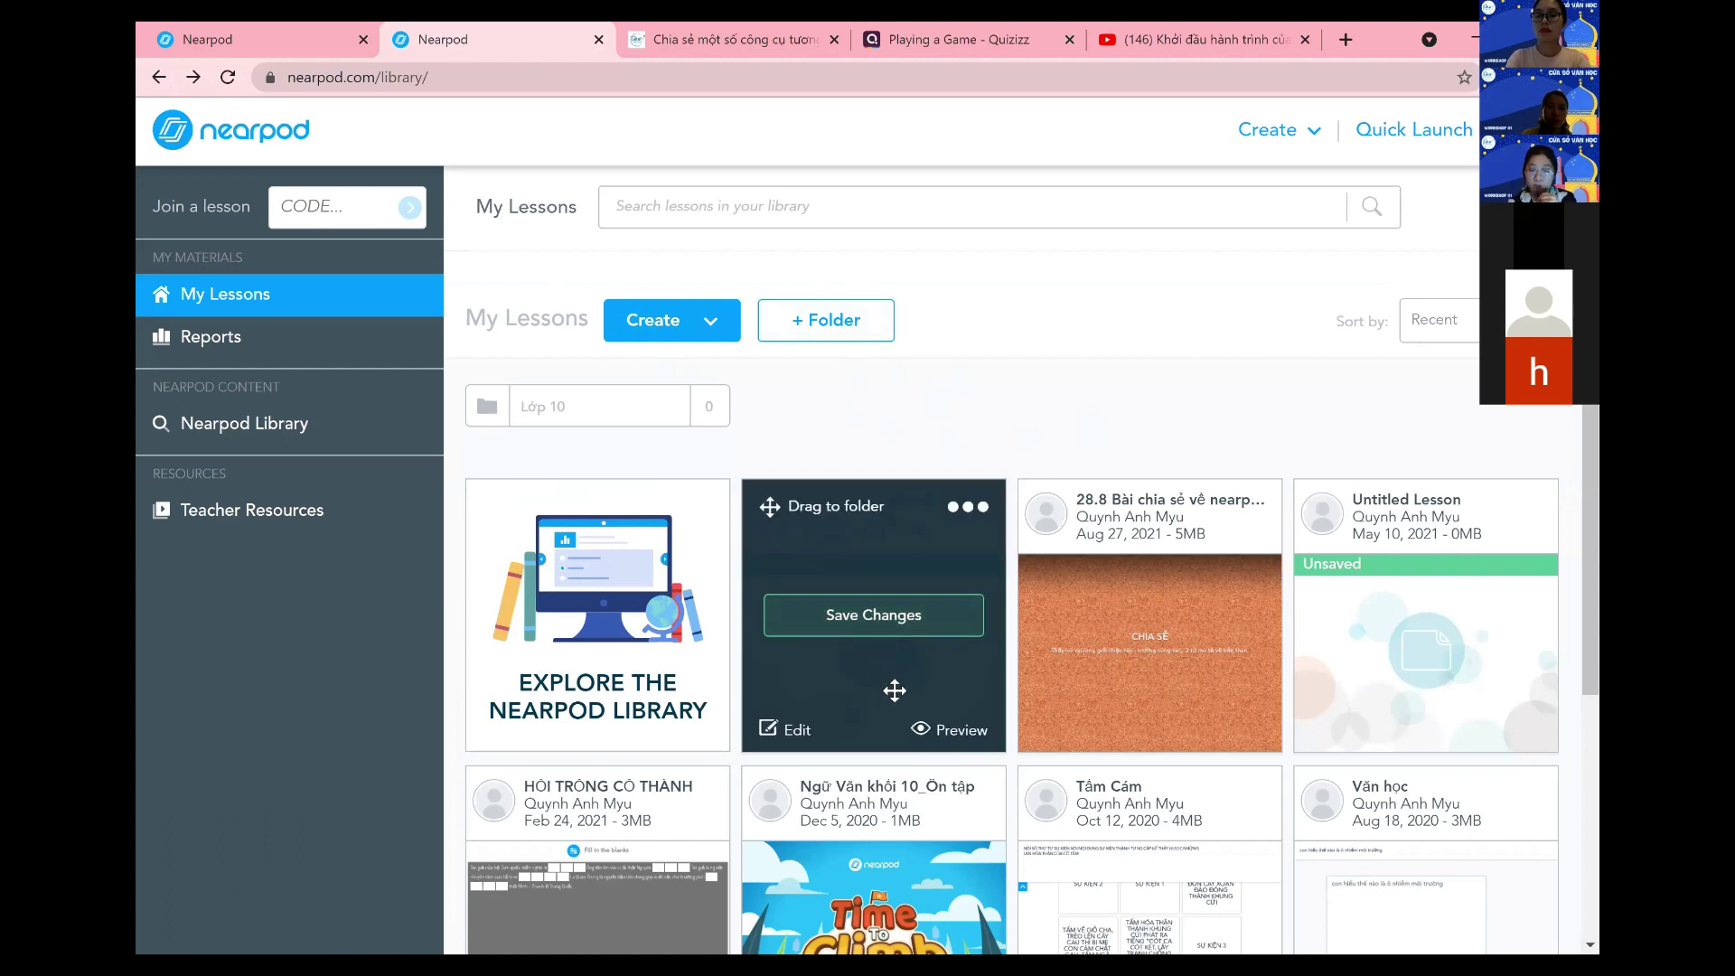
mouse_move(1154, 701)
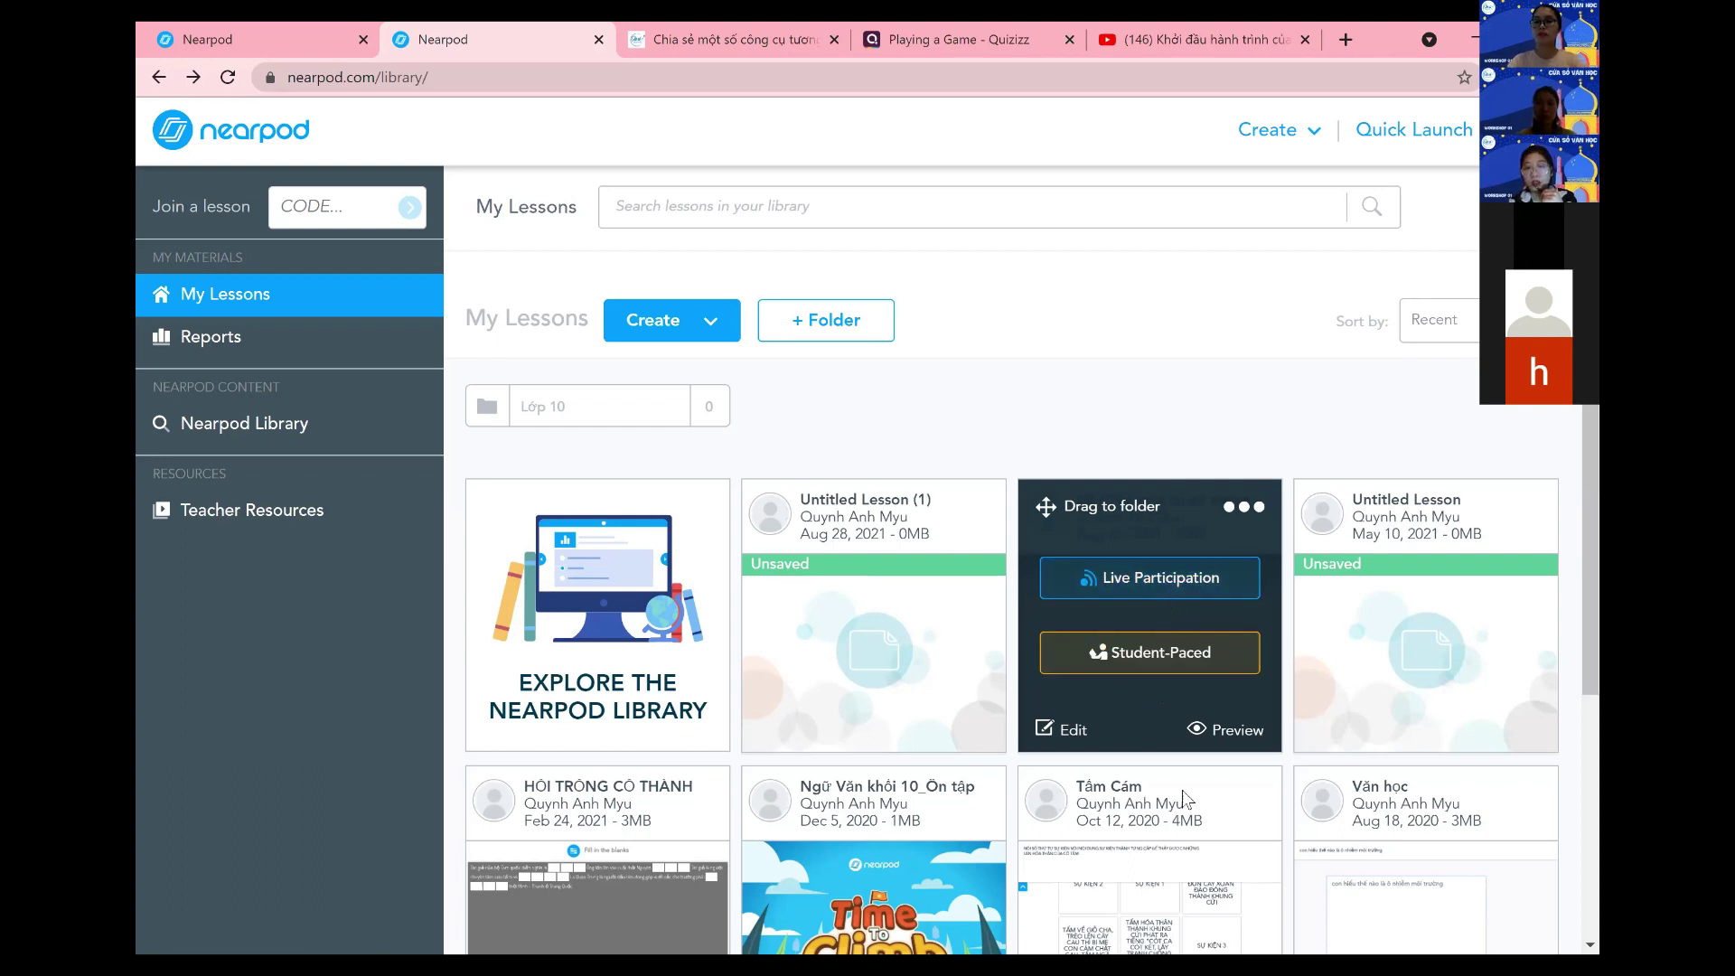
left_click(1208, 747)
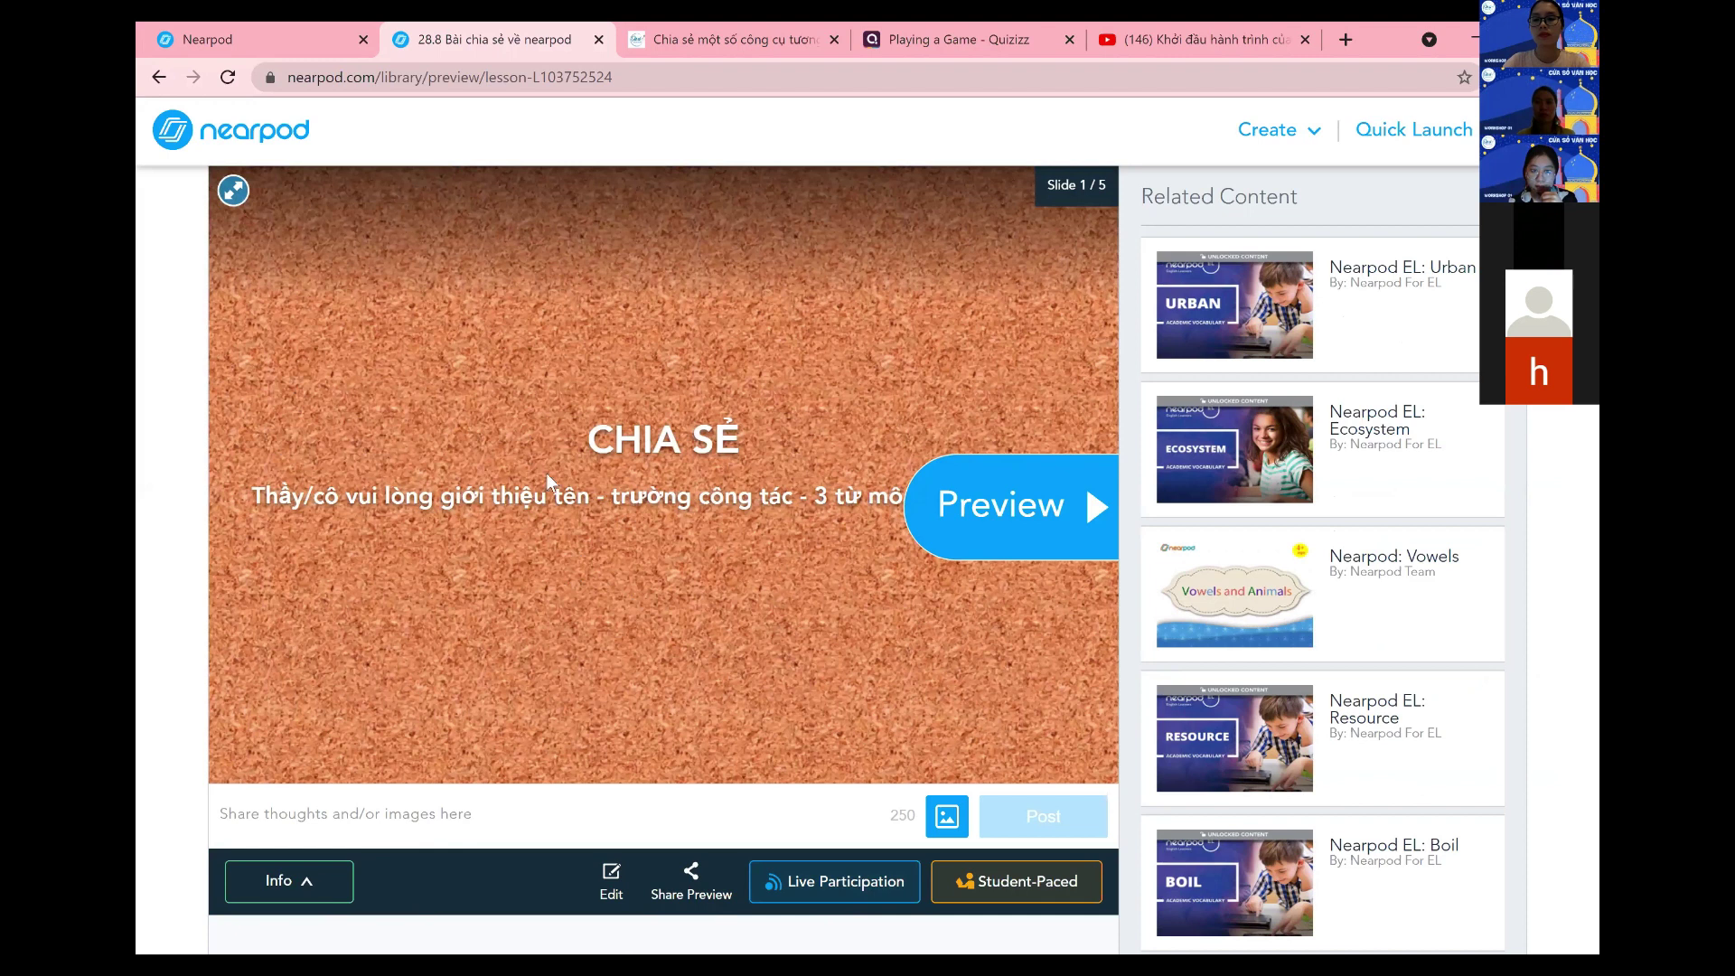
left_click(1003, 517)
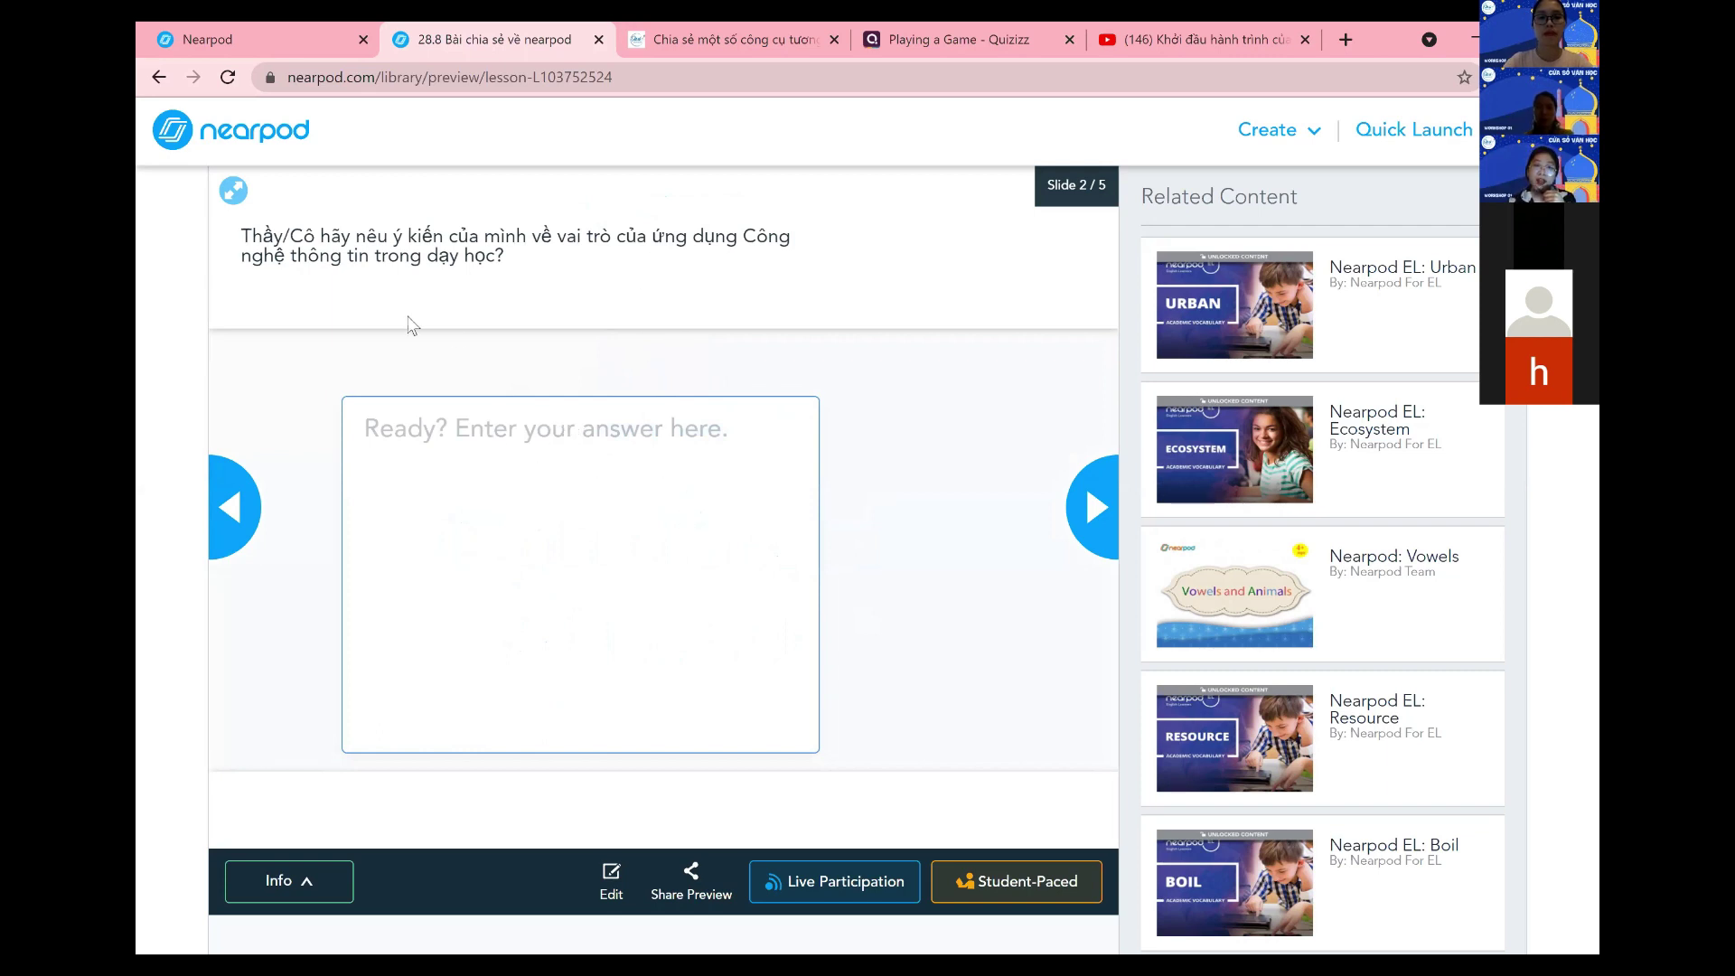
left_click(1107, 520)
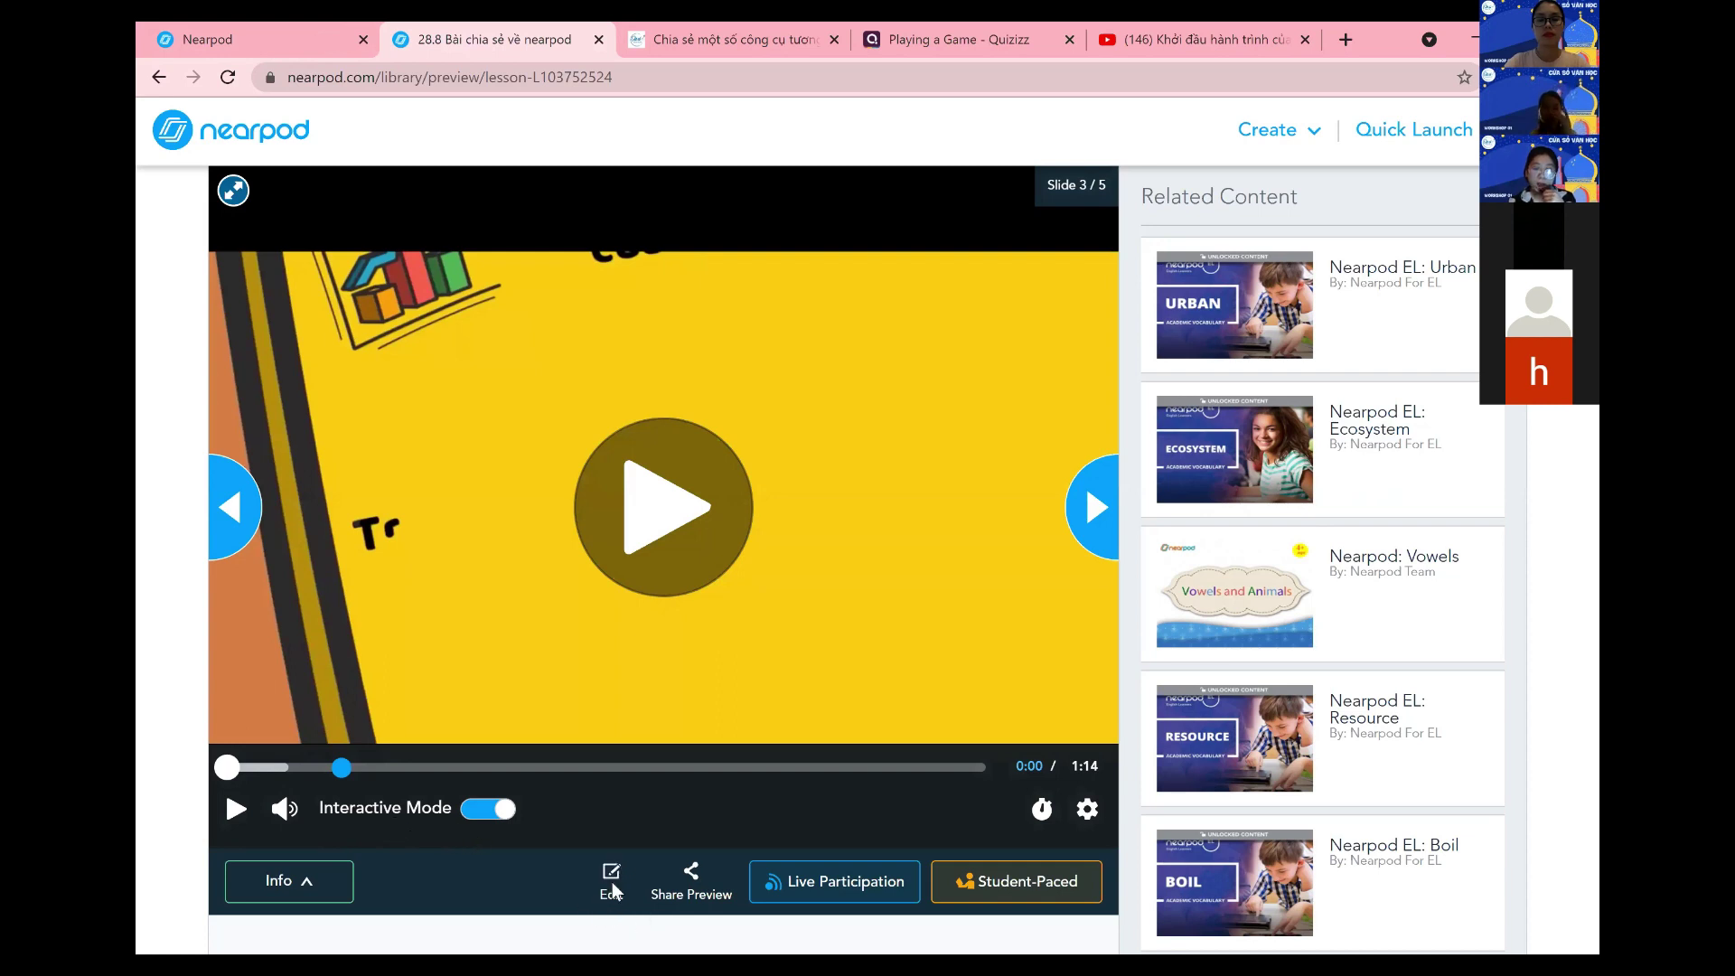
- Edit the previewed lesson and open the multiple-choice question placed at 0:11 in its interactive video on slide 3
left_click(1016, 881)
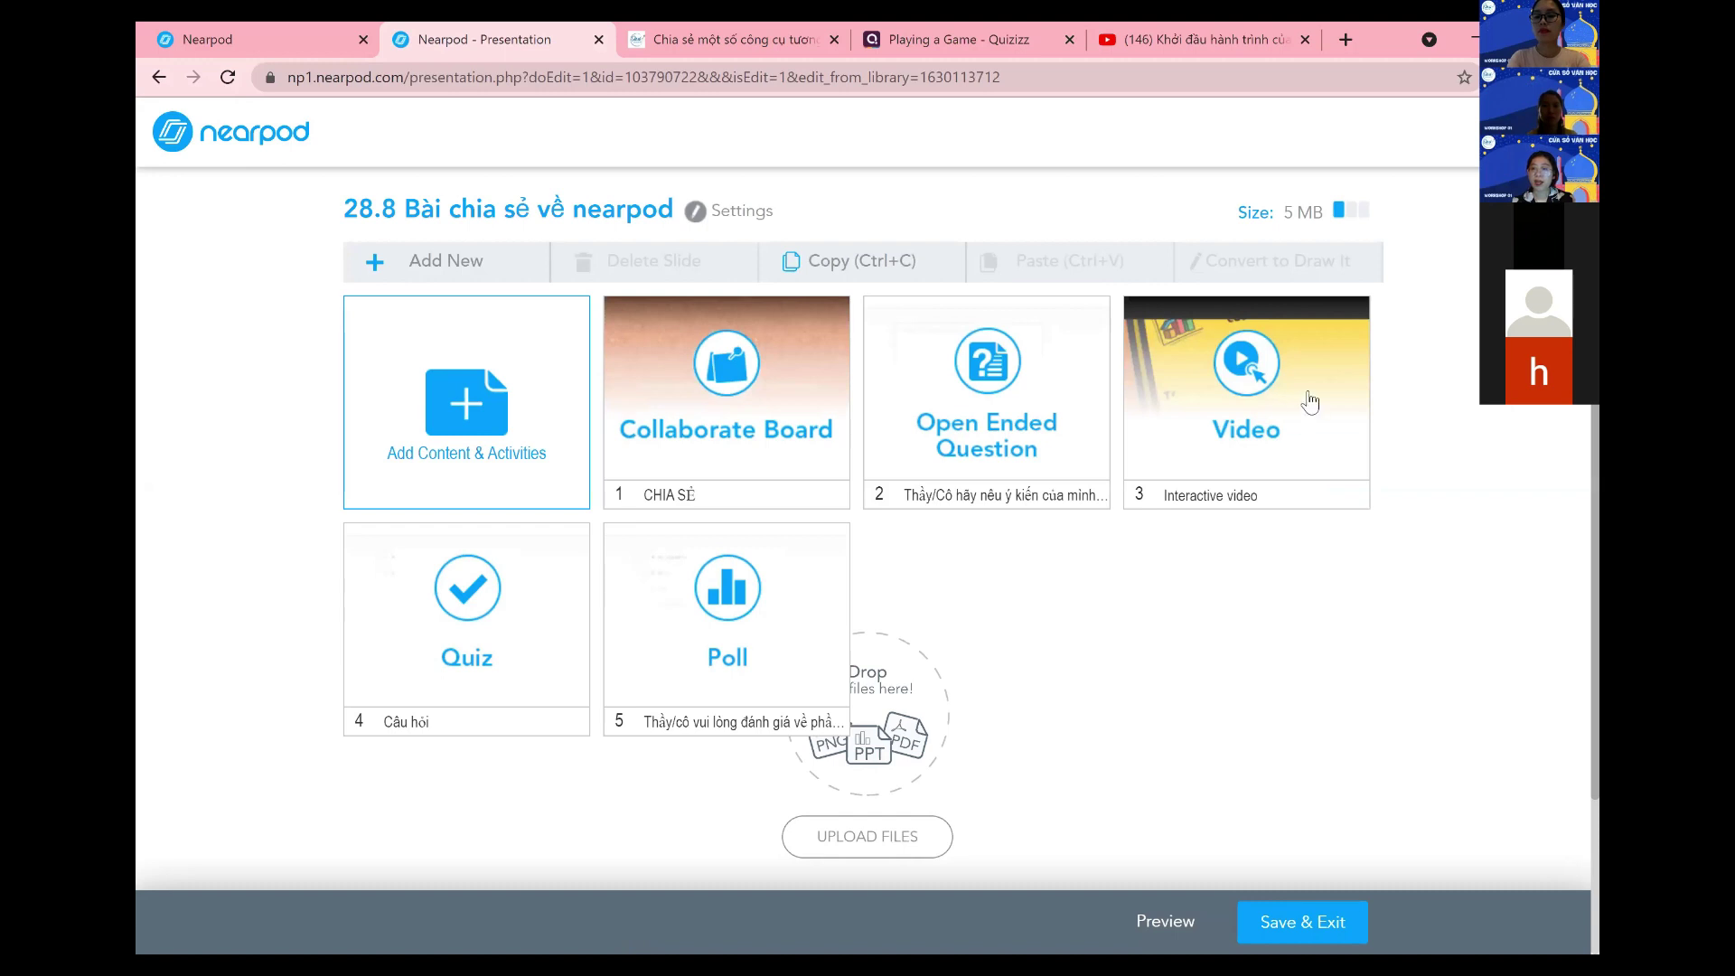
left_click(1308, 437)
left_click(1306, 439)
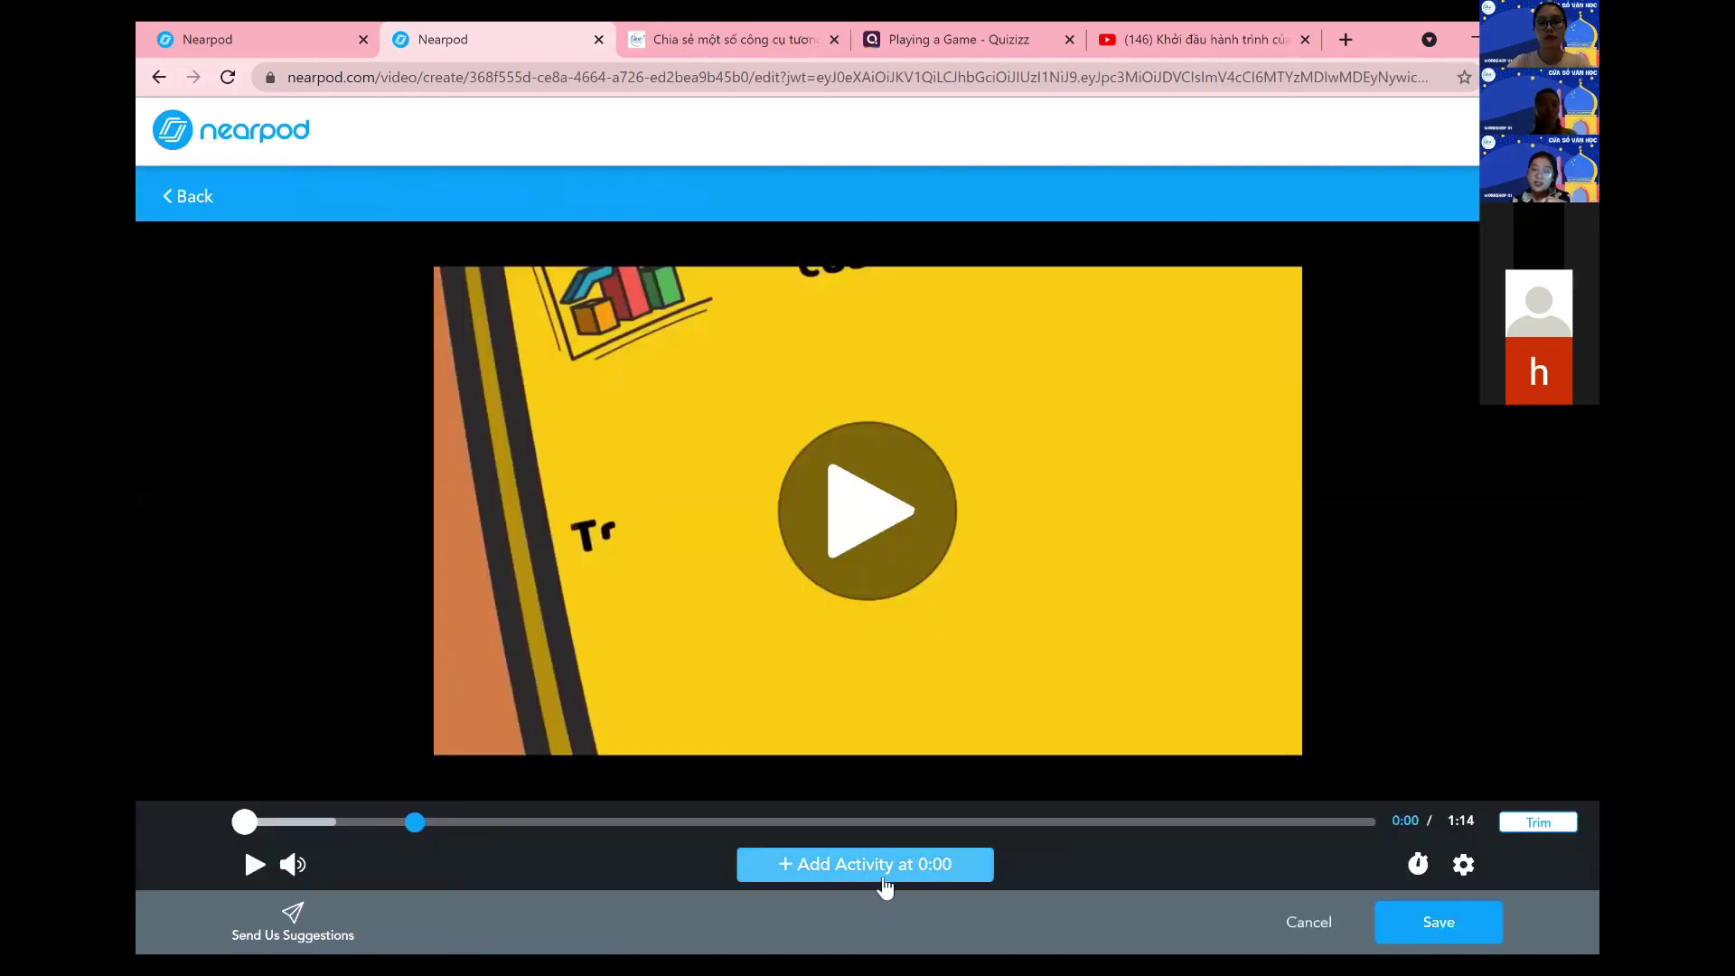
left_click(414, 822)
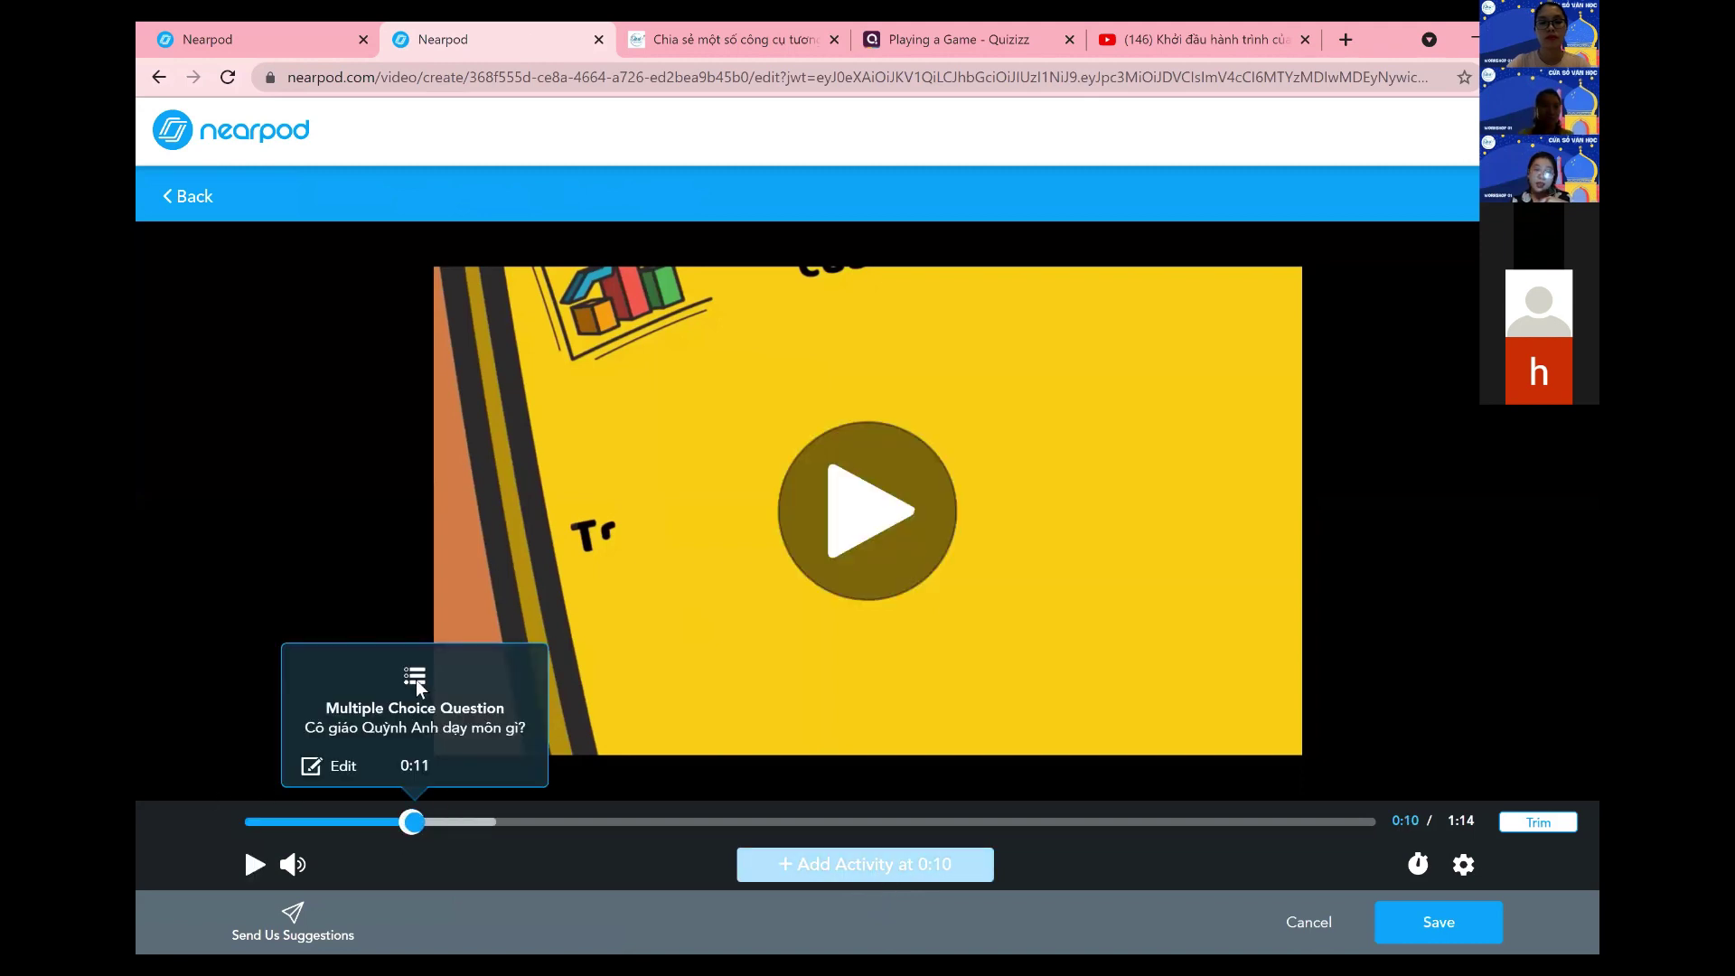
left_click(329, 769)
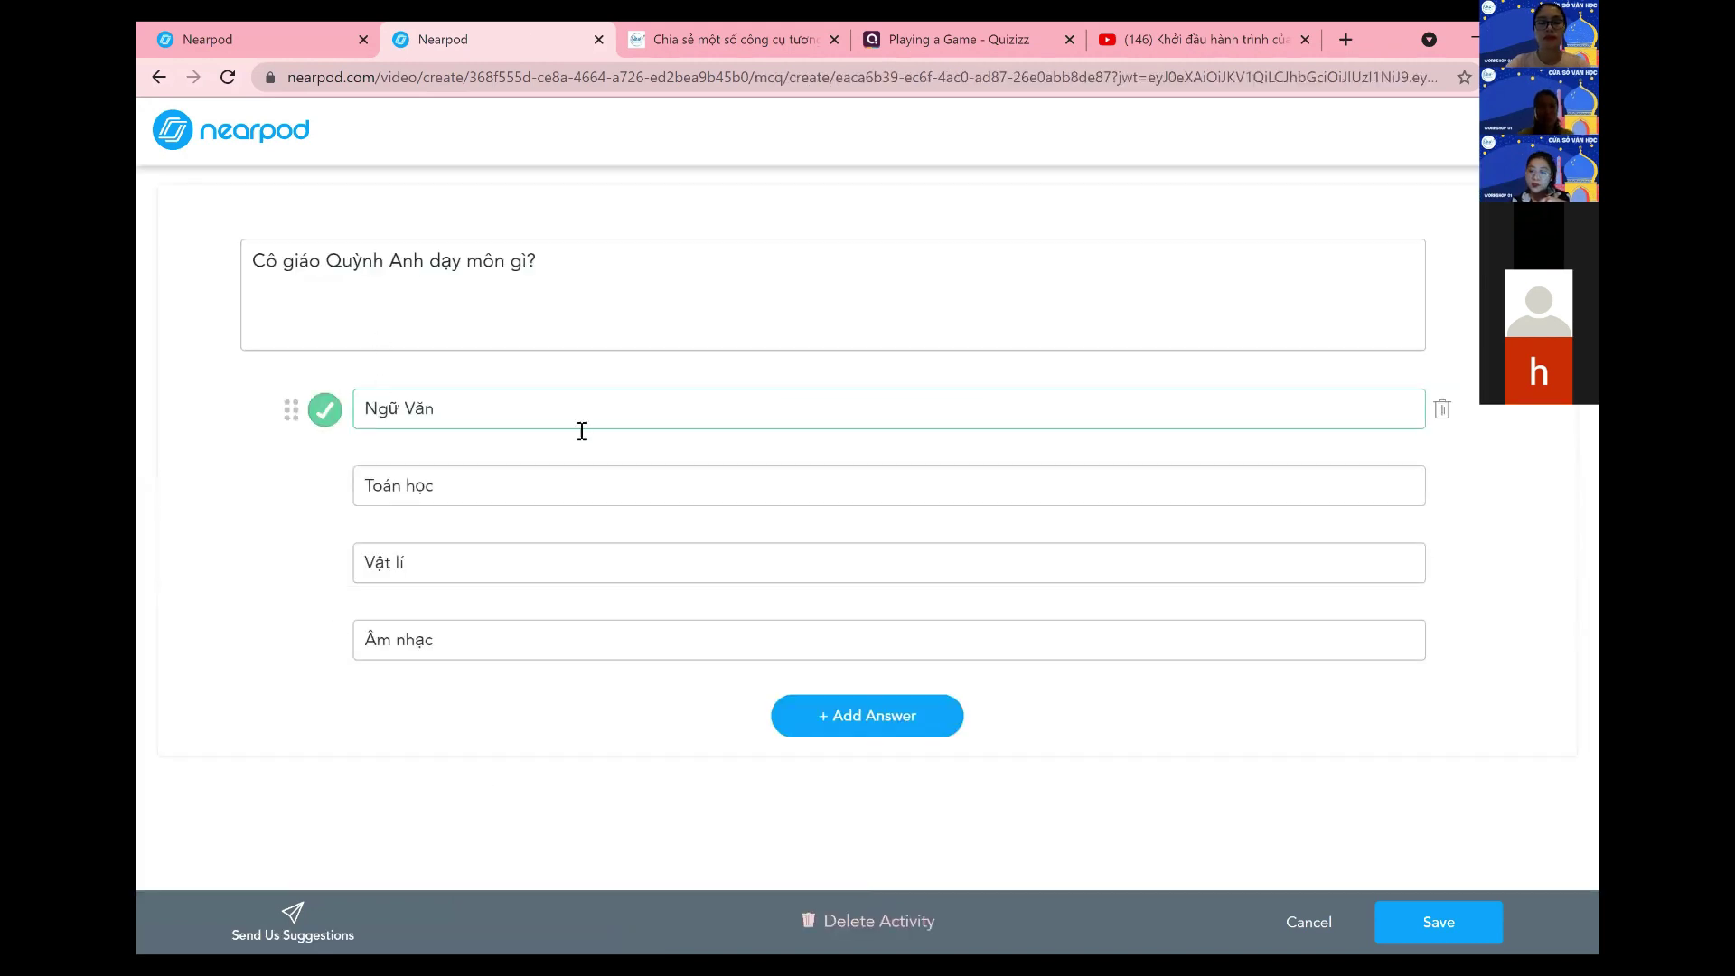
- Save the multiple-choice question and leave the video editor, discarding the video changes
left_click(1479, 931)
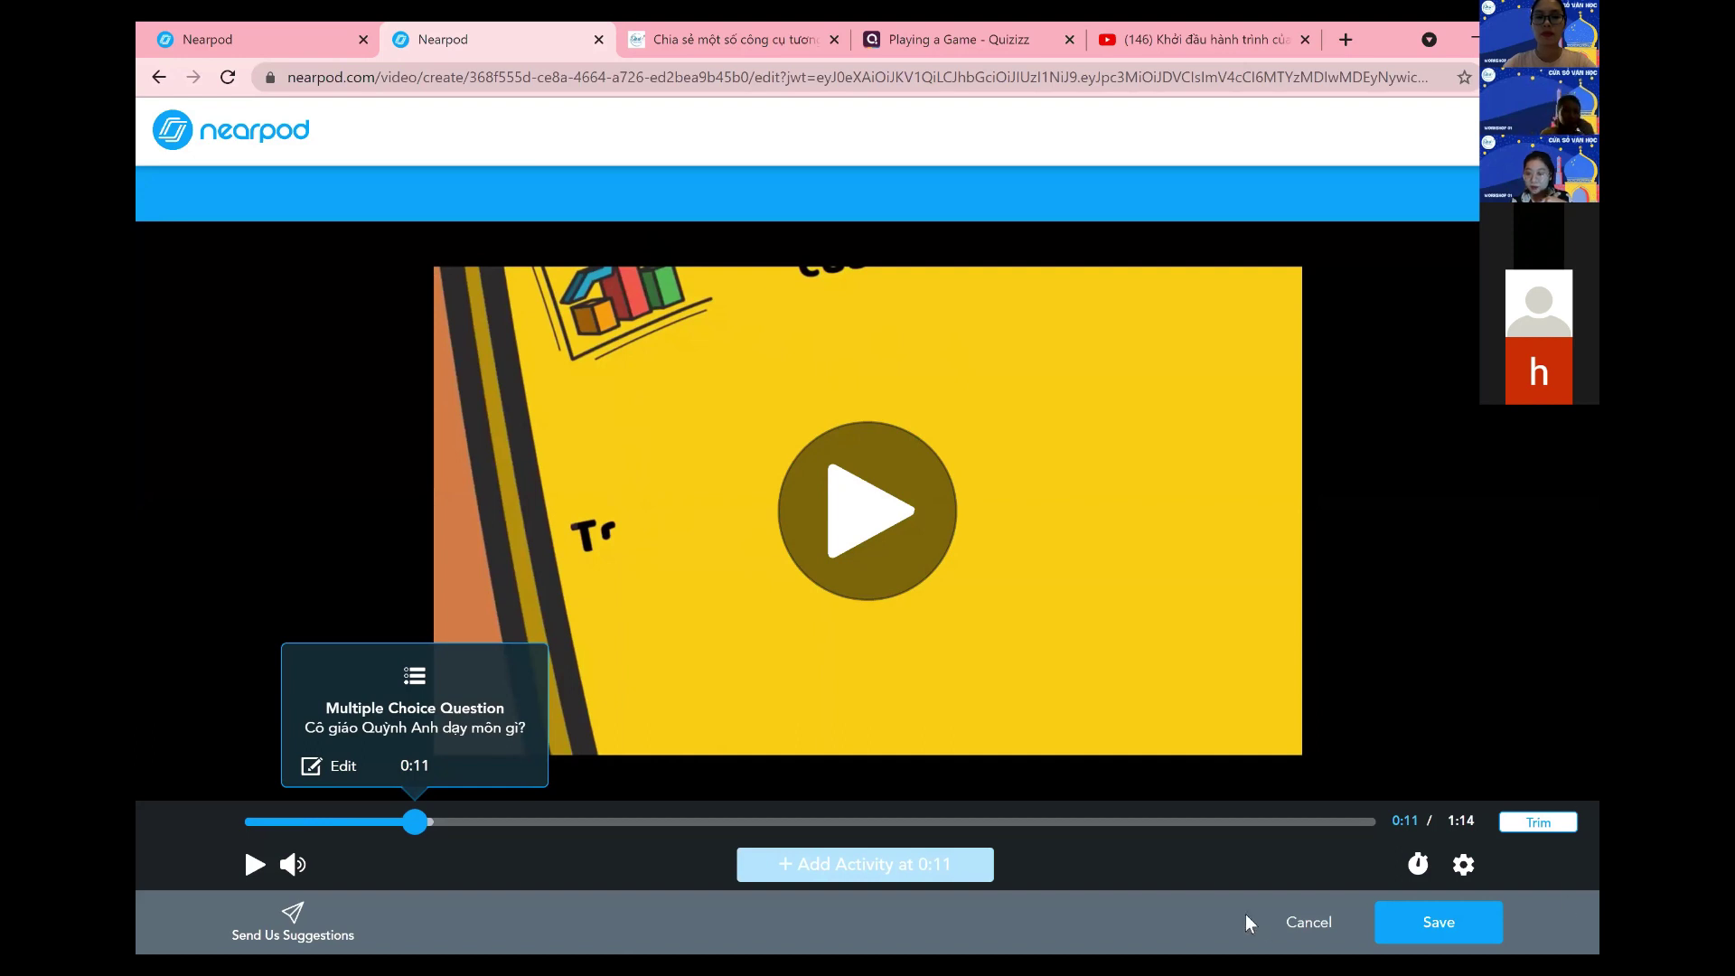
left_click(1316, 930)
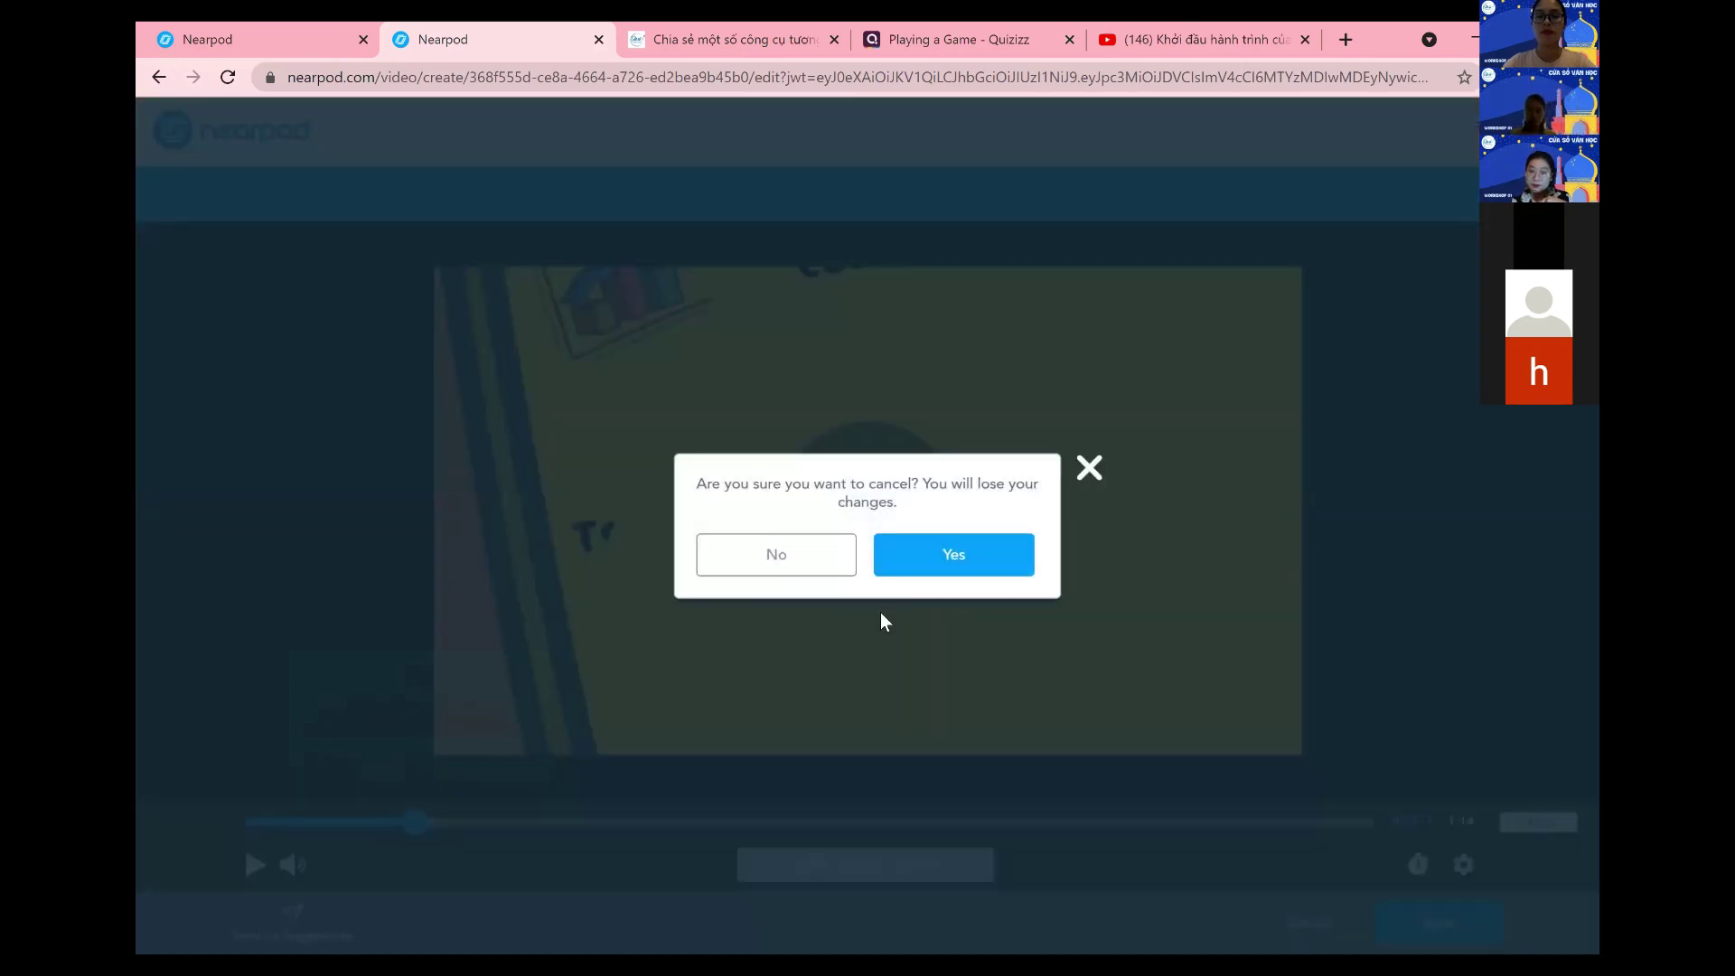
left_click(953, 557)
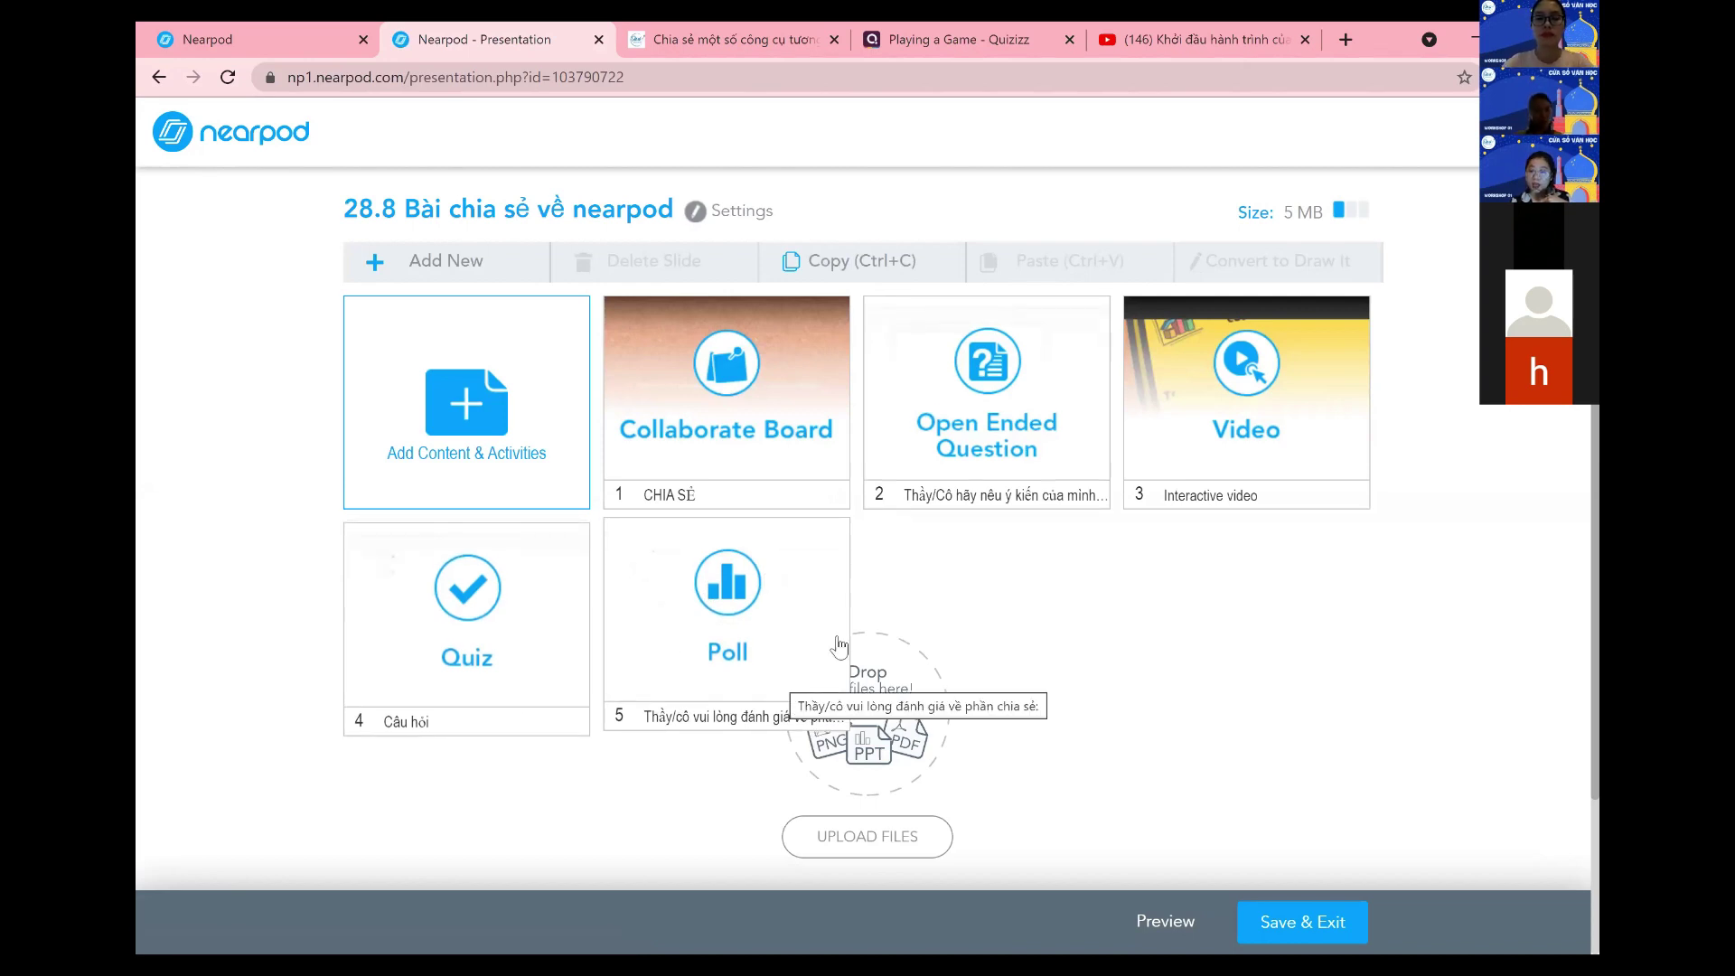
- Save and exit the lesson, launch it for live participation, and highlight the join.nearpod.com address and the session code
left_click(1320, 927)
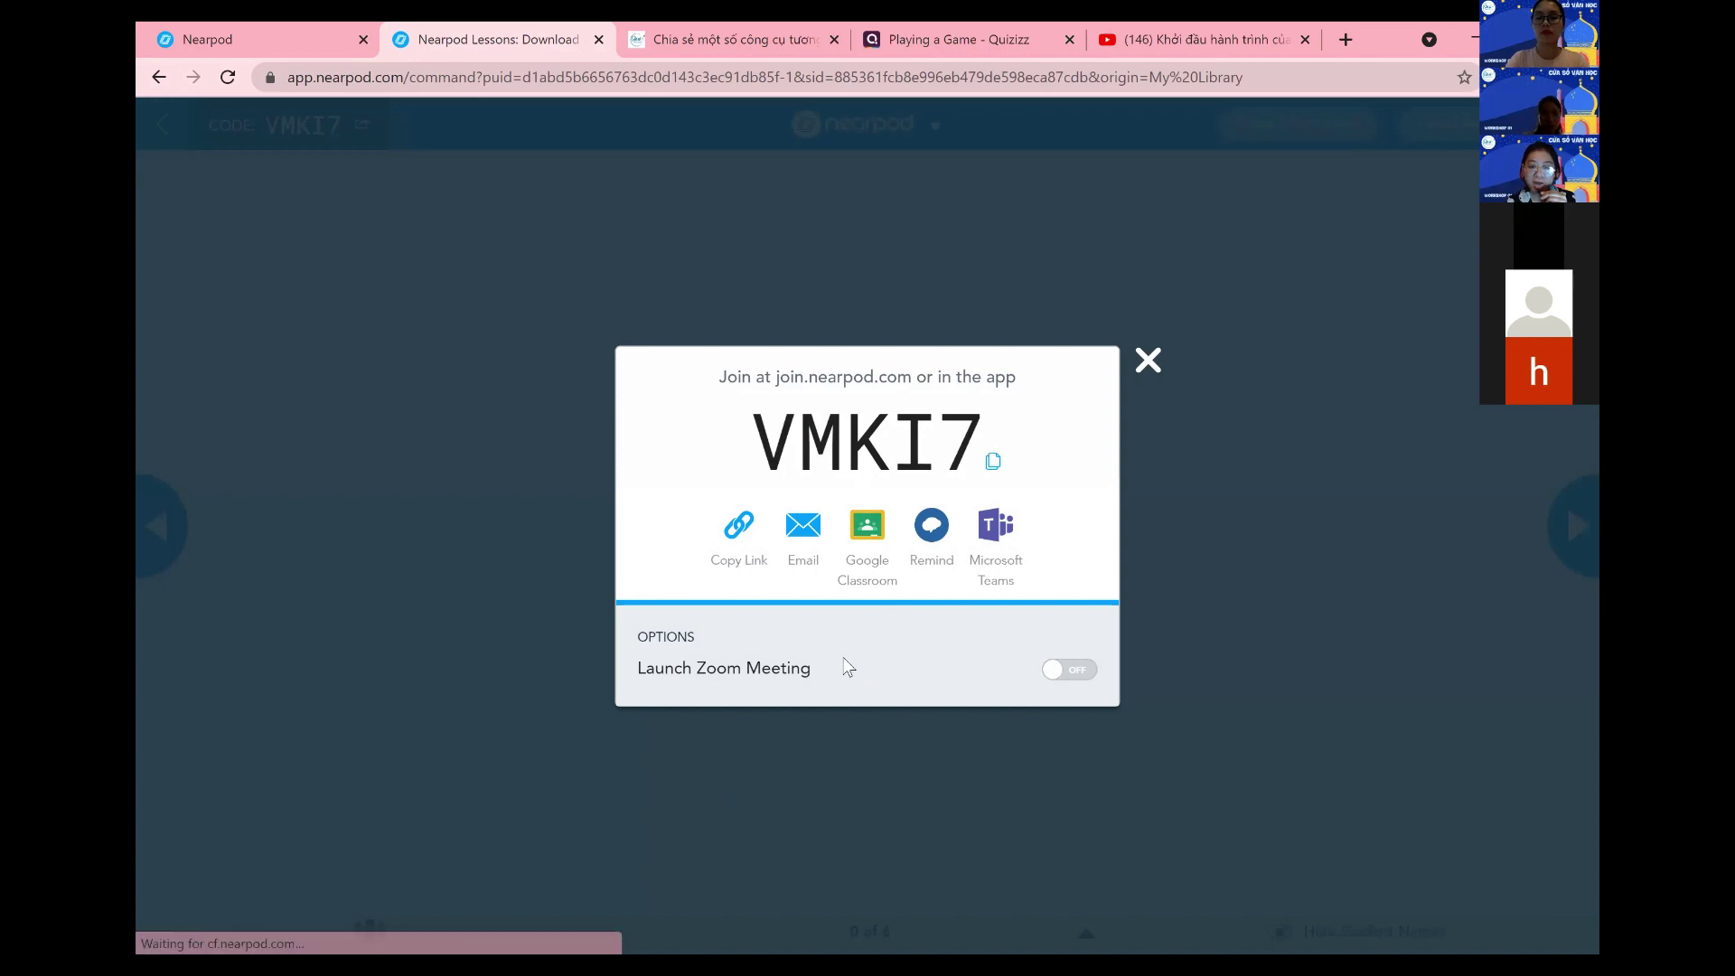
left_click_drag(776, 380, 904, 391)
left_click(860, 462)
left_click_drag(763, 443, 980, 454)
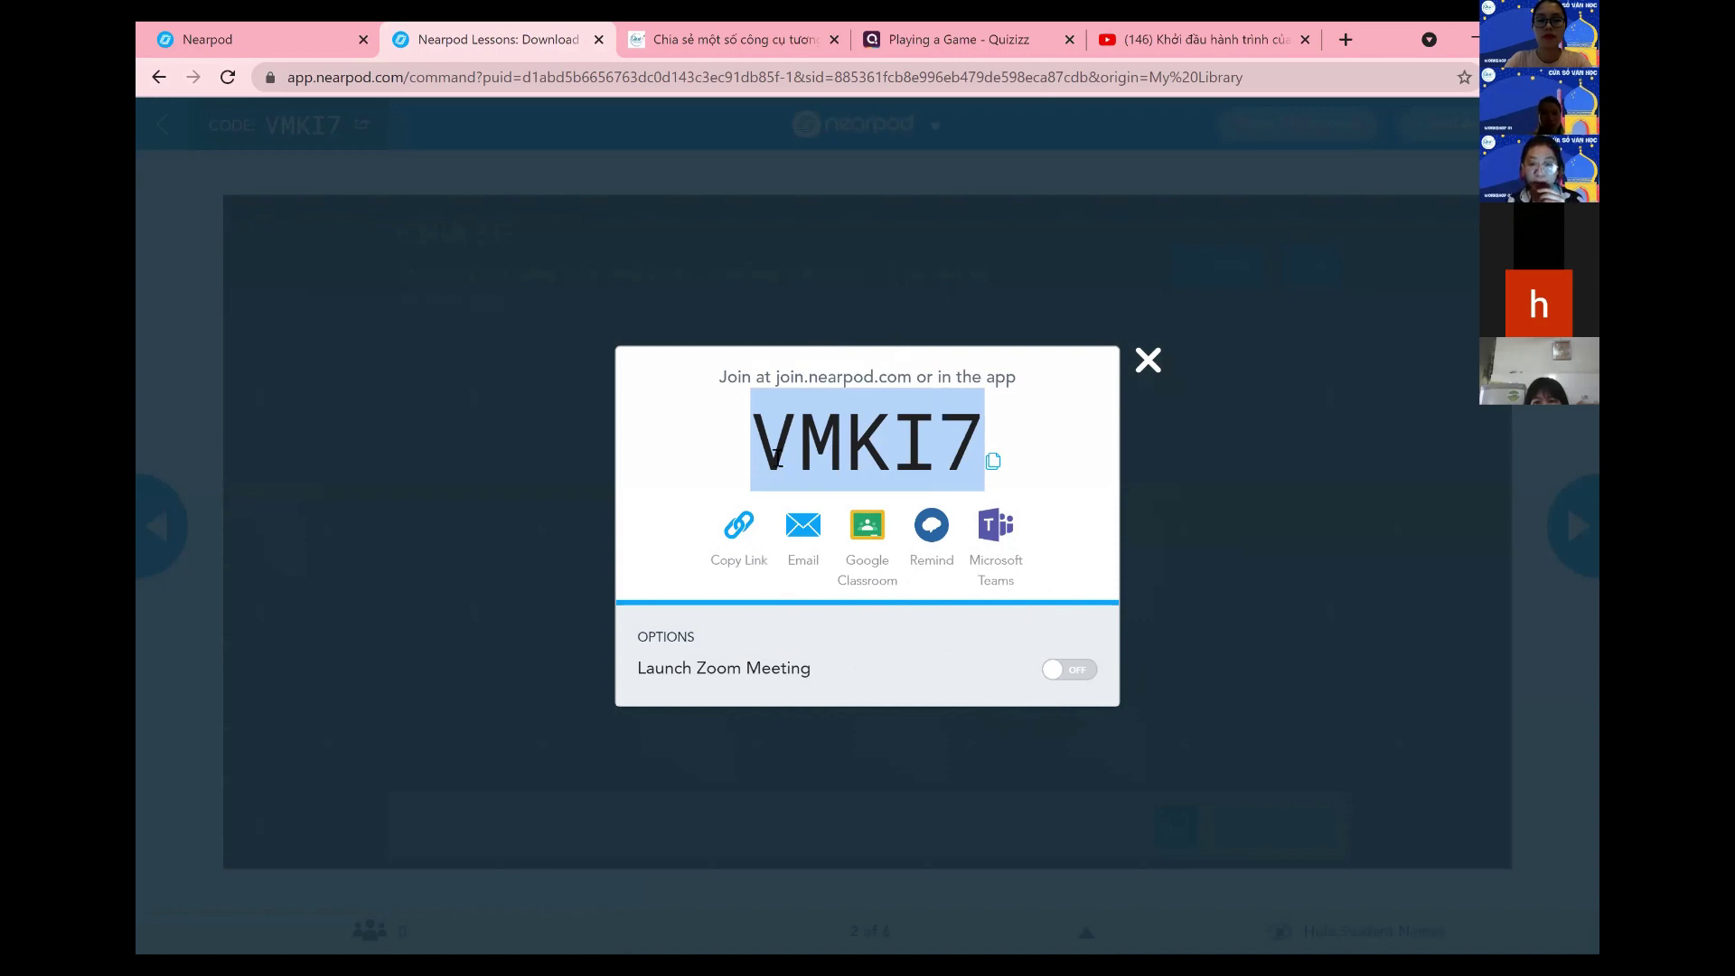
left_click(829, 495)
left_click_drag(763, 450, 998, 463)
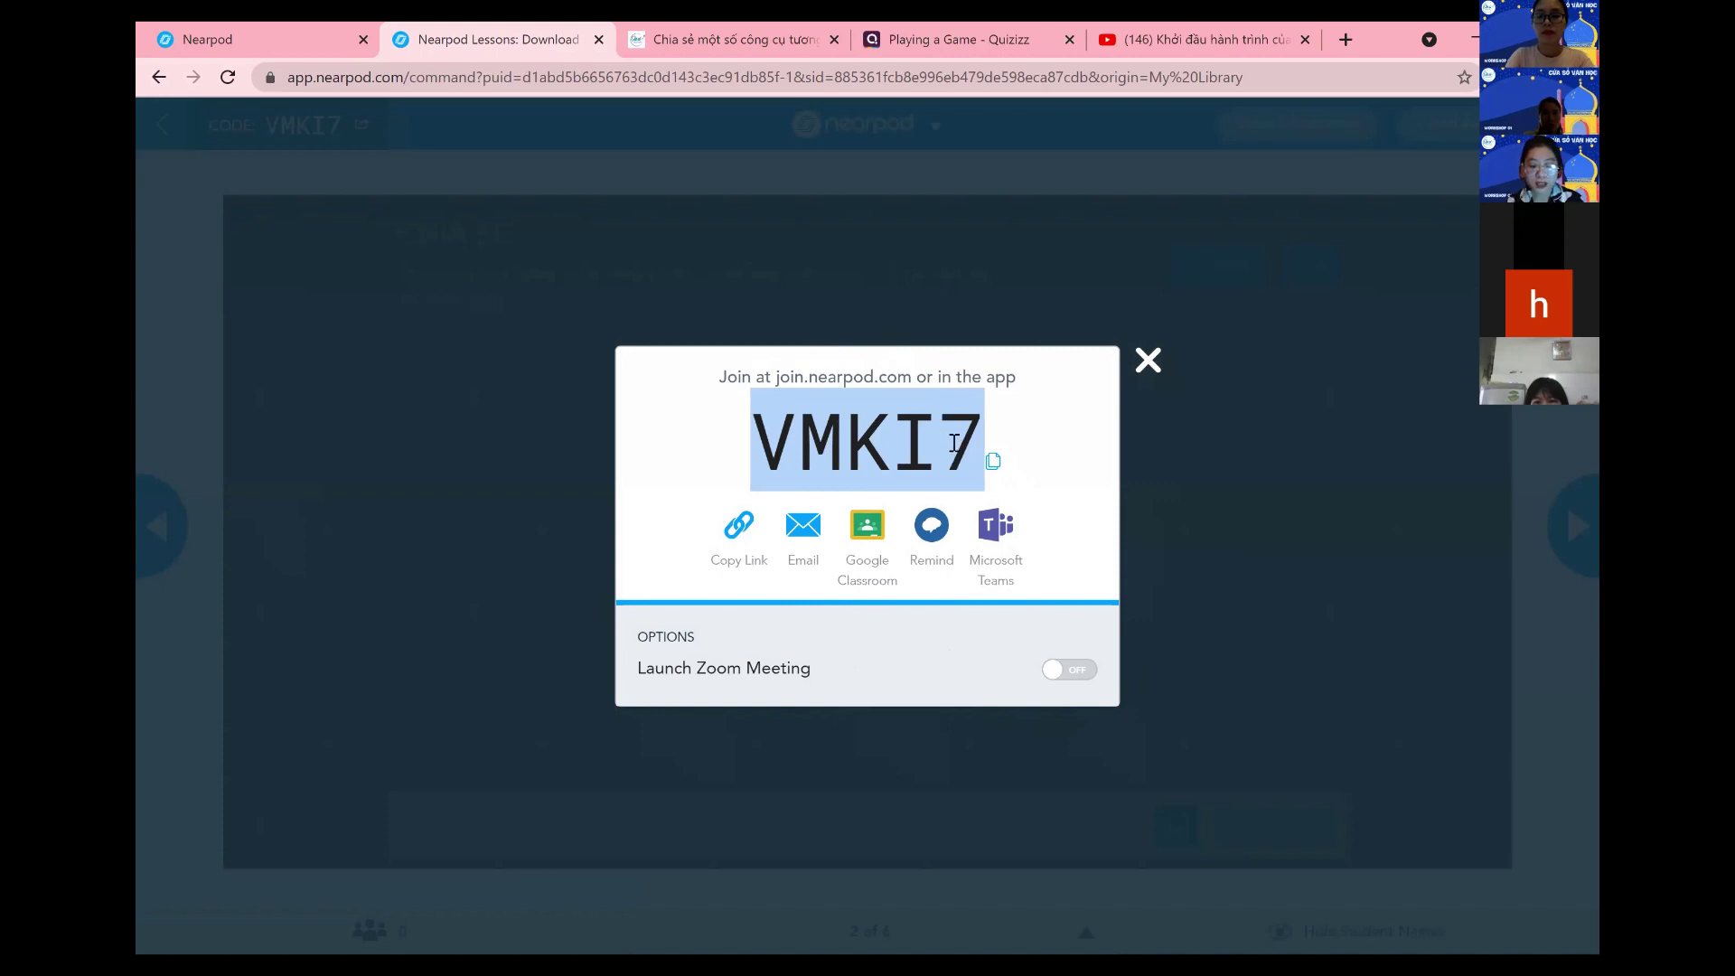
left_click_drag(777, 383, 914, 383)
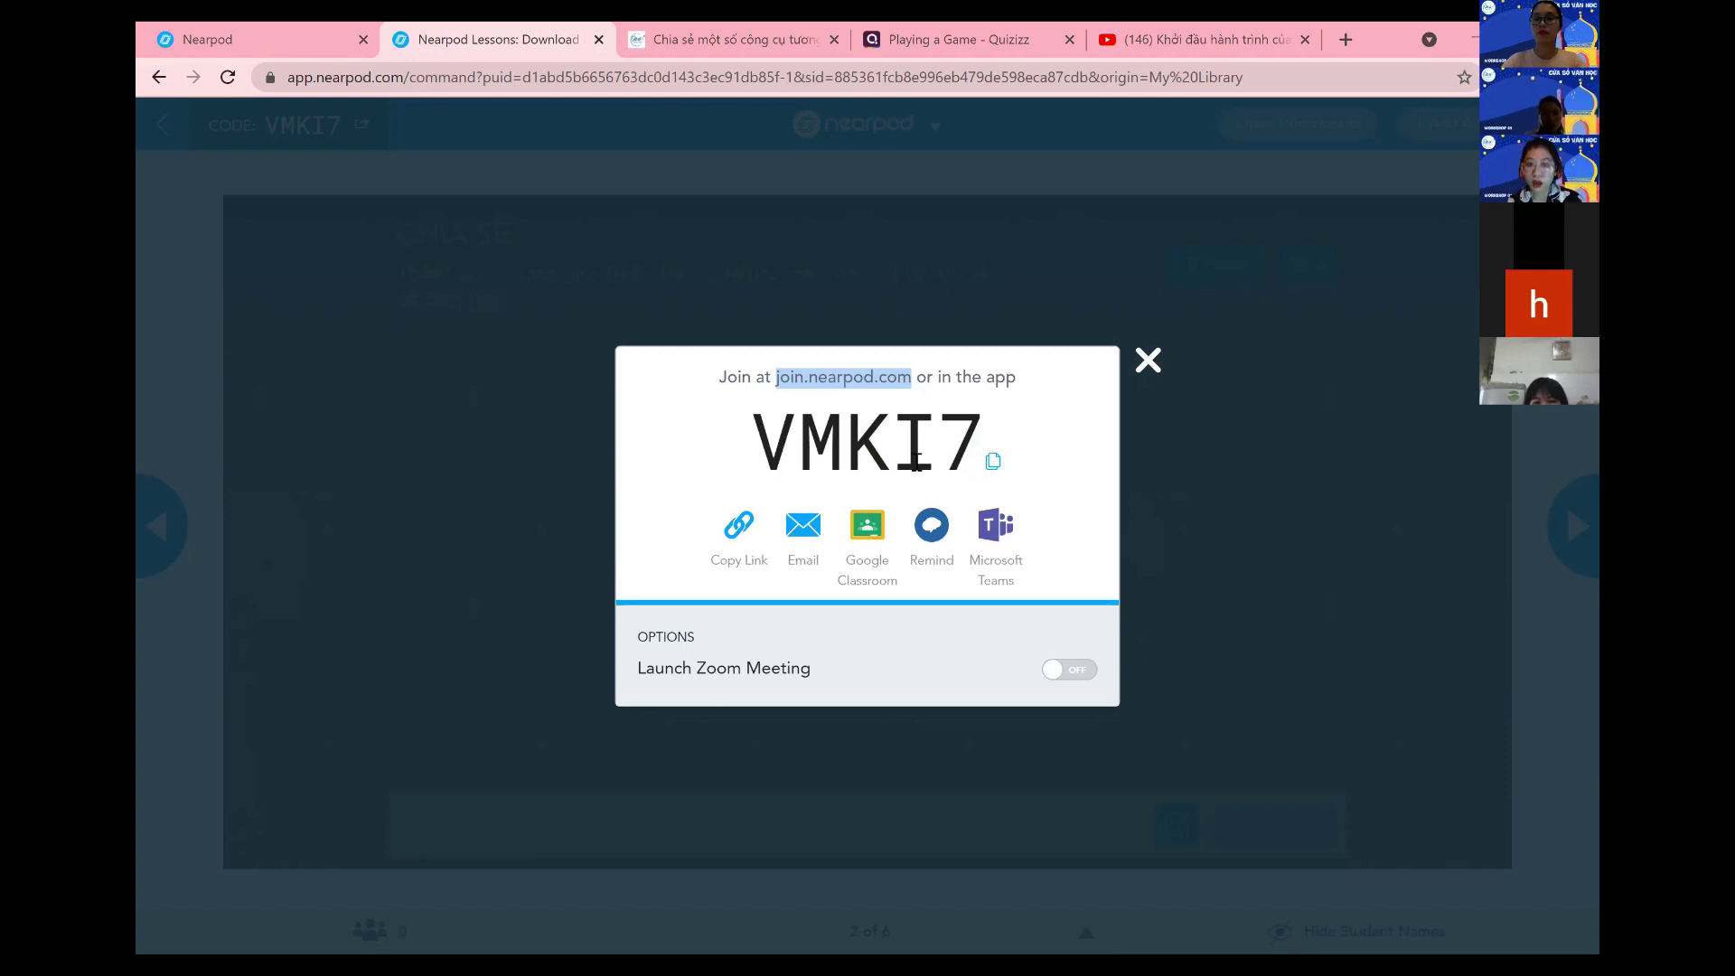
double_click(759, 457)
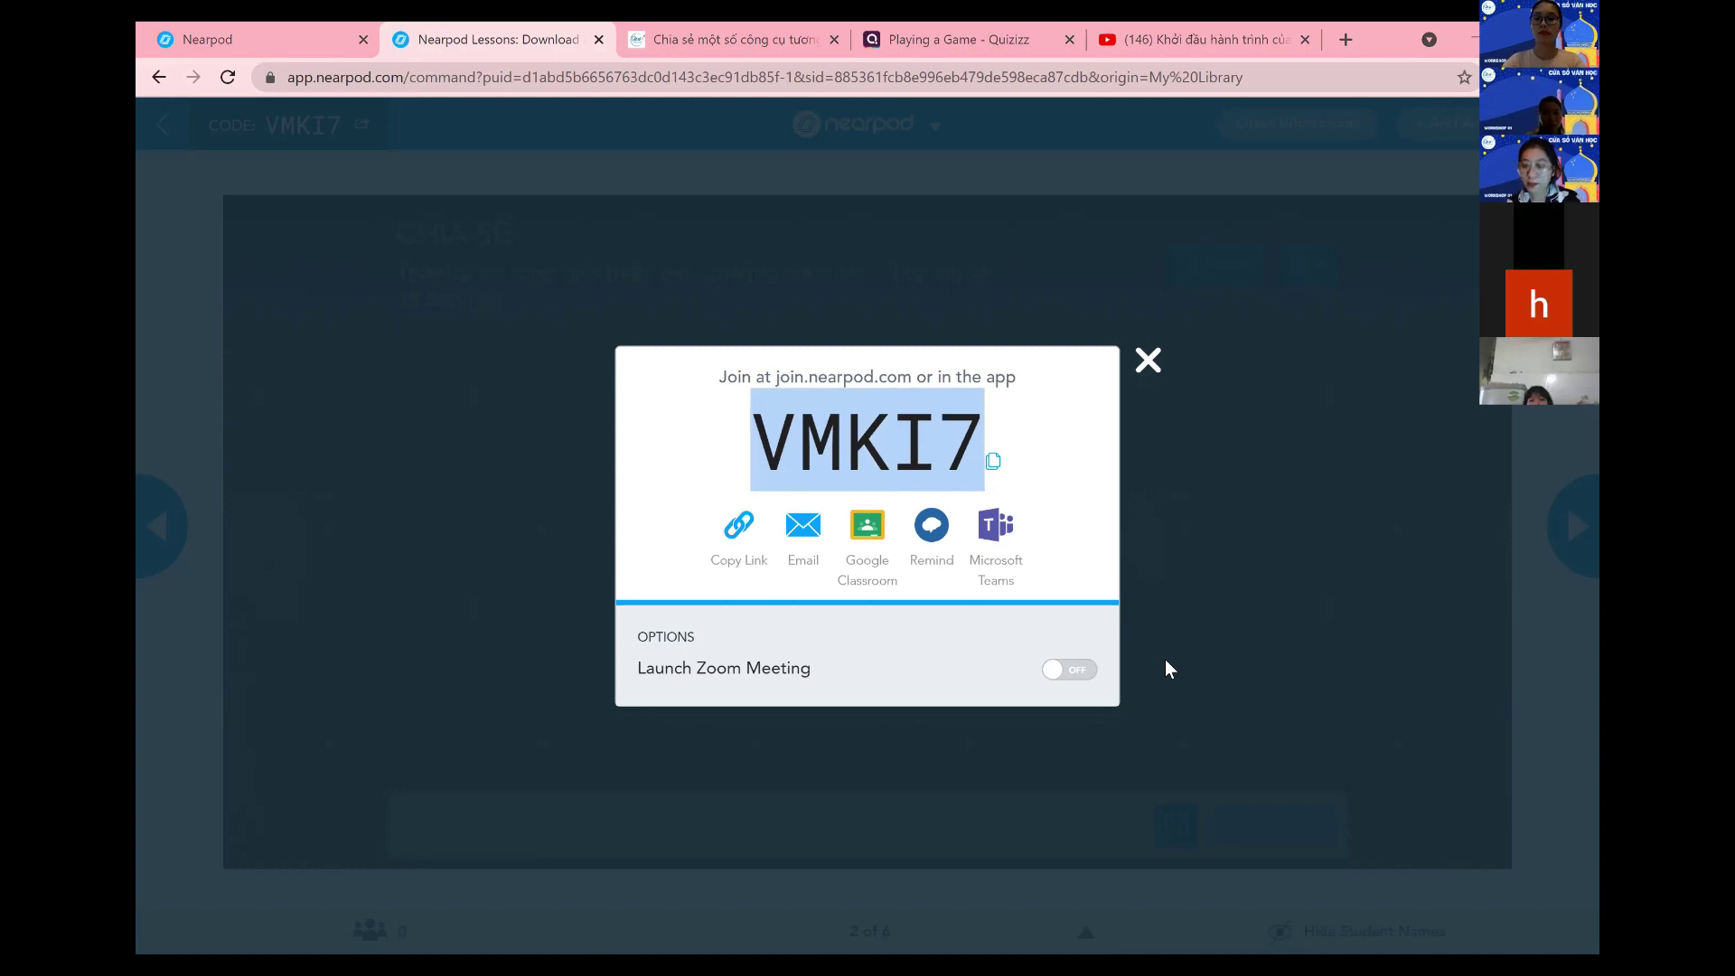
- Copy the live session's join link and require approval of student comments on the CHIA SẺ Collaborate Board
left_click(739, 531)
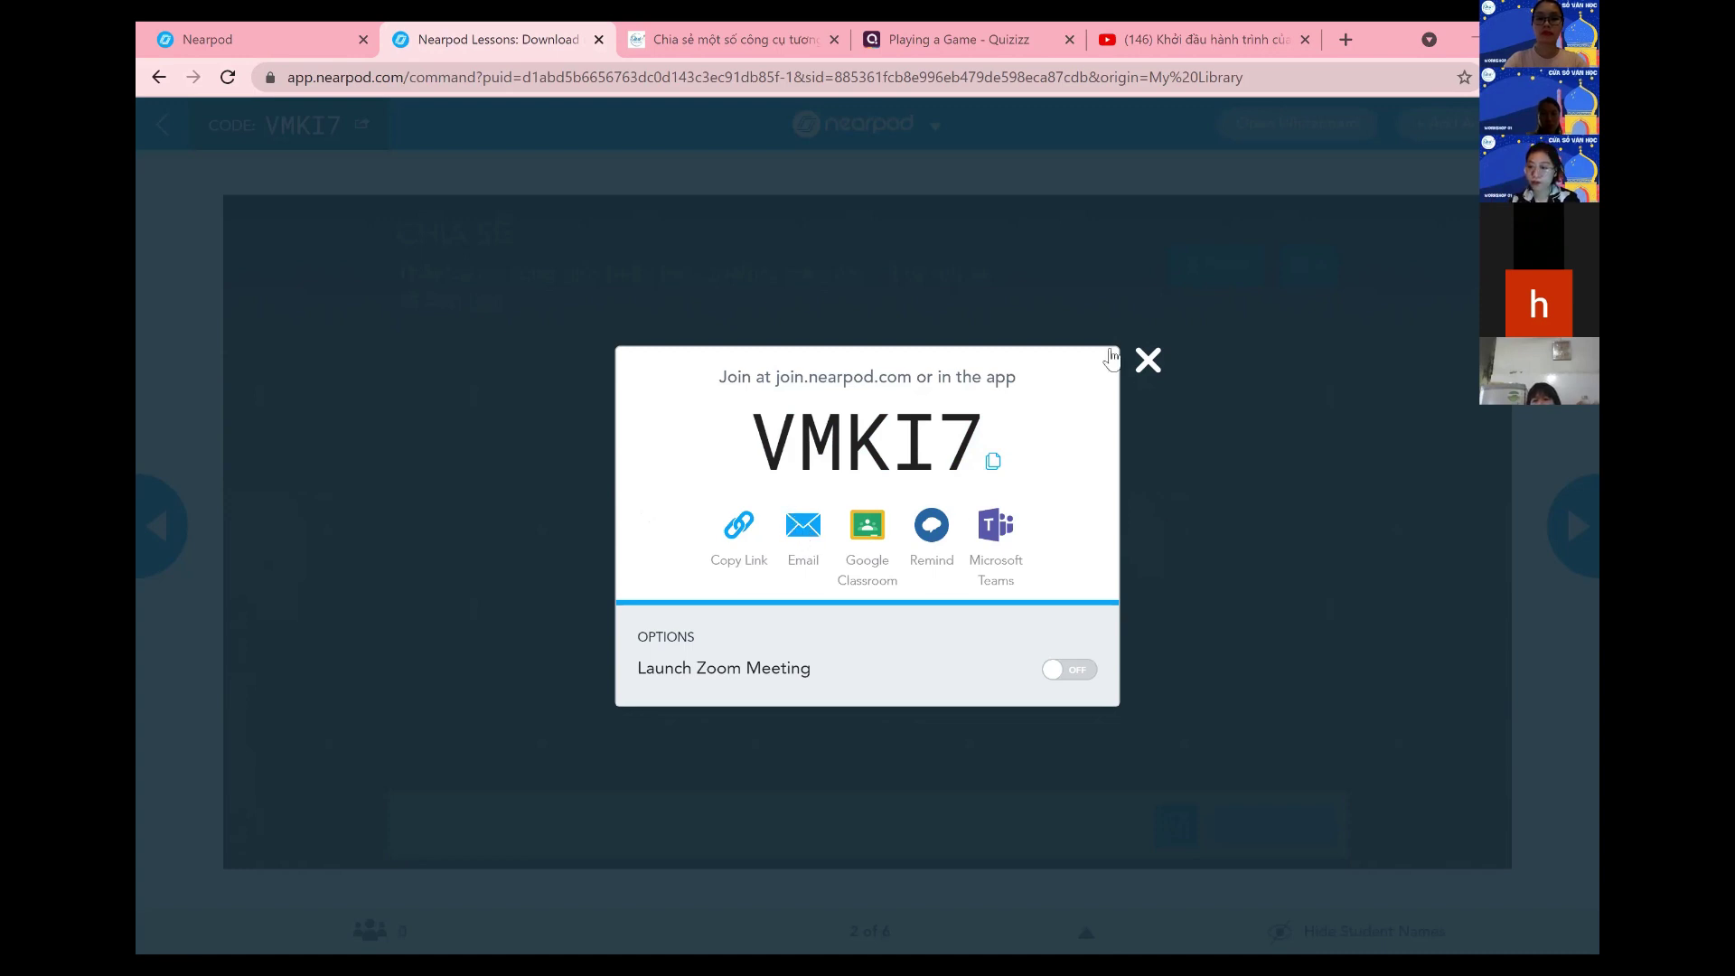
left_click(993, 743)
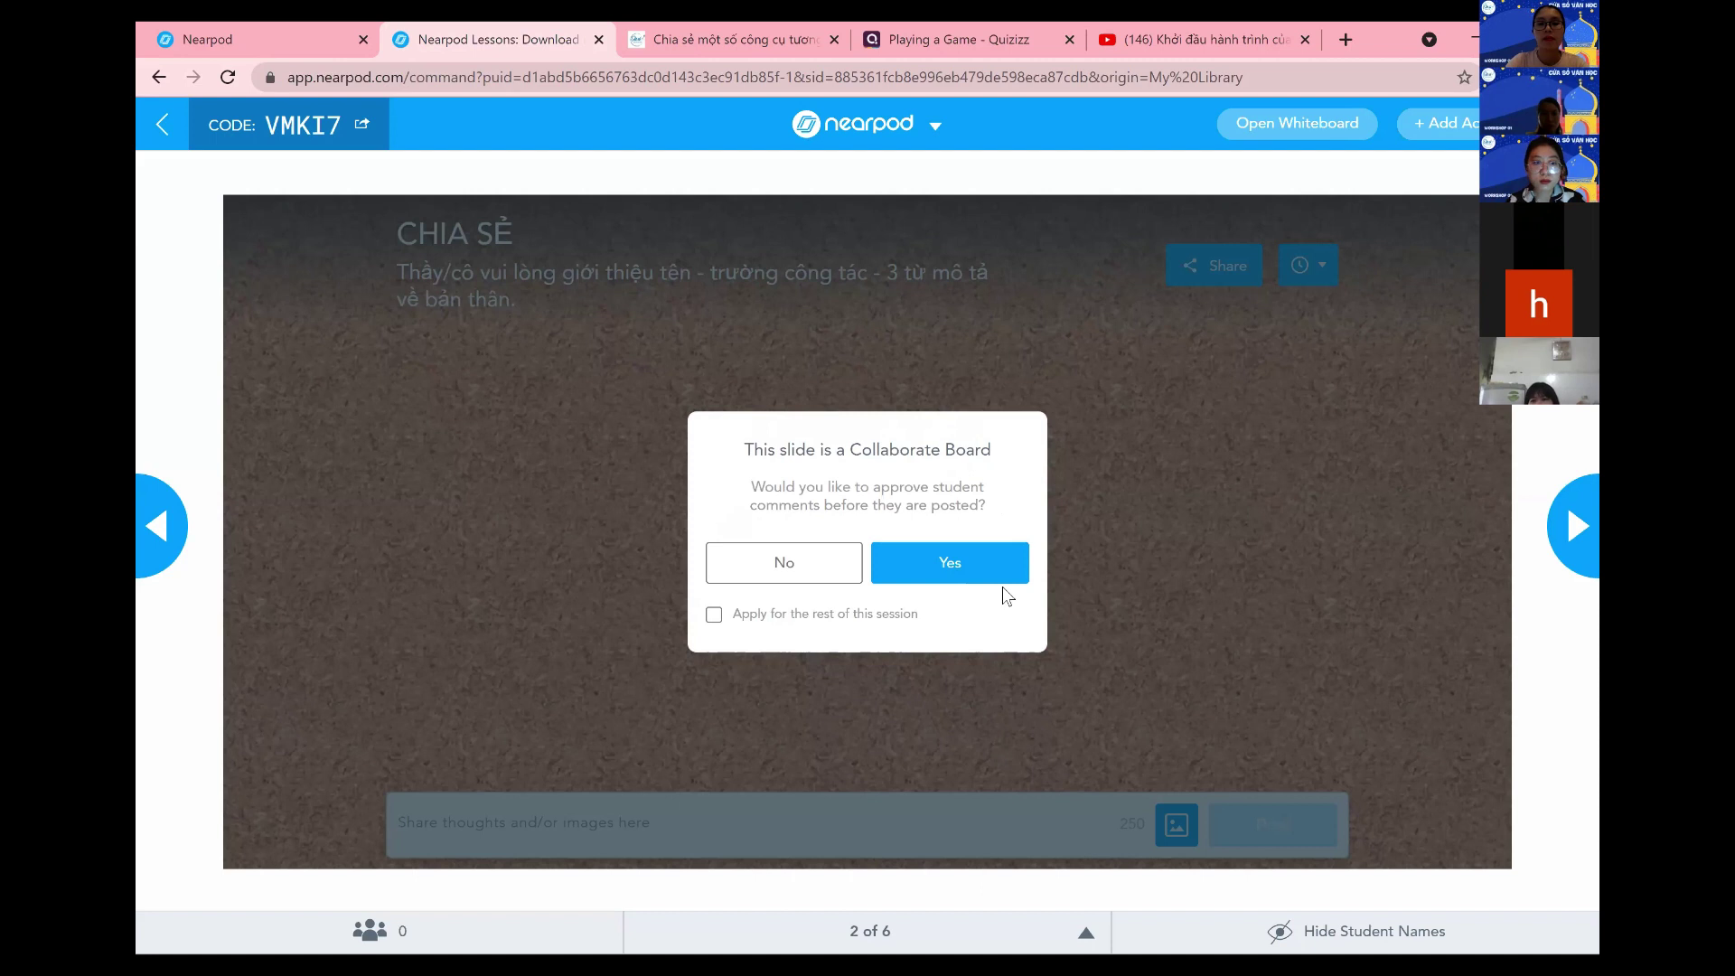
left_click(1021, 562)
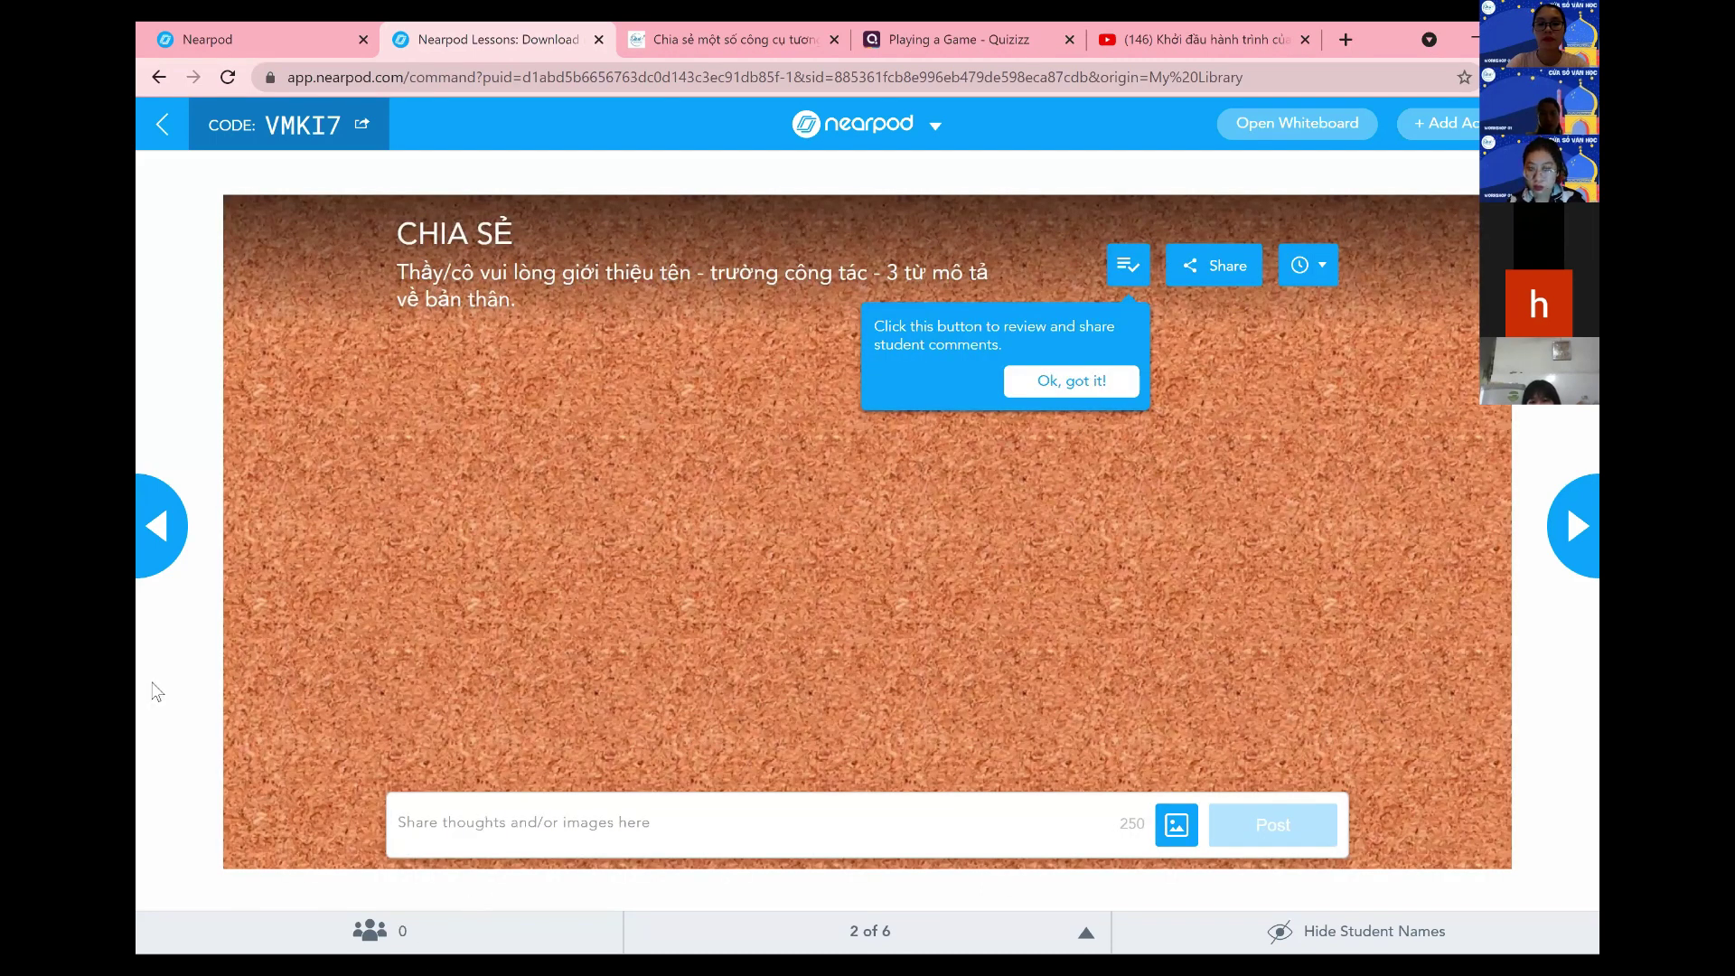
- Go back to the Student List slide and check which participants have joined the session
left_click(180, 561)
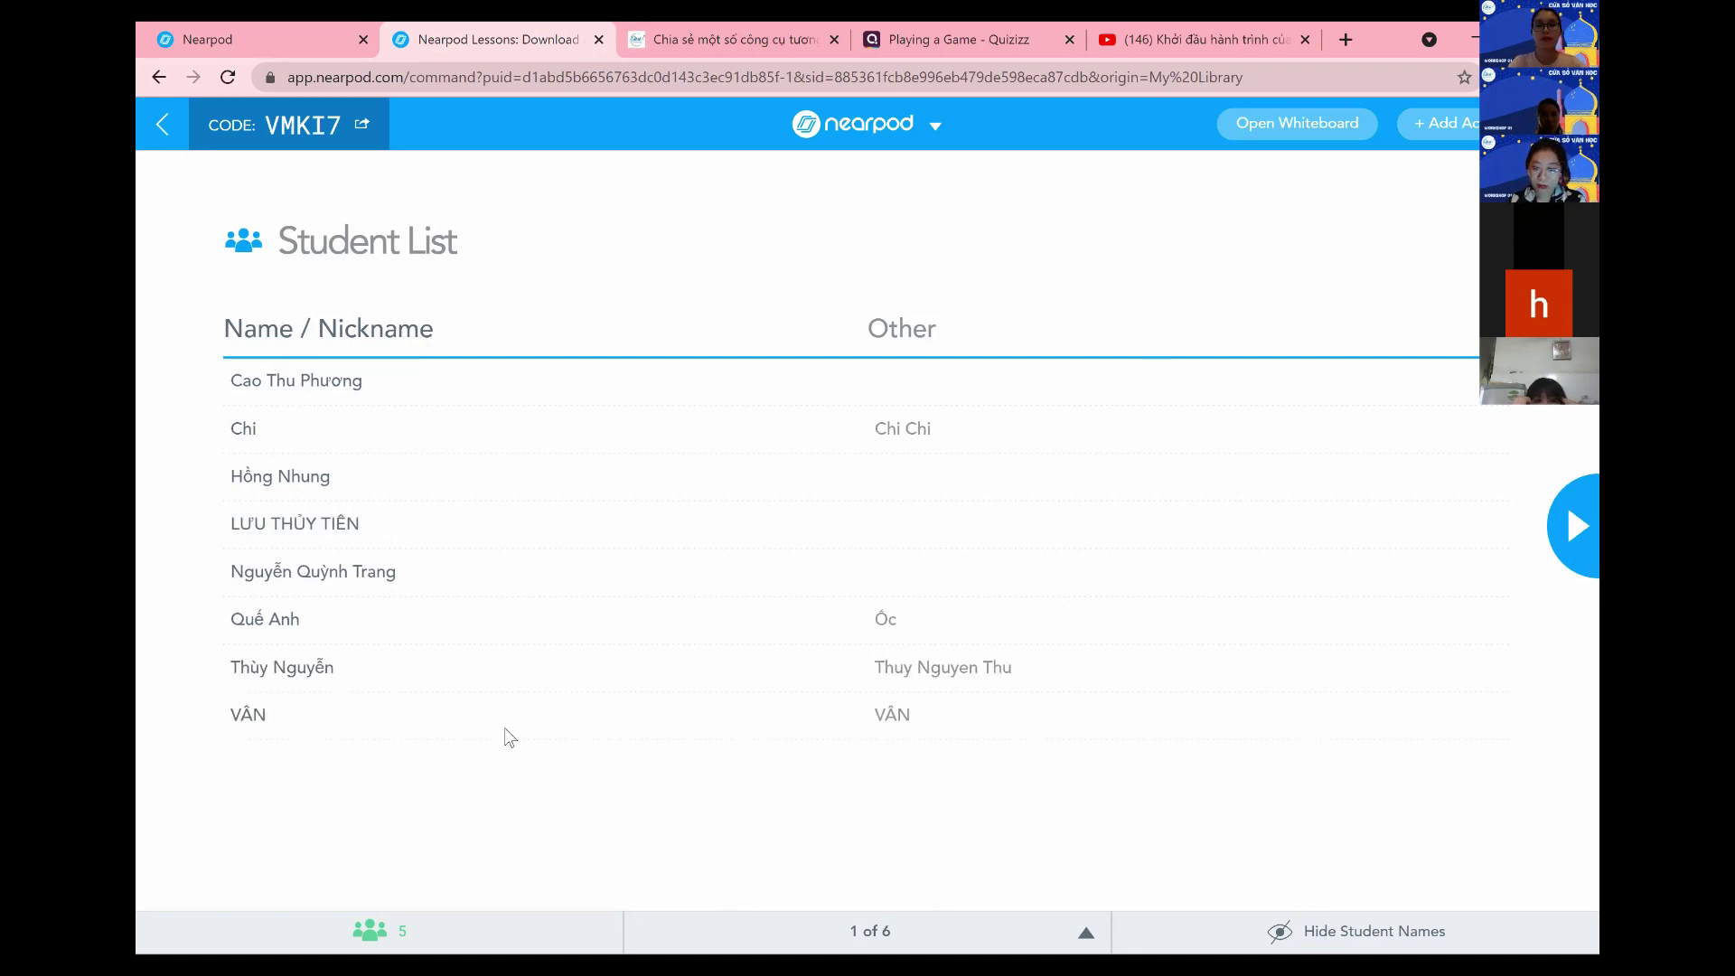
left_click(1098, 941)
left_click(1099, 704)
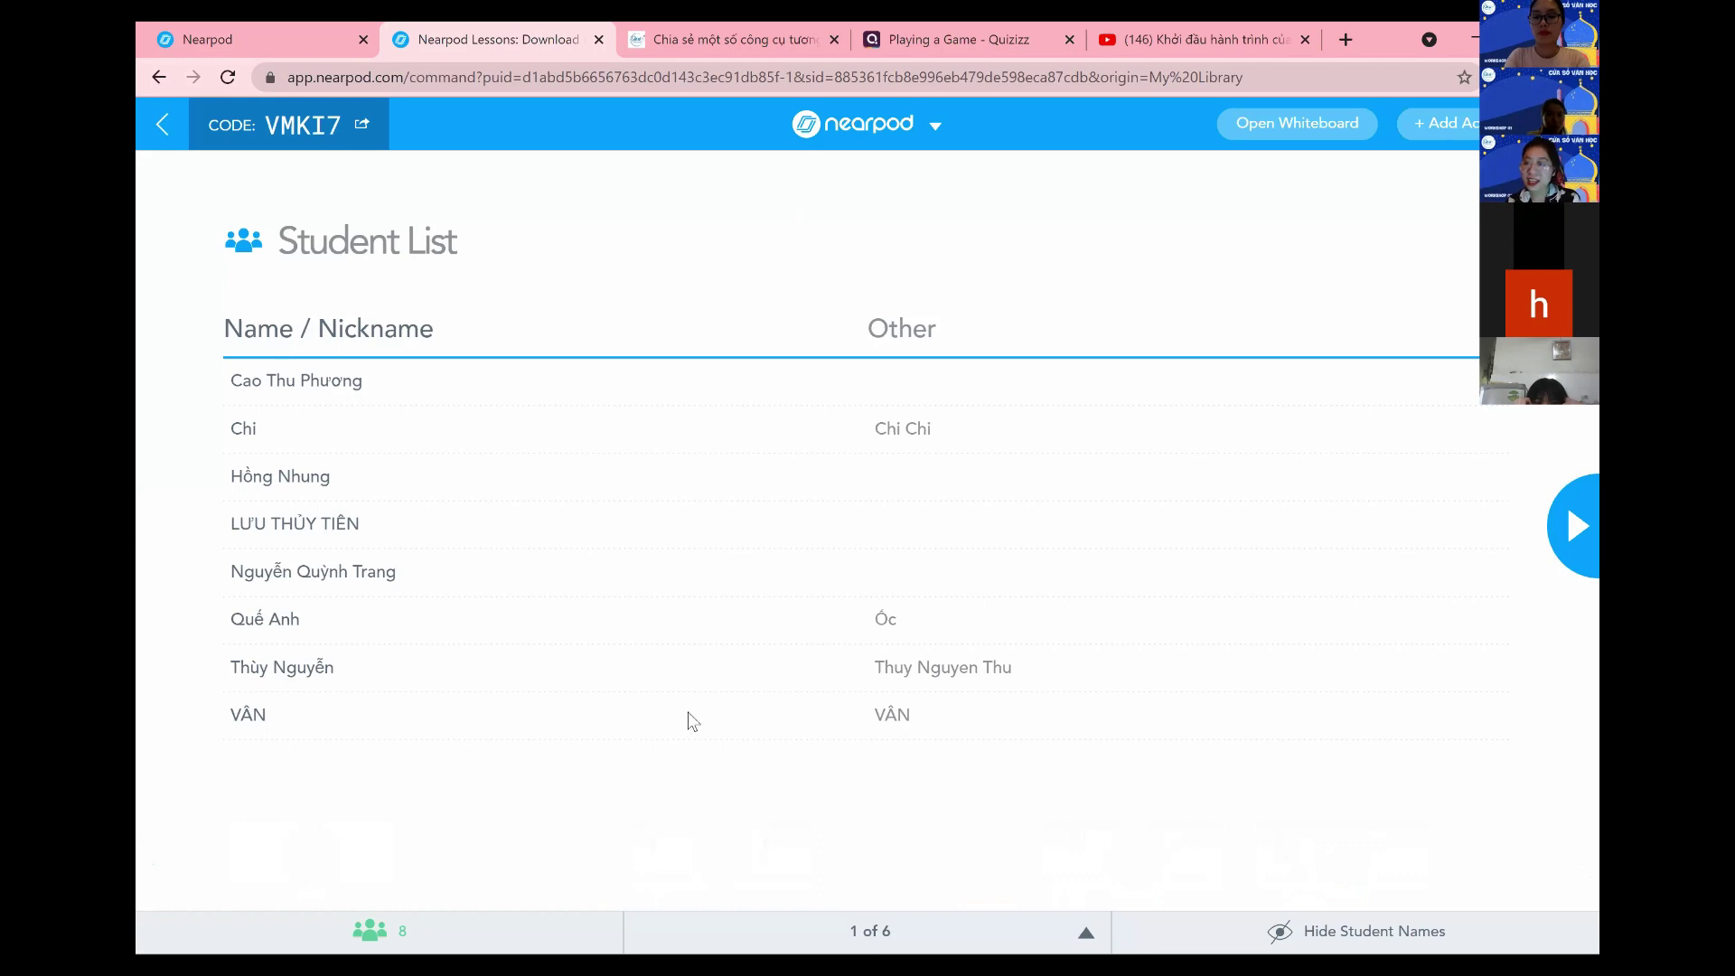
left_click(940, 938)
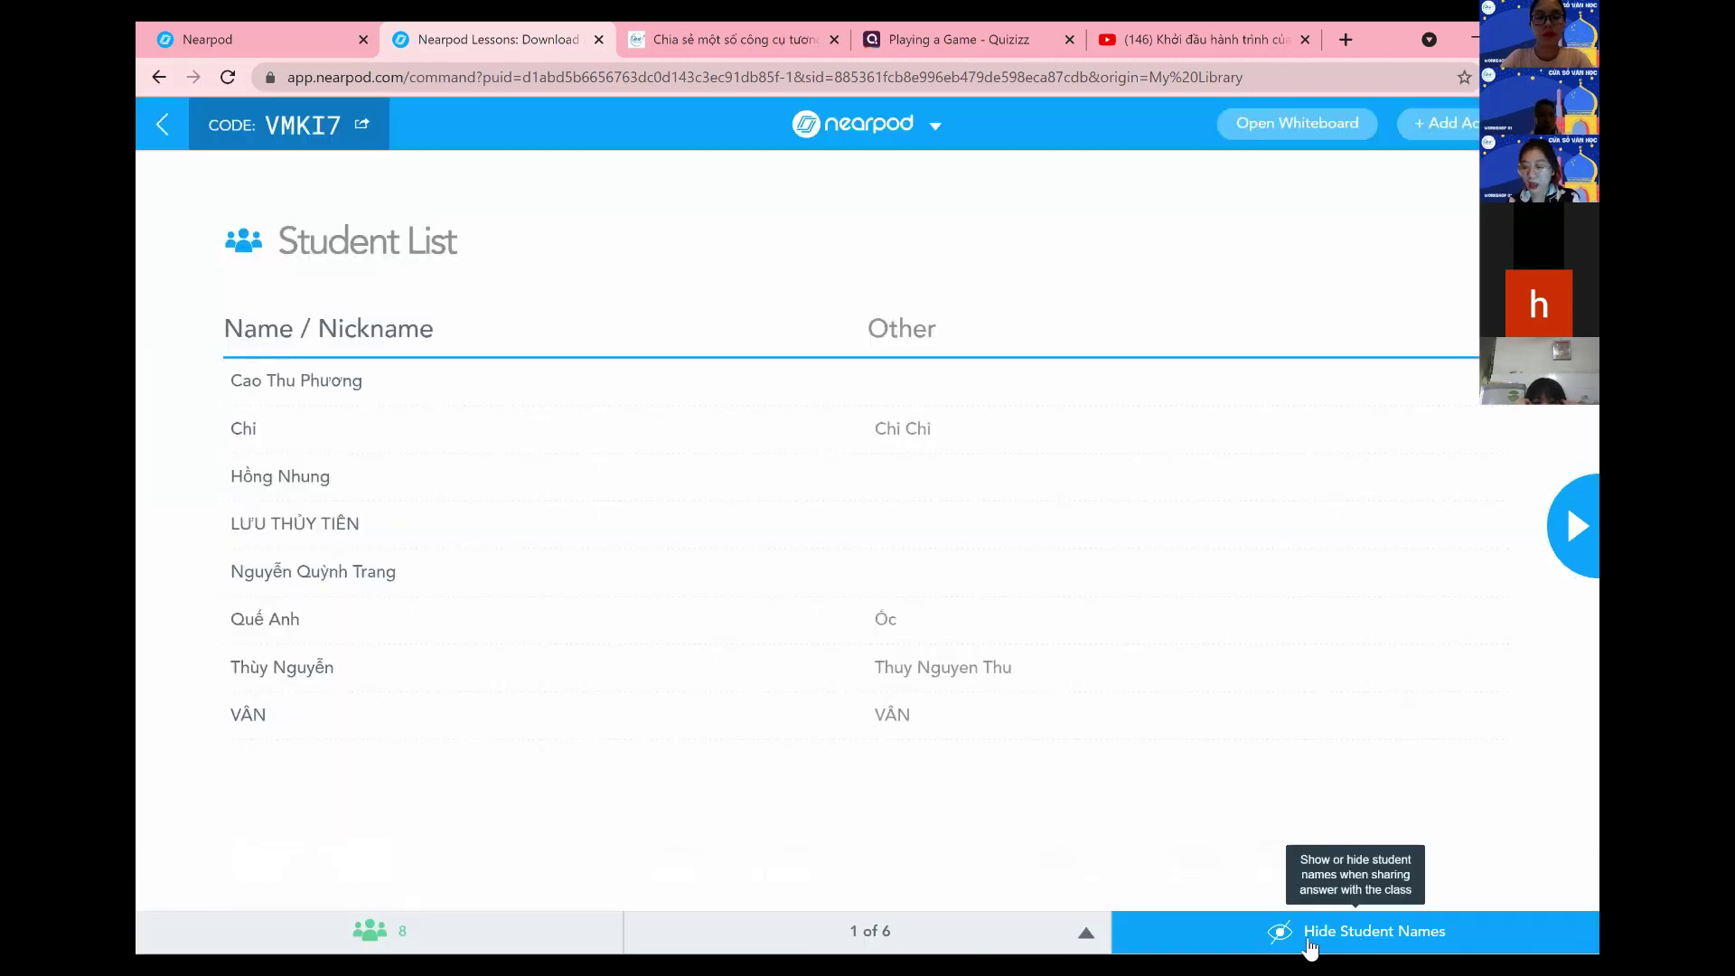
- Toggle the hiding of student names off and on, and advance the session to the CHIA SẺ Collaborate Board slide
left_click(1309, 938)
left_click(1308, 939)
left_click(1308, 940)
left_click(1309, 940)
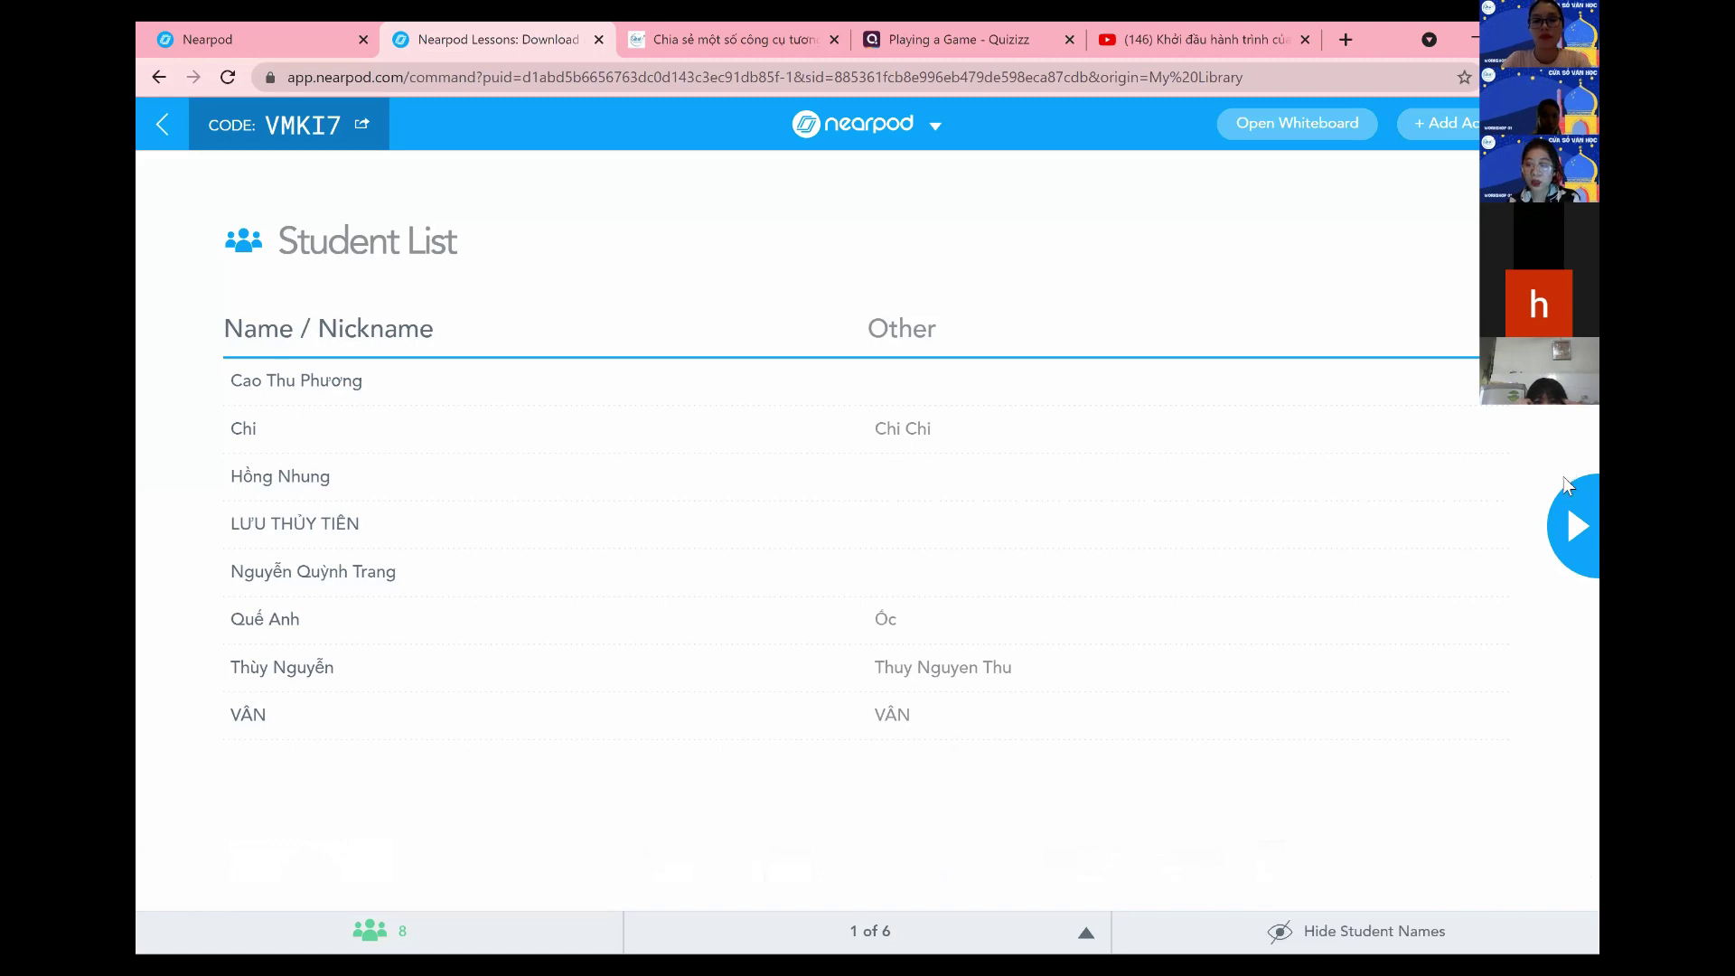
left_click(1571, 524)
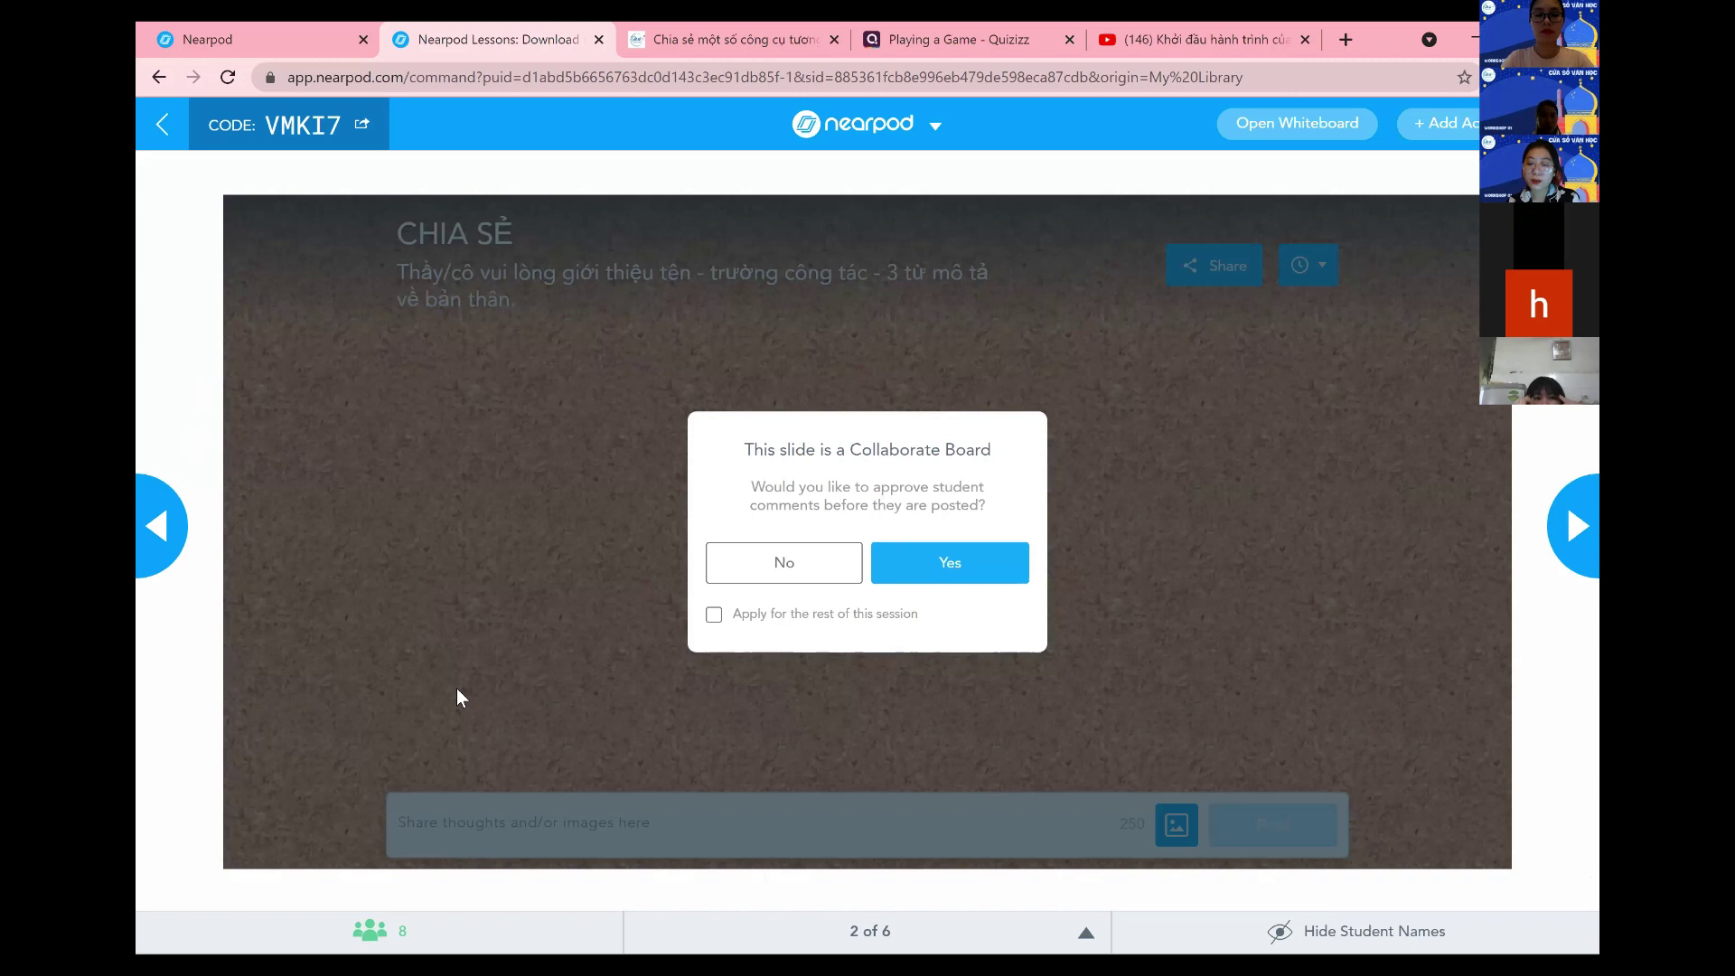
- Require approval of student comments on the CHIA SẺ board, and view its pending posts and board sharing options
left_click(1229, 810)
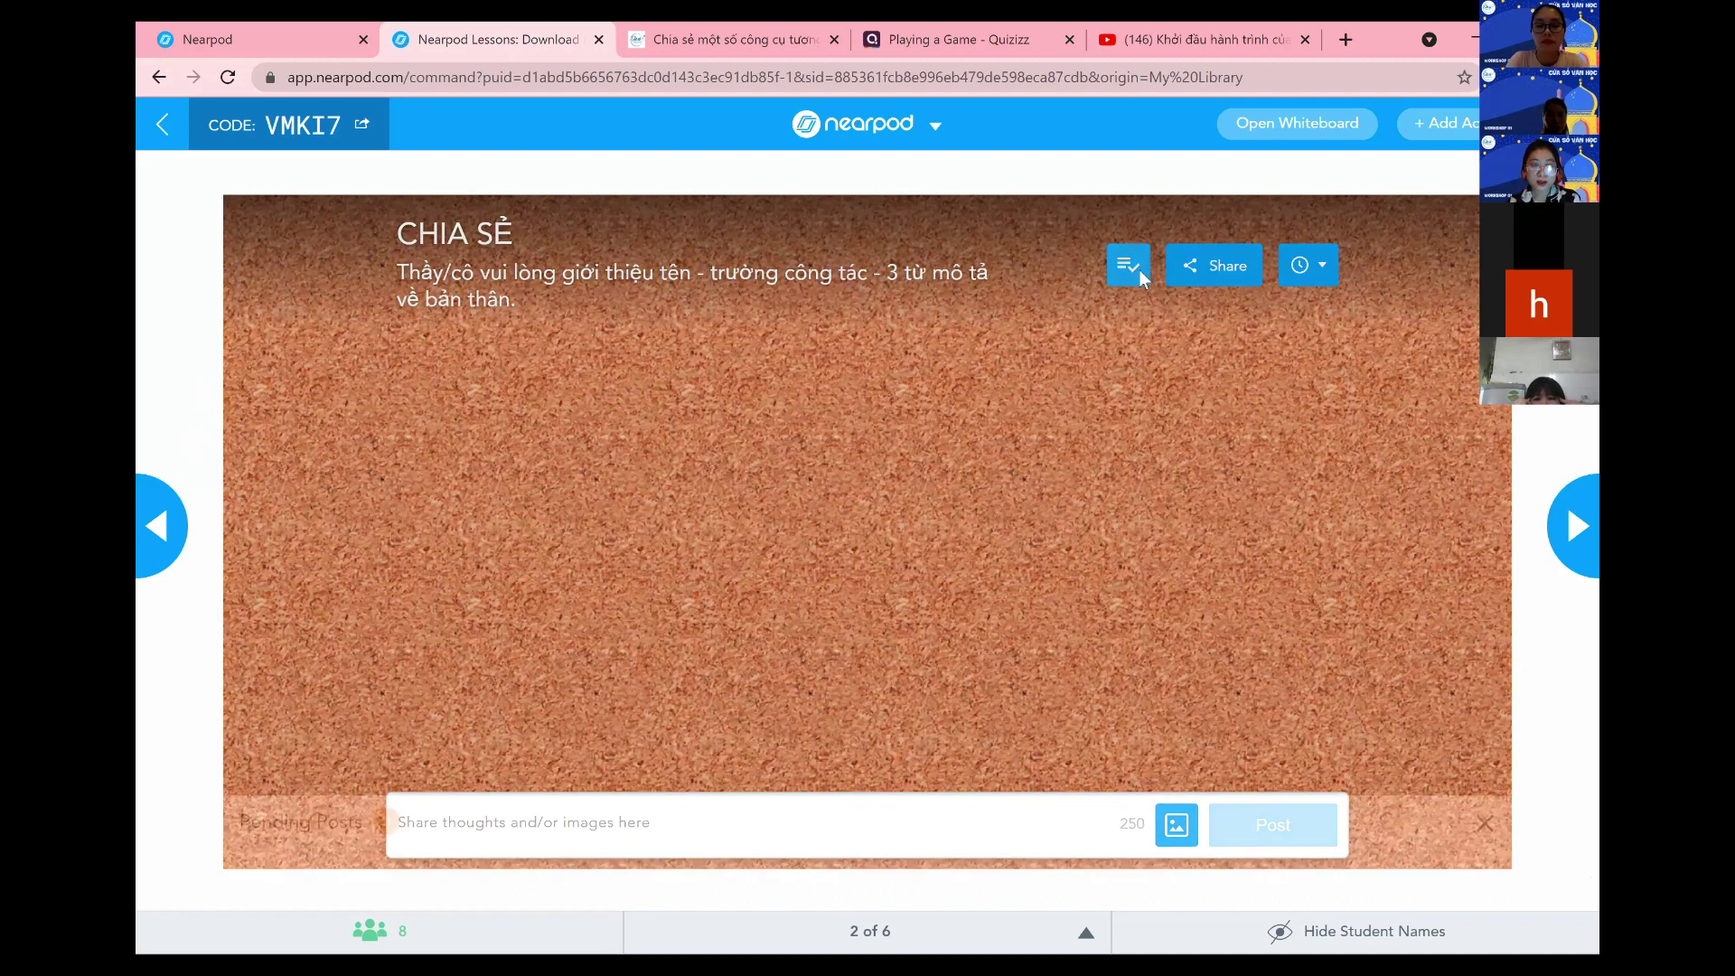
left_click(1140, 277)
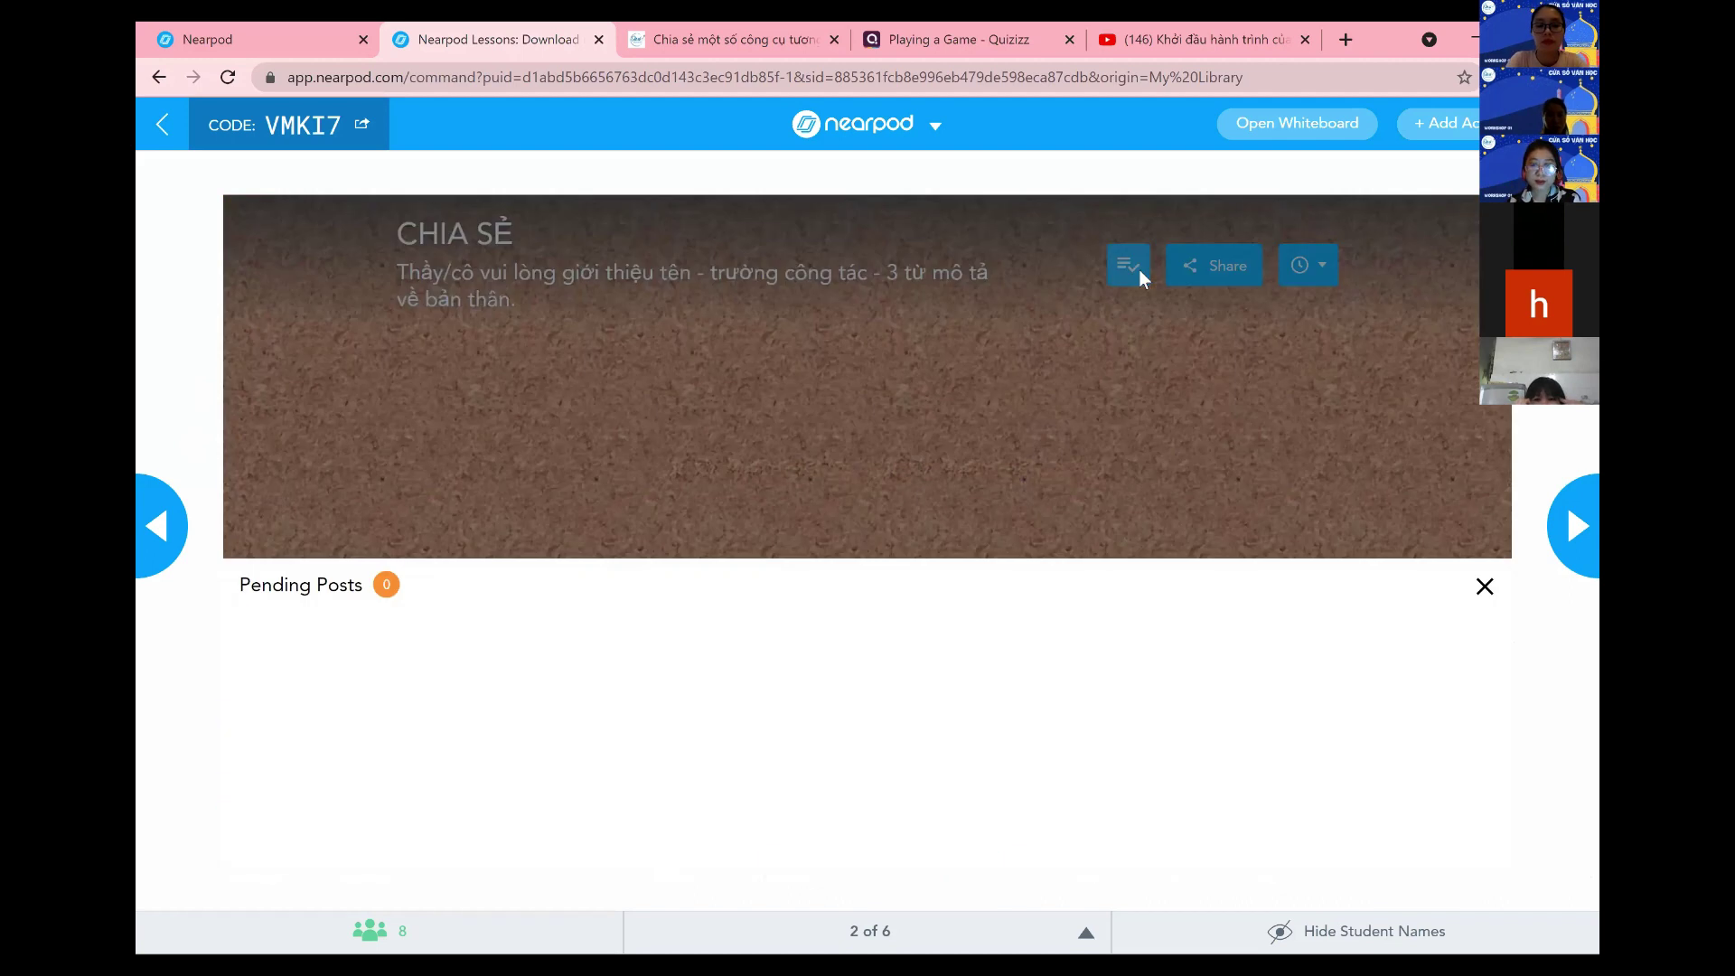
left_click(1220, 277)
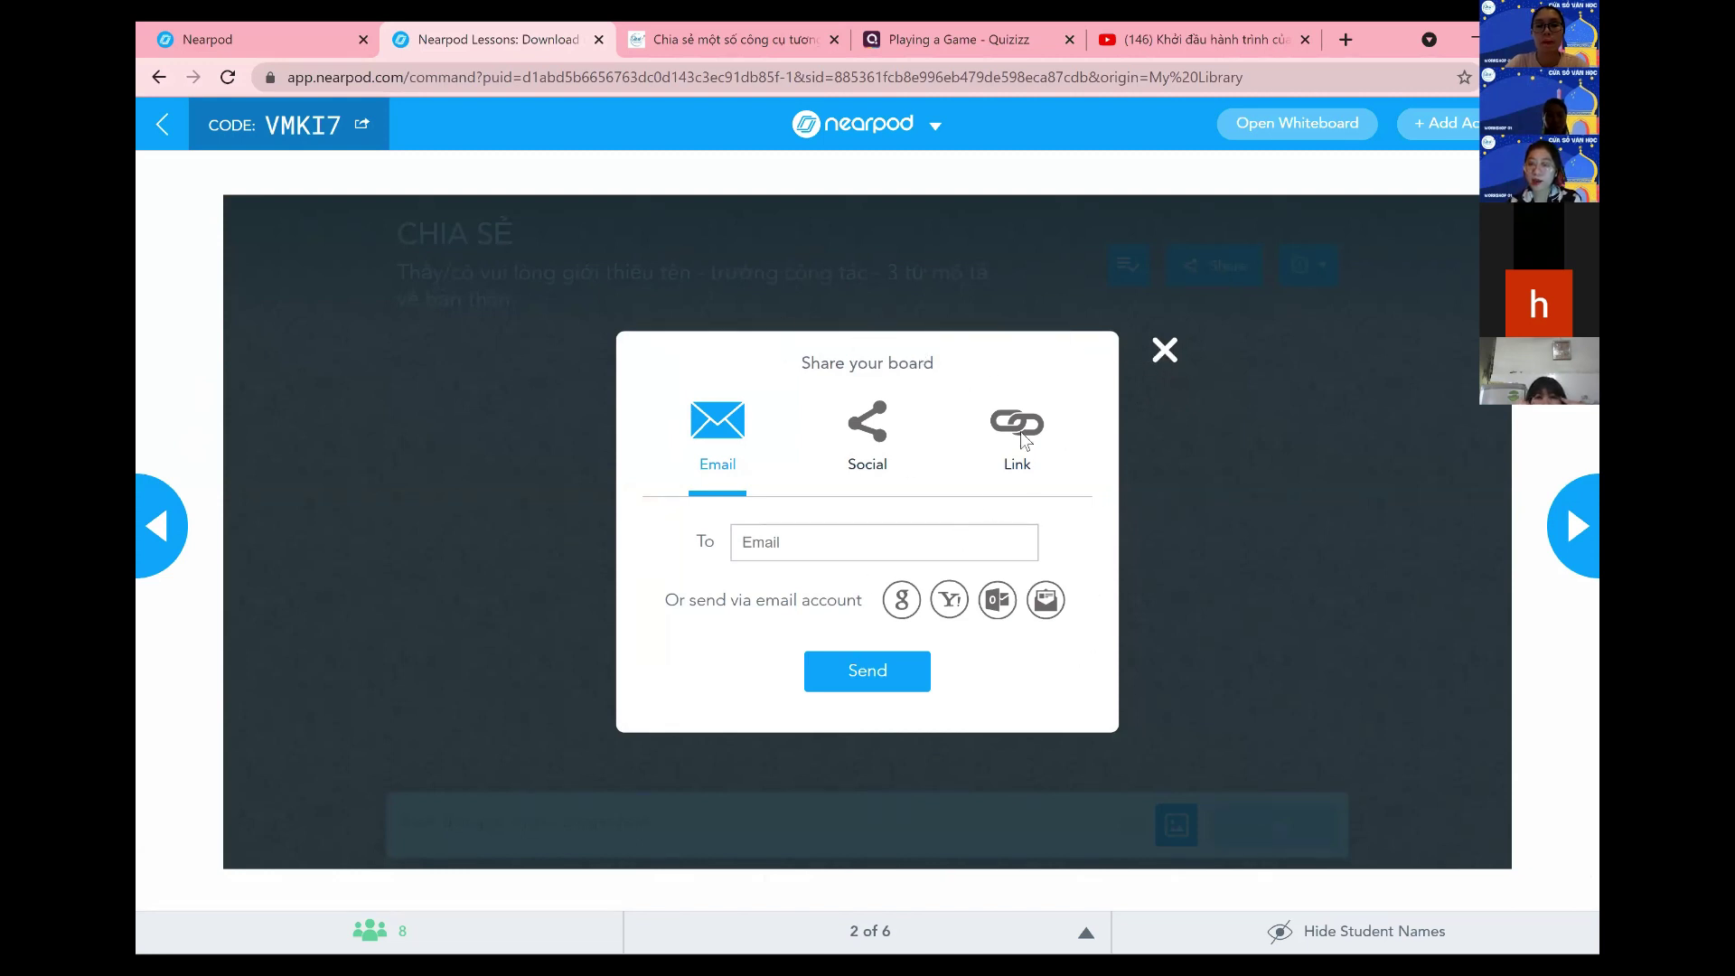
left_click(1266, 307)
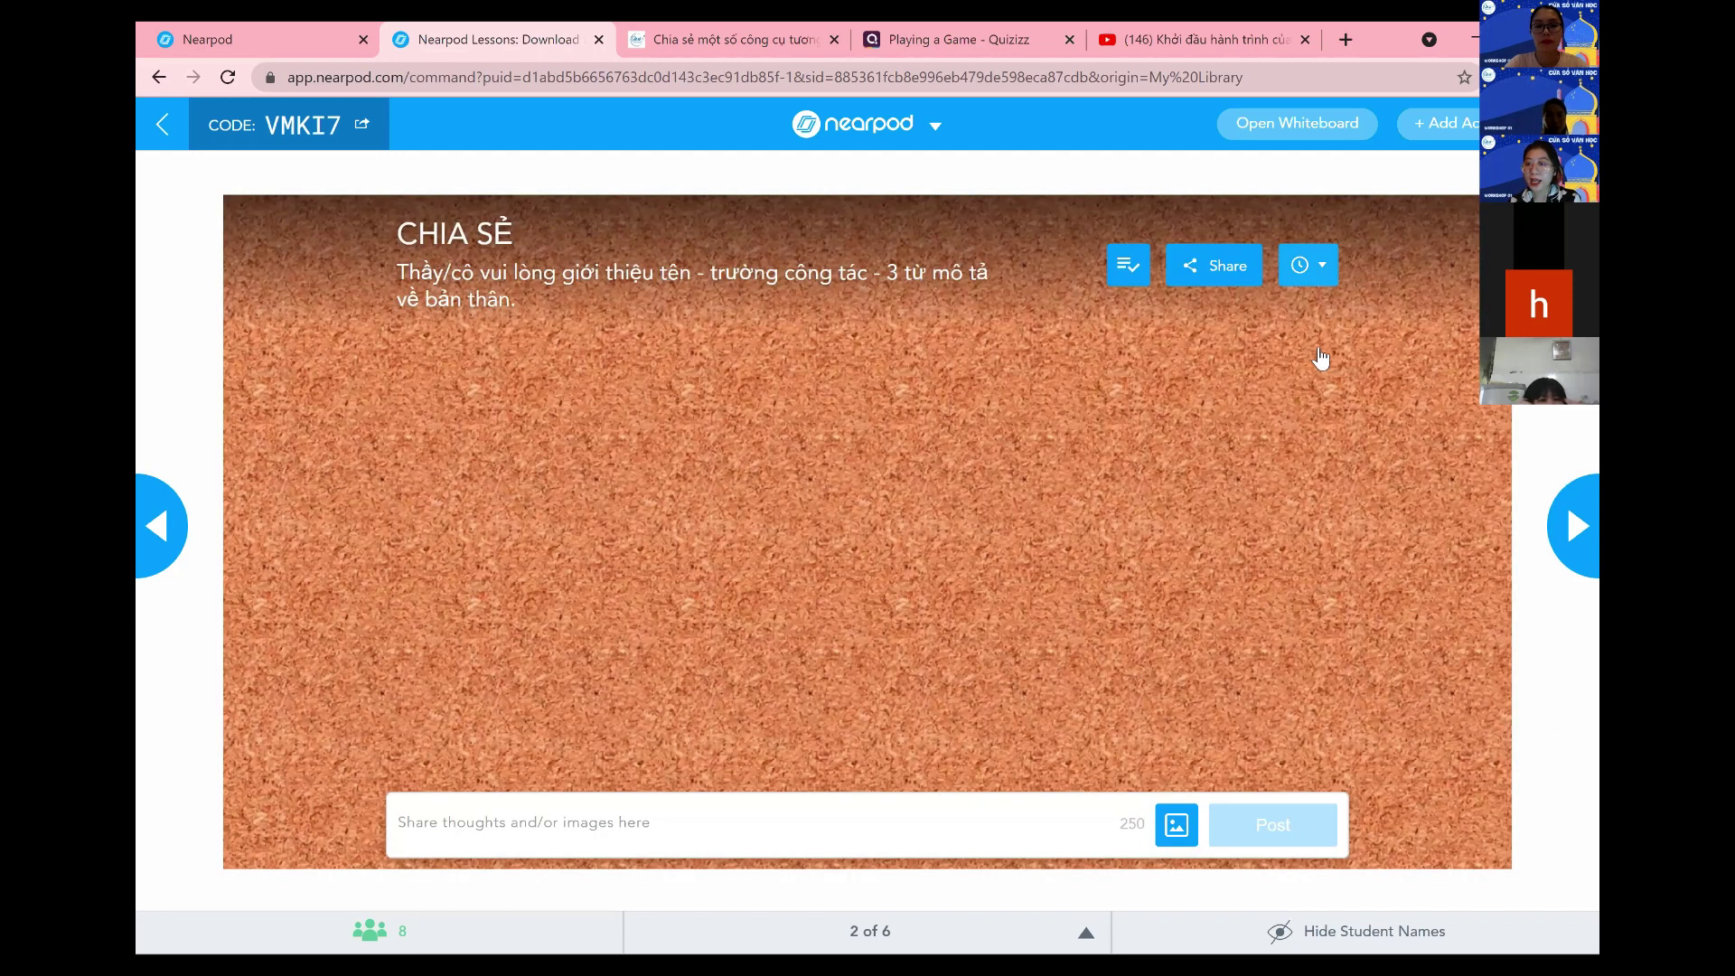
- Sort the board's posts by Likes and look at the image upload options without adding an image
left_click(1309, 264)
left_click(1439, 463)
left_click(1338, 284)
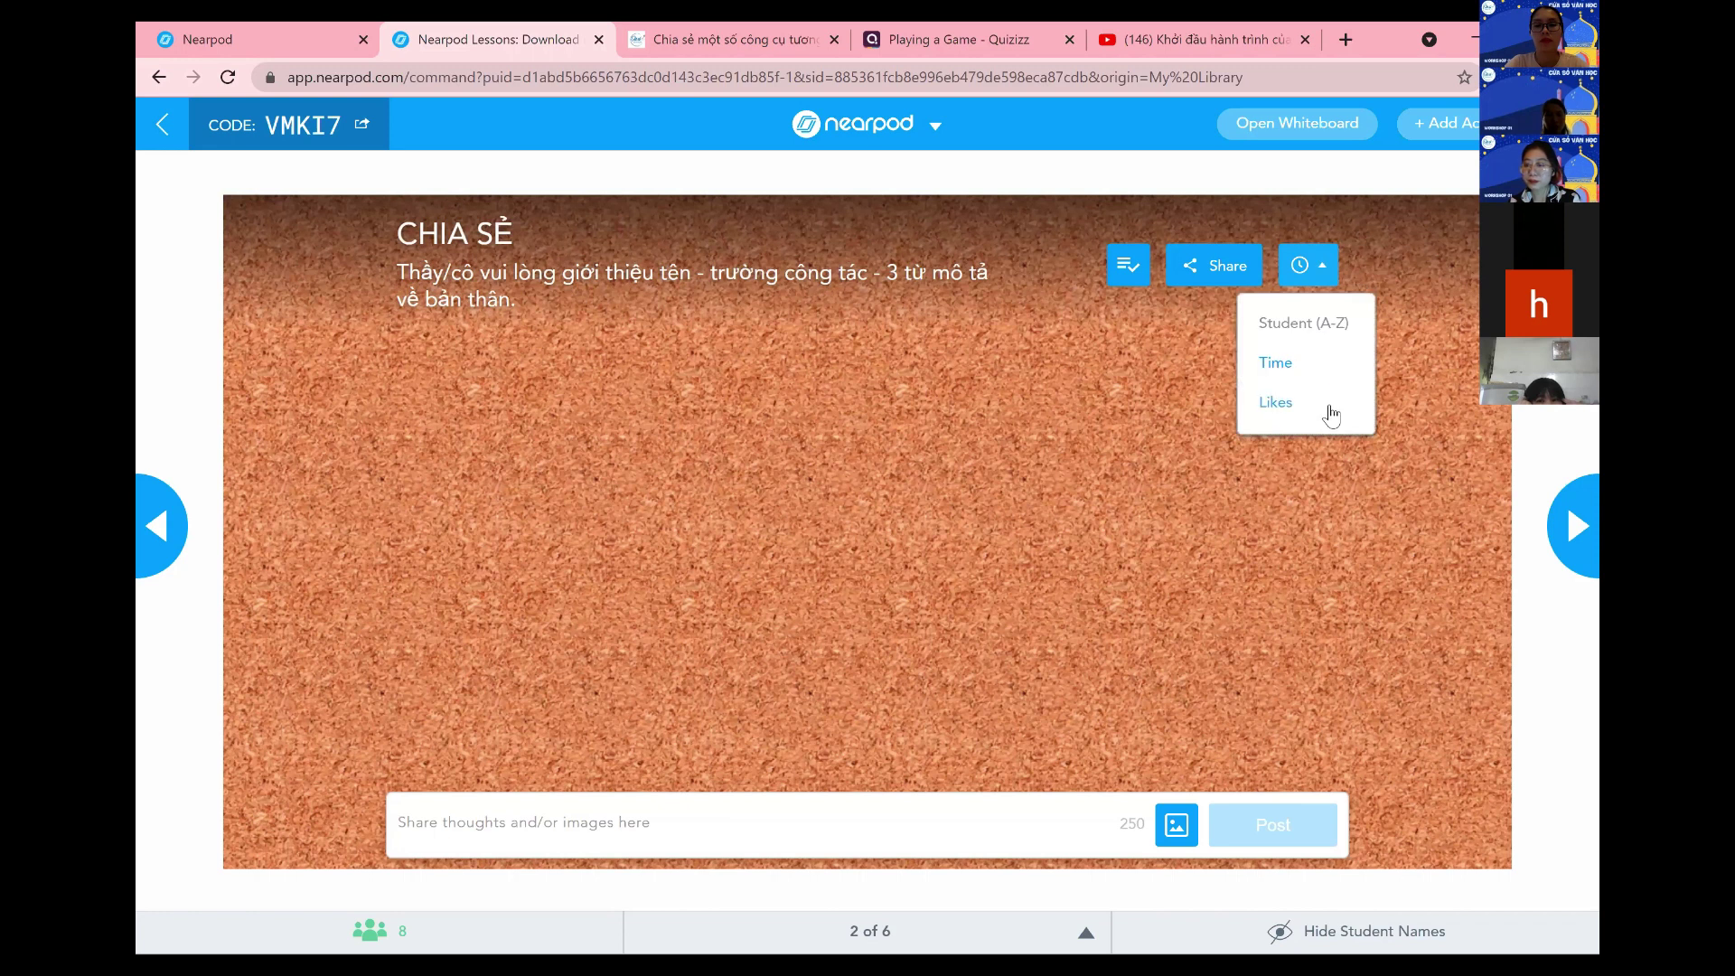
left_click(1304, 309)
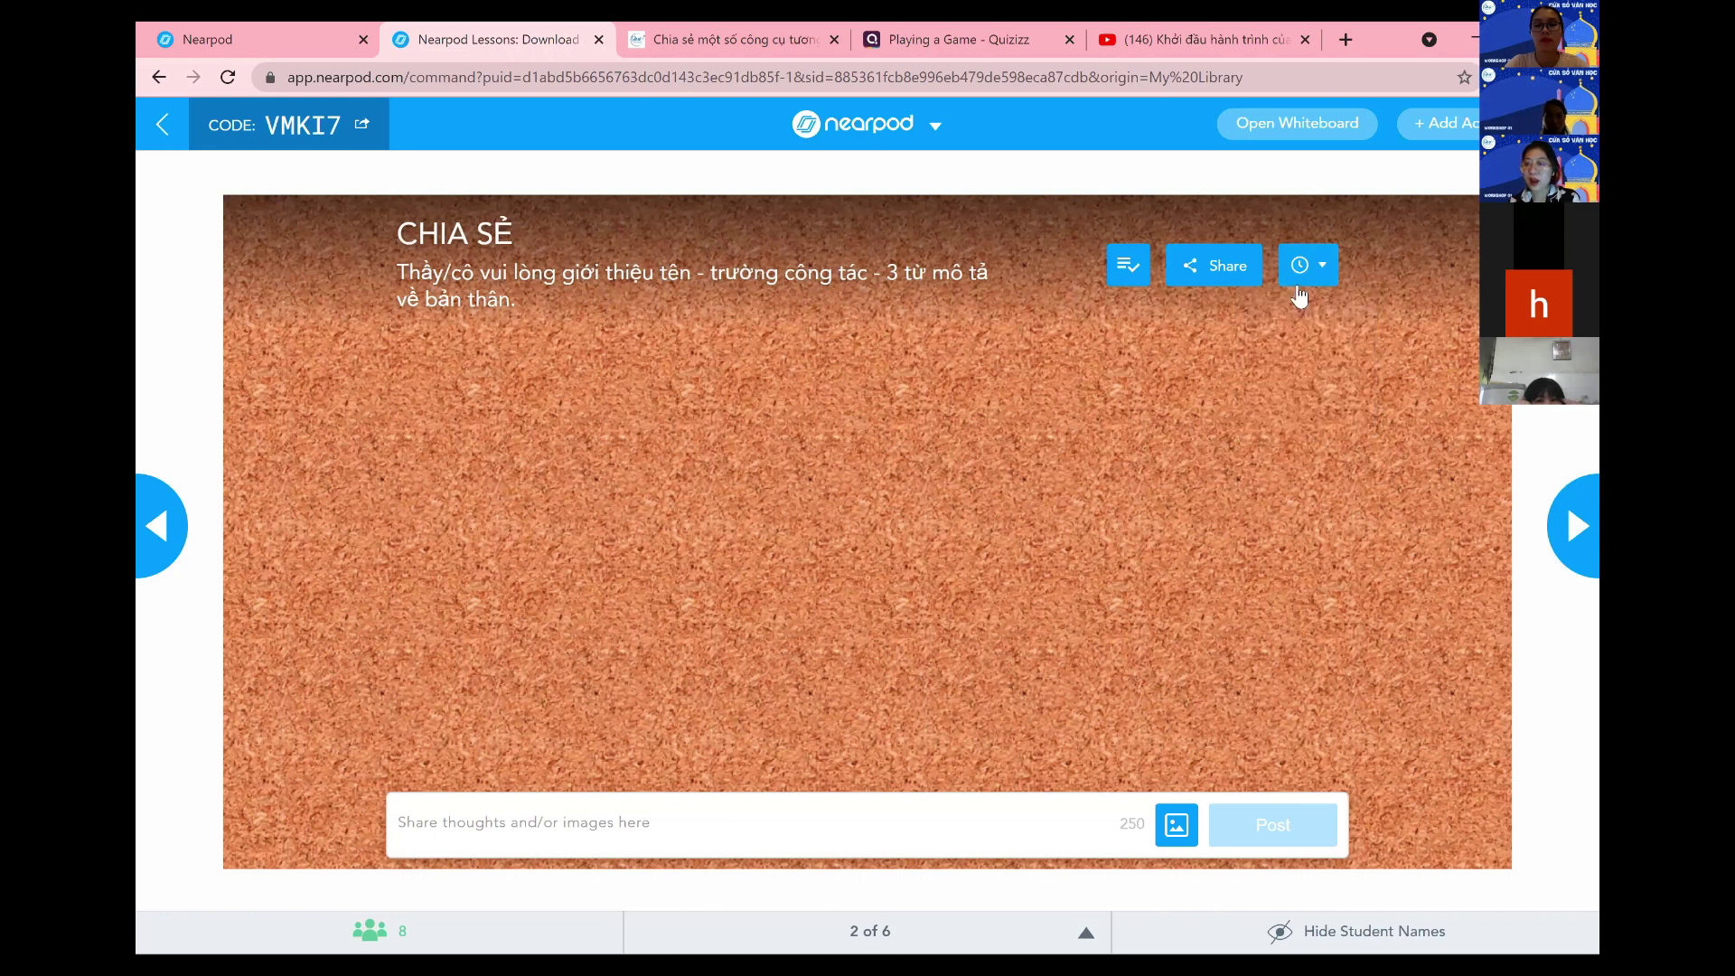
left_click(1297, 394)
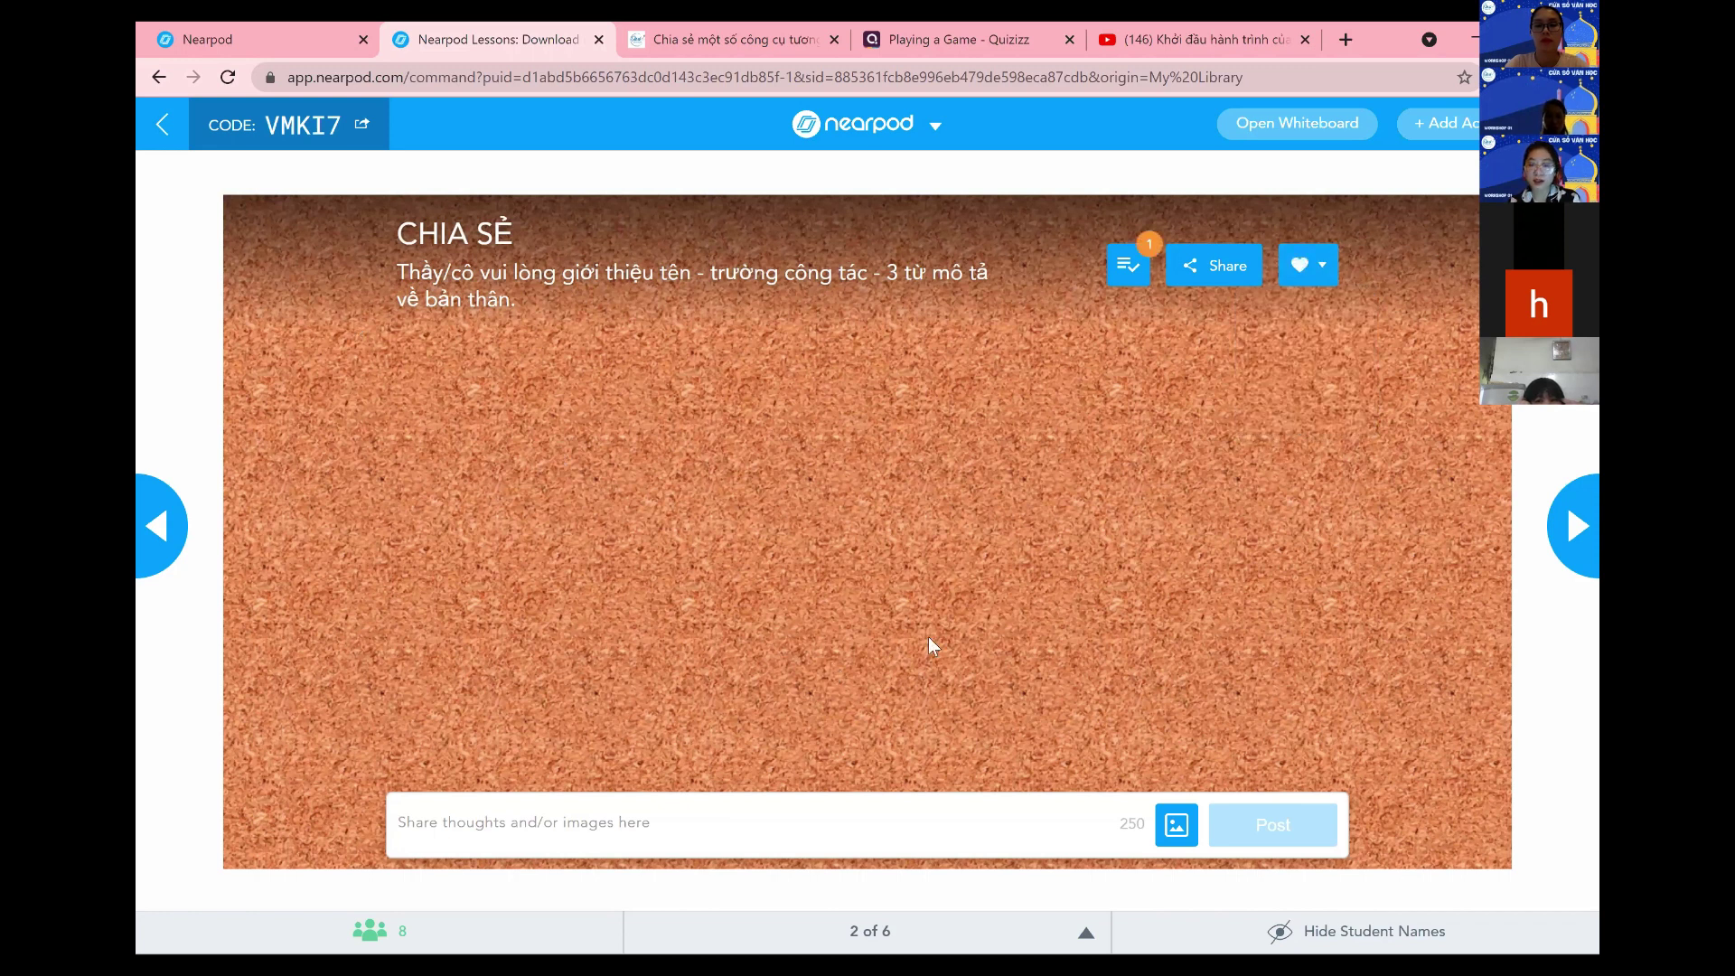
left_click(1178, 825)
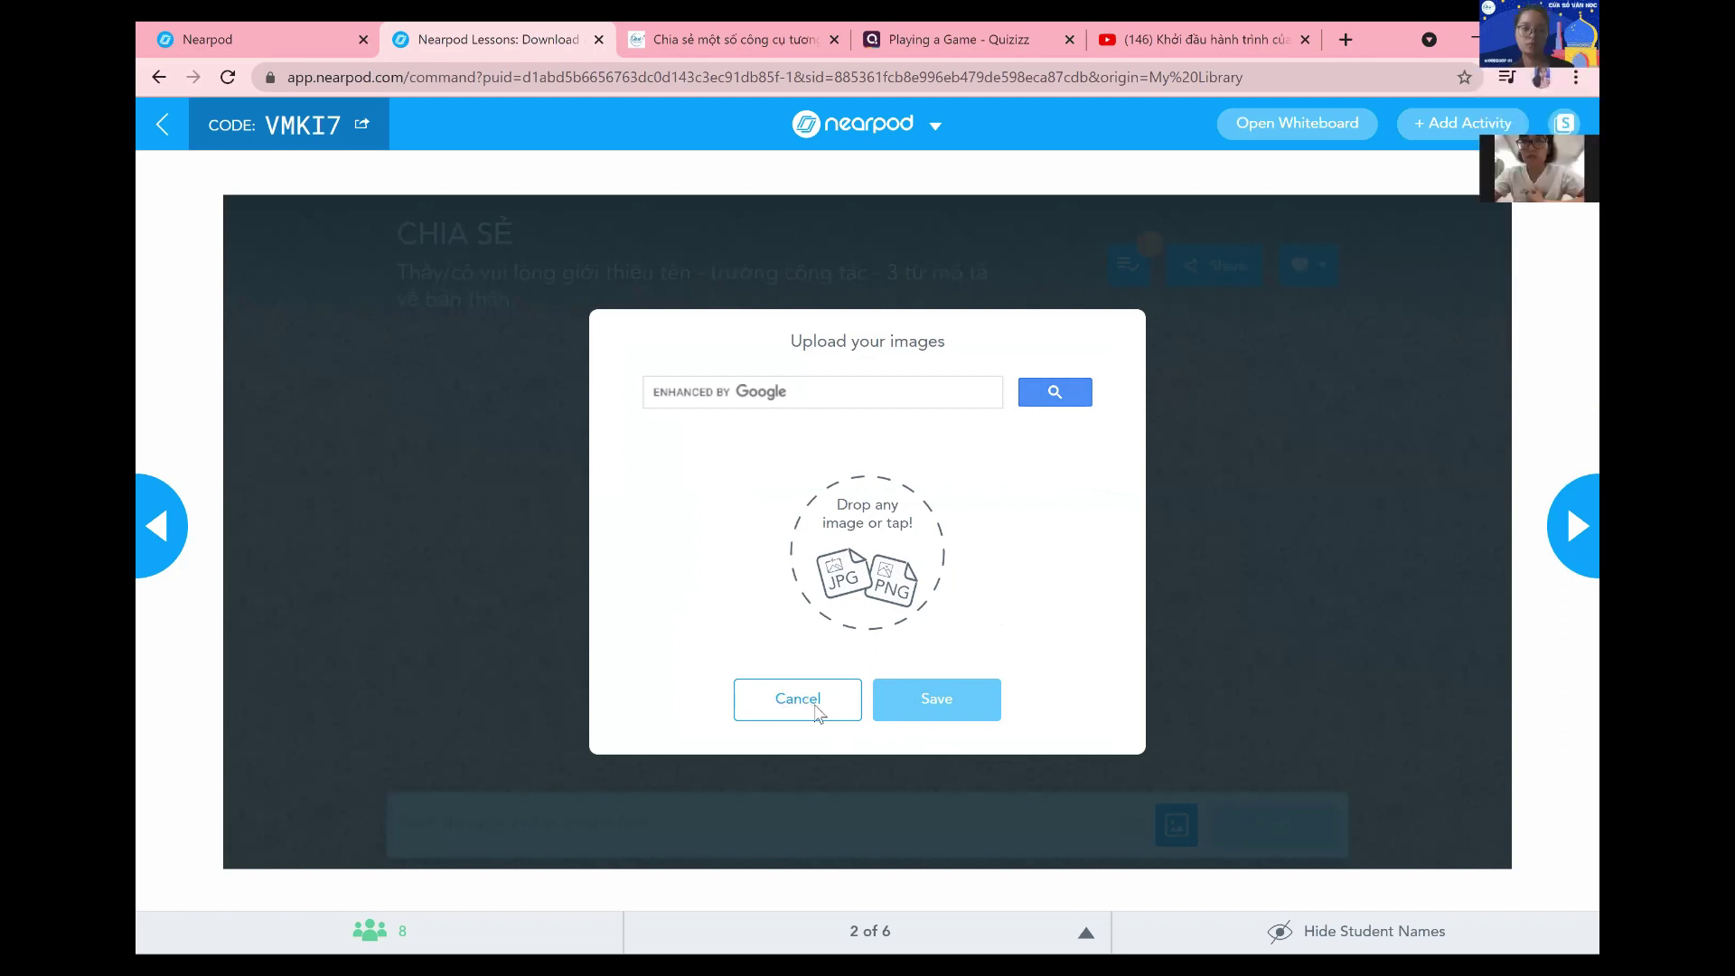
left_click(1229, 623)
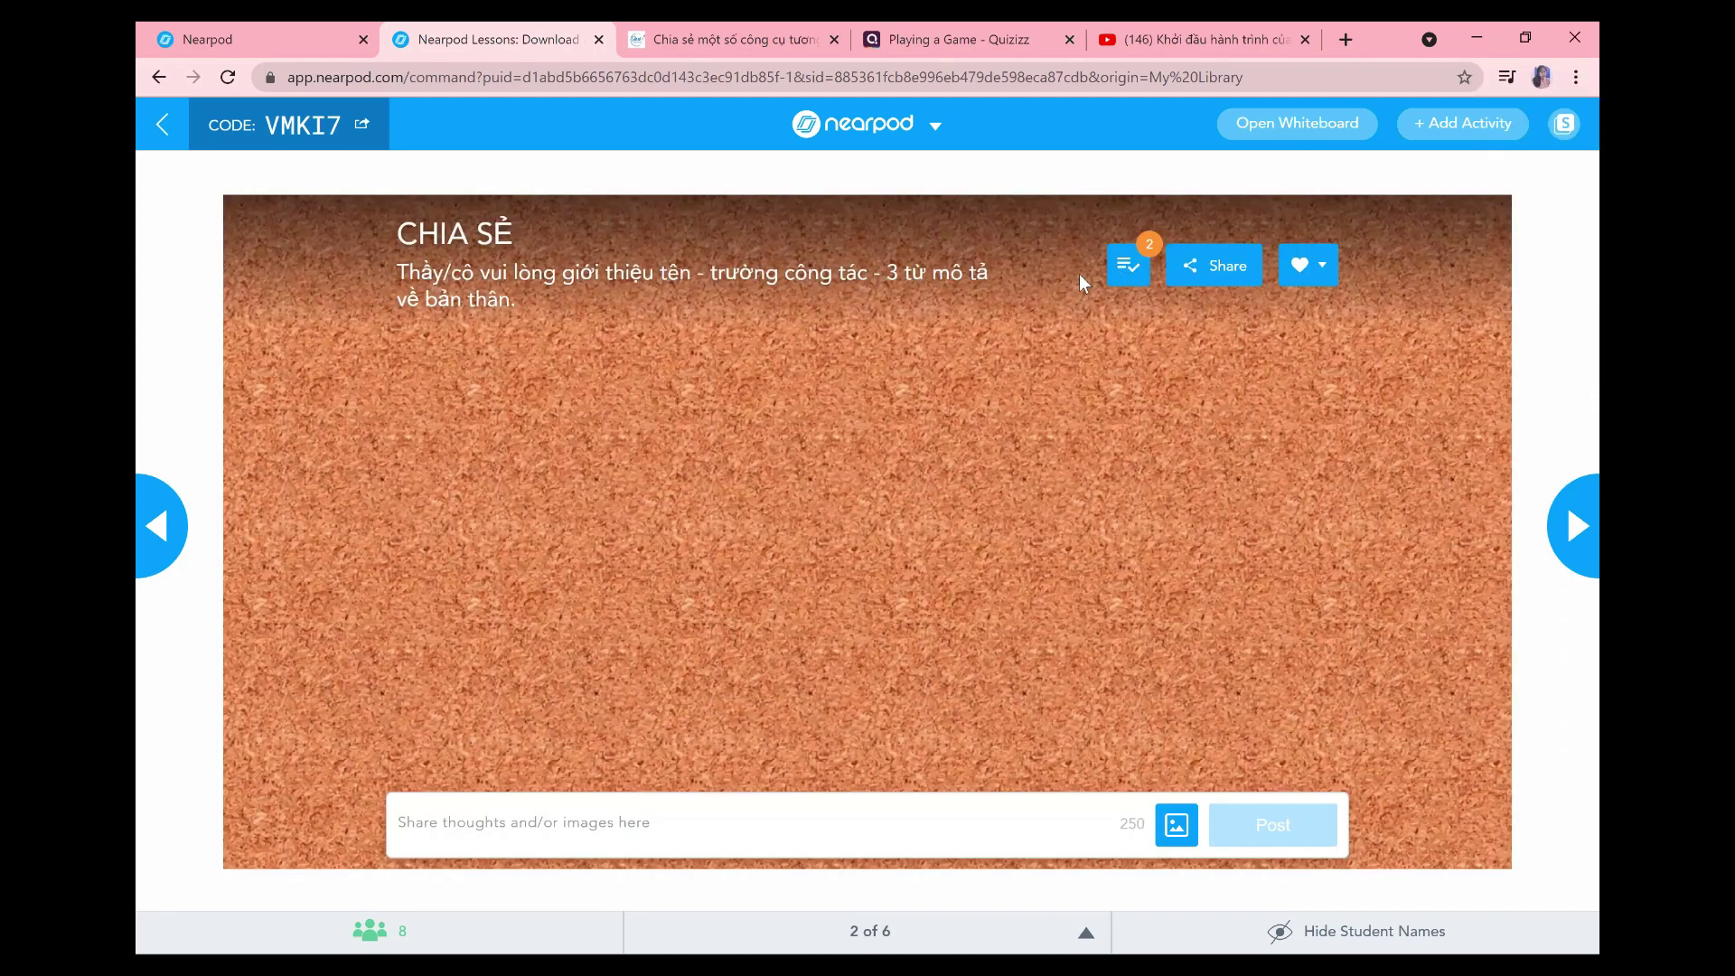
- Approve the students' pending posts so they are published on the CHIA SẺ board
left_click(1128, 265)
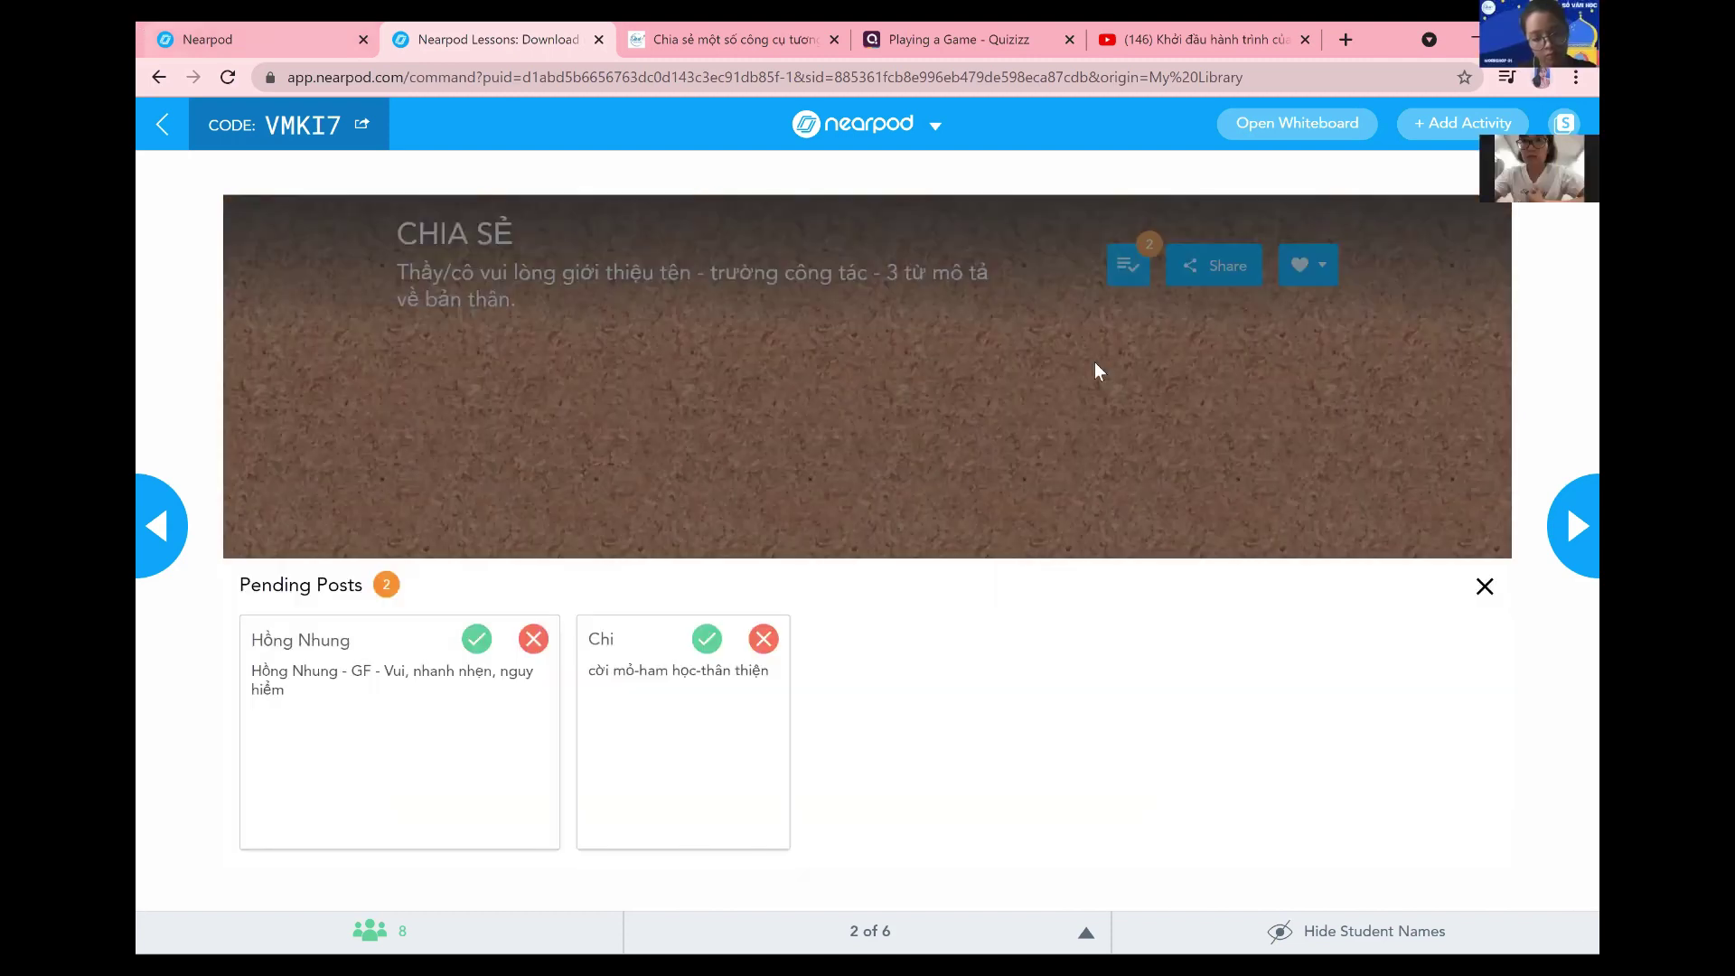
left_click(476, 639)
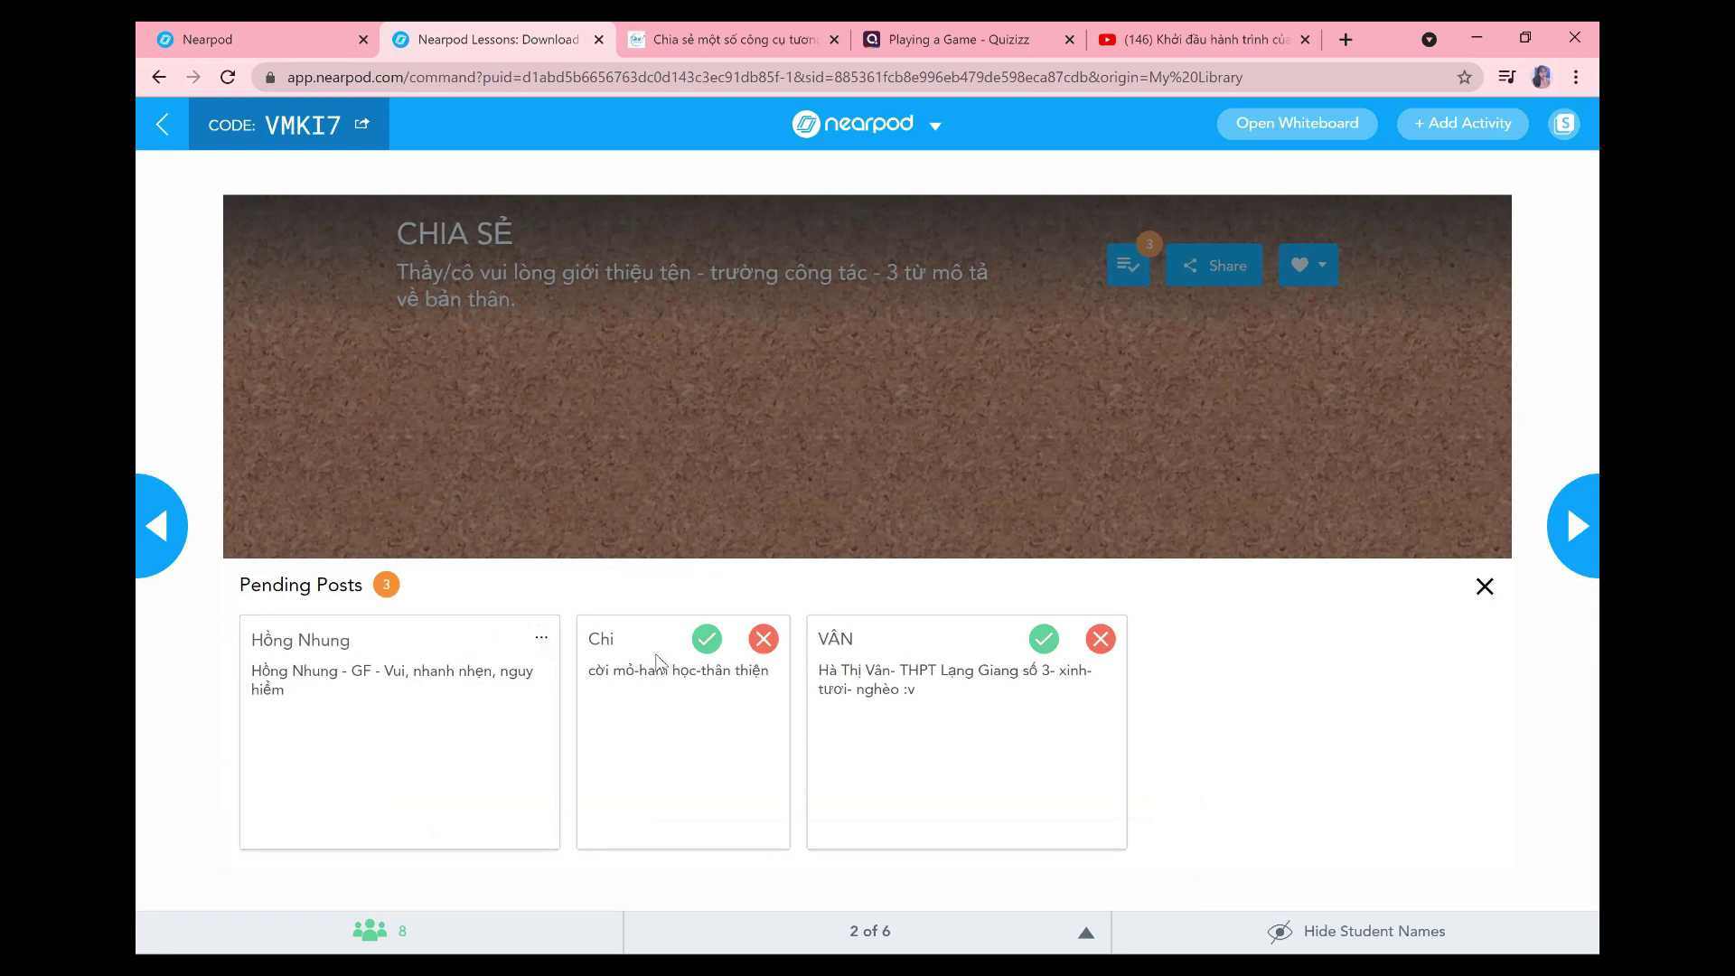
left_click(706, 639)
left_click(370, 640)
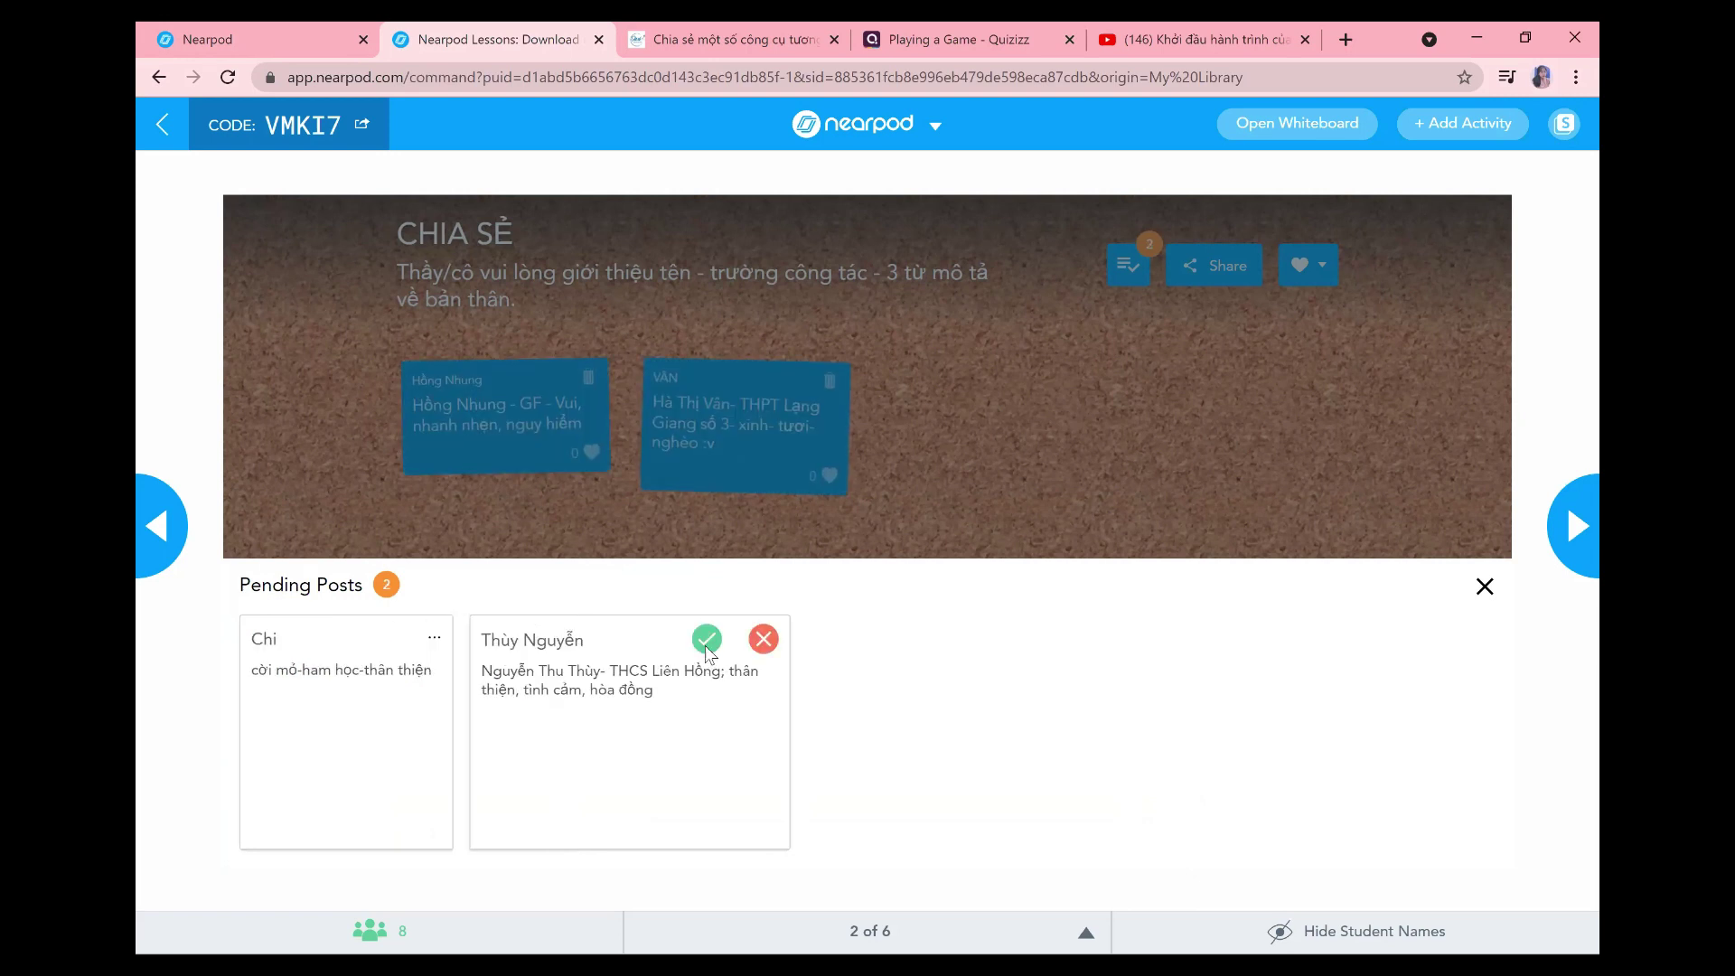
left_click(1162, 453)
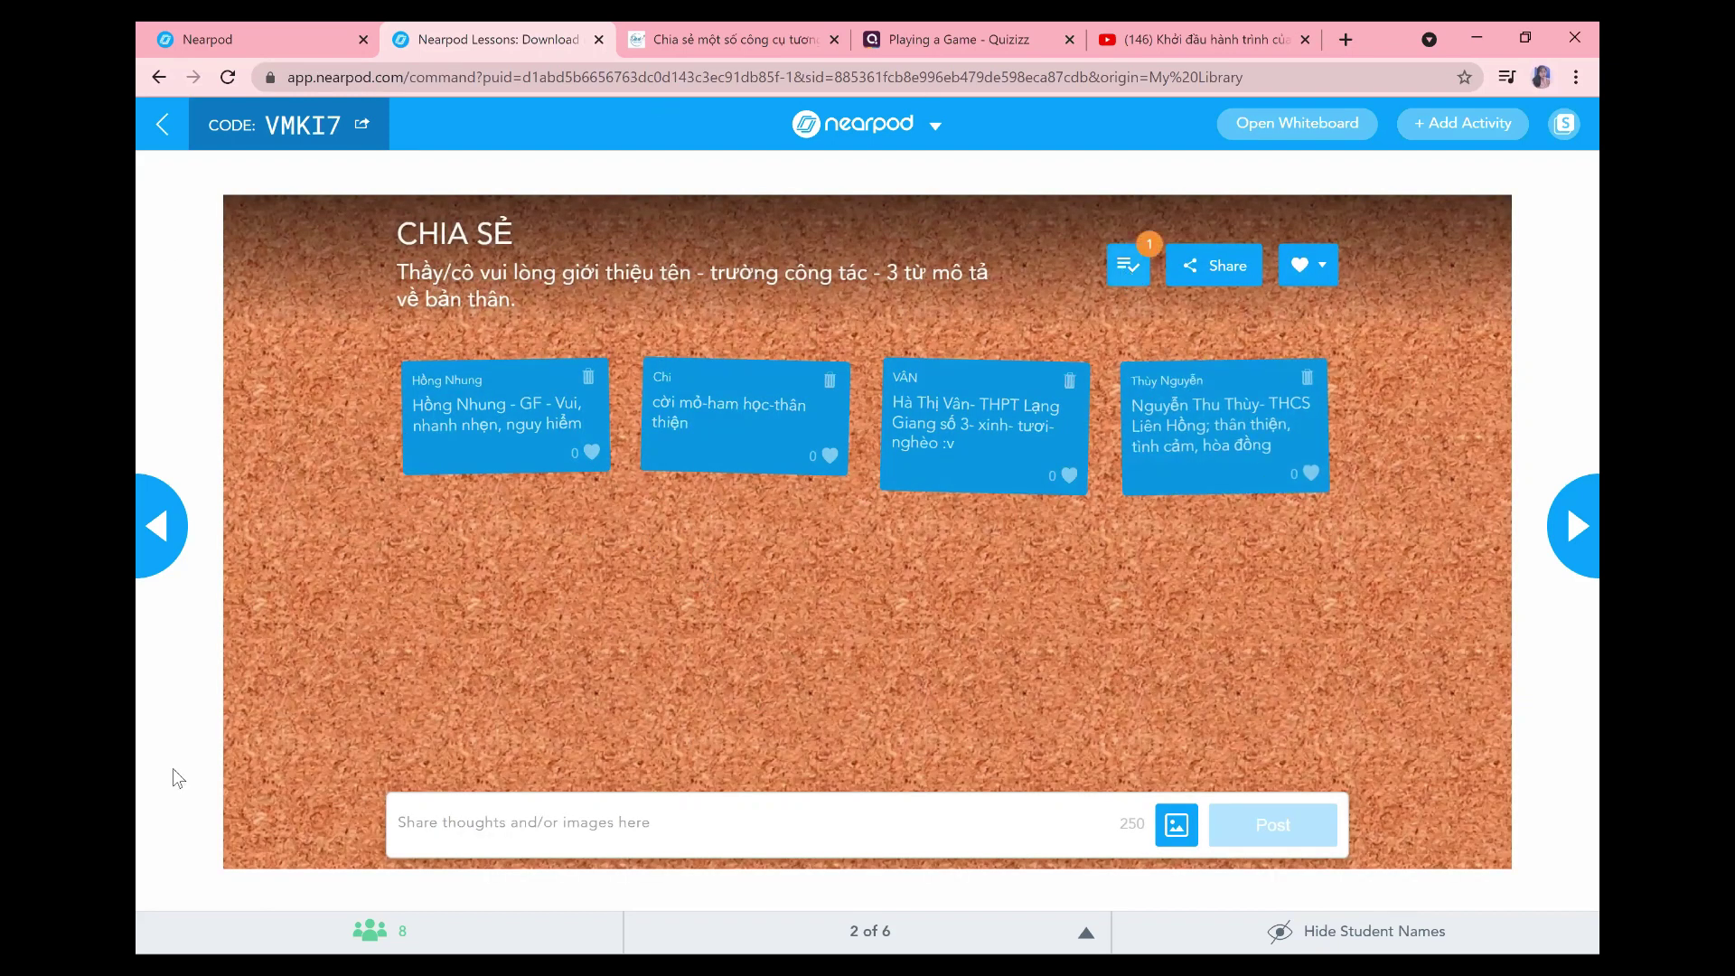
left_click(1128, 265)
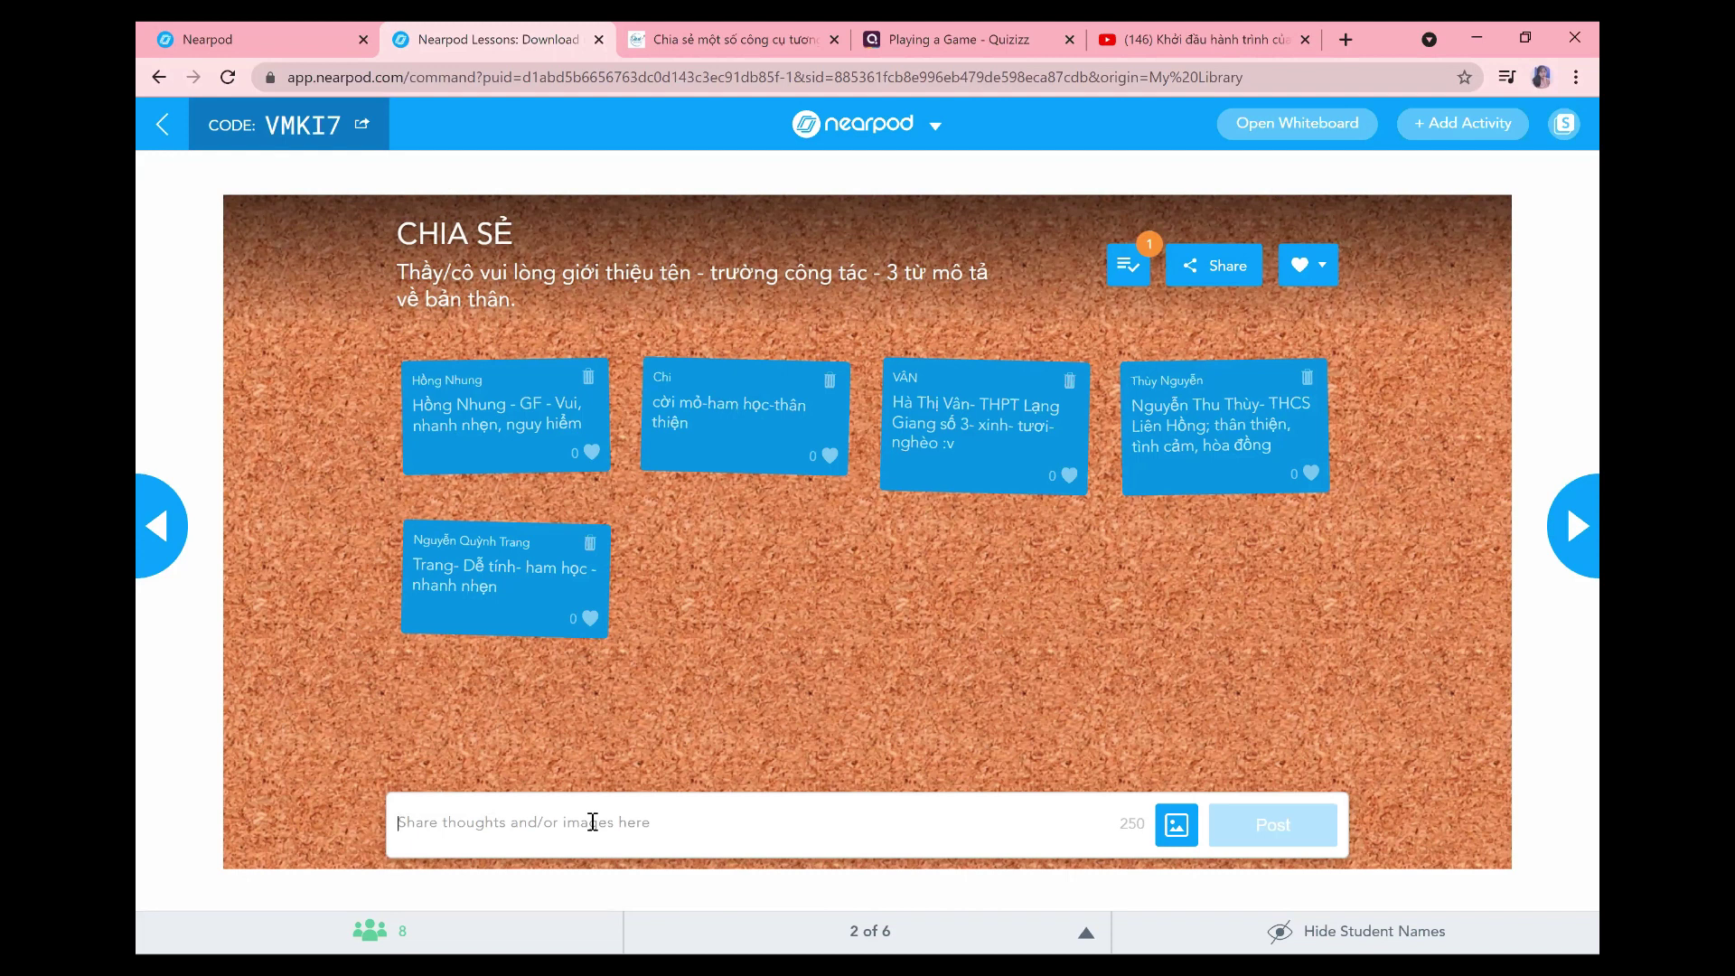
- Post "buổi học rất vui" on the board as the teacher and like two of the student posts
type("bj")
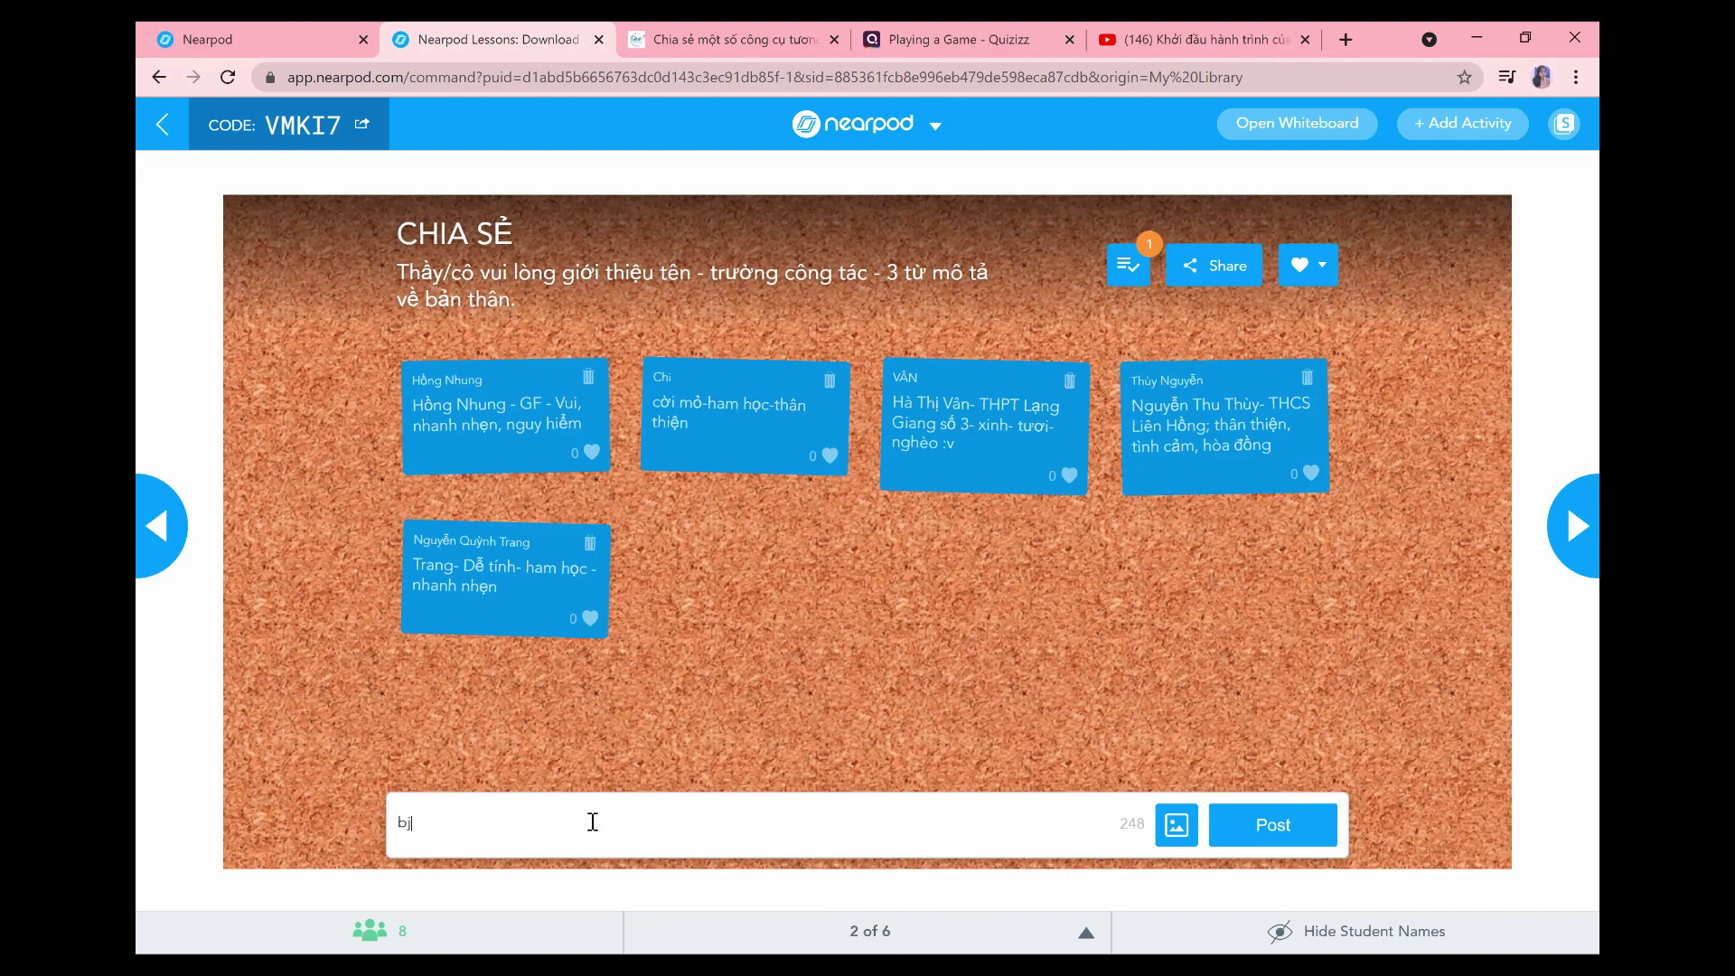
type("l k")
key("BackSpace")
key("BackSpace")
key("BackSpace")
key("BackSpace")
type("uổi học rát")
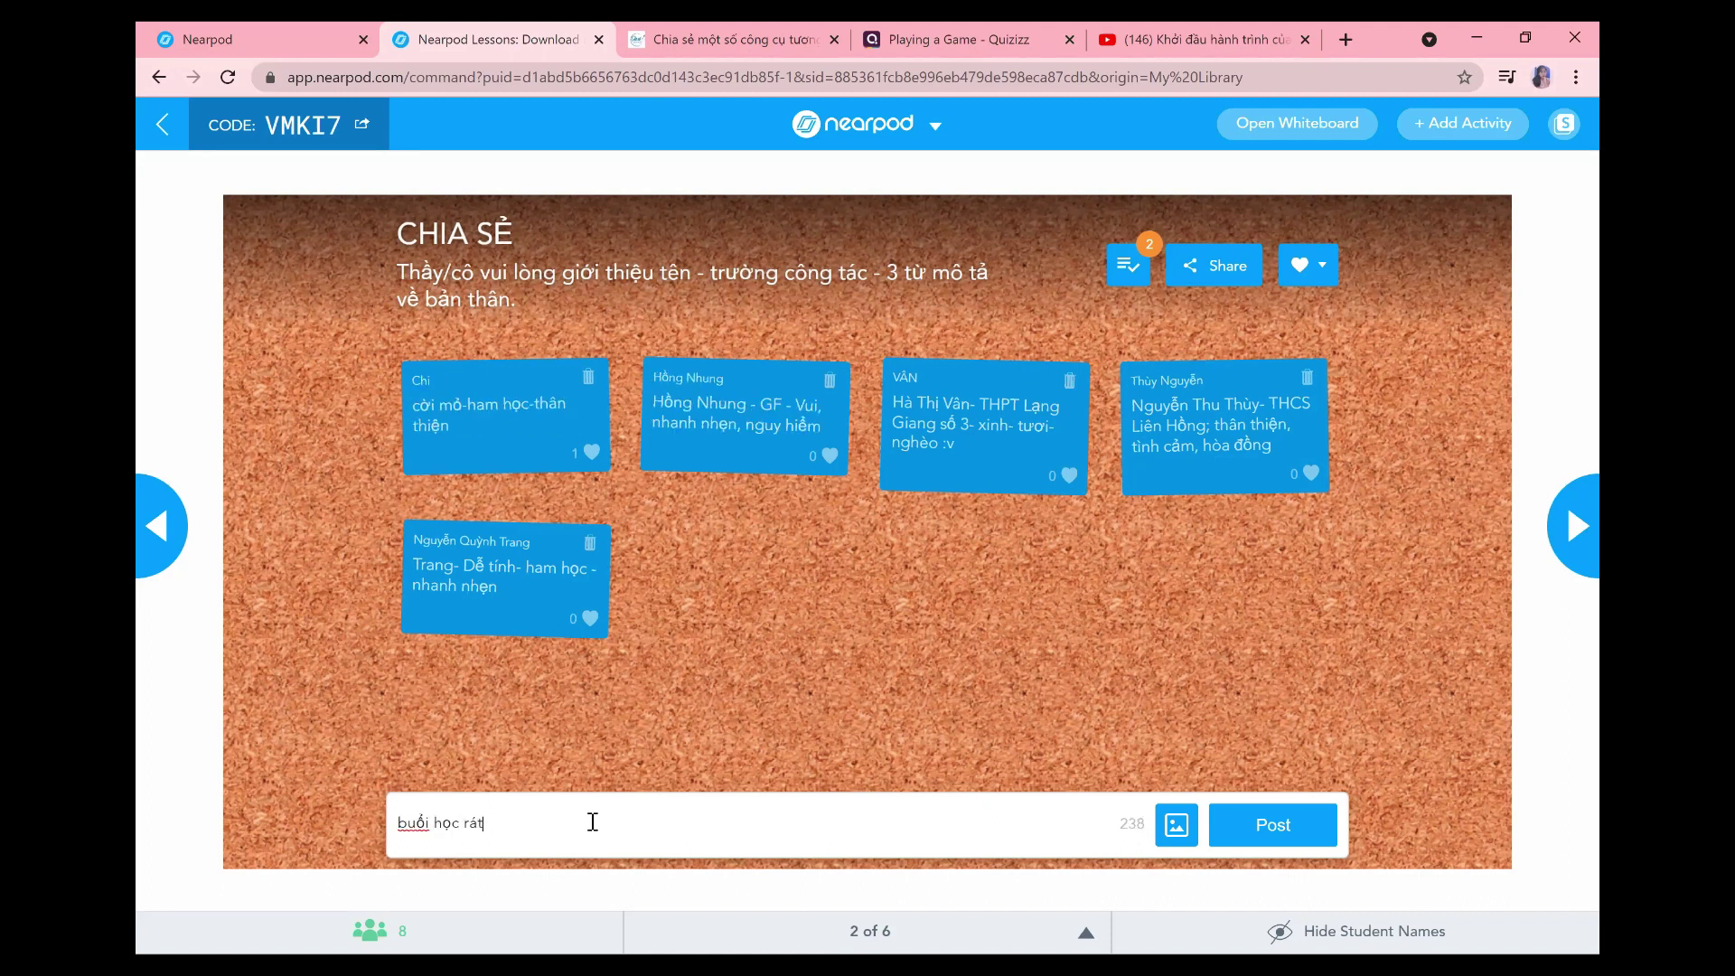
type("vui")
left_click(1278, 836)
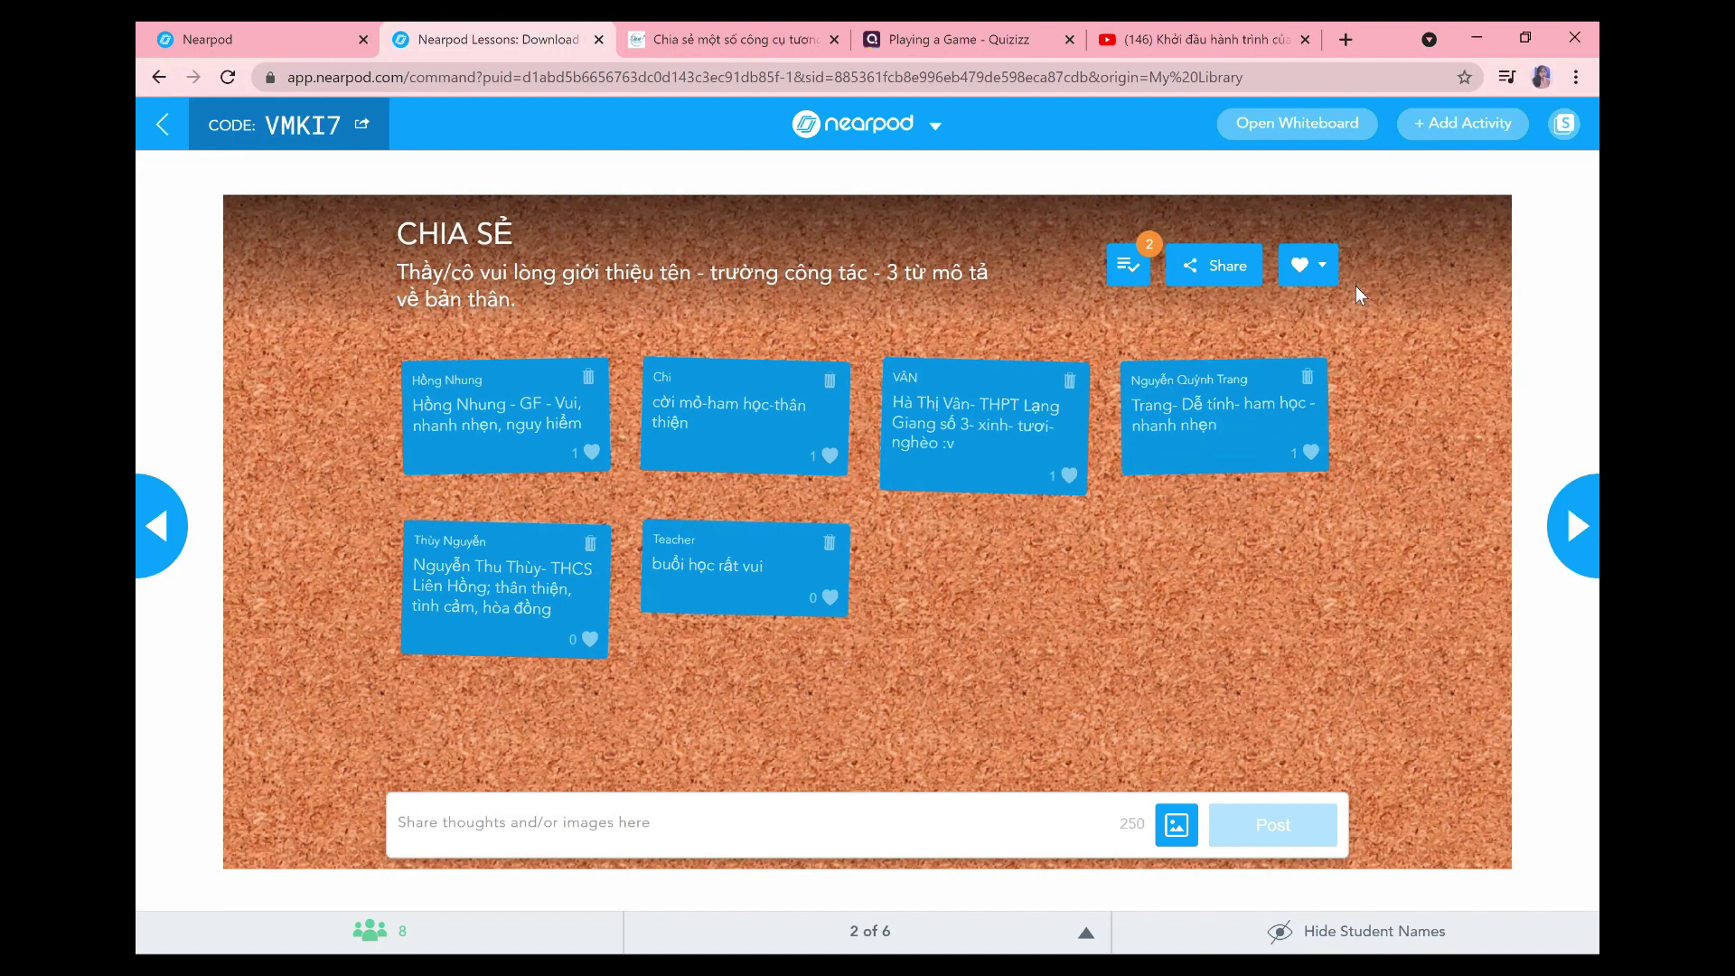
left_click(1311, 473)
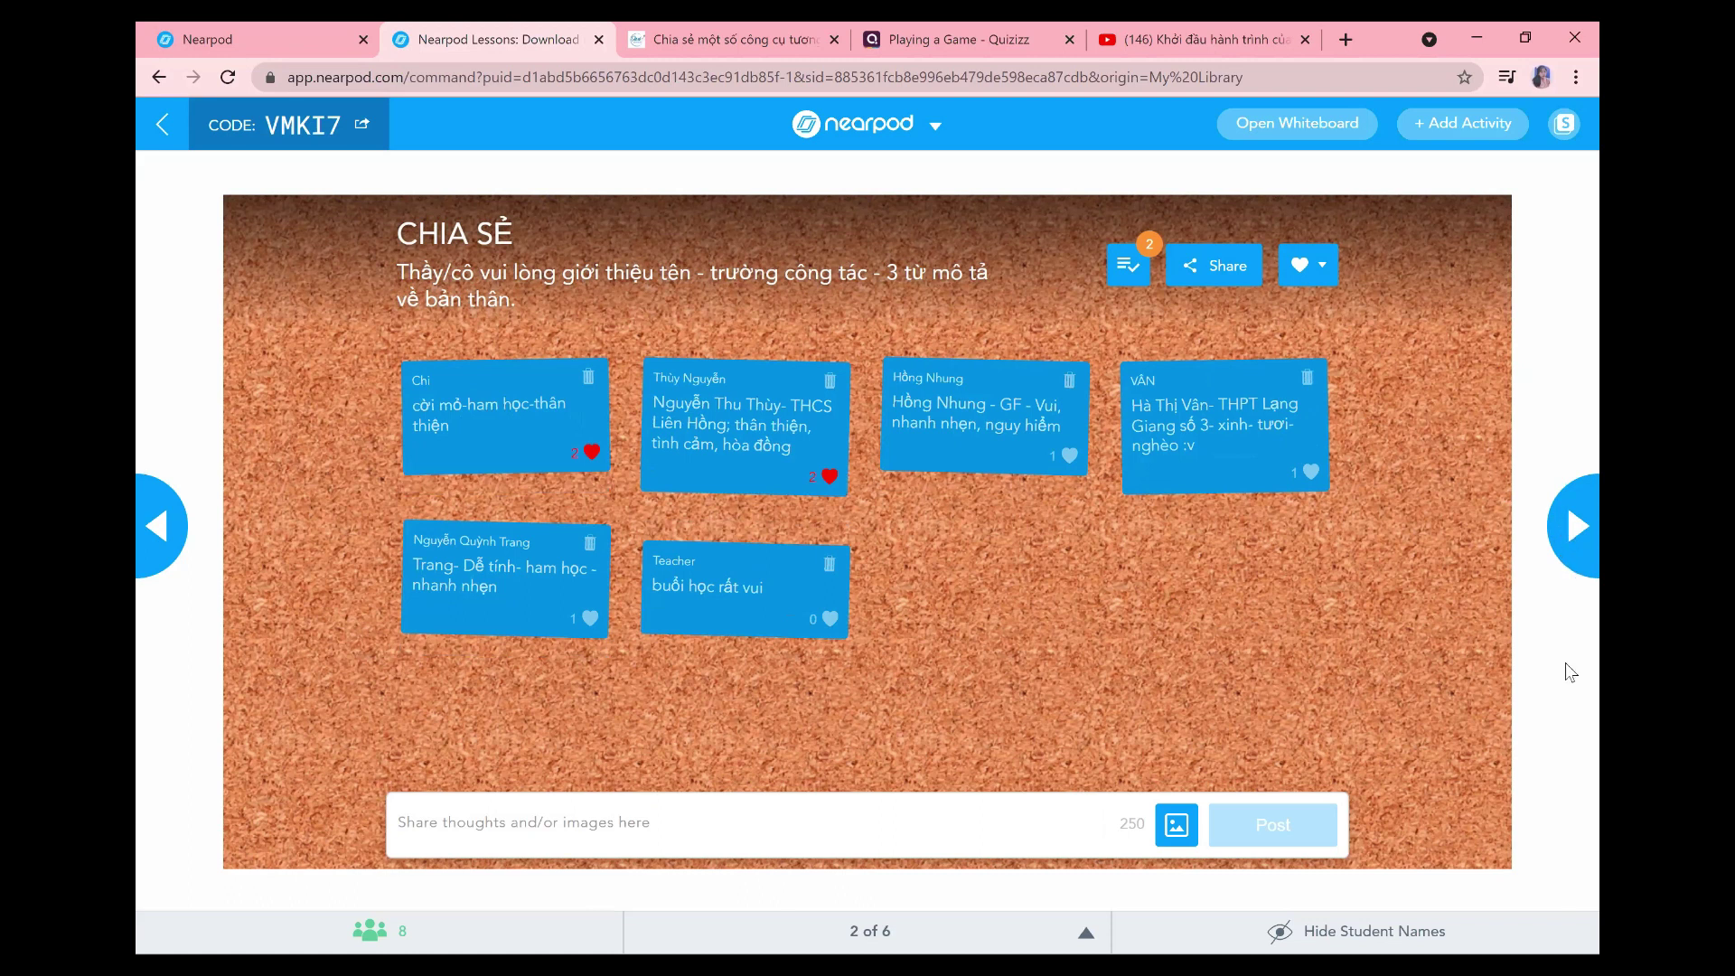
- Advance to the open-ended question on the role of Công nghệ thông tin, start the activity, and review the participation and answers
key("Right")
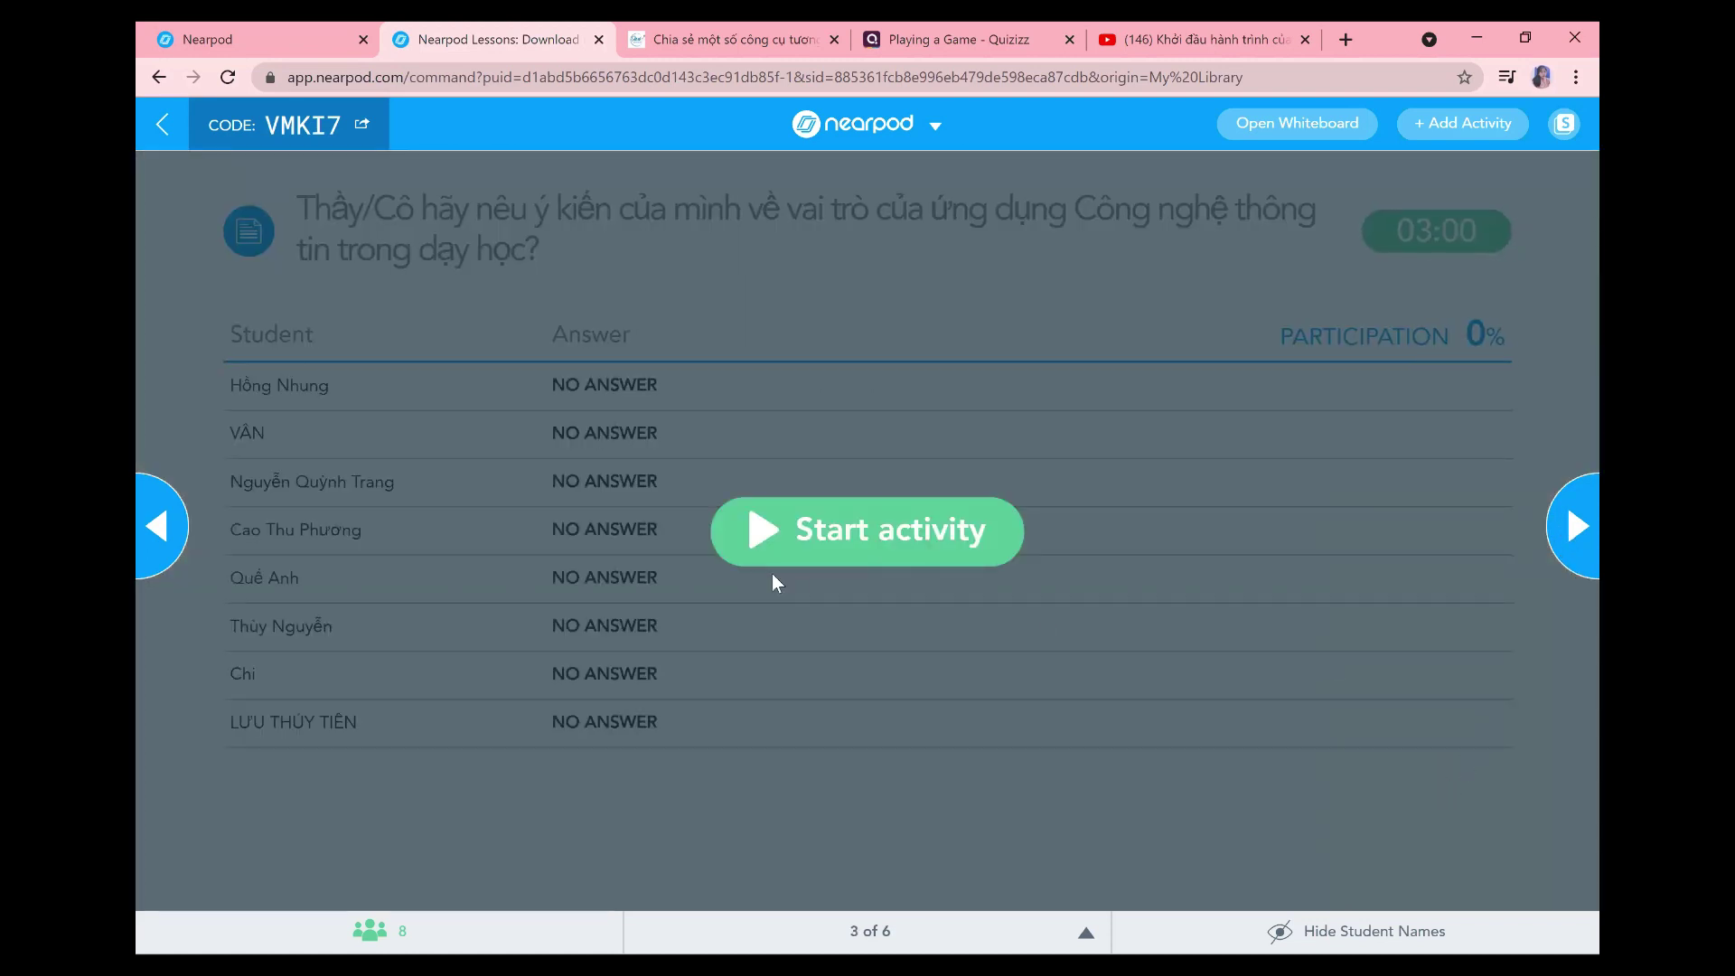
left_click(800, 543)
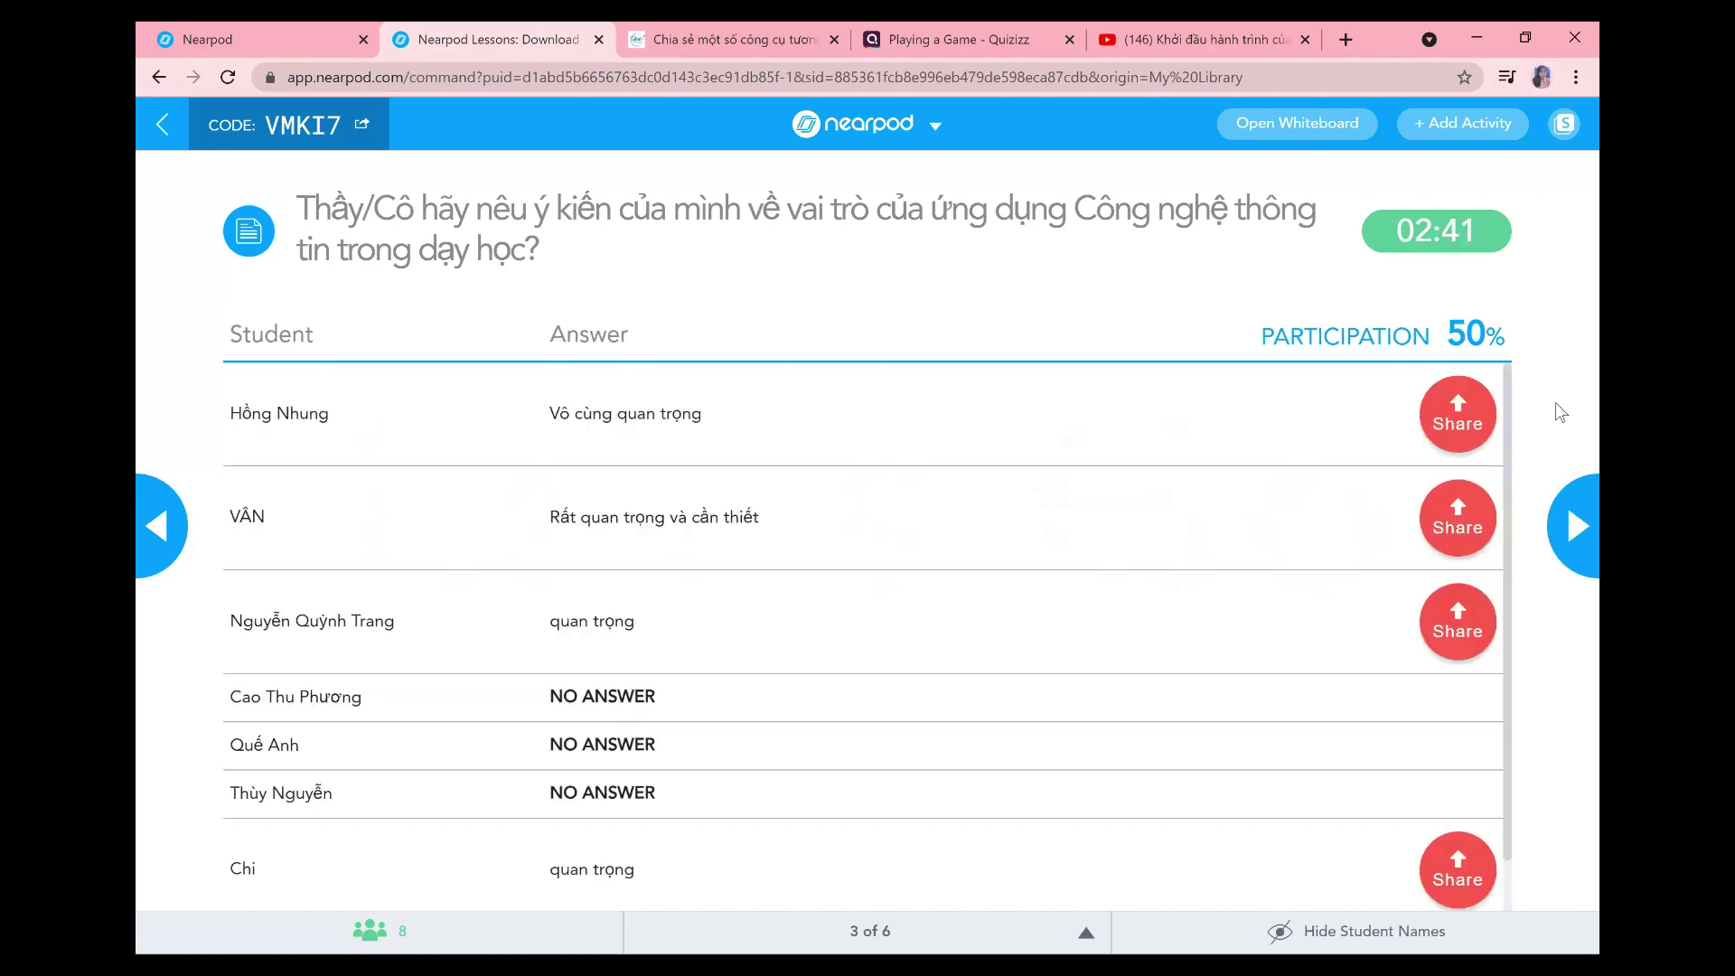
left_click_drag(1491, 336, 1427, 343)
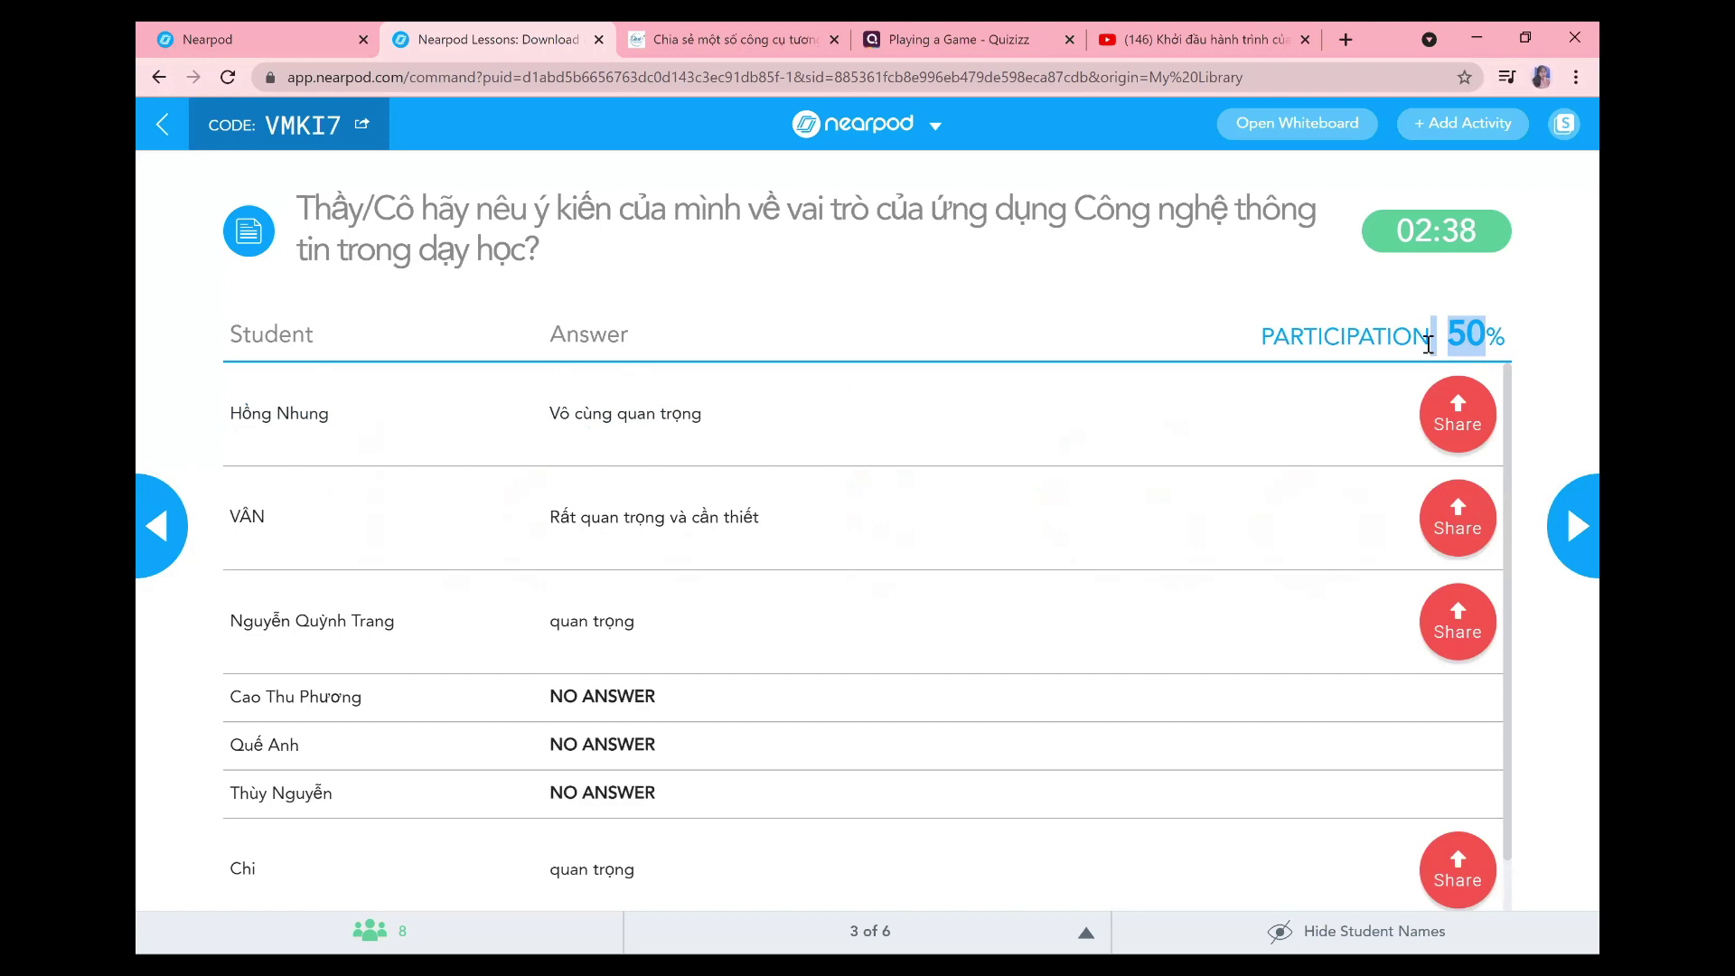
left_click(1452, 342)
scroll(1324, 678, "down", 1)
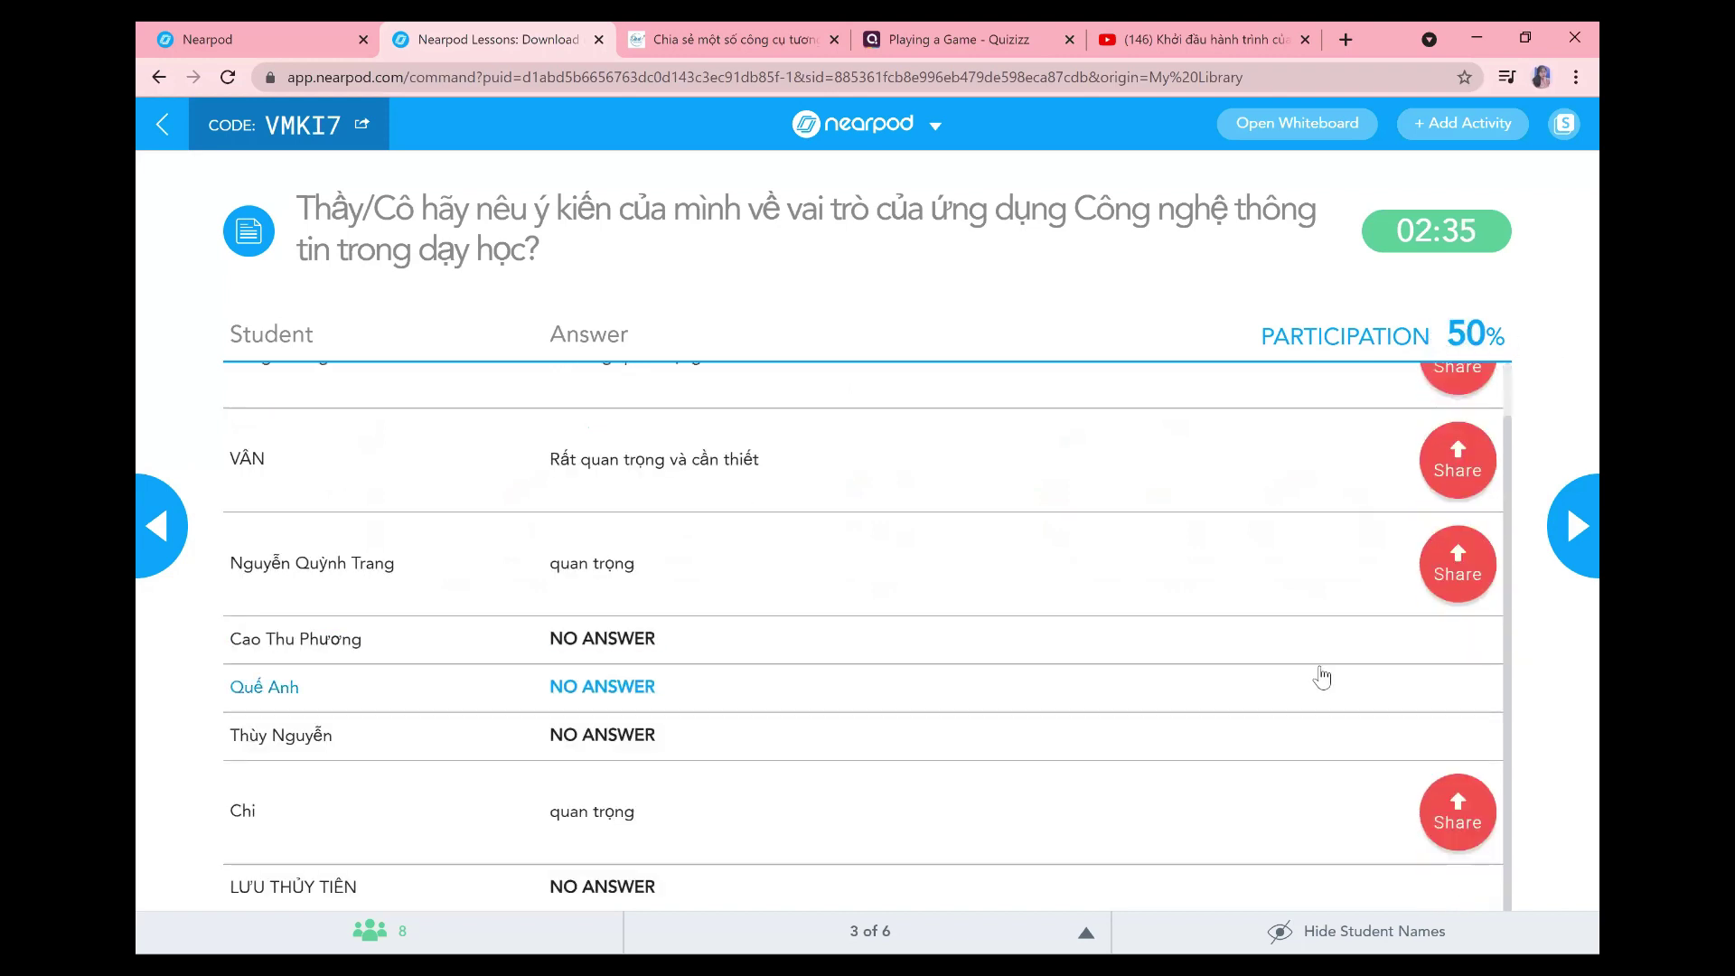
scroll(1320, 633, "up", 1)
- Share and unshare the first student's answer, share the second student's answer with the class, and move on to the video slide
left_click(1458, 414)
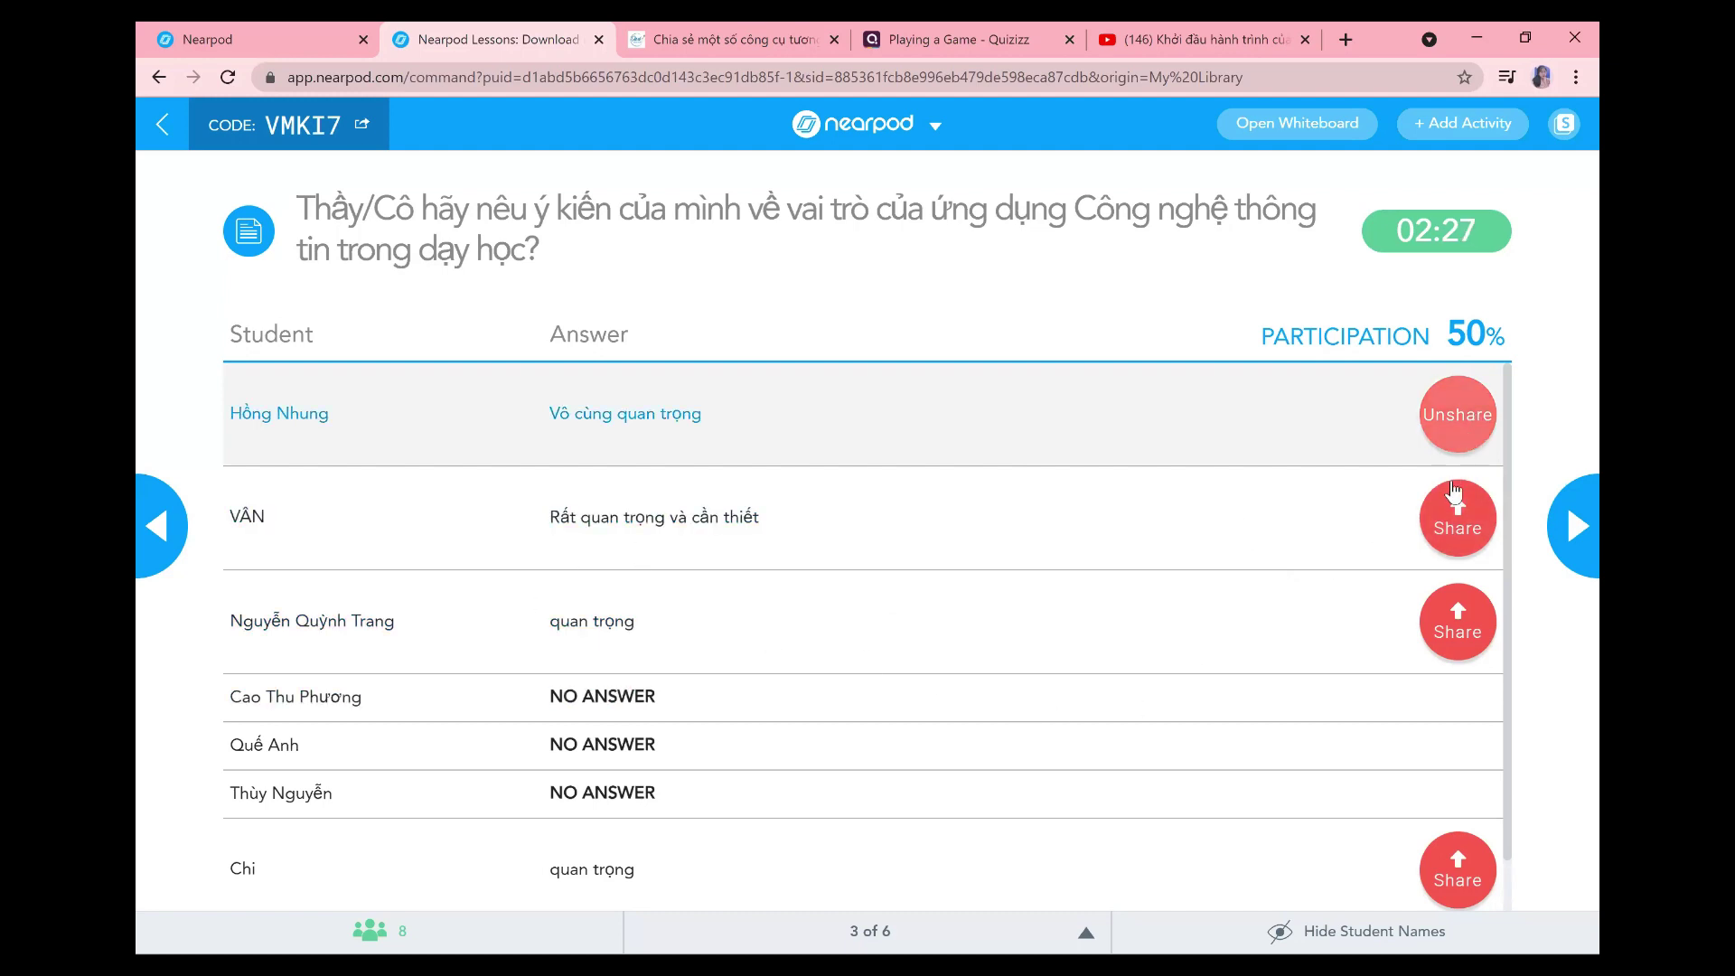
left_click(1468, 391)
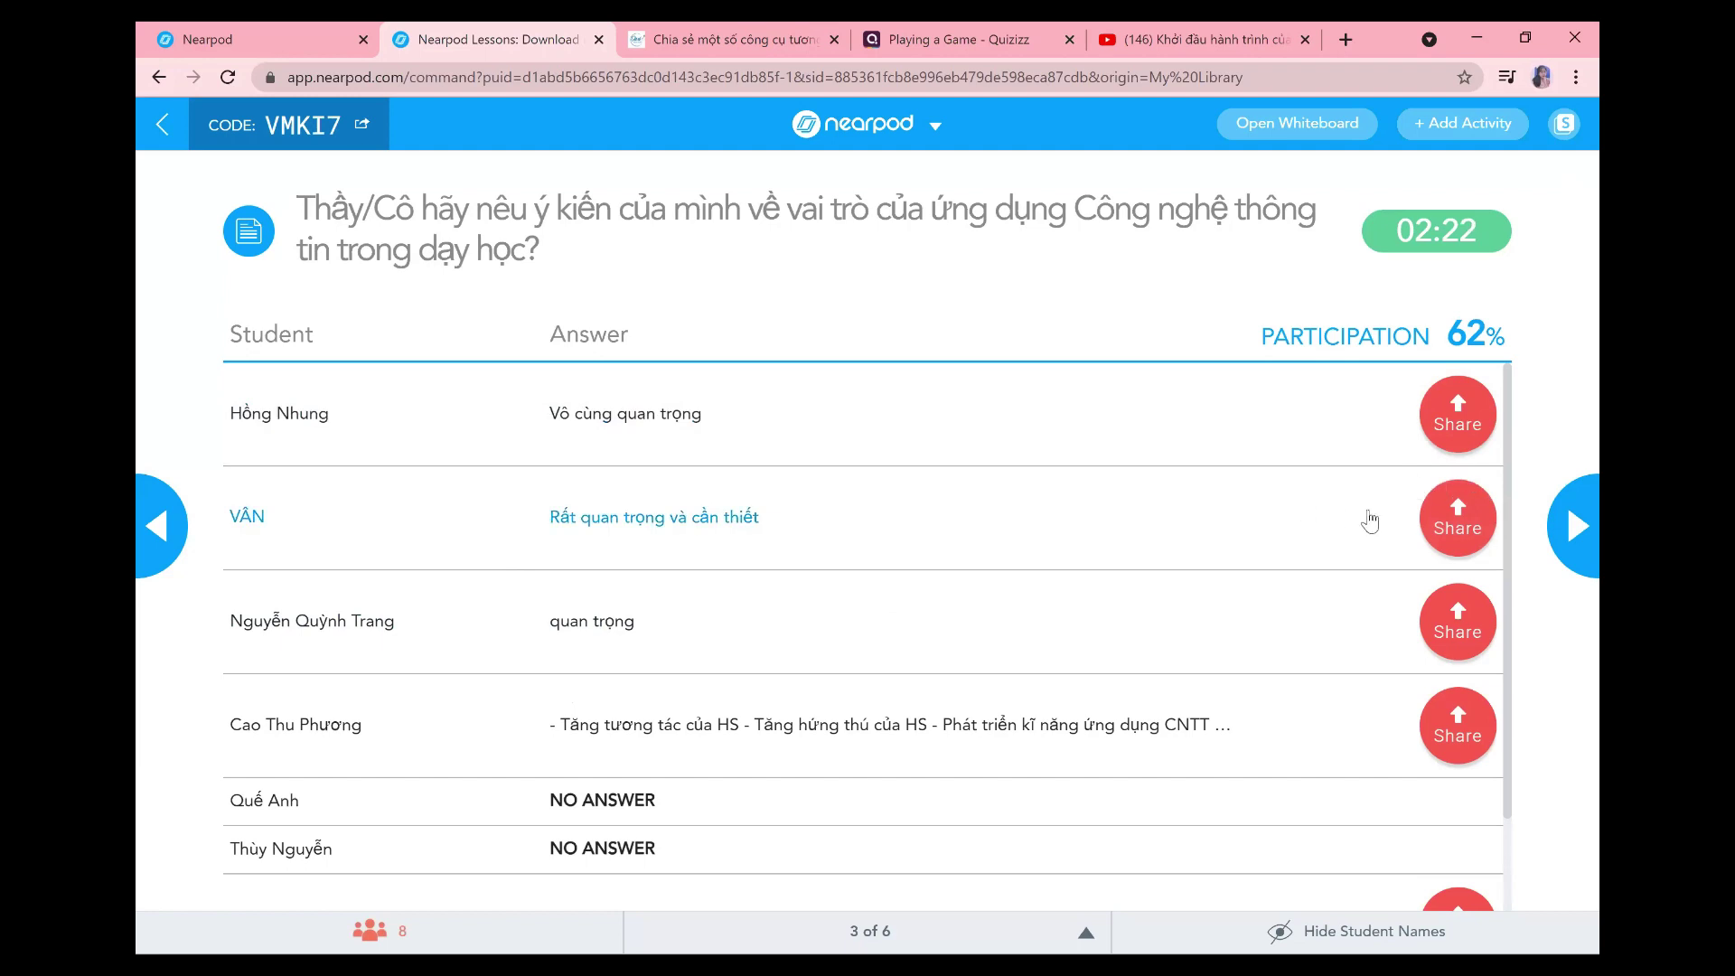
scroll(1380, 499, "down", 1)
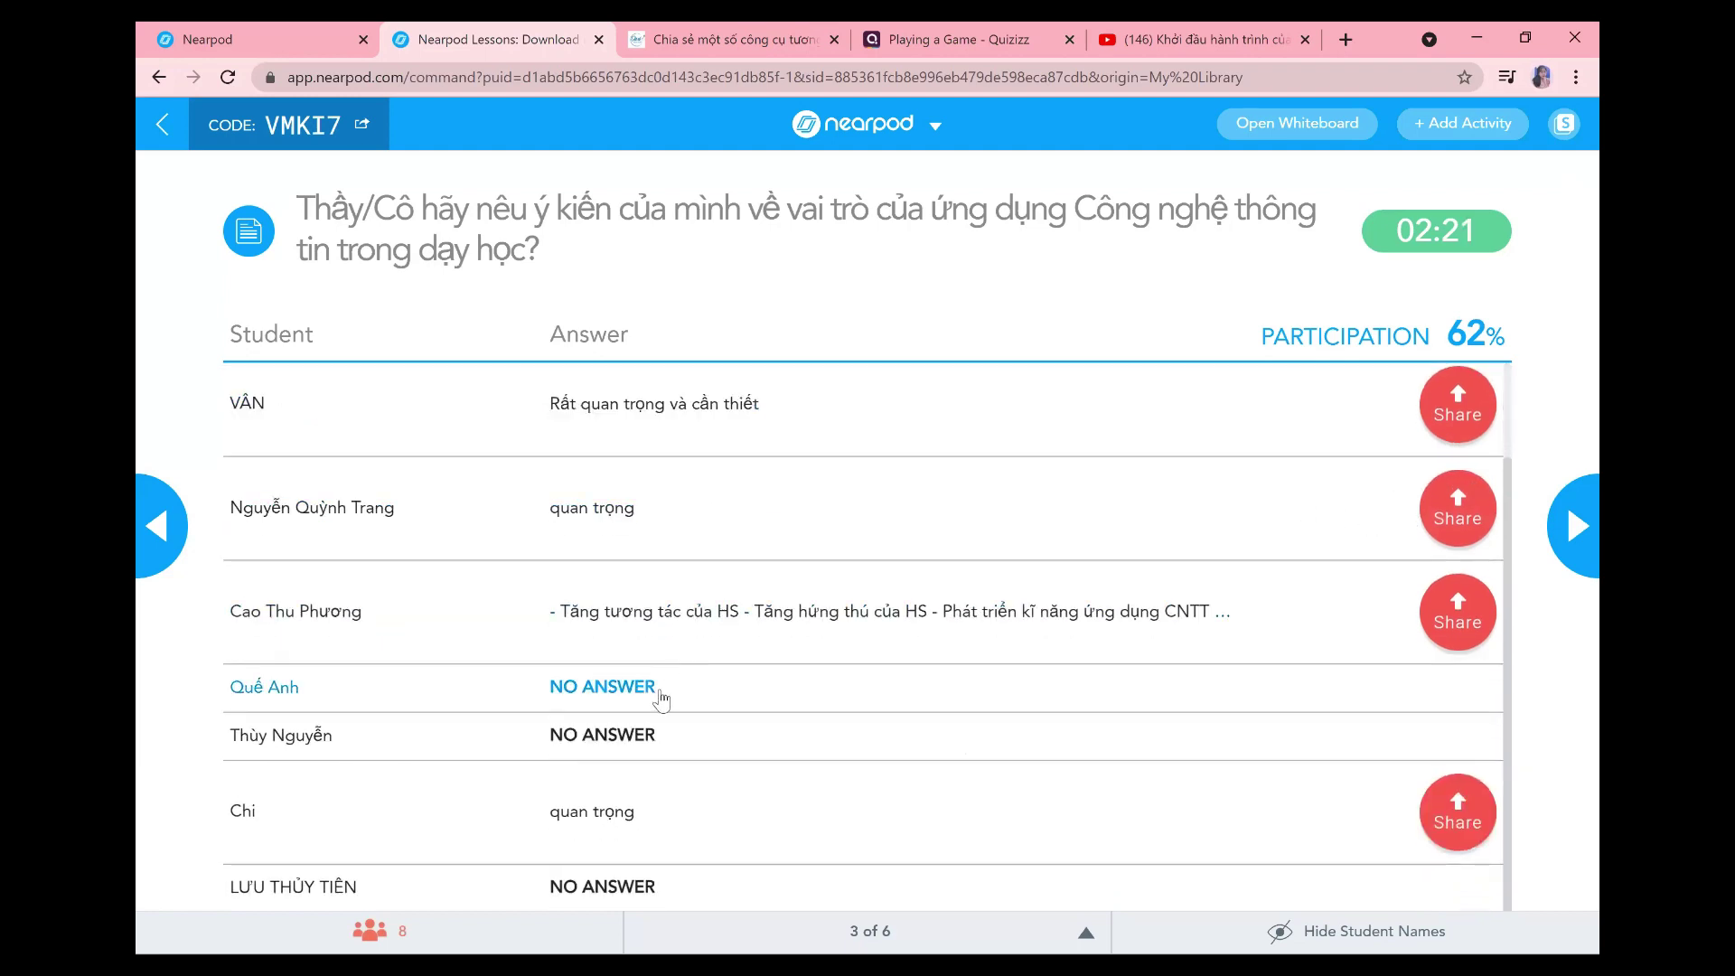
scroll(1039, 598, "up", 1)
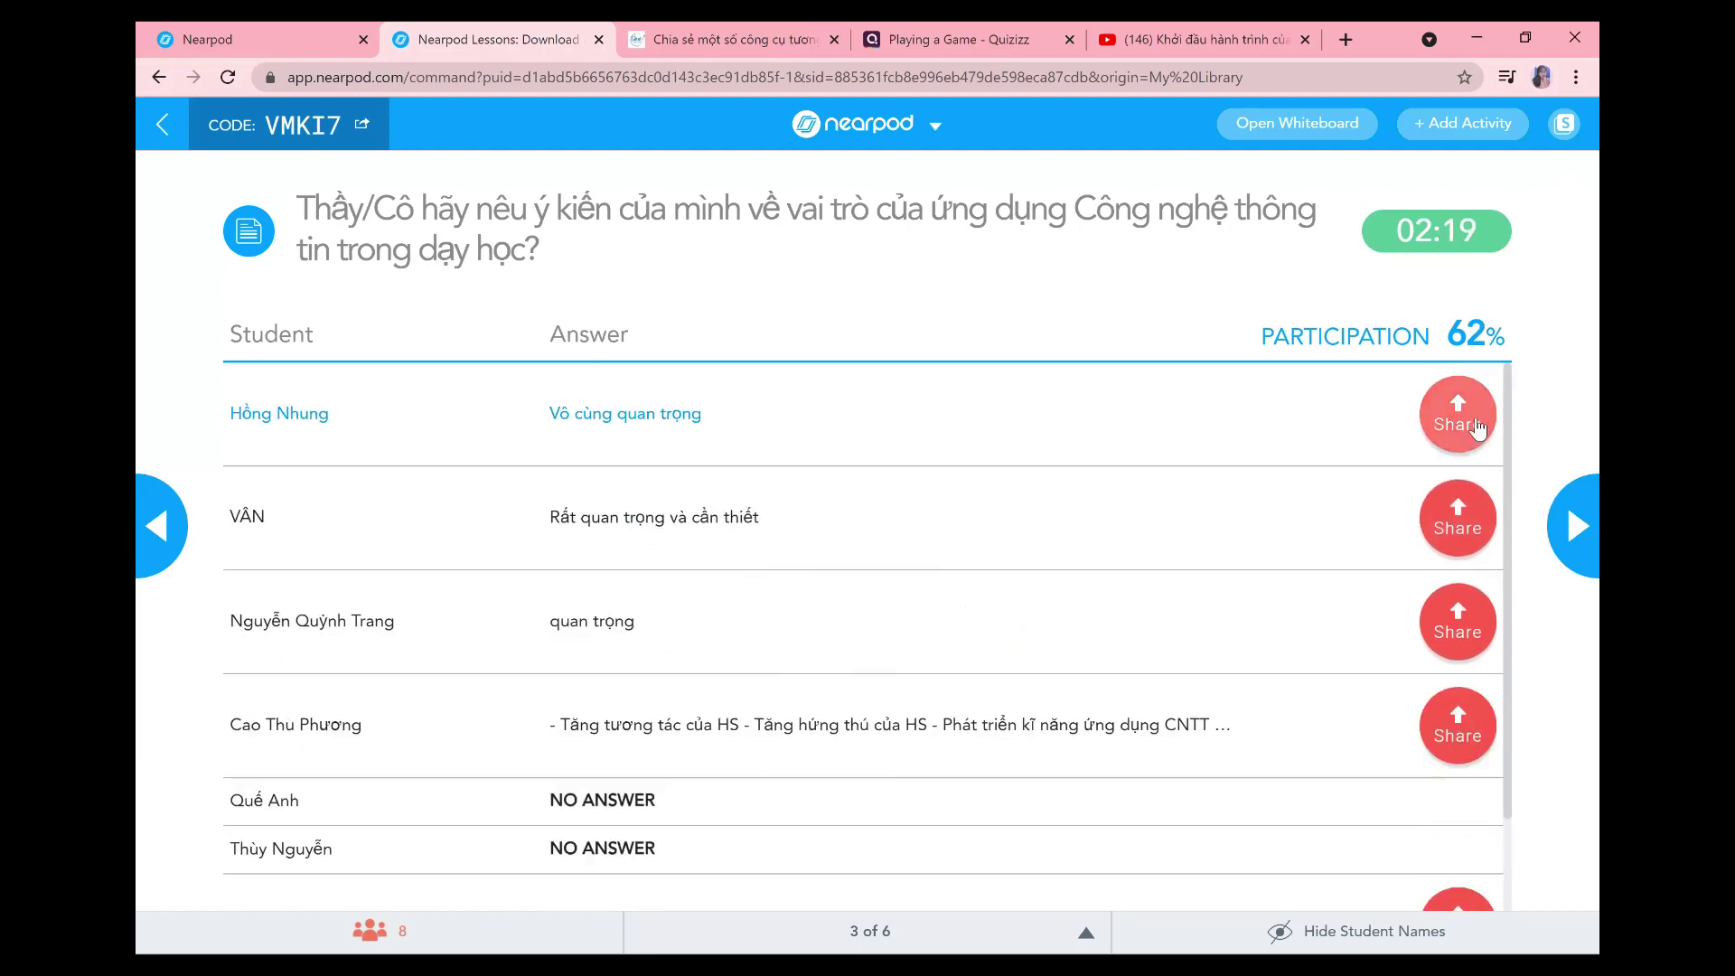
left_click(1477, 428)
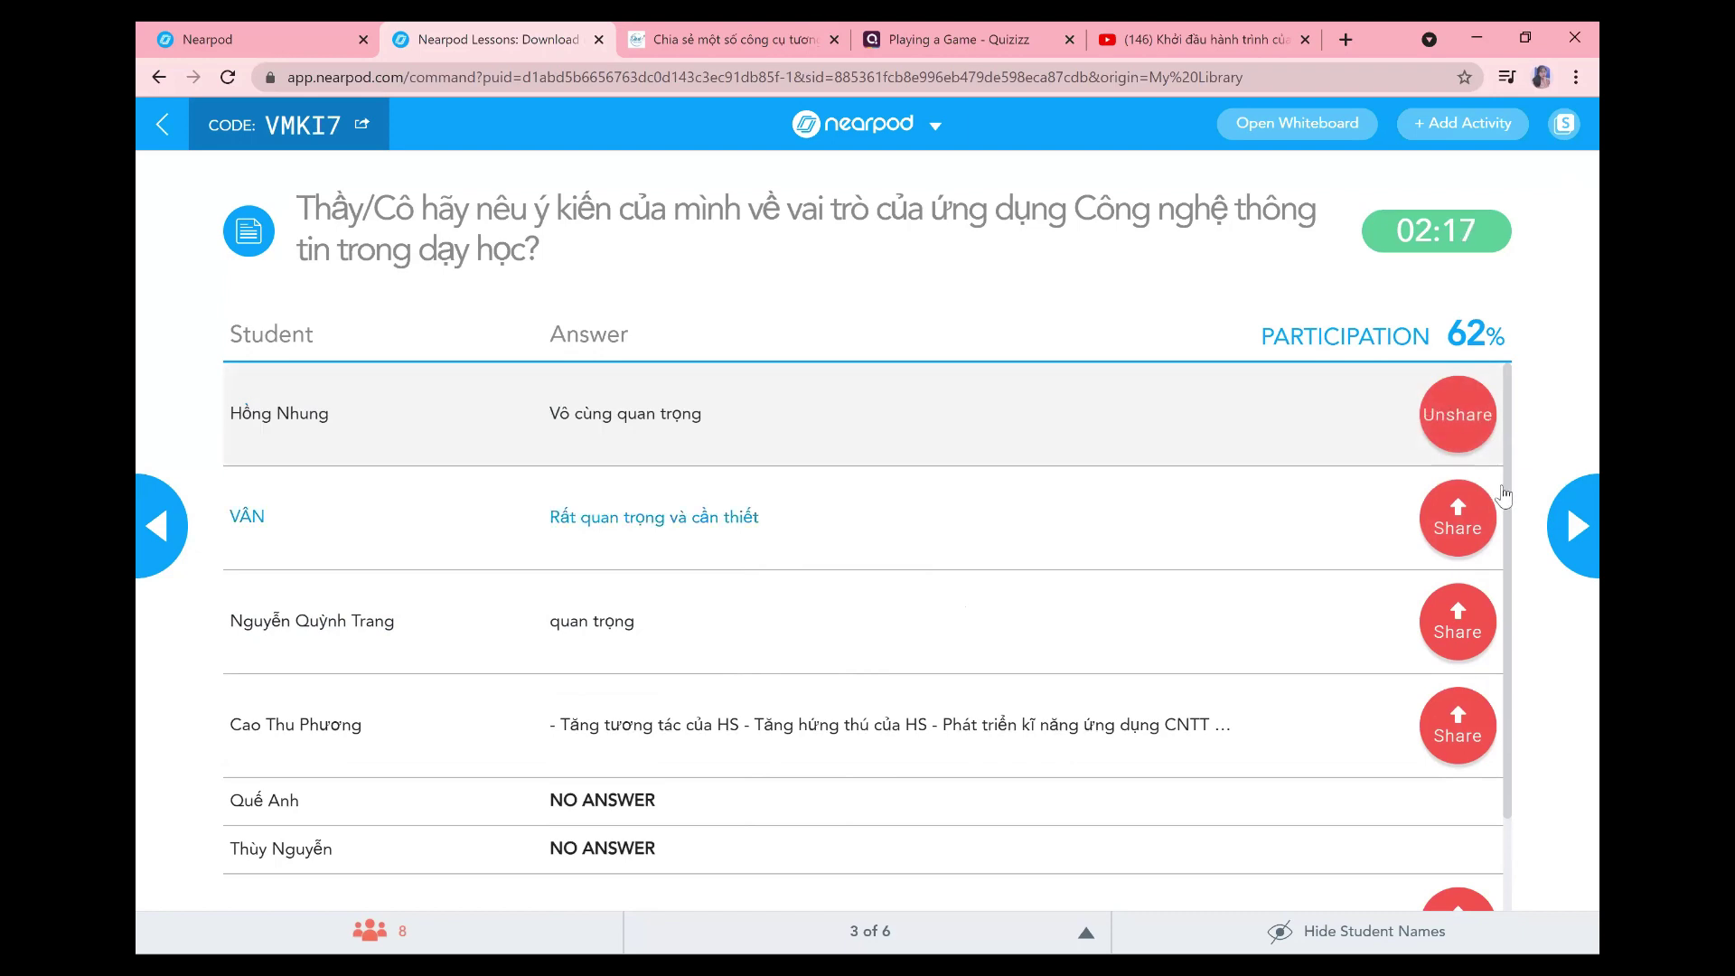
left_click(1458, 425)
left_click(1478, 540)
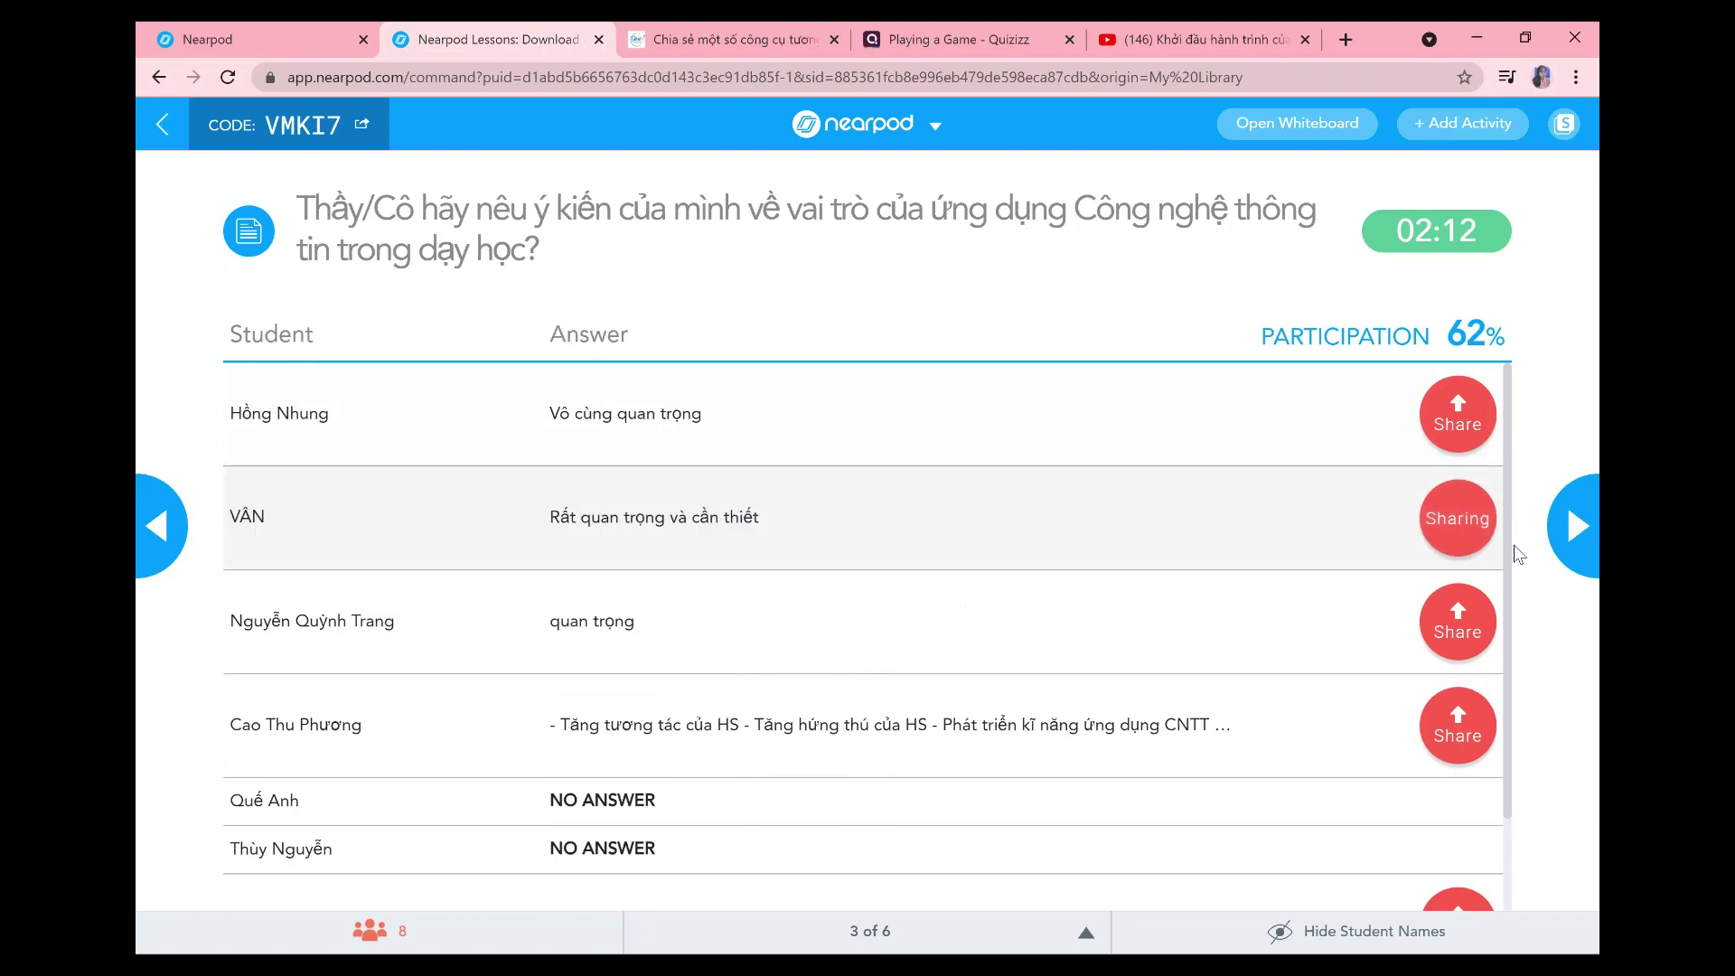
left_click(1475, 598)
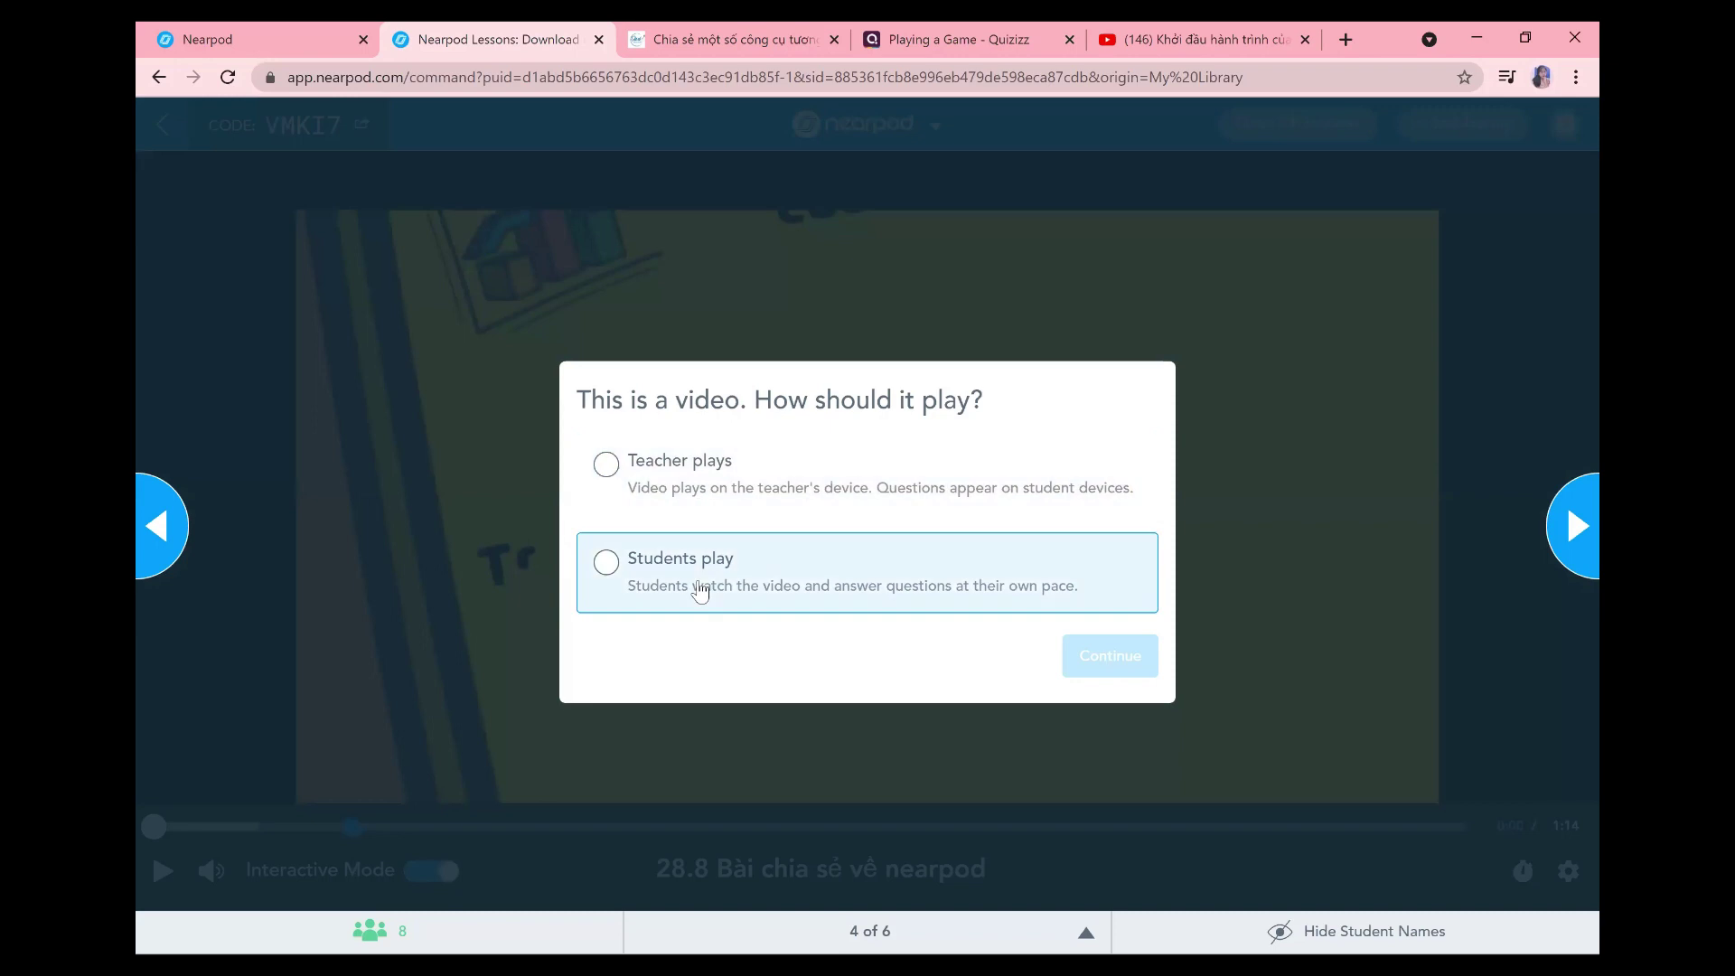
- Set the video to Students play, dismiss the self-pacing tip, and play it in Interactive Mode
left_click(700, 592)
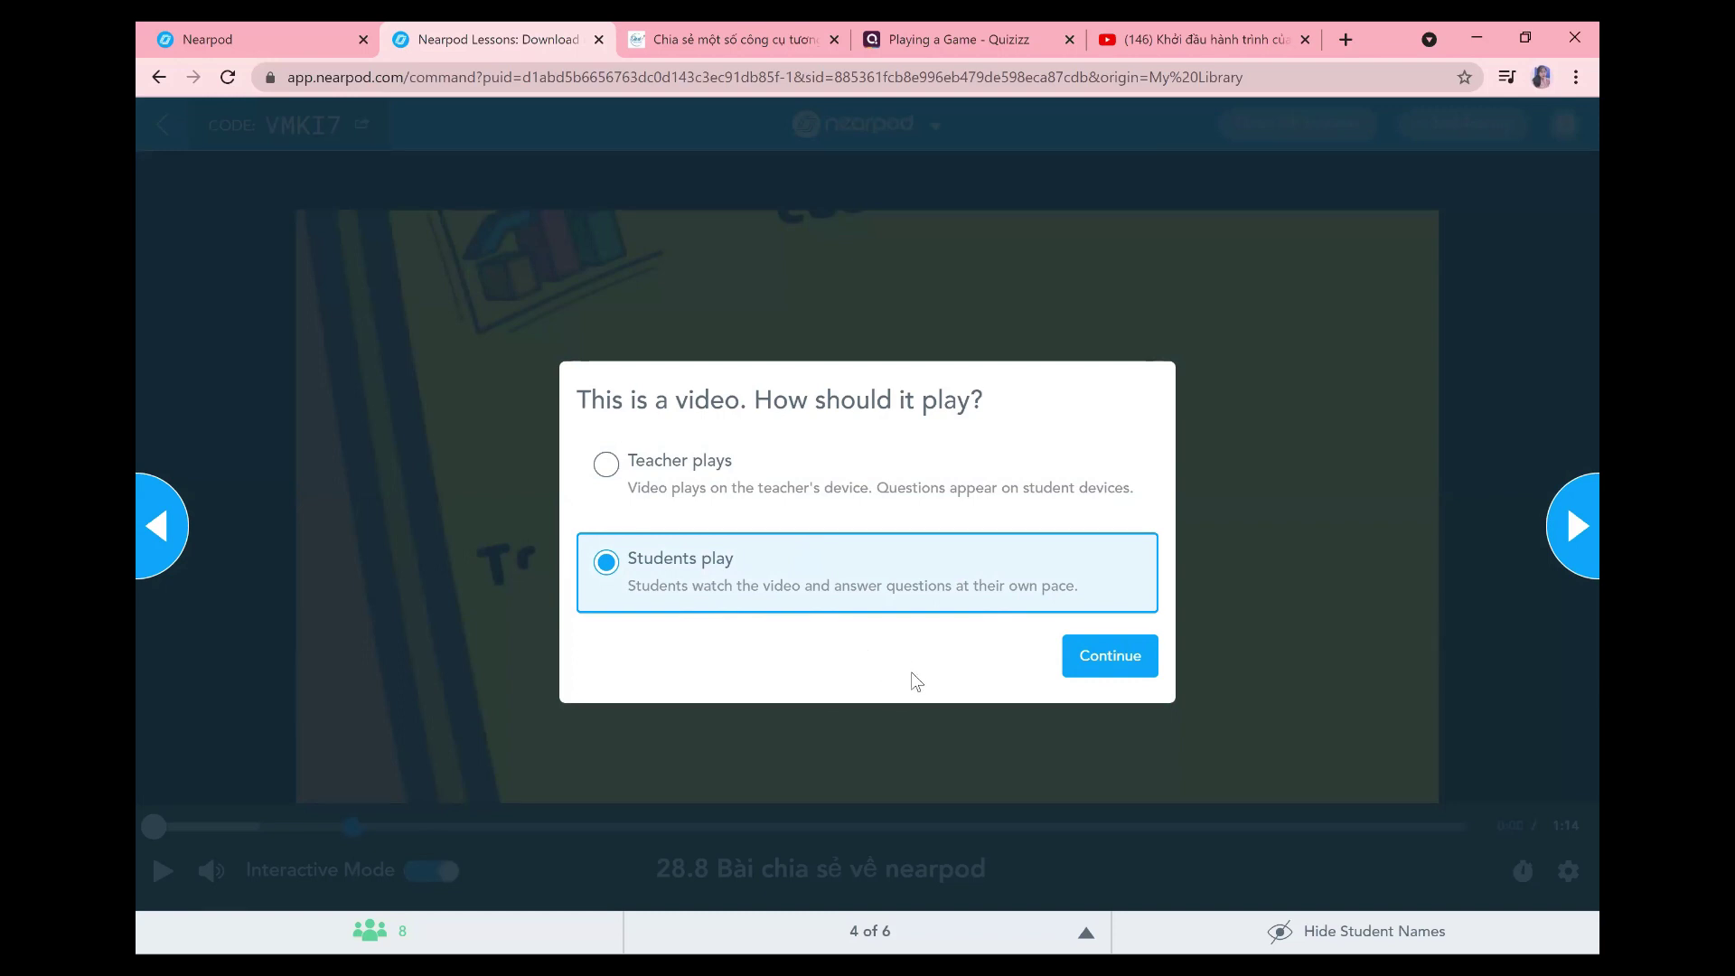
left_click(1093, 661)
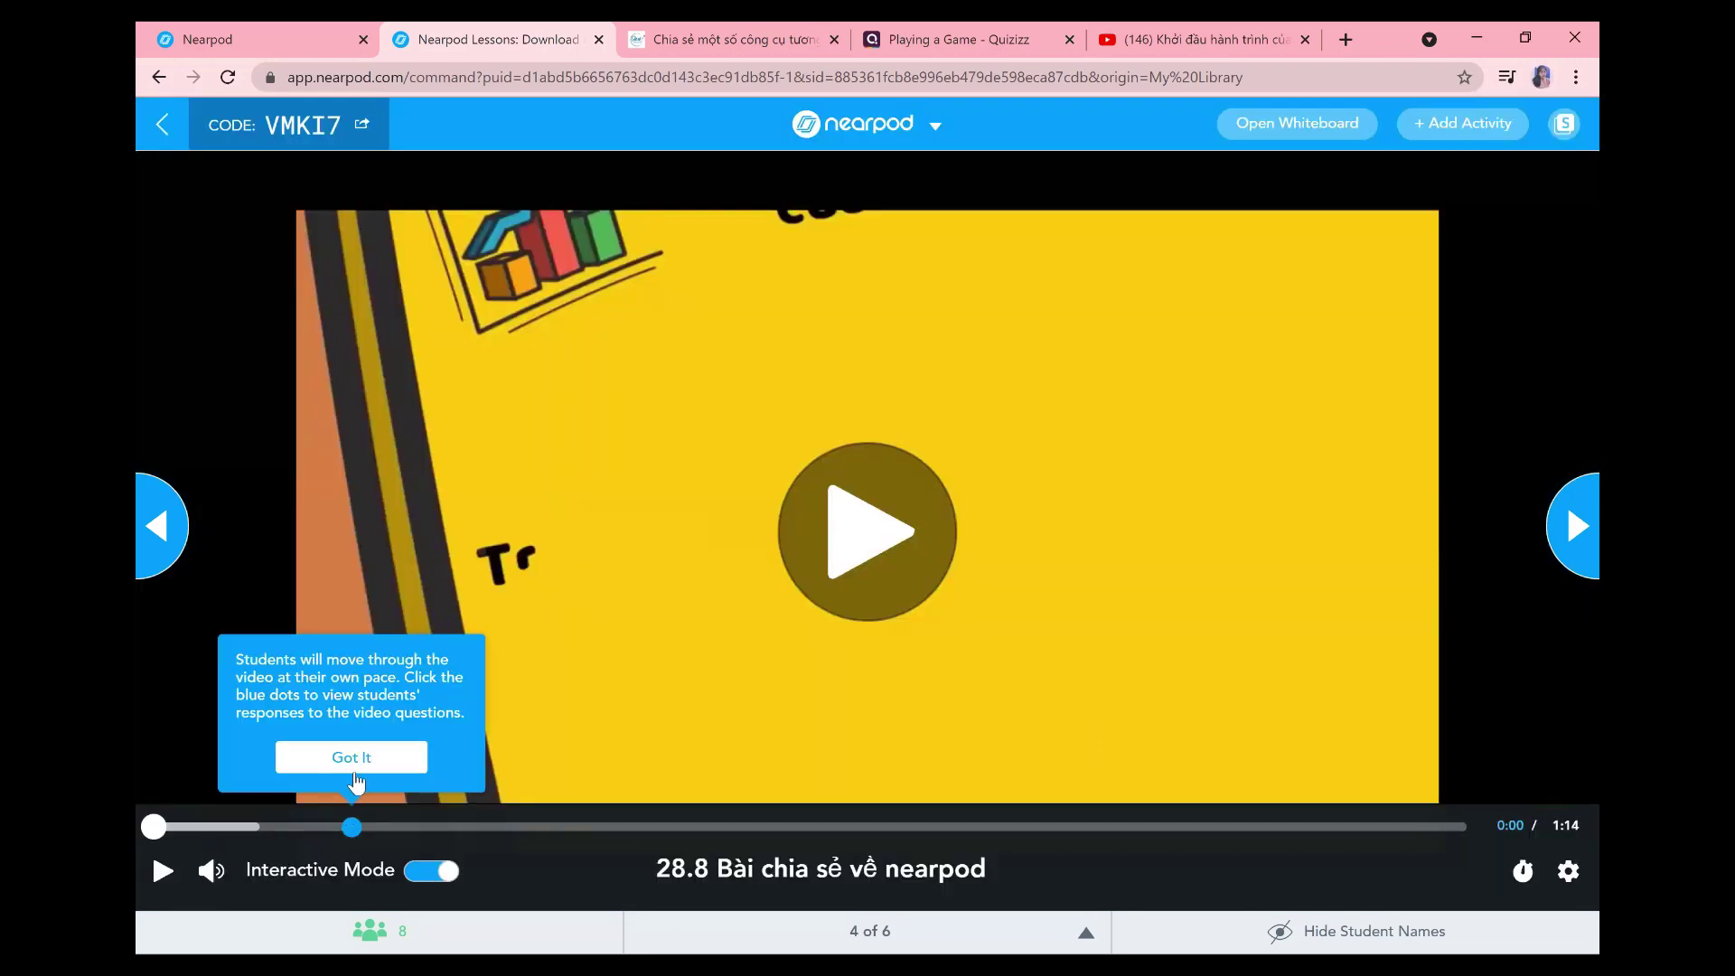
left_click(352, 759)
left_click(164, 870)
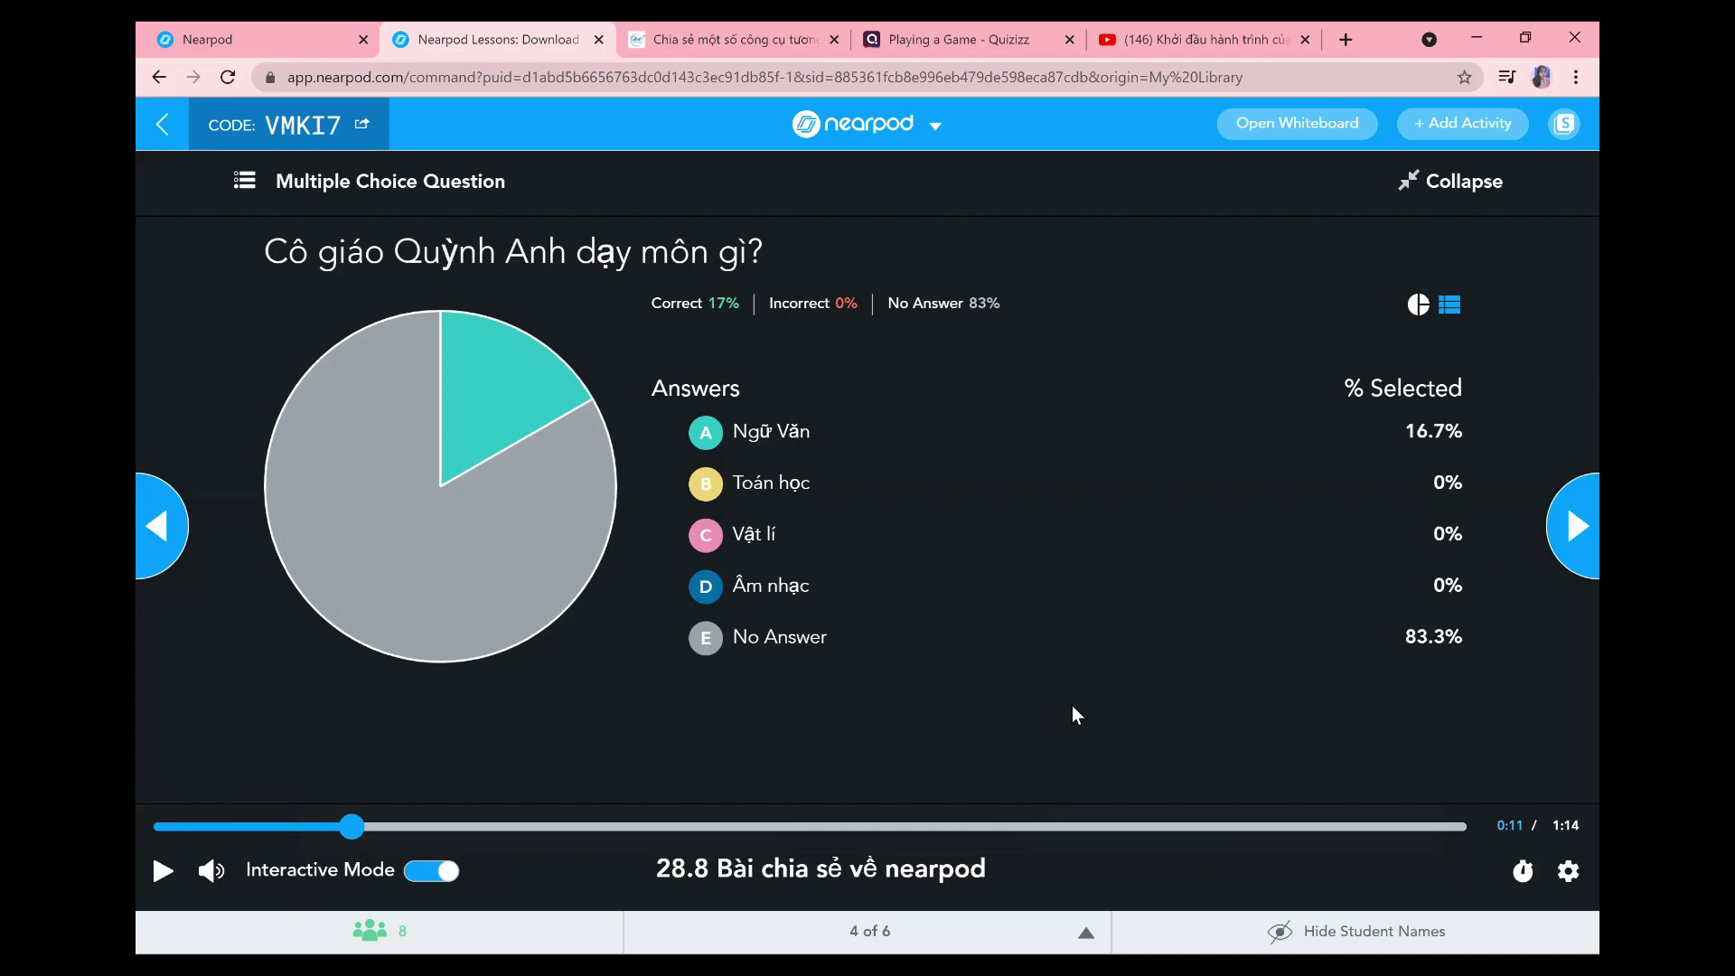
- View the multiple-choice results per student and as a pie chart, and advance to the Câu hỏi quiz slide
mouse_move(441, 560)
left_click(1451, 312)
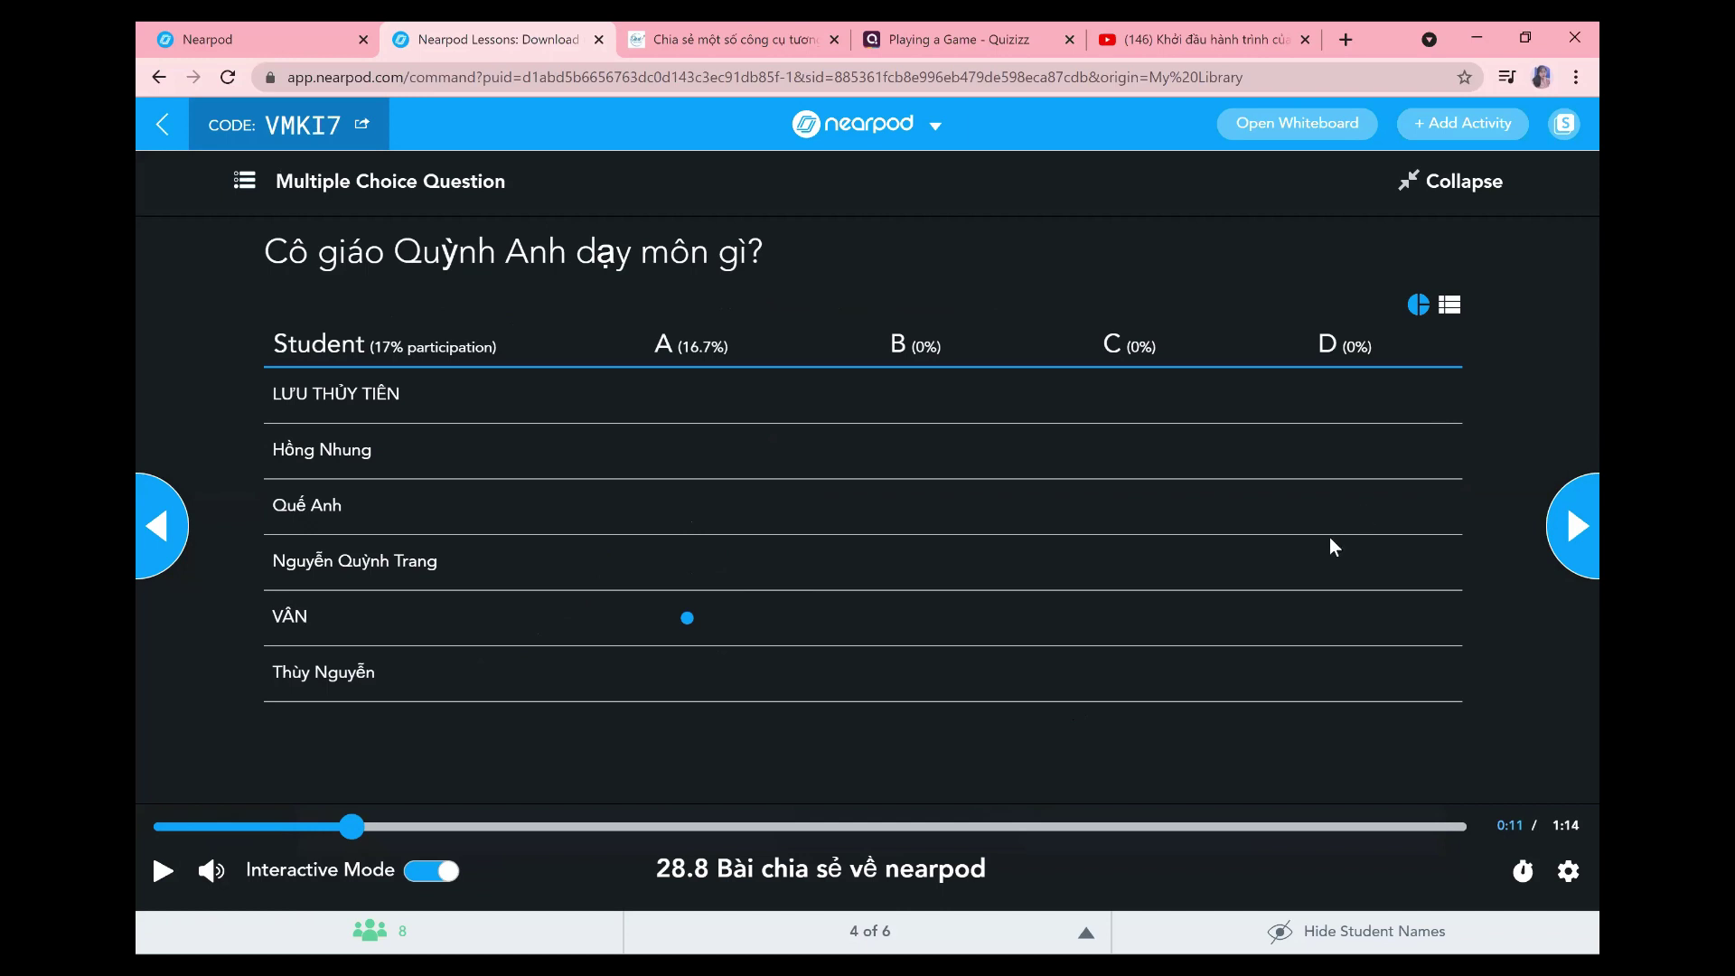
left_click(1420, 307)
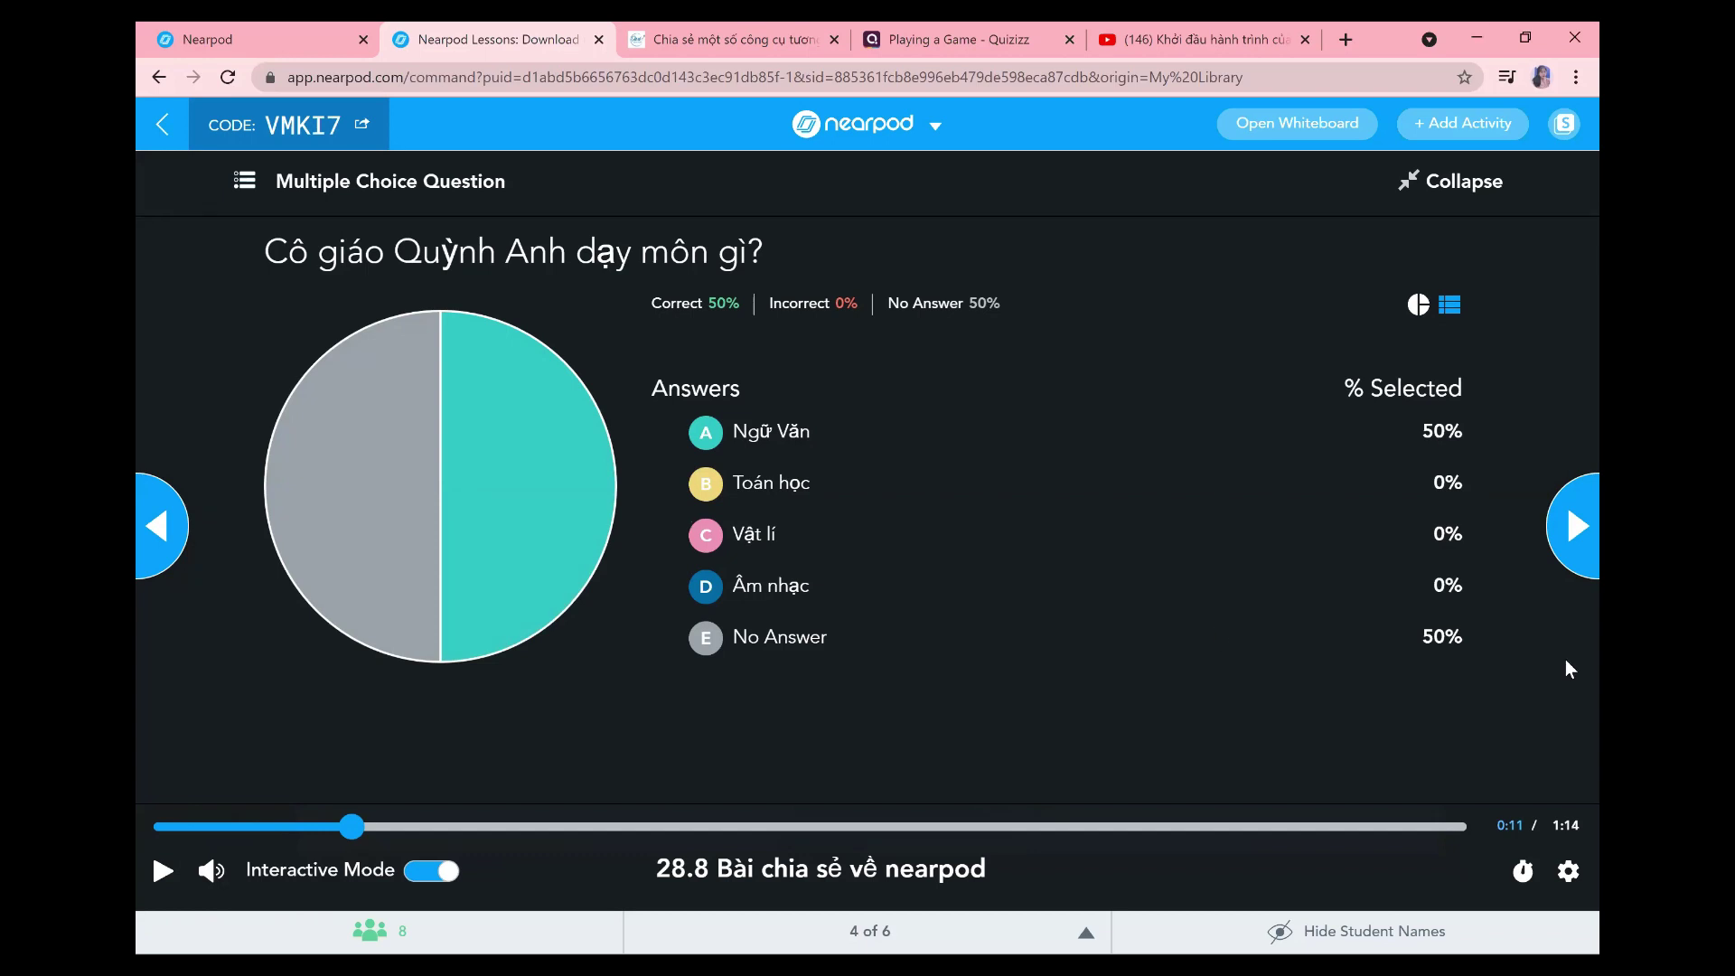
left_click(1575, 533)
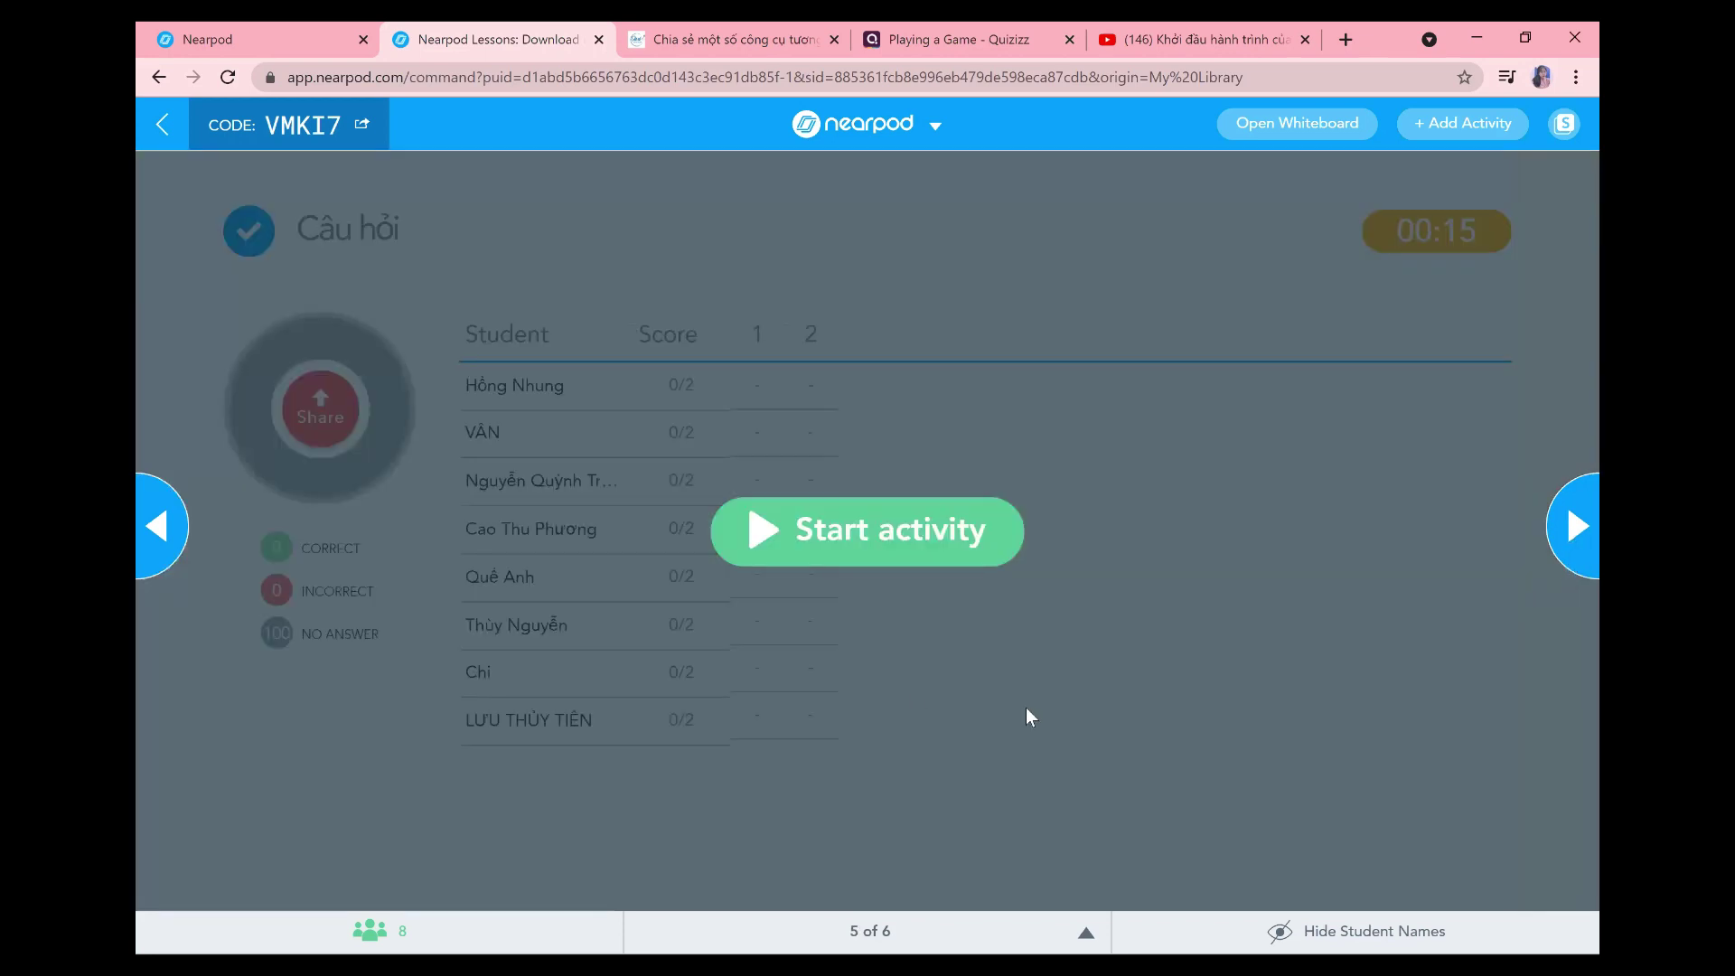
- Start the Câu hỏi quiz activity and share its results with the class
left_click(965, 524)
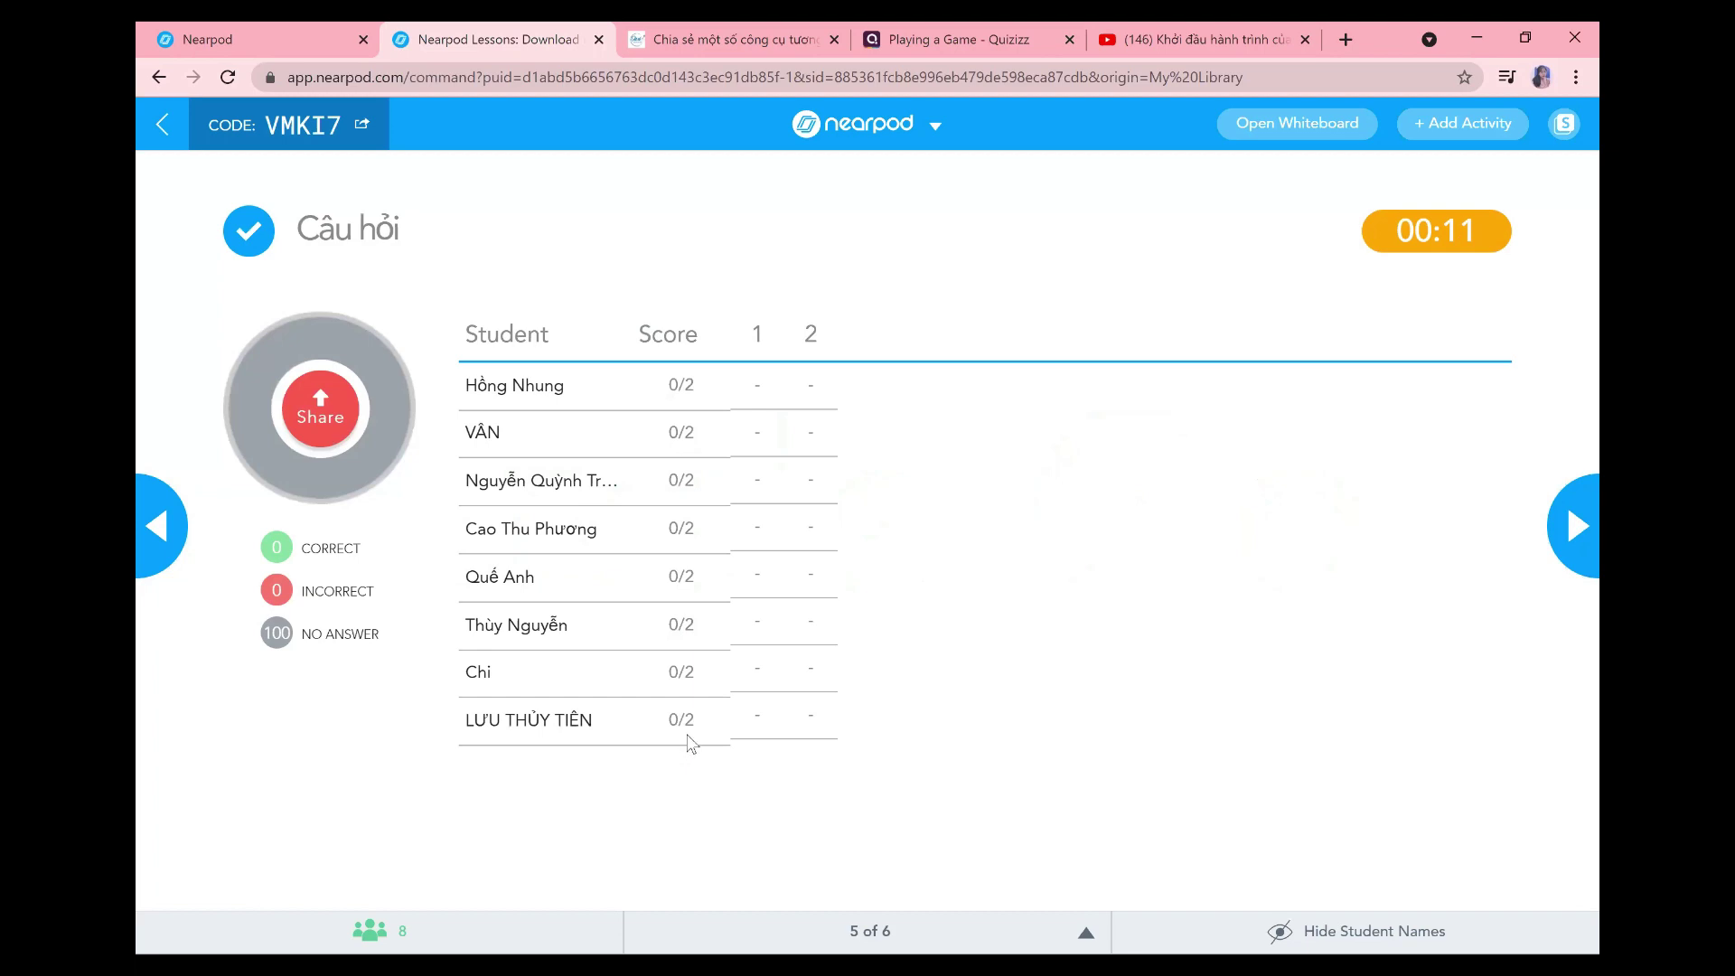
left_click(308, 432)
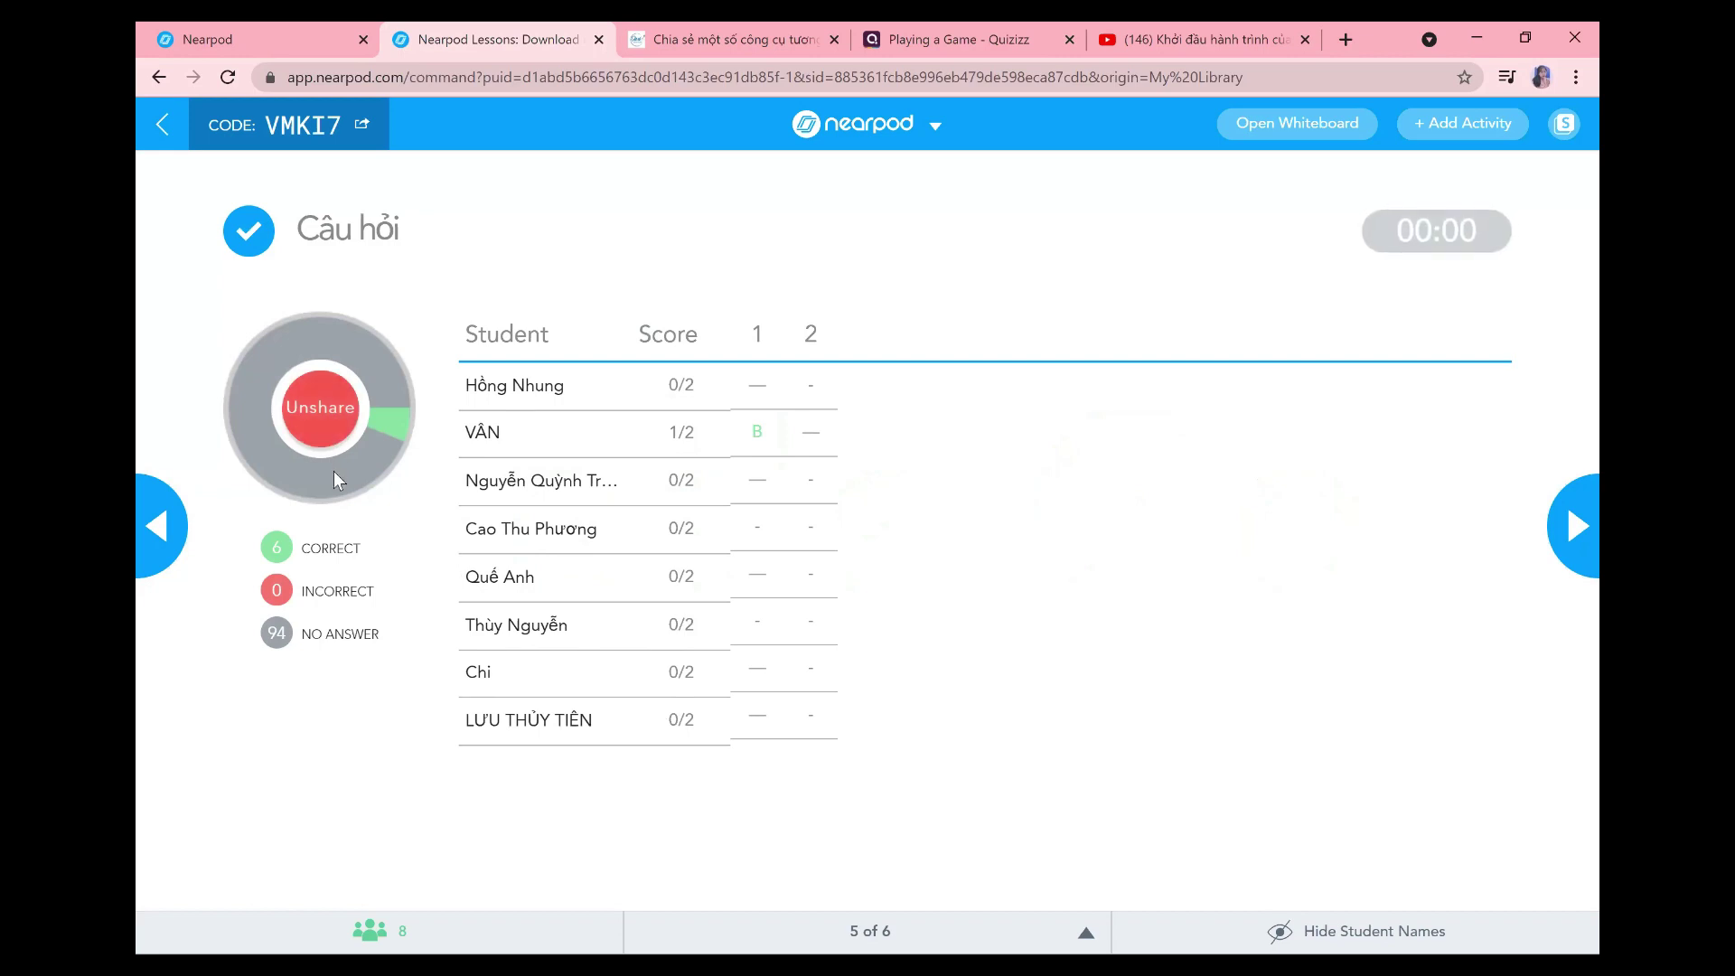
double_click(769, 337)
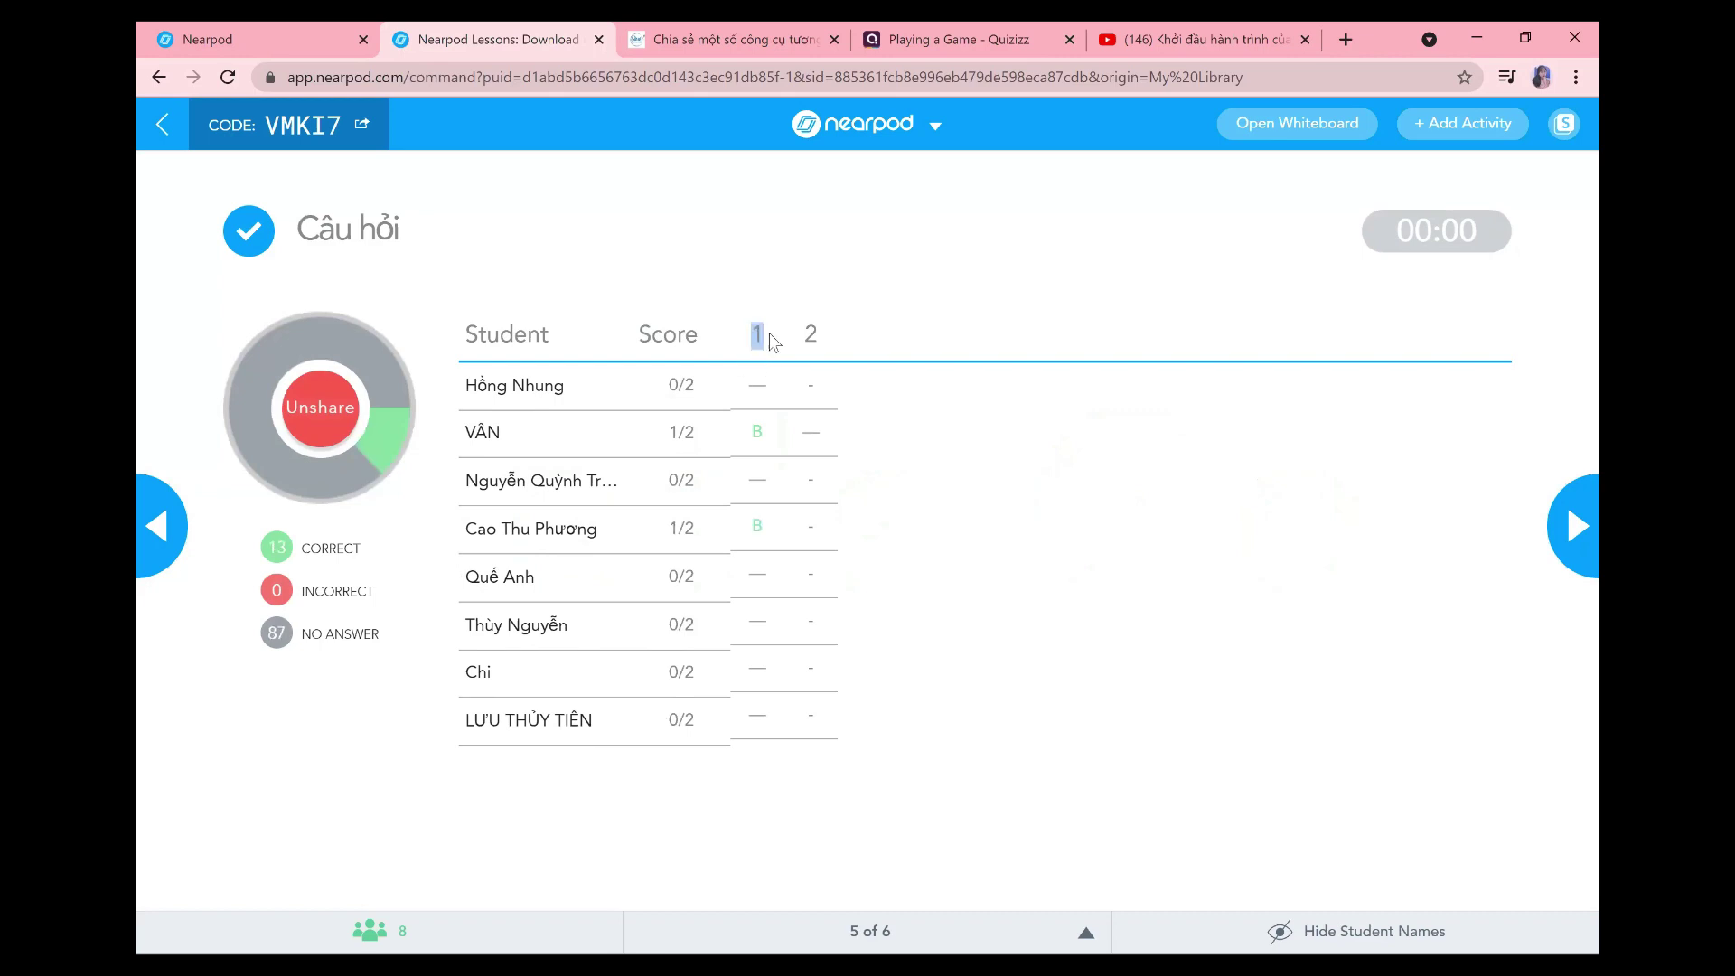
left_click(765, 360)
left_click(312, 426)
left_click(334, 421)
- Examine the last two listed students' answer details for the quiz, paging through the further question responses
left_click(807, 730)
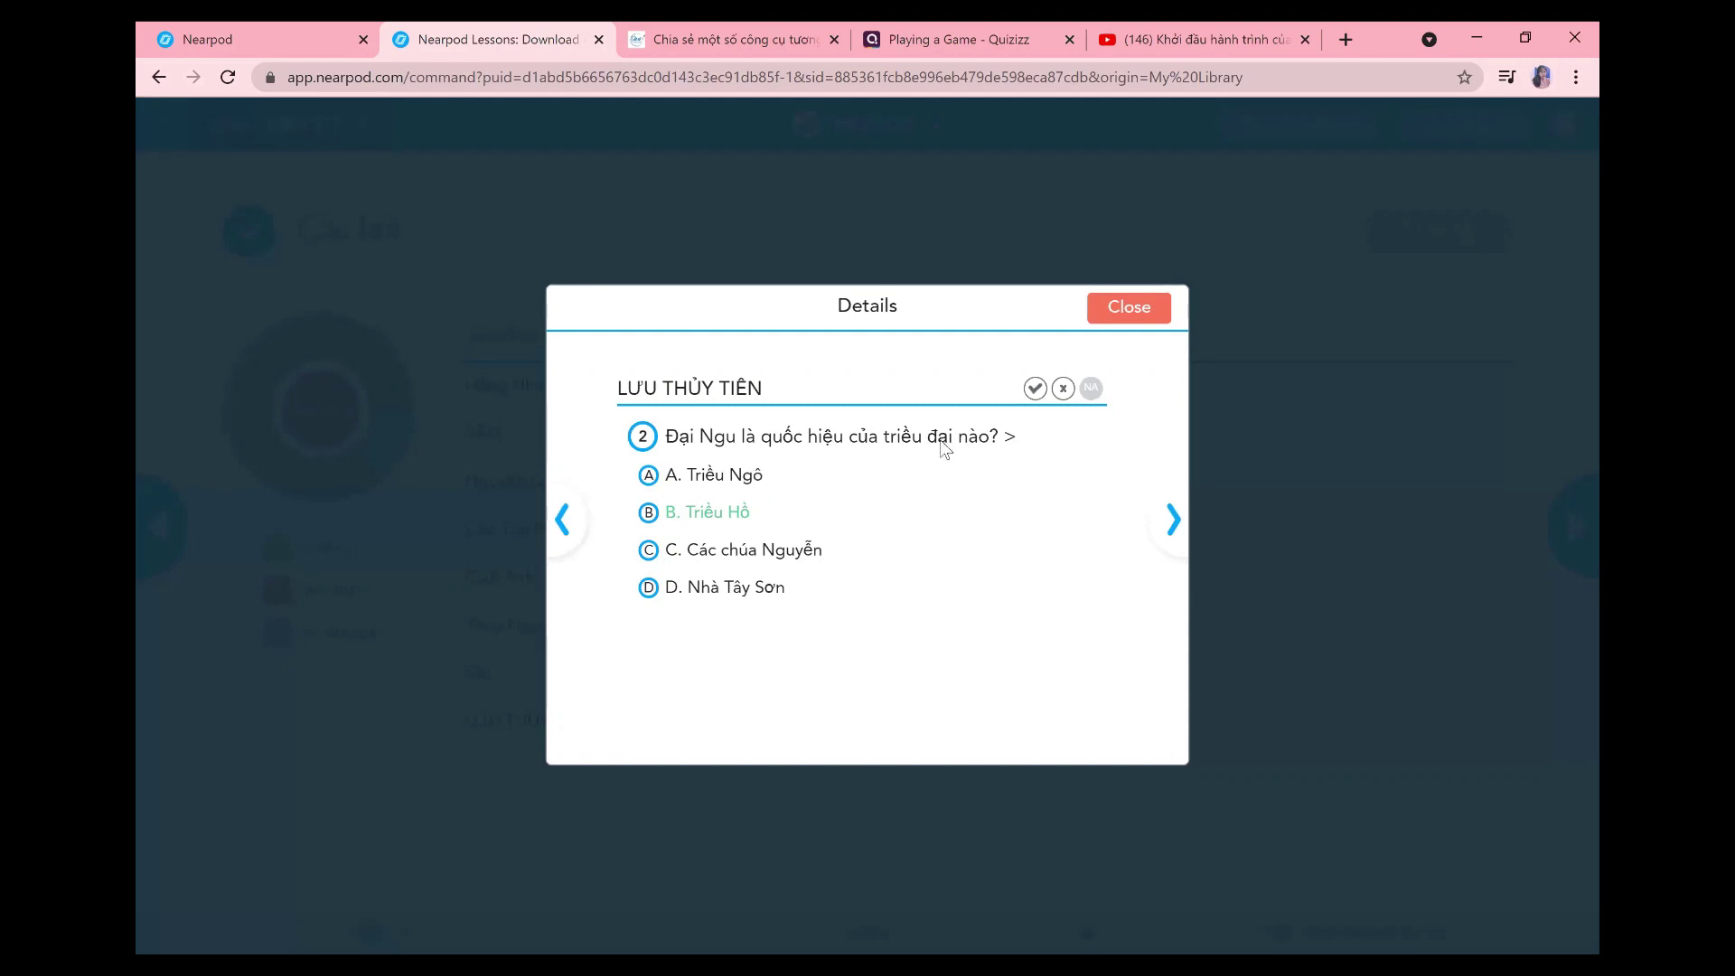
left_click(1125, 310)
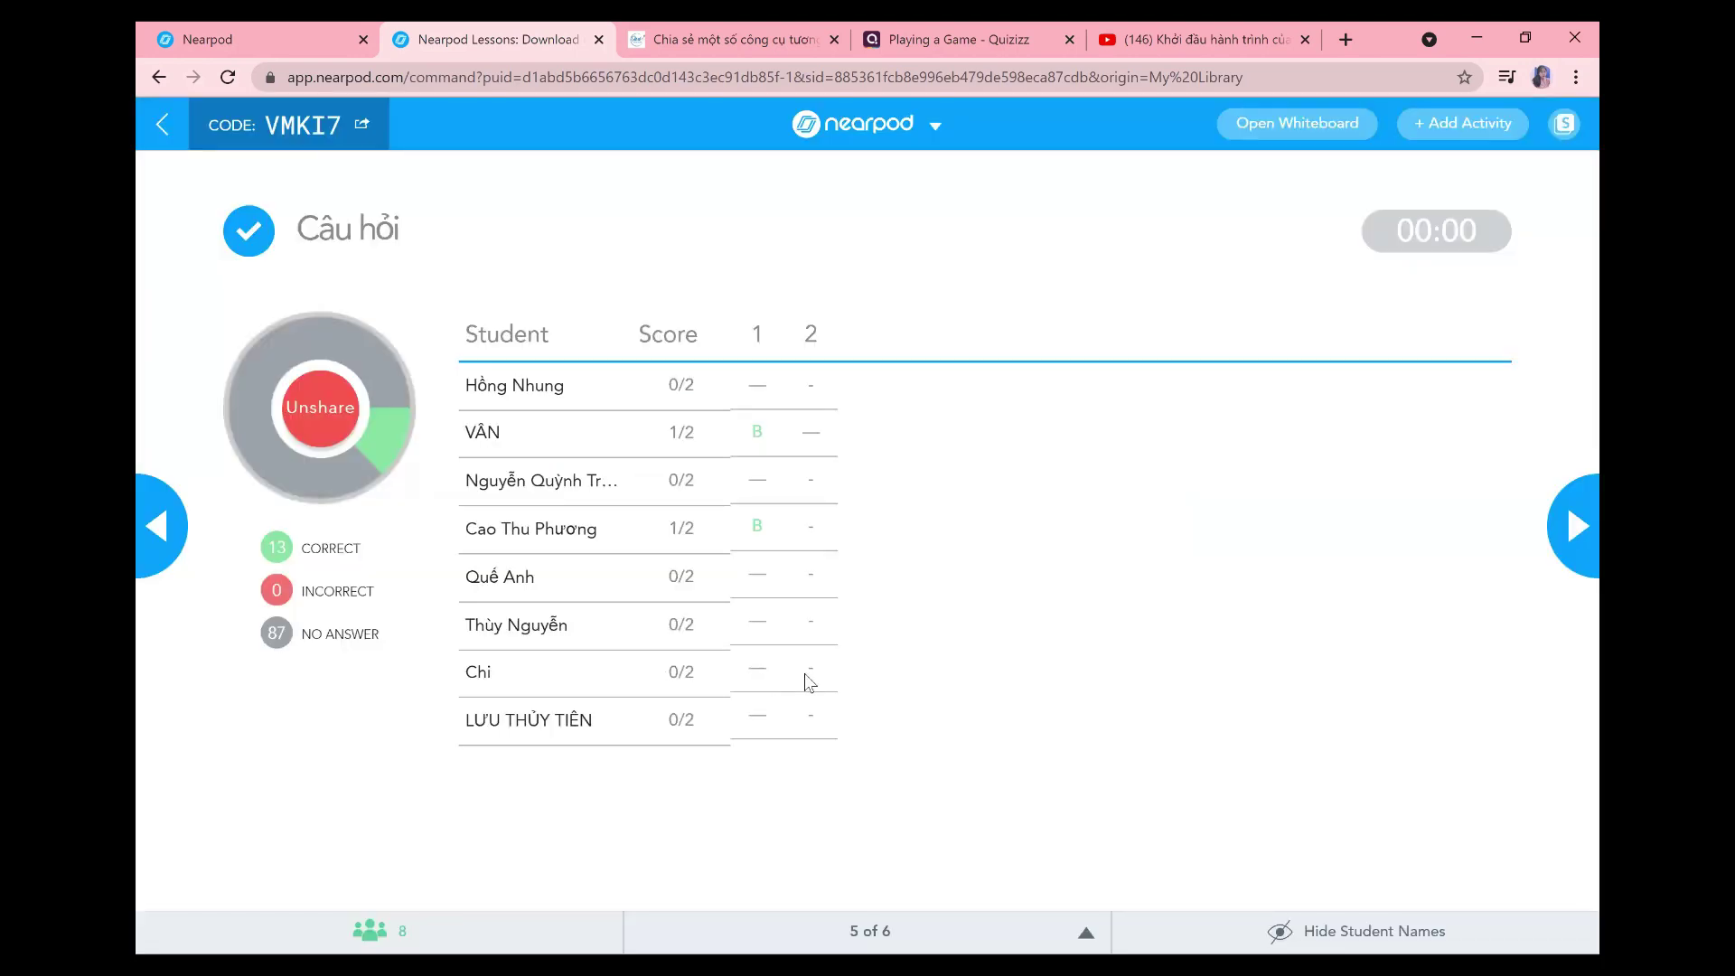
left_click(807, 676)
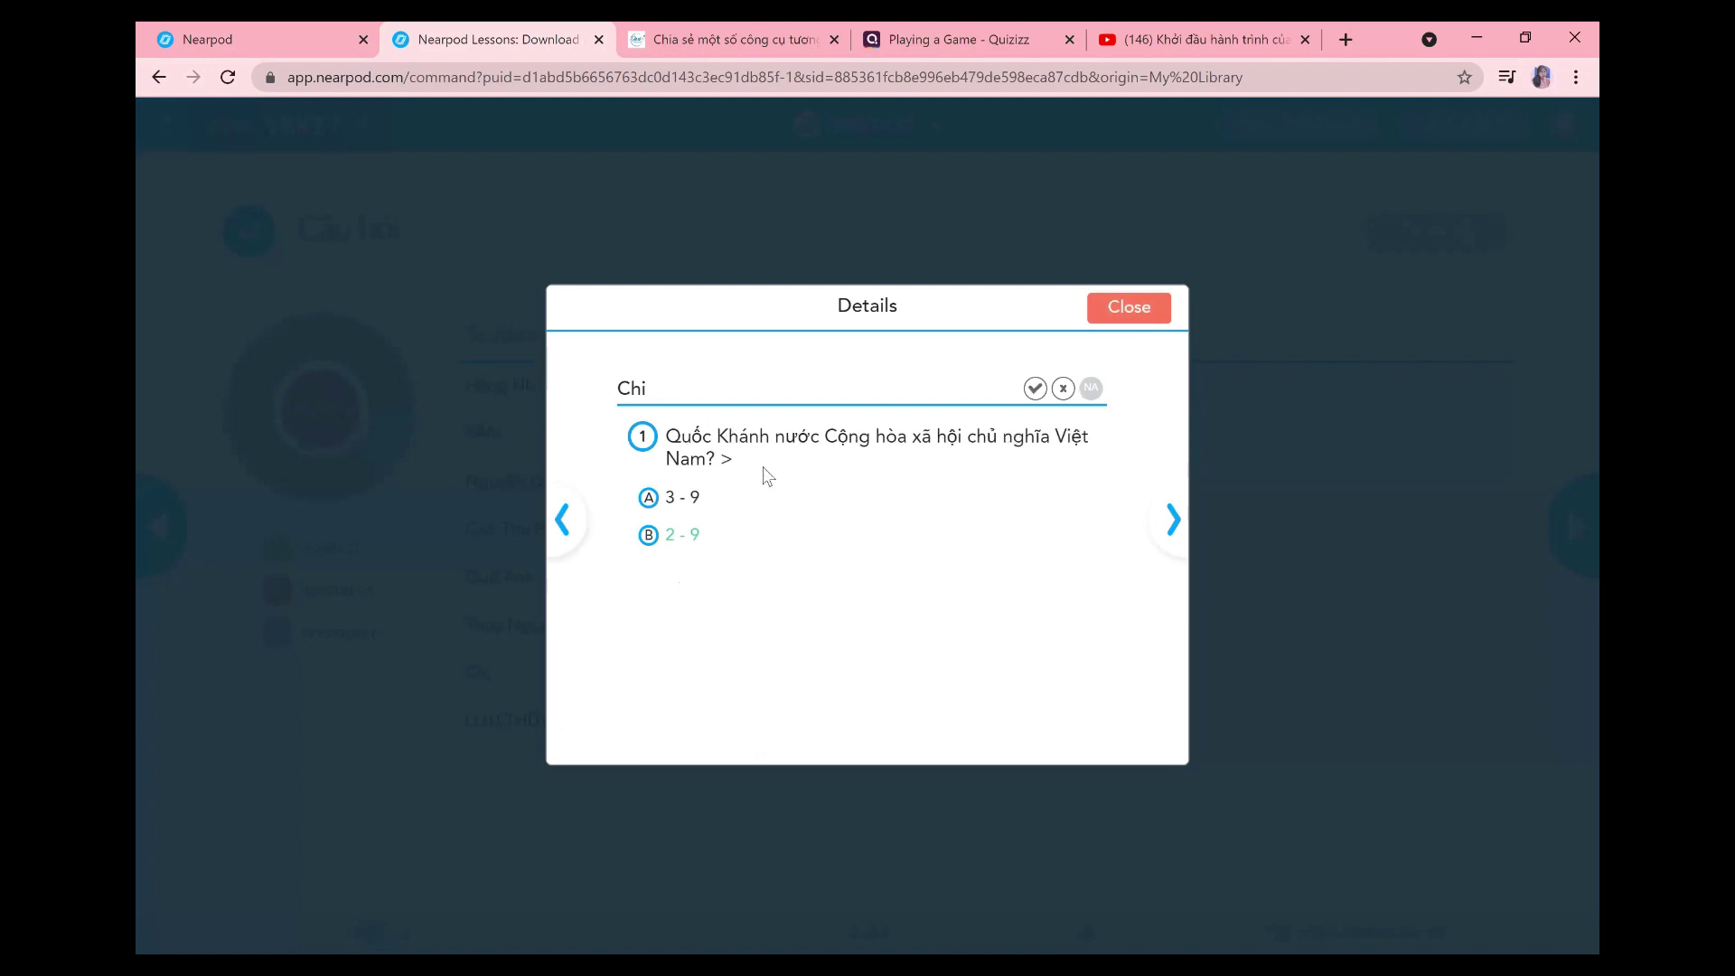
left_click(1167, 524)
left_click(1162, 535)
left_click(1164, 535)
left_click(1164, 535)
left_click(1165, 536)
left_click(1165, 533)
left_click(1166, 533)
left_click(1167, 534)
left_click(1175, 539)
left_click(1174, 539)
left_click(1141, 318)
- Advance to the poll asking teachers to rate the sharing session, start the activity, and share its results with the class
left_click(1570, 529)
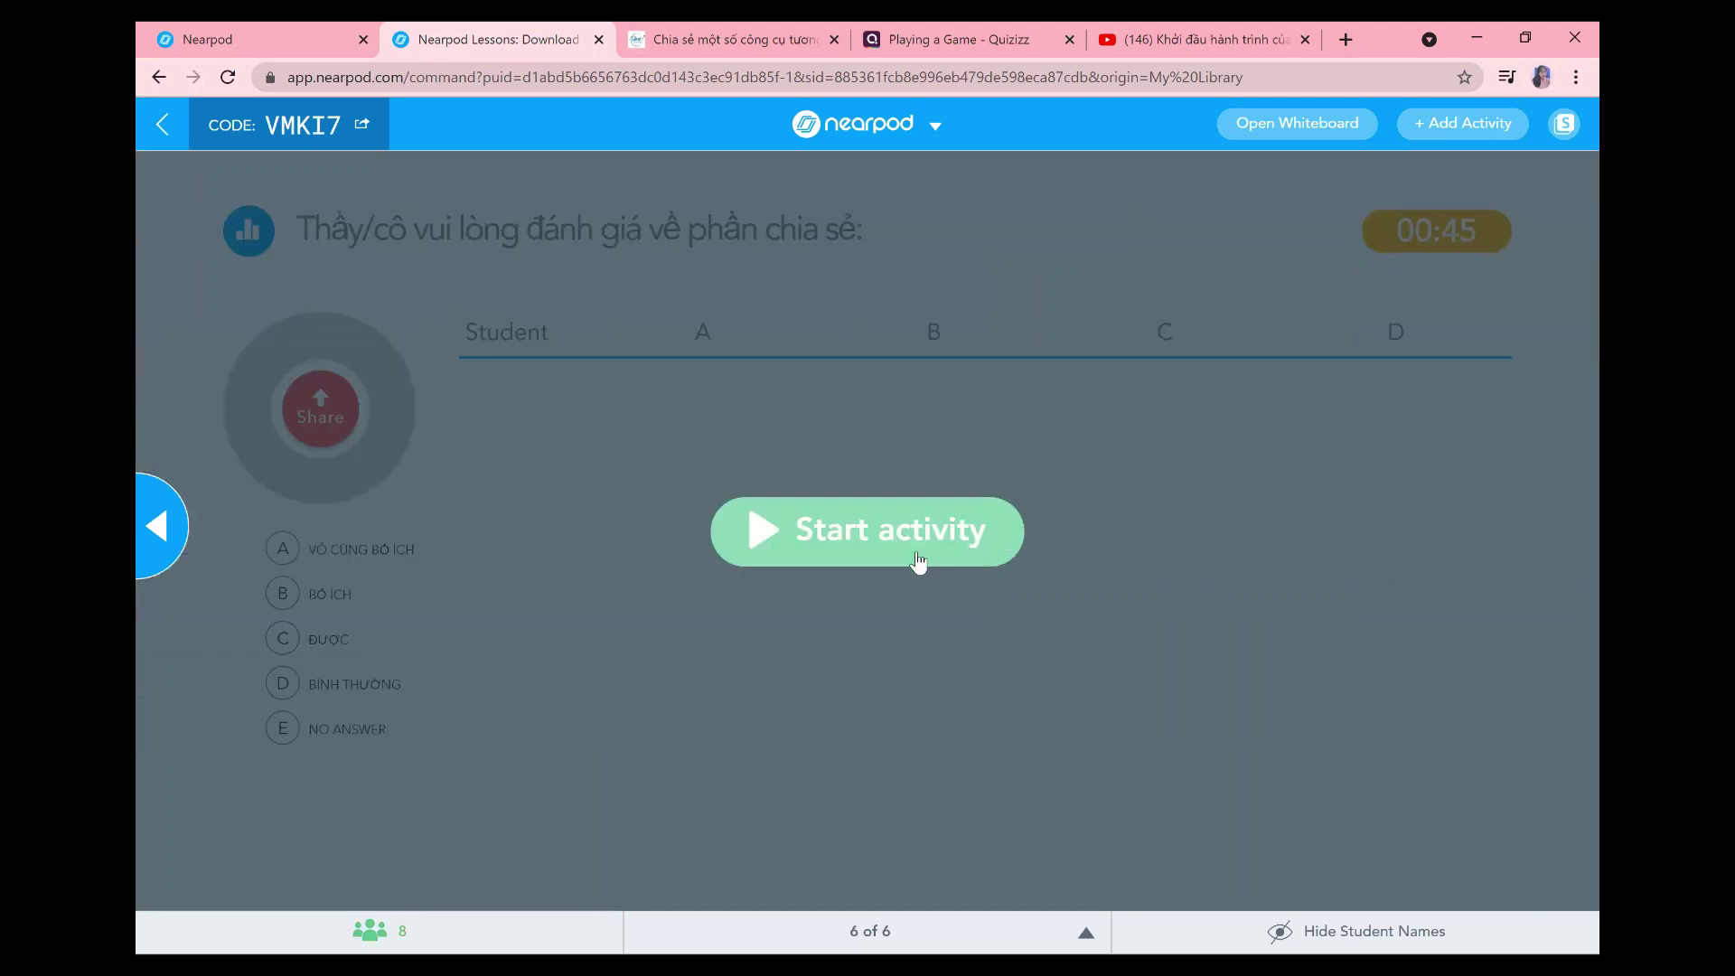
left_click(988, 561)
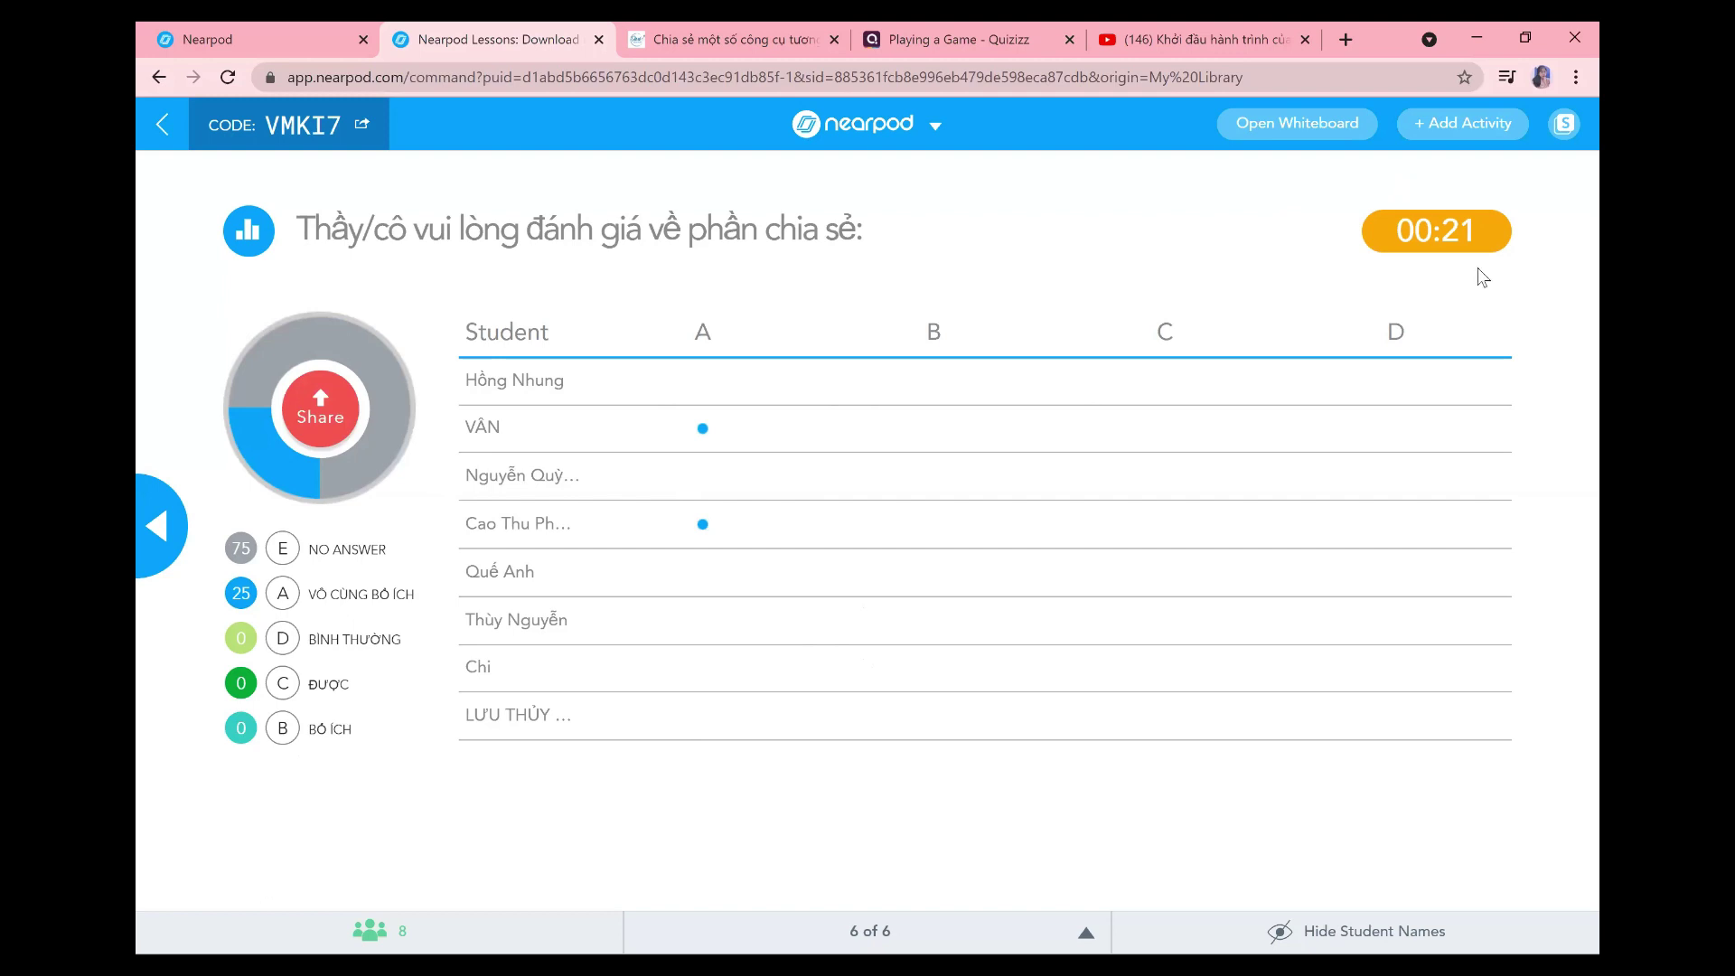
left_click(350, 423)
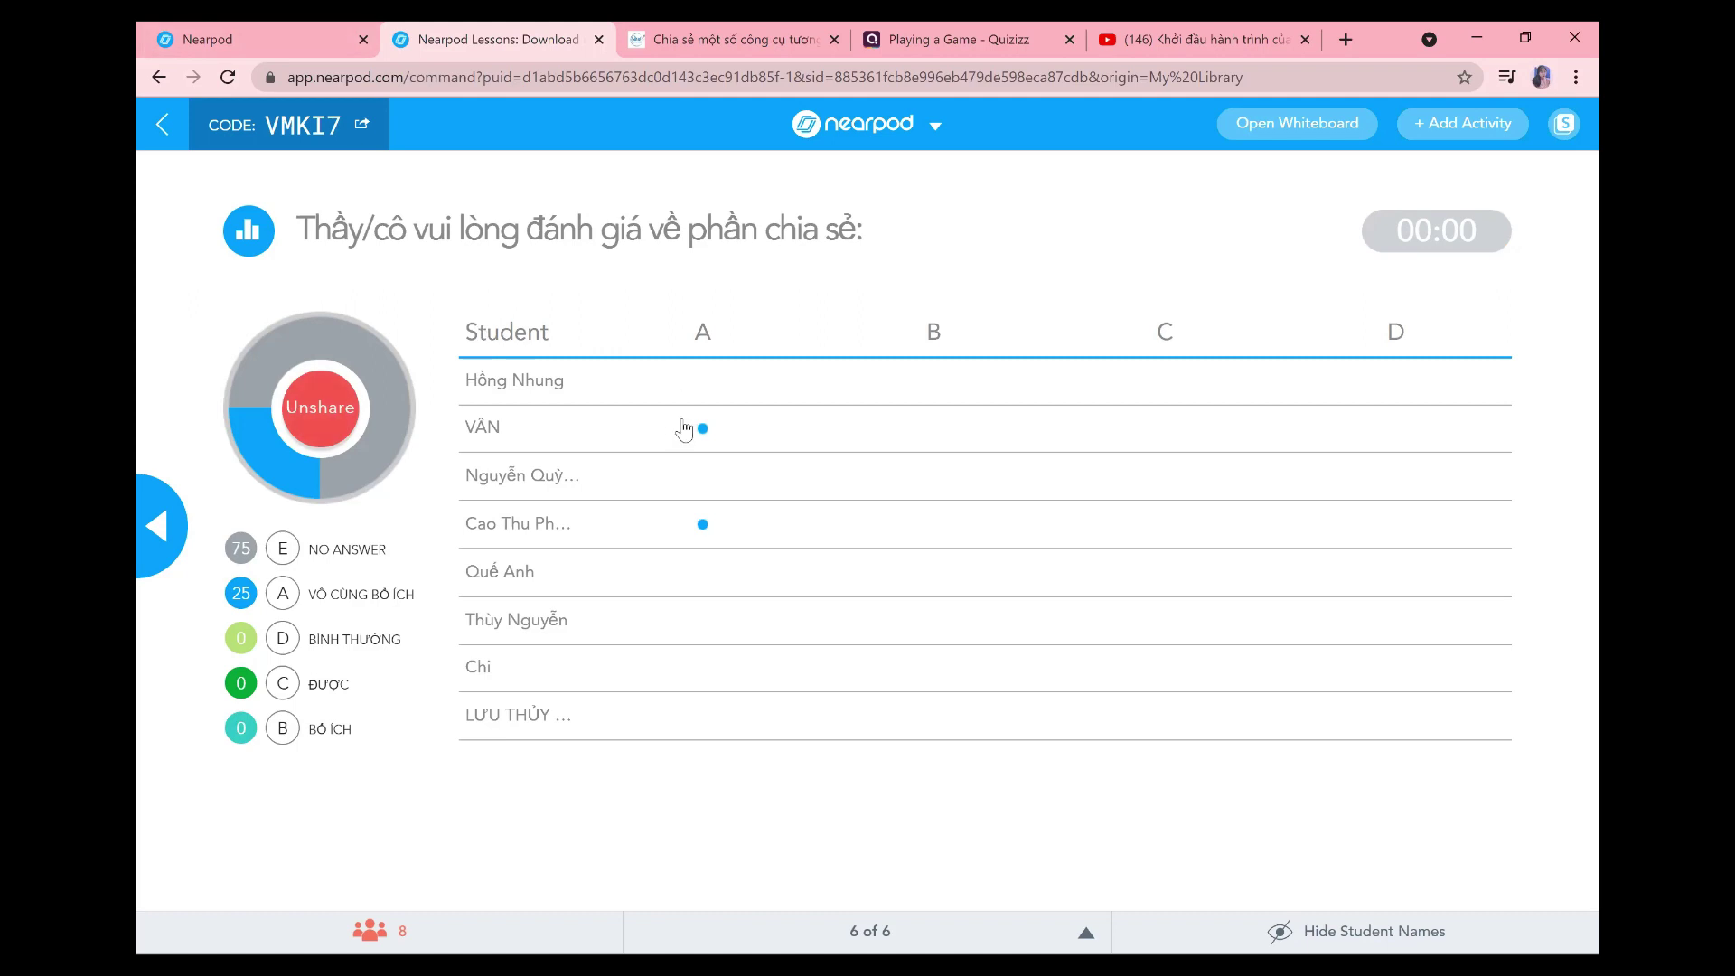
left_click(316, 436)
- Examine the poll question and its answer options, including Vô cùng bổ ích, Bình thường, Được and Bổ ích
left_click_drag(321, 597, 353, 728)
left_click_drag(576, 230, 862, 233)
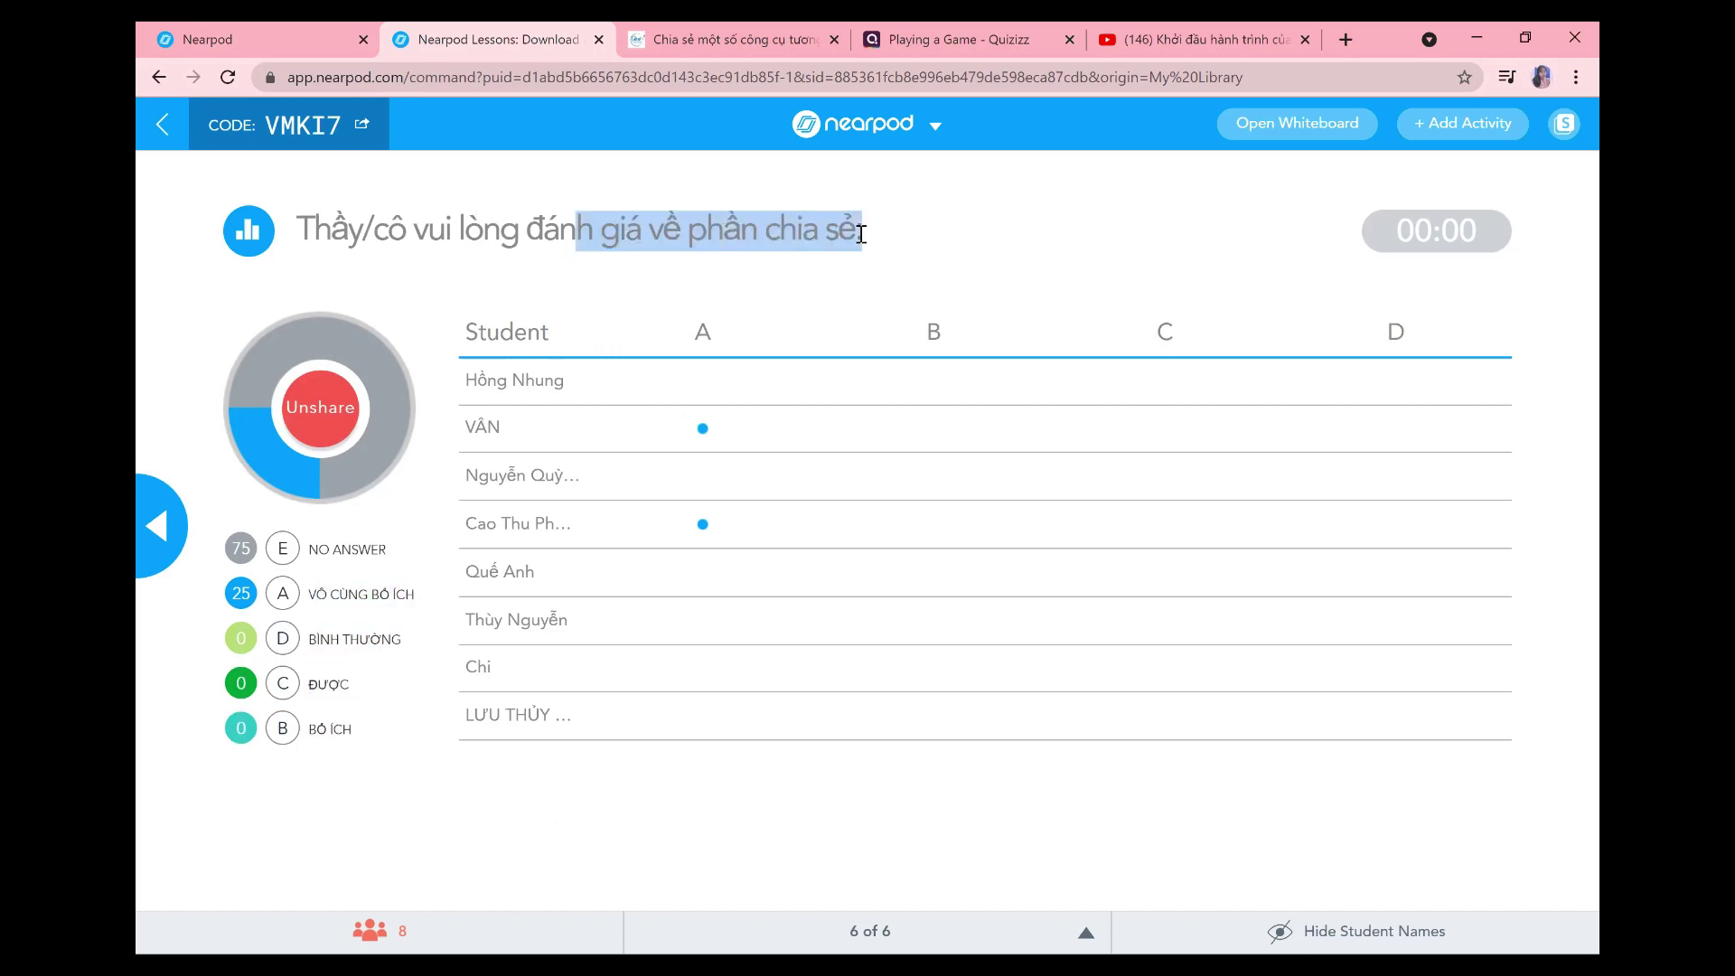
left_click_drag(309, 596, 428, 605)
left_click(375, 640)
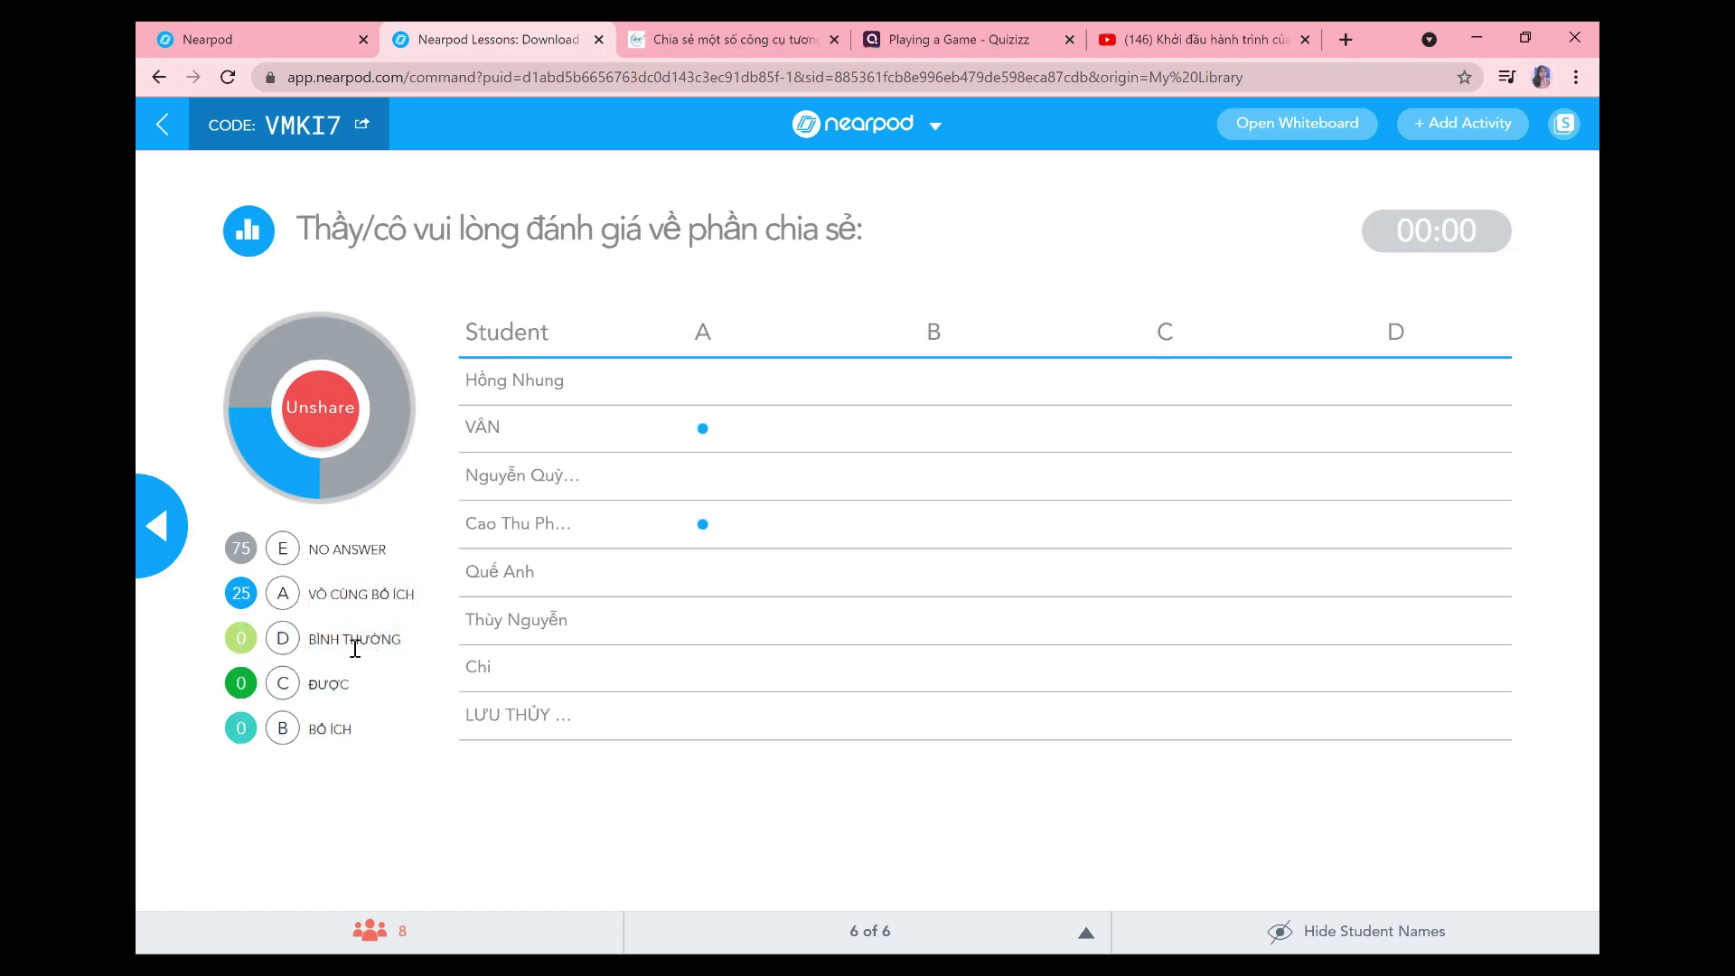
left_click_drag(317, 643, 402, 644)
double_click(333, 686)
double_click(342, 730)
left_click(413, 689)
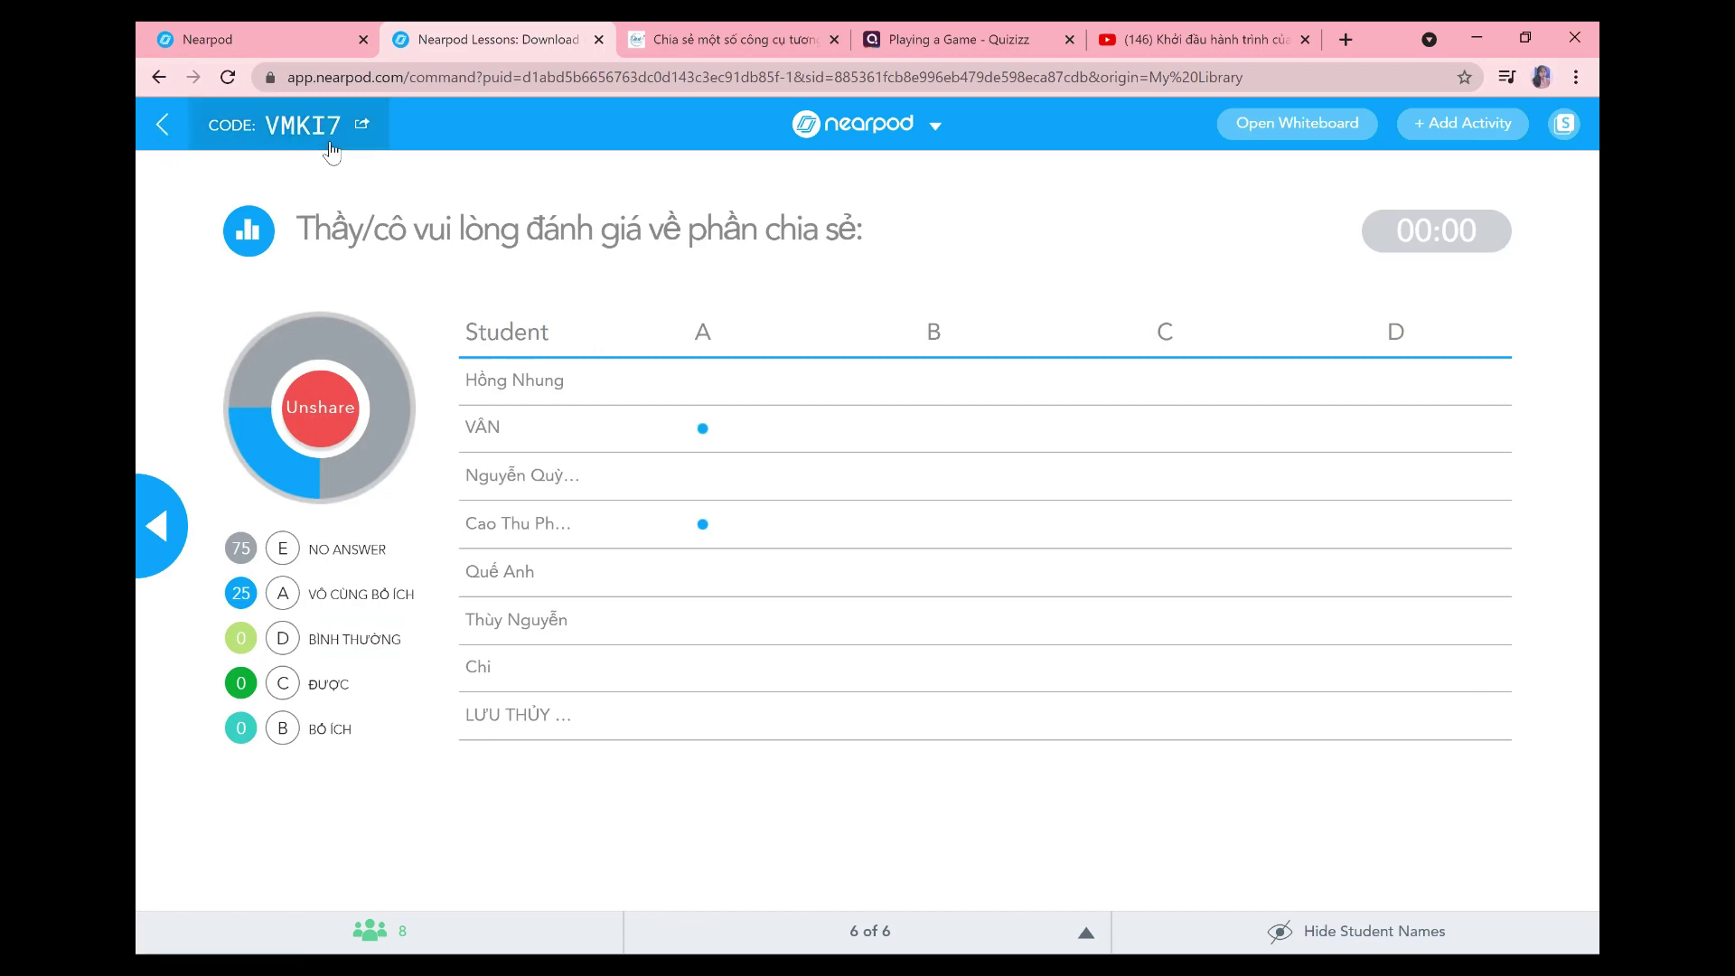
left_click(917, 142)
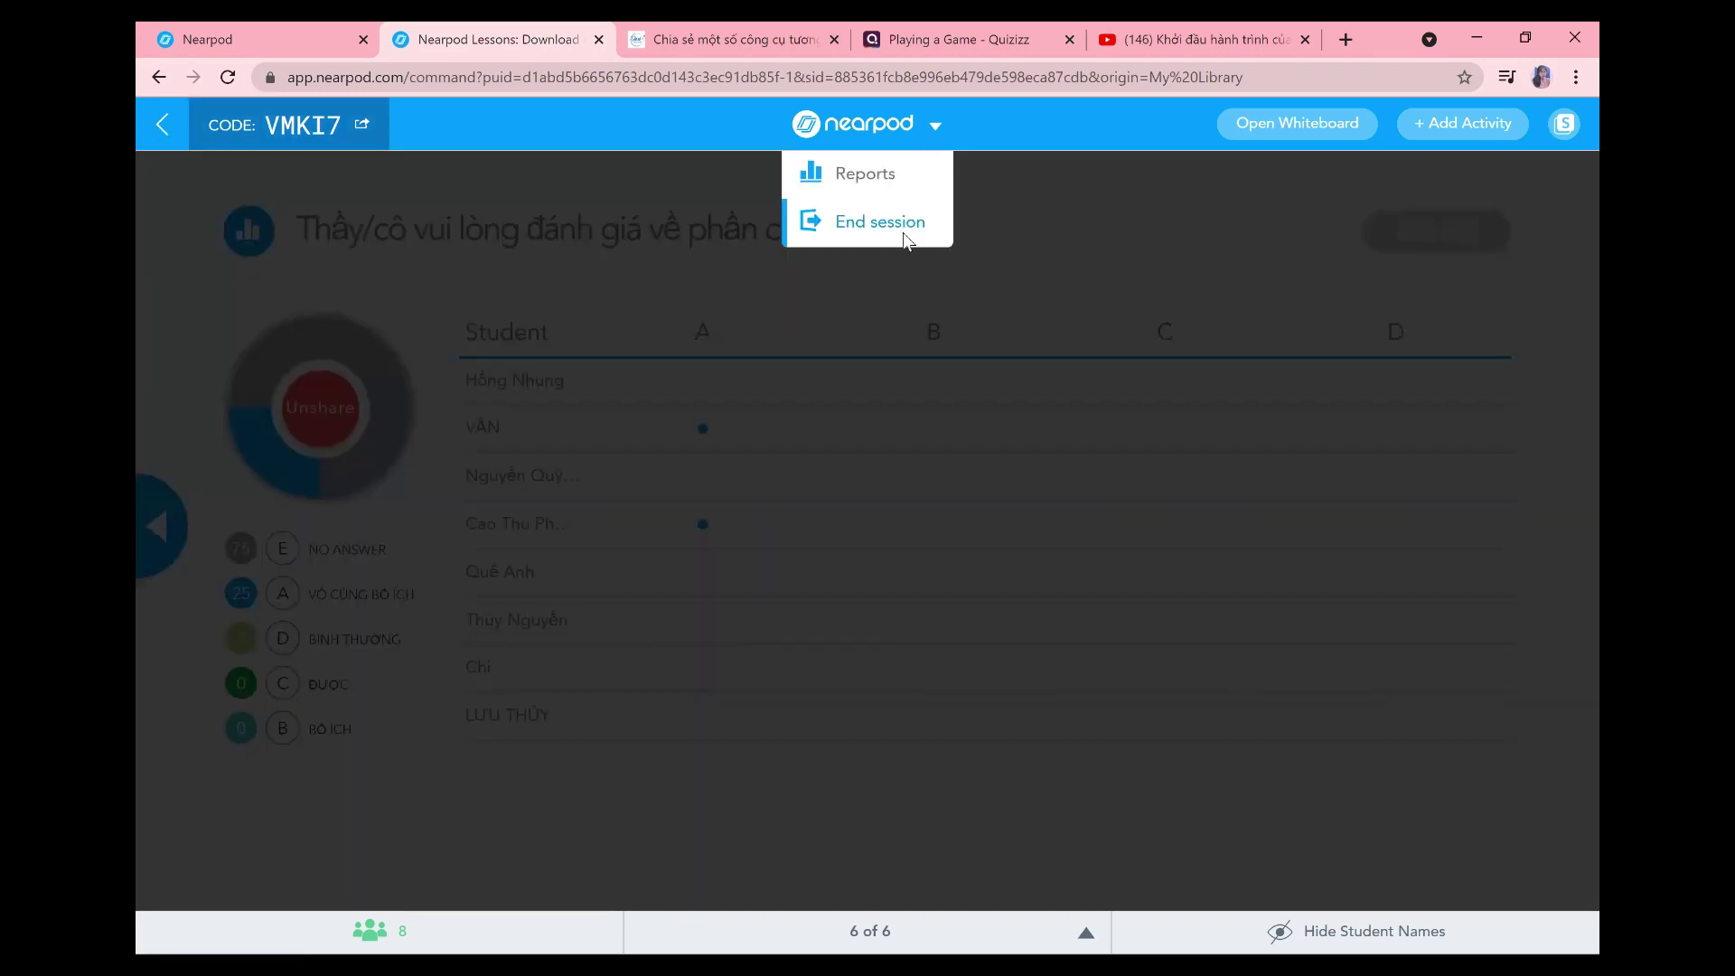
left_click(902, 231)
left_click(1084, 284)
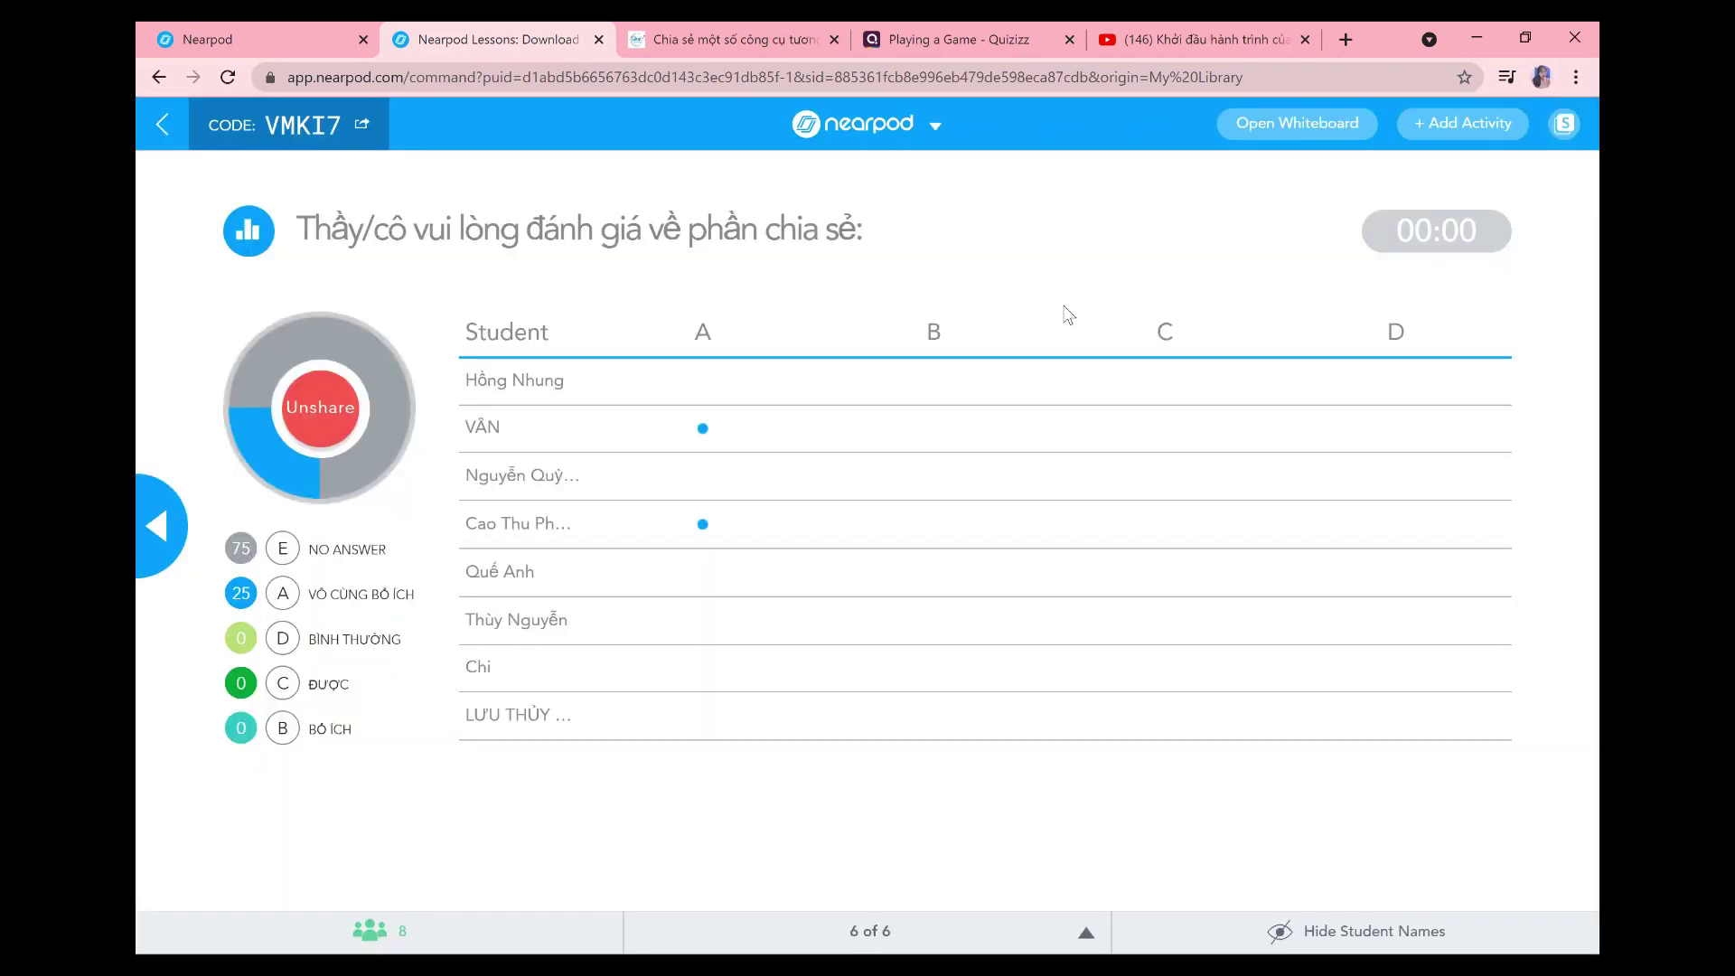
- Request the presentation's assessment report and confirm sending it to the account's e-mail address
left_click(901, 140)
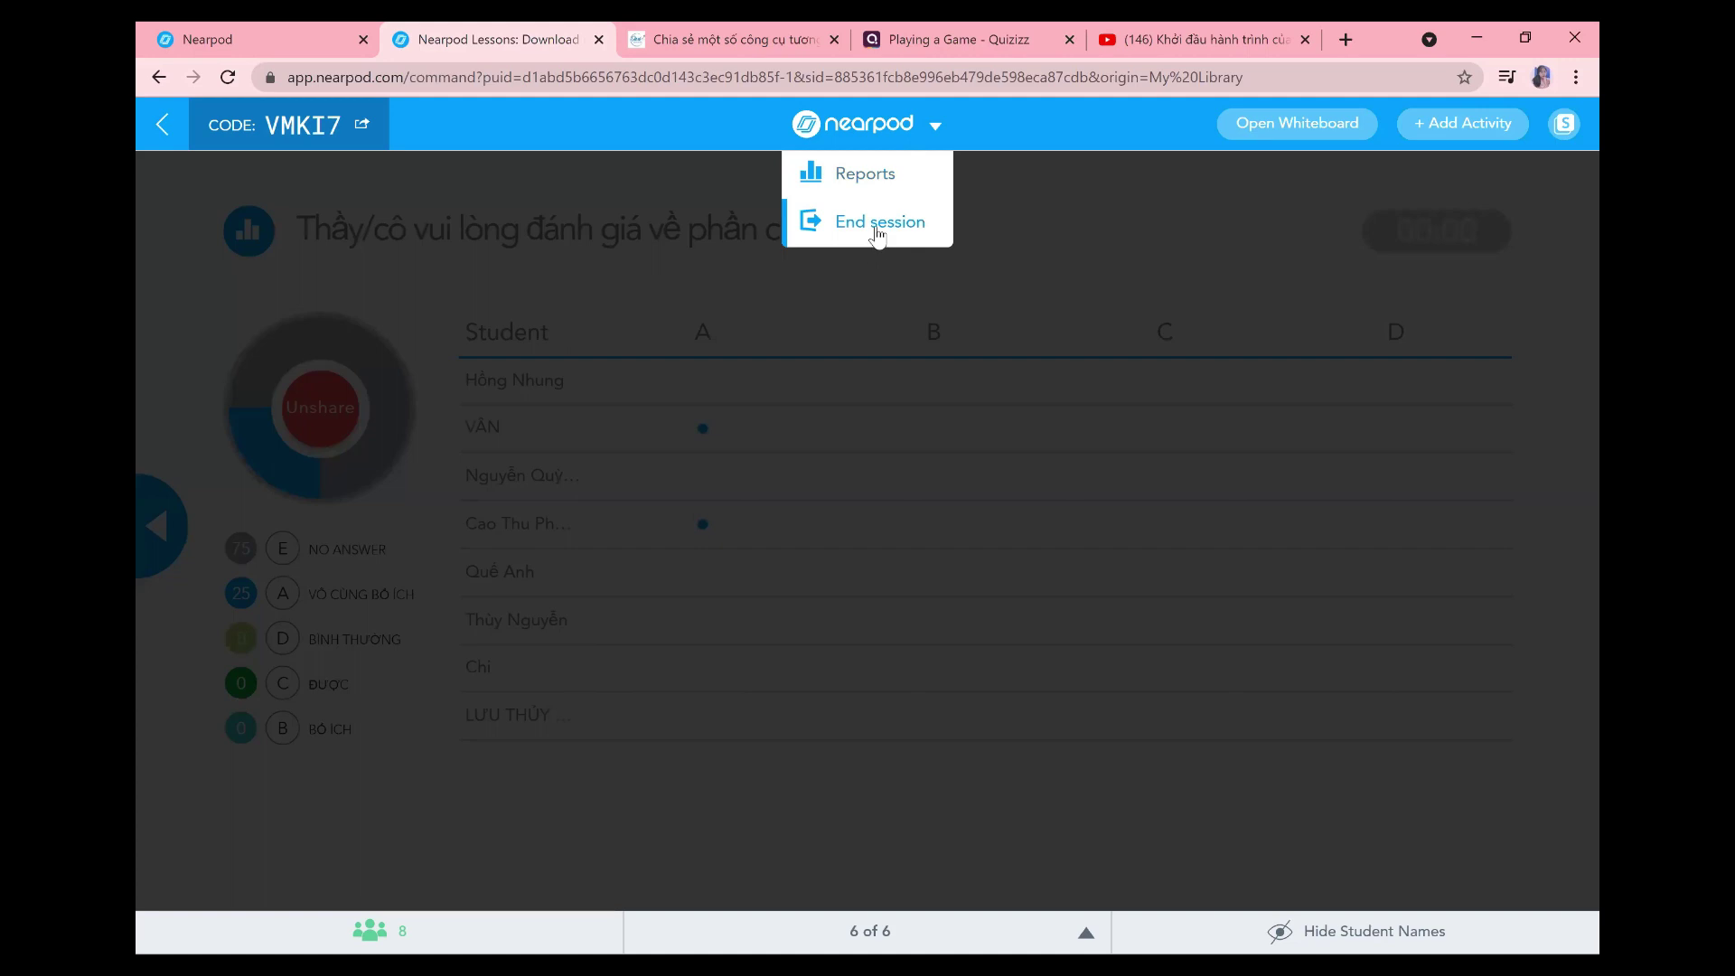
left_click(914, 181)
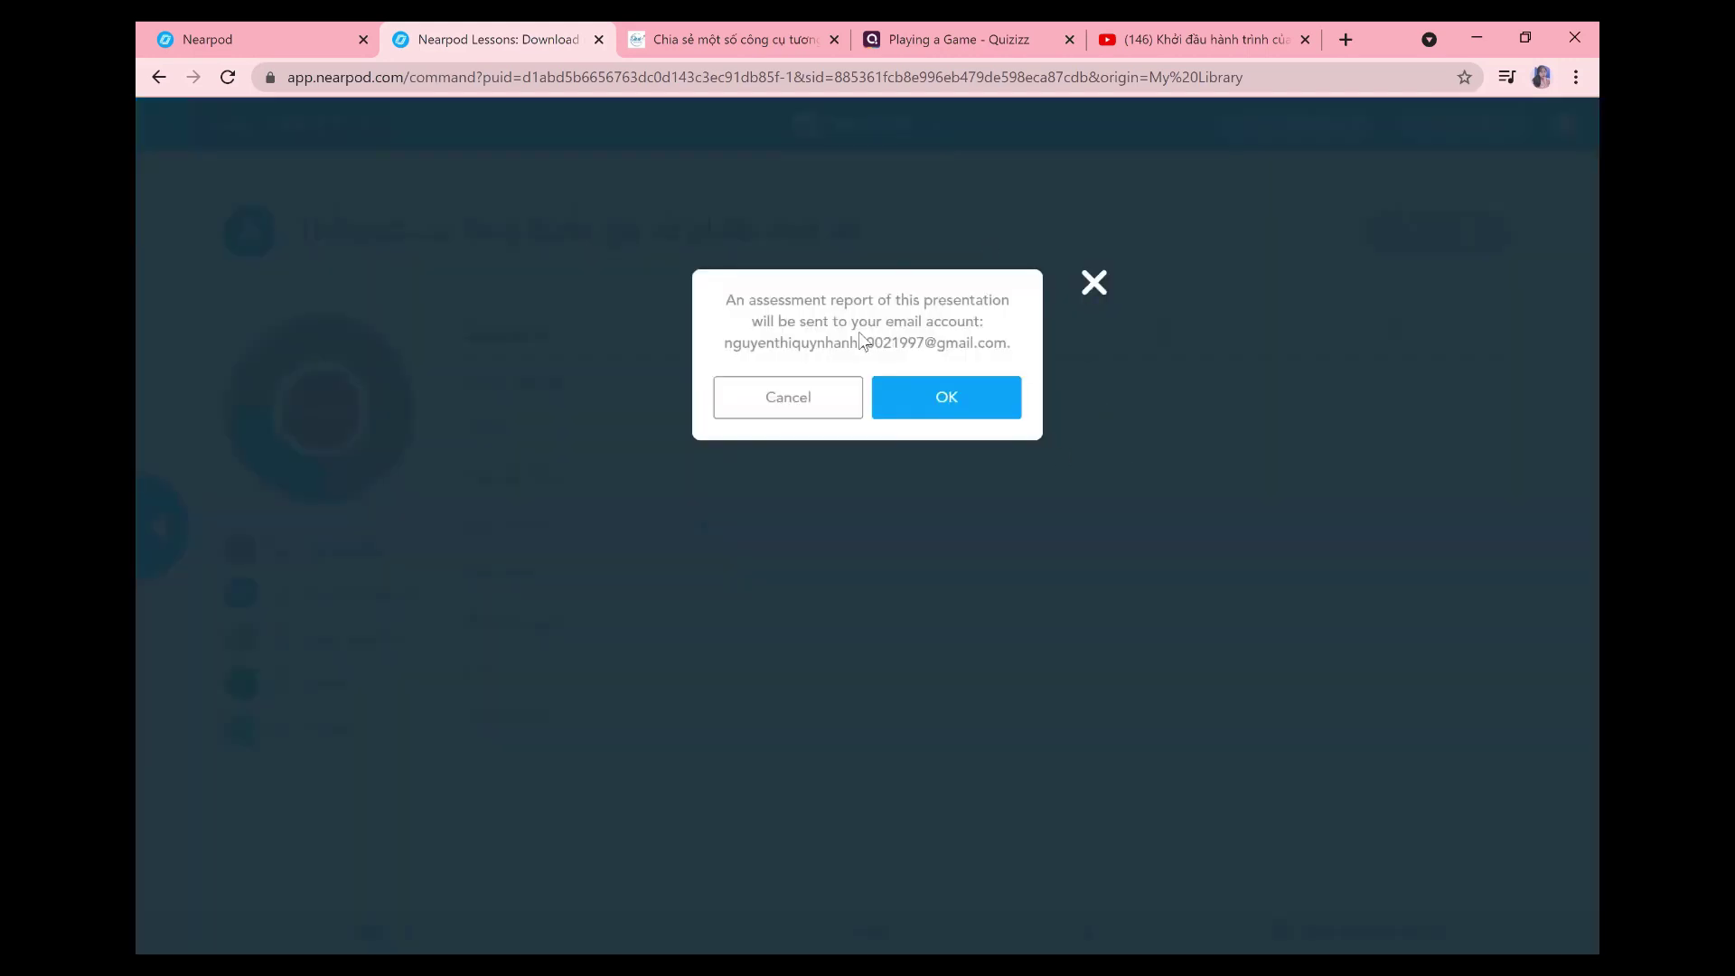
left_click_drag(807, 316, 906, 323)
left_click(956, 395)
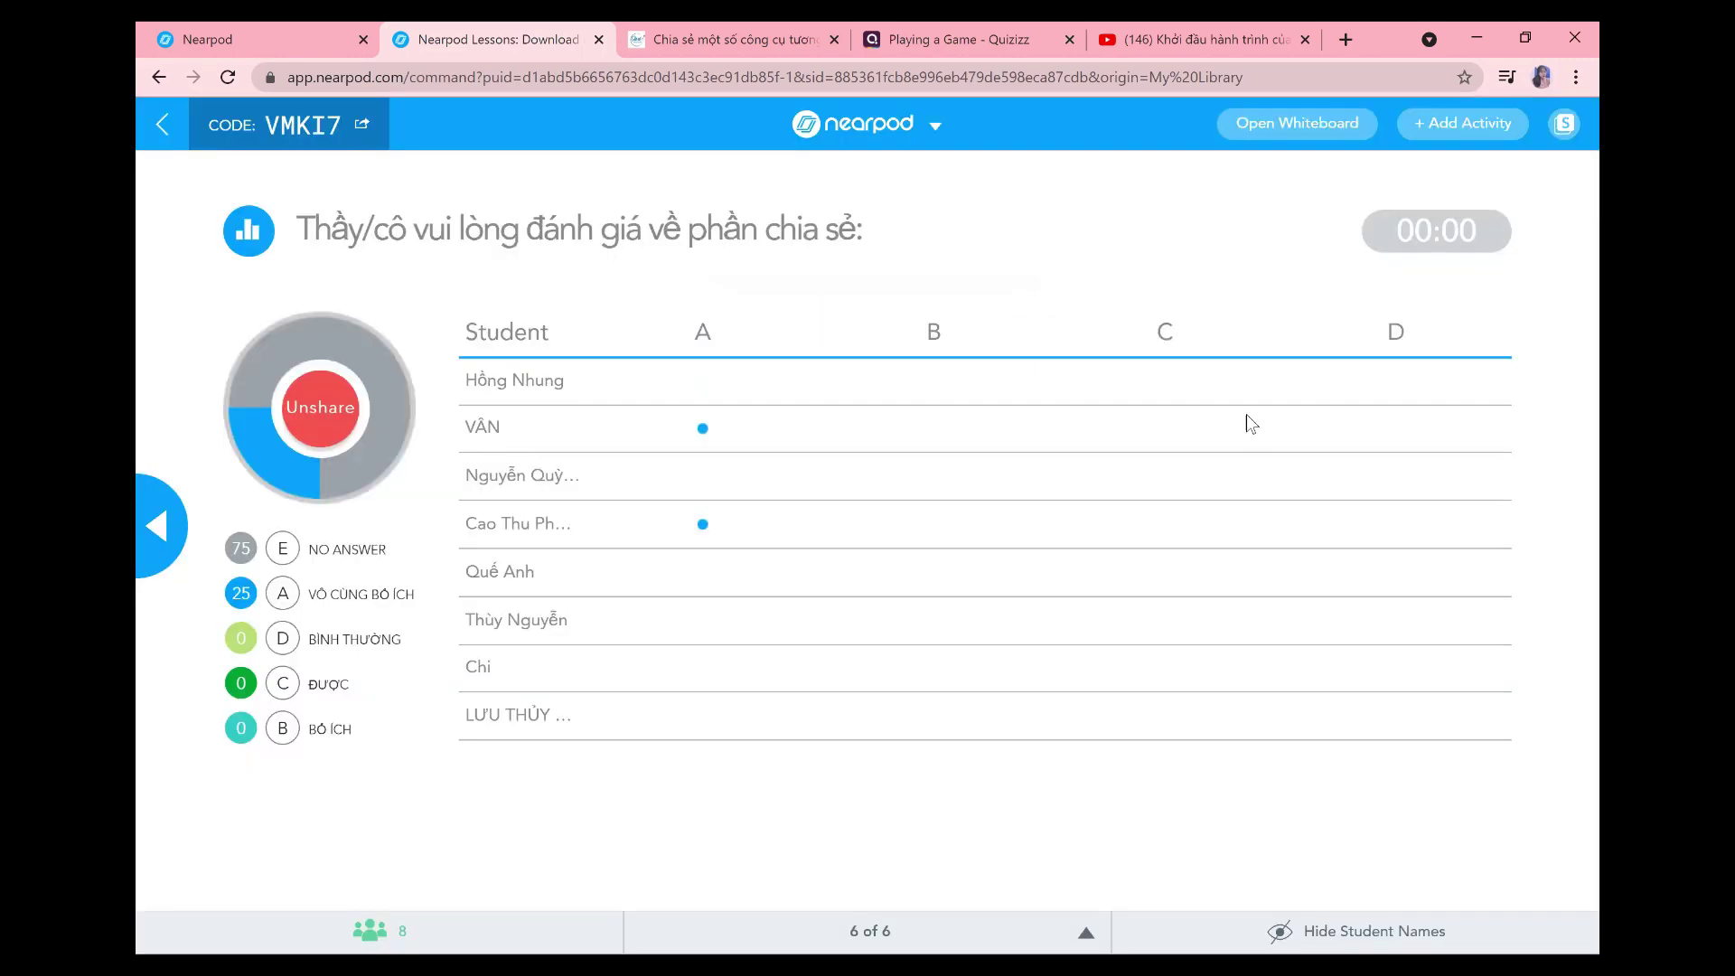
- End the live lesson session, confirm, and return to the lesson library
left_click(908, 140)
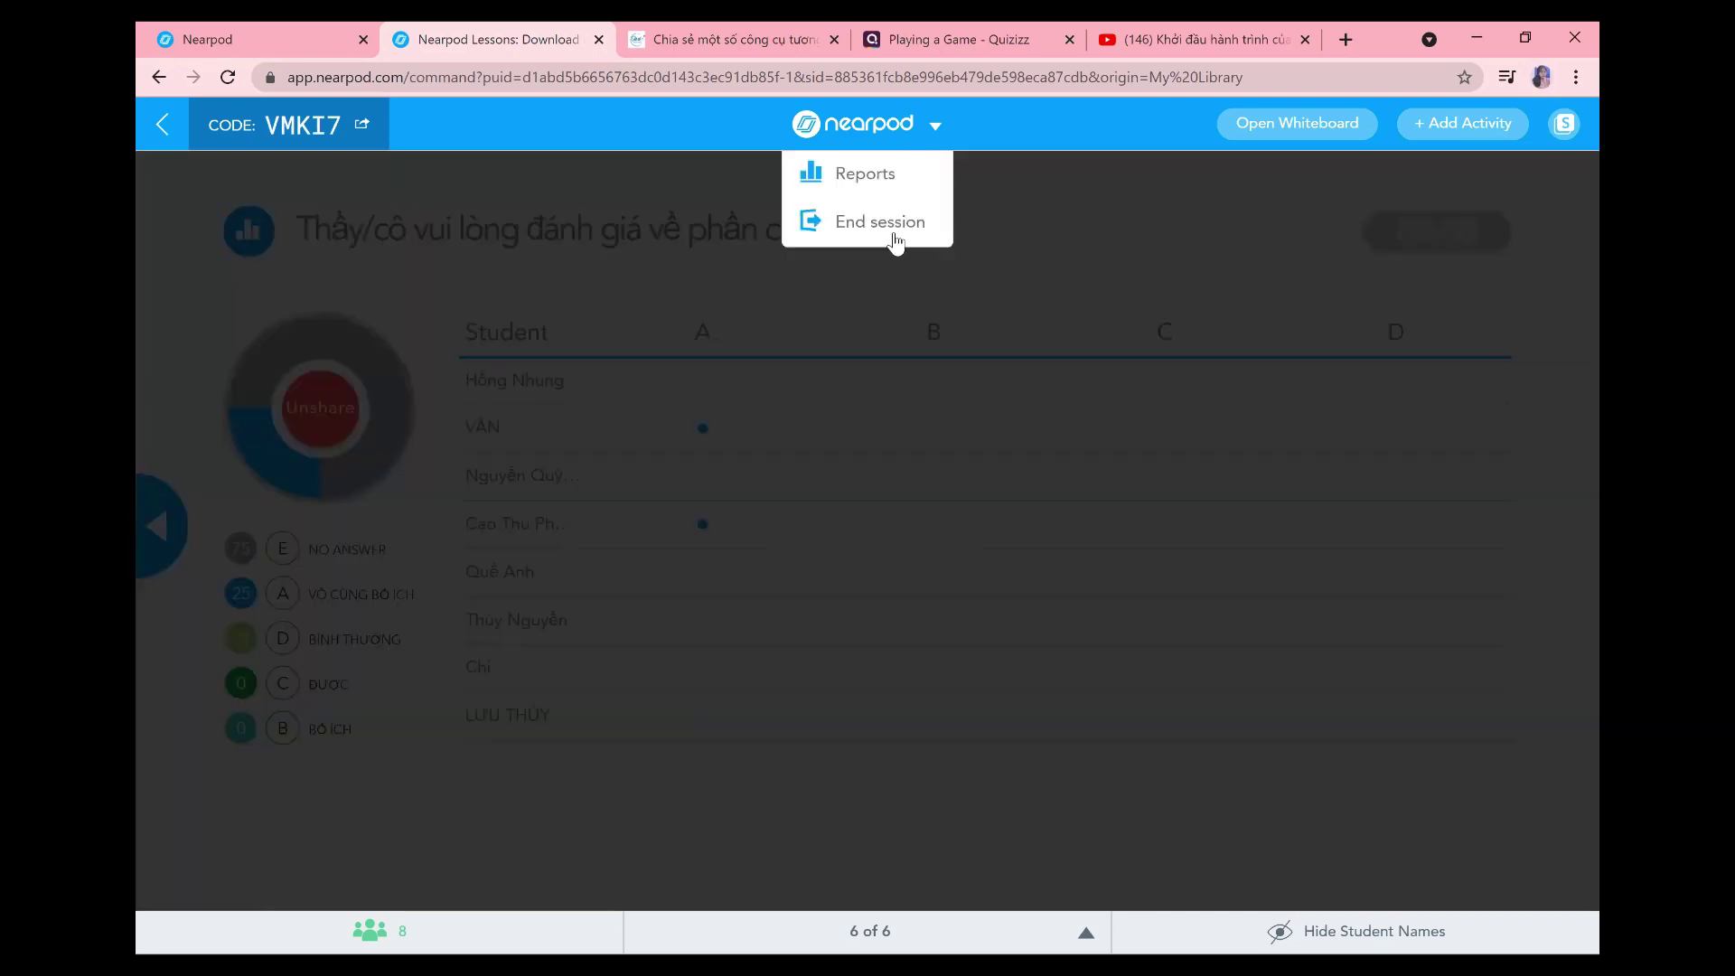
left_click(892, 233)
left_click(934, 406)
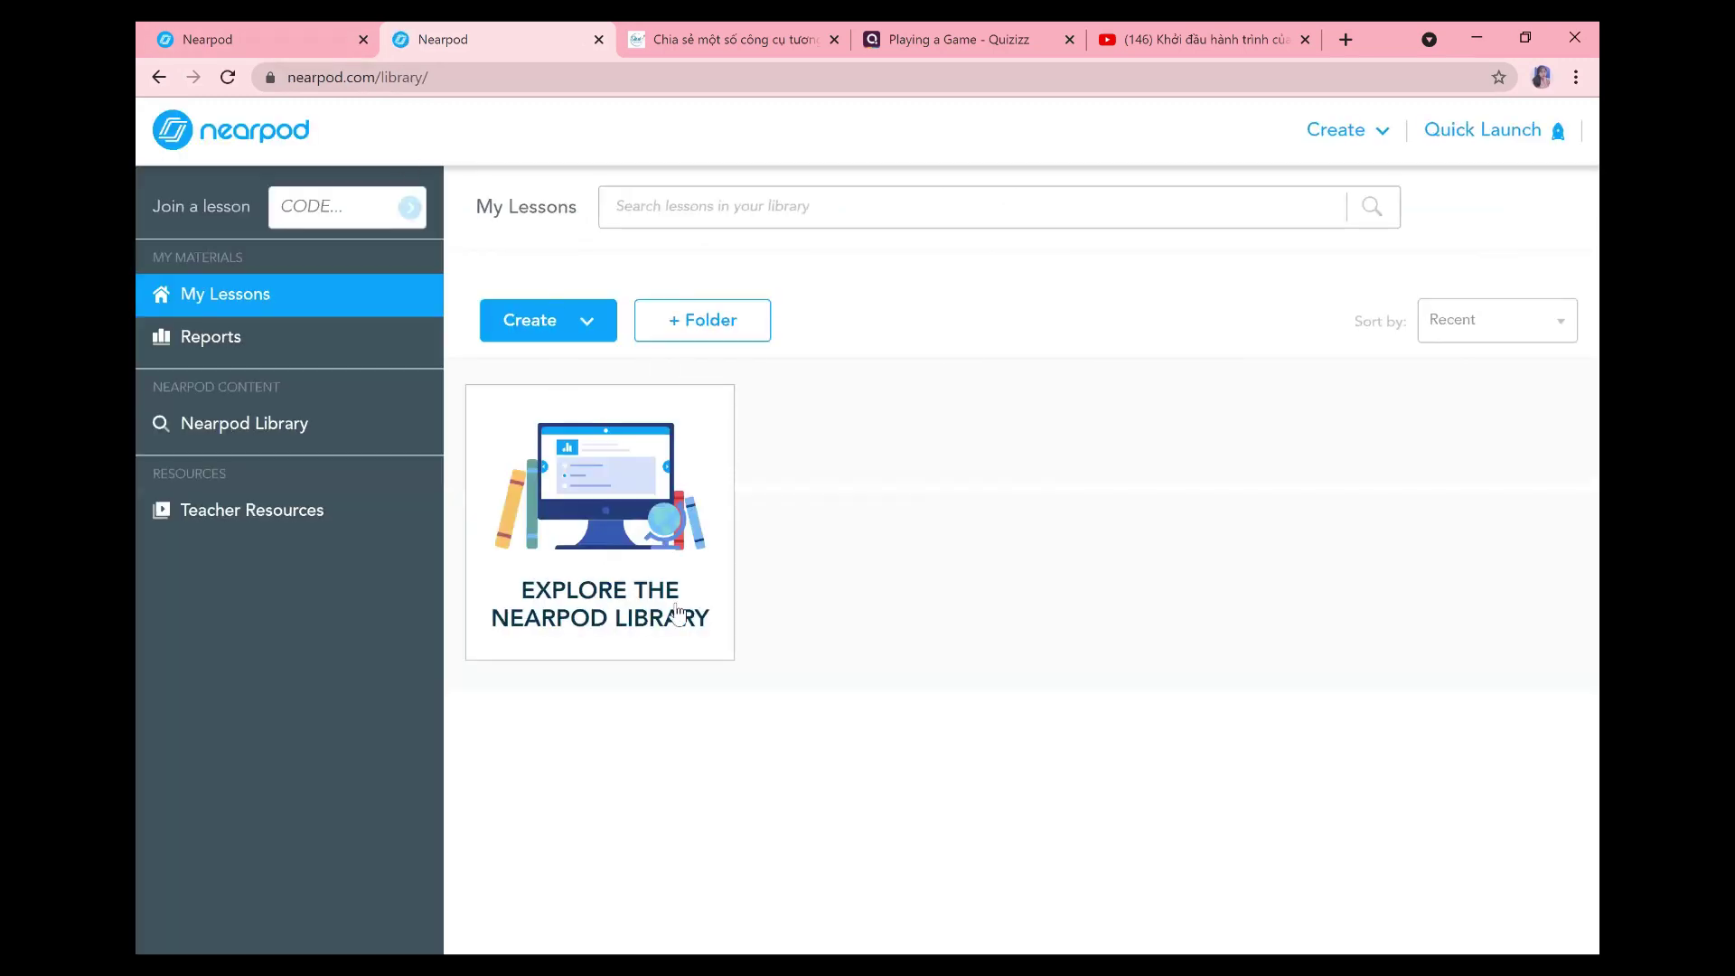
- Open the "28.8 Bài chia sẻ về nearpod" lesson for editing and review the available Content and Activities types
mouse_move(880, 661)
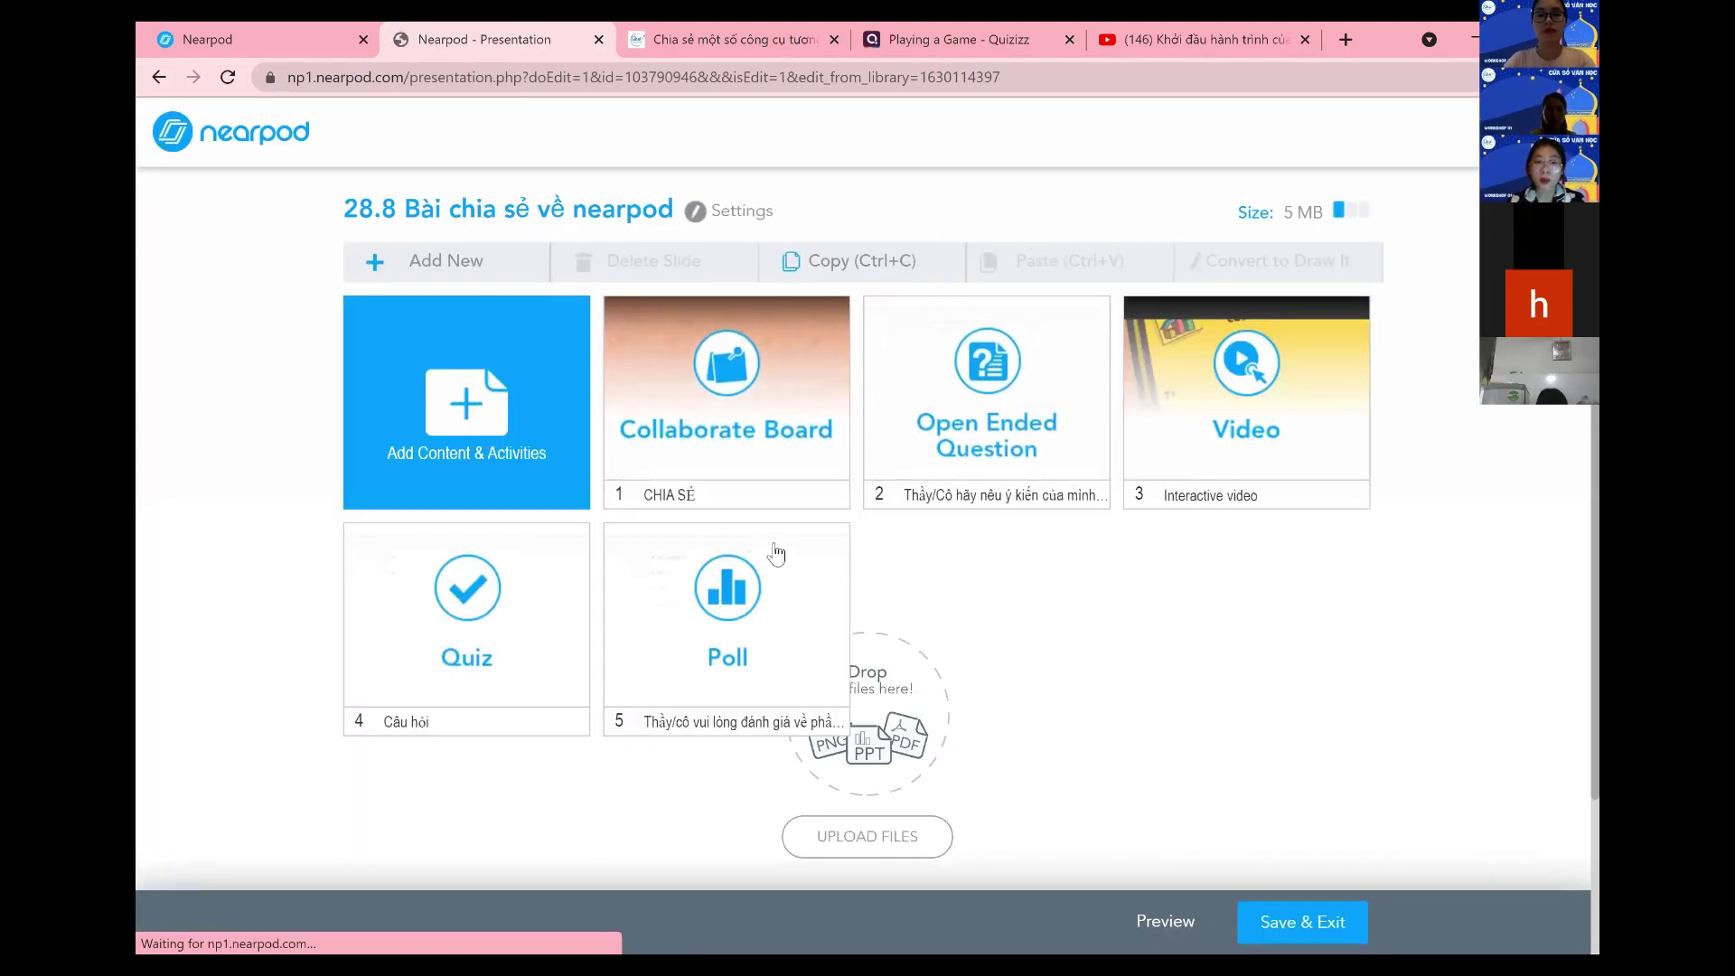
left_click(516, 486)
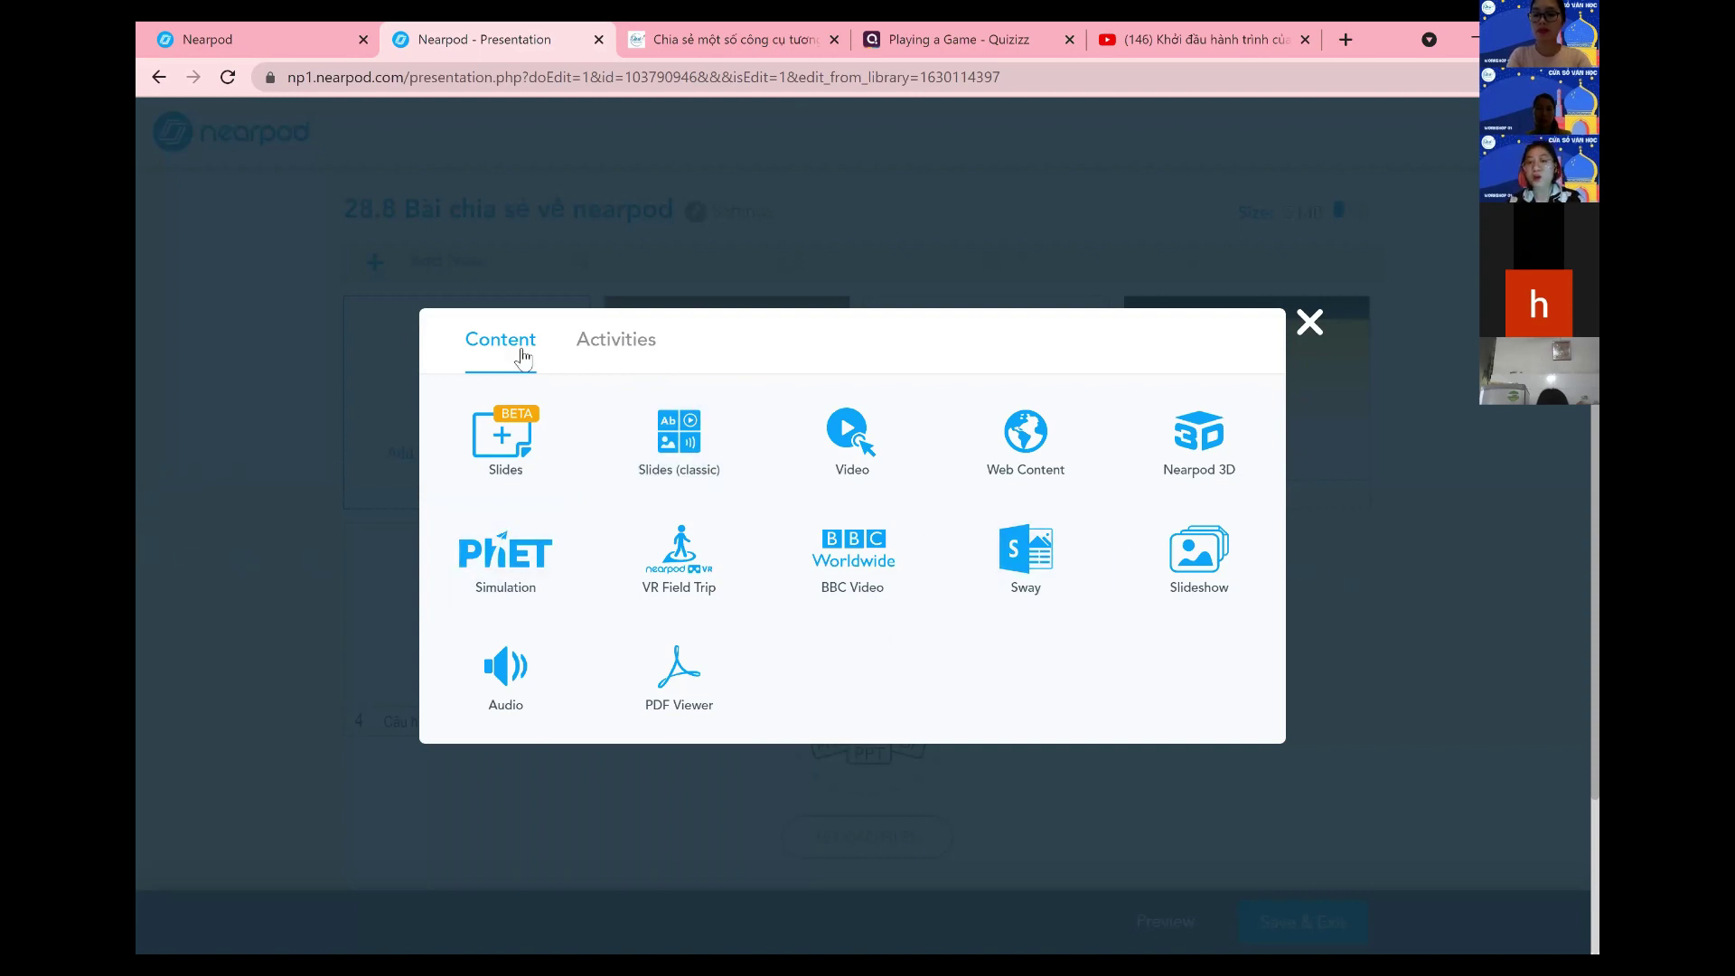
left_click(636, 355)
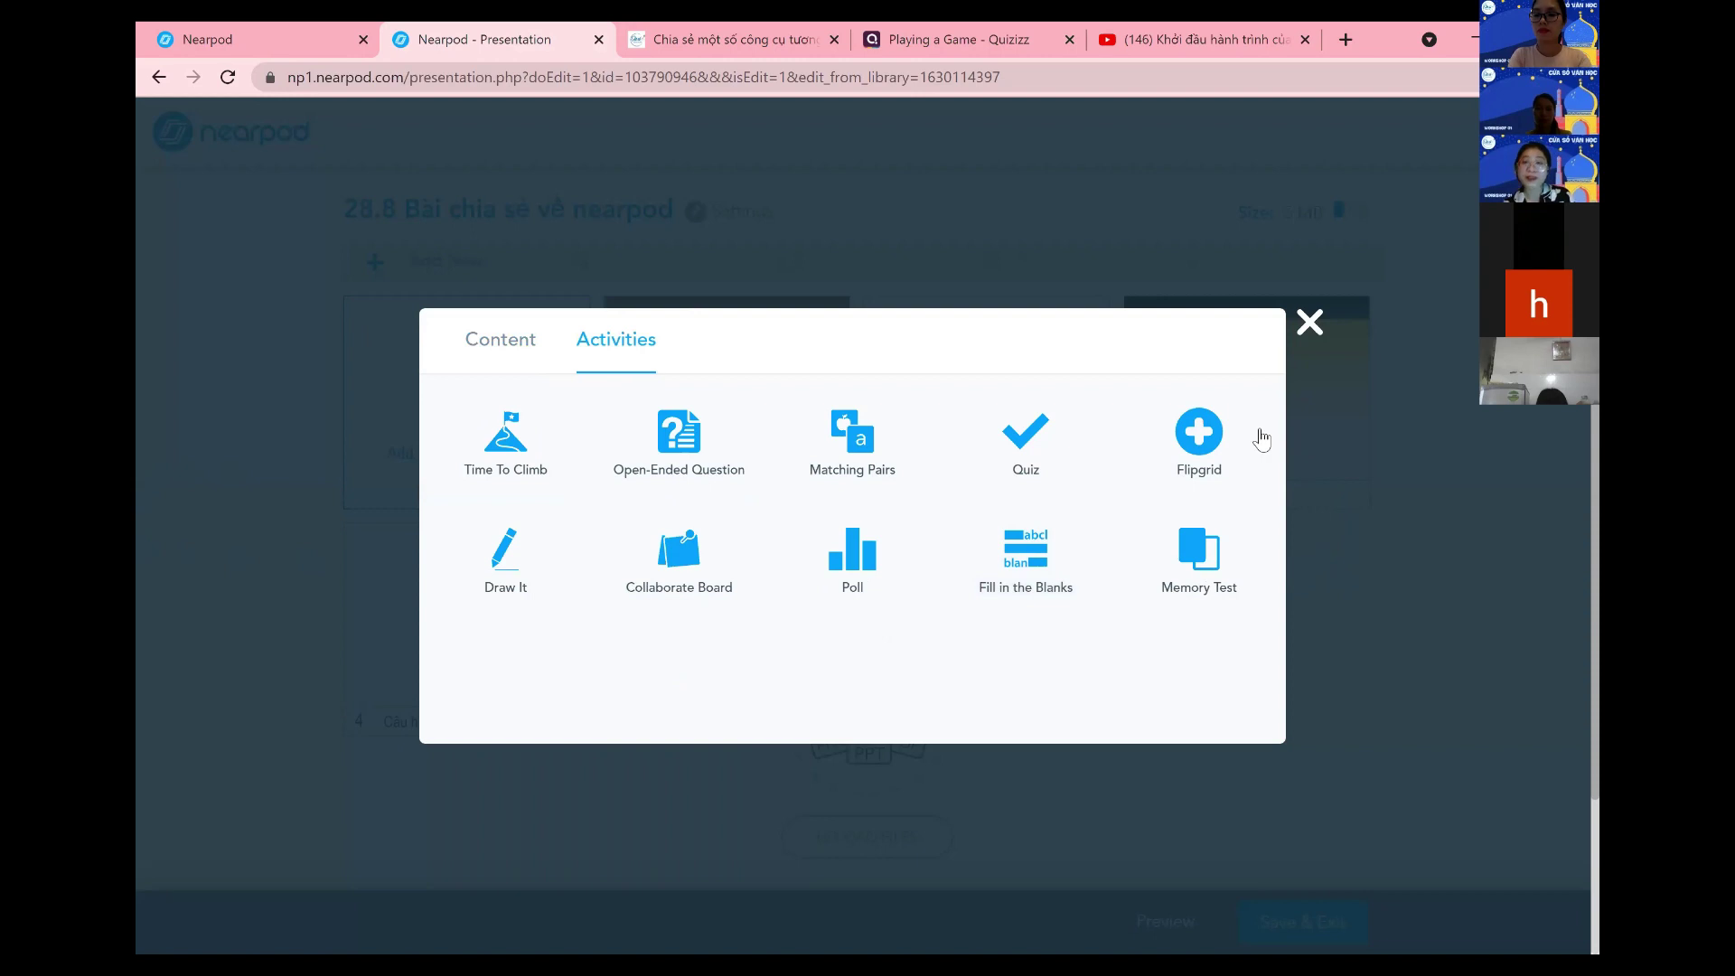
left_click(1315, 330)
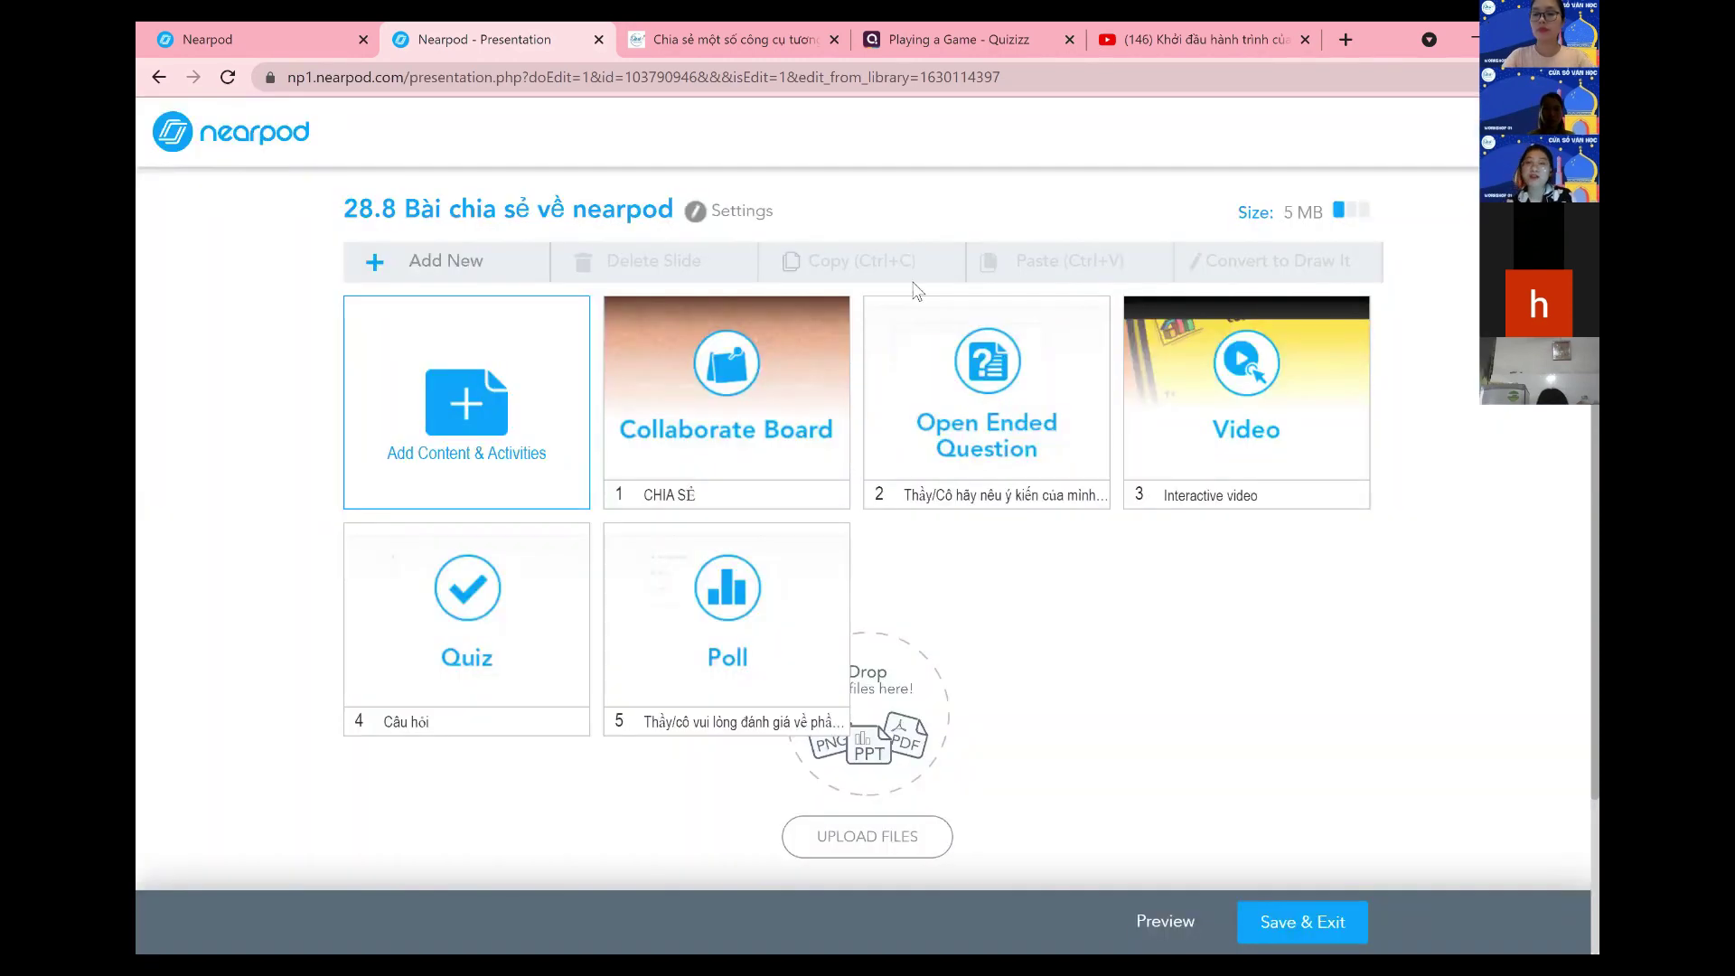